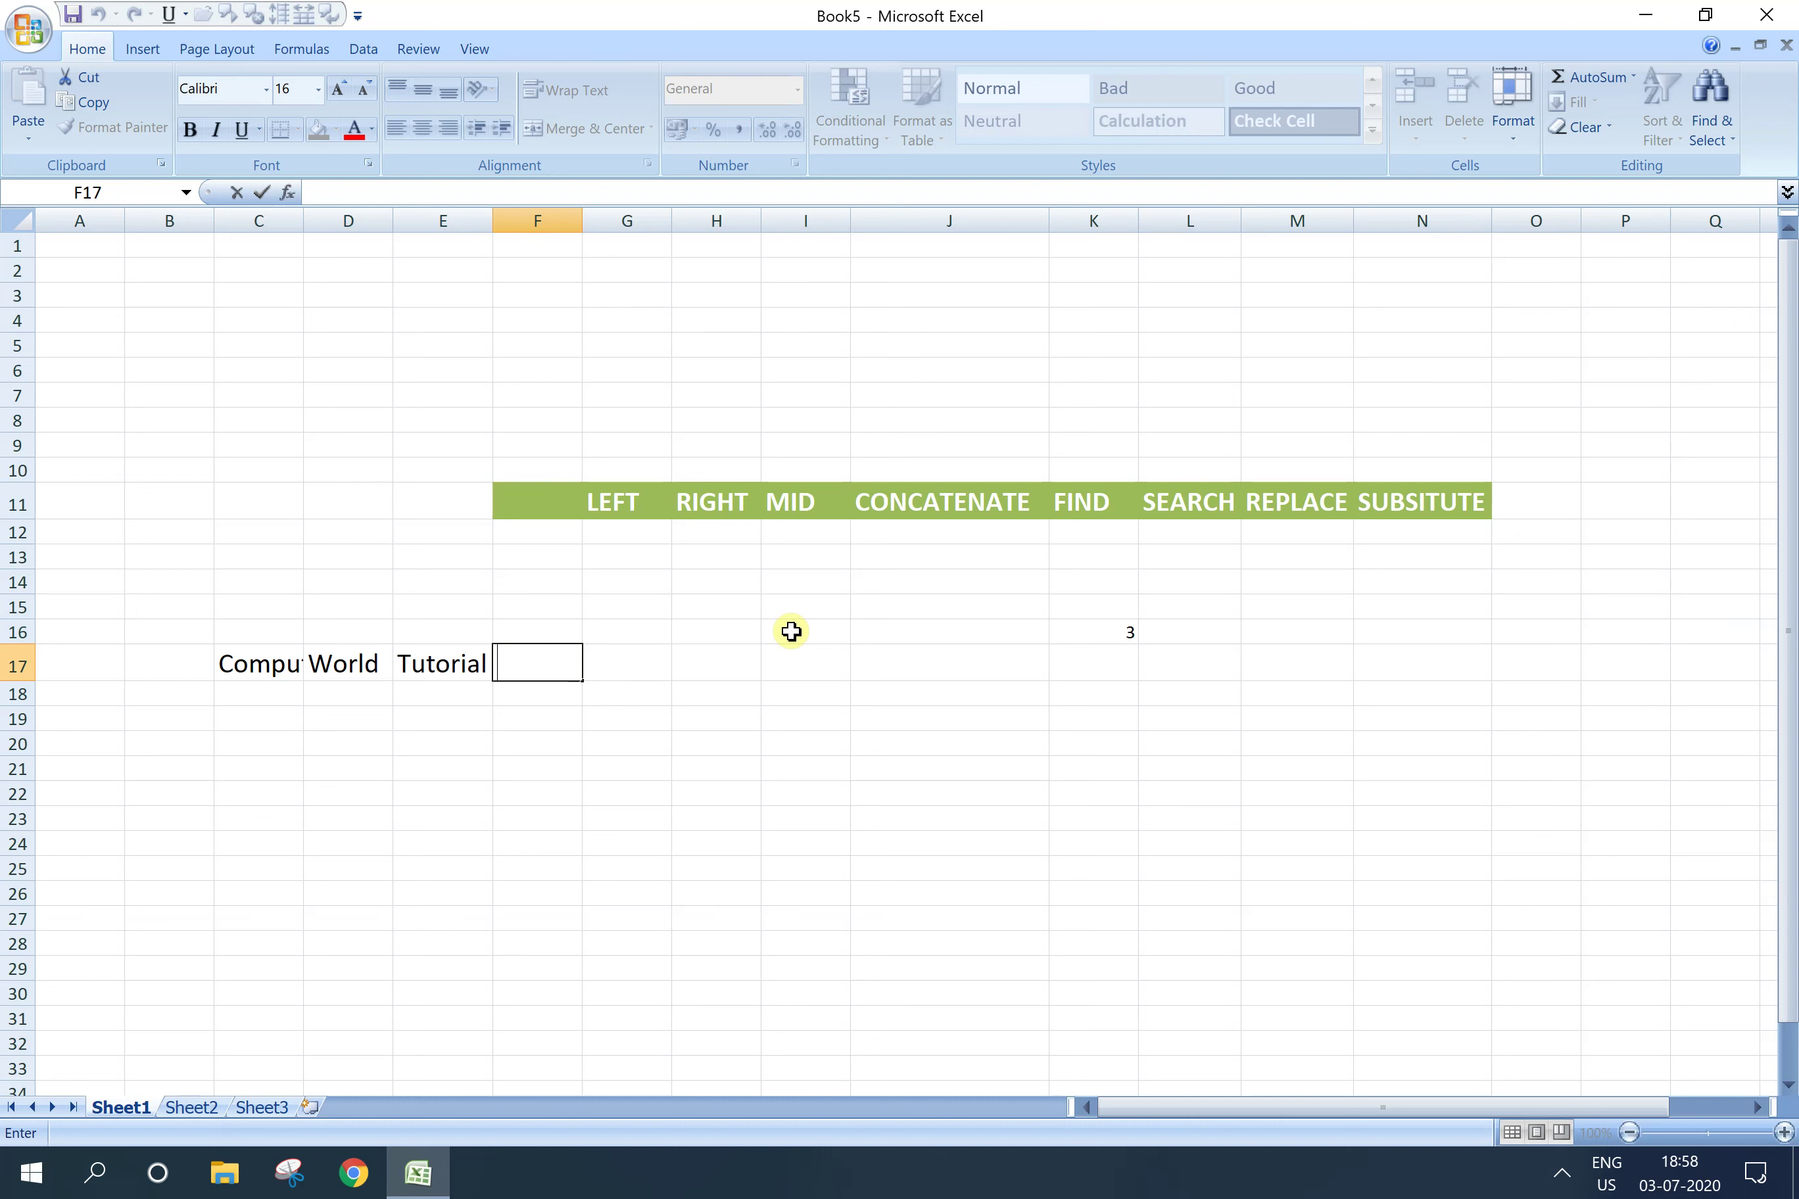
Step: AutoFit column C so 'Computer' in C17 displays in full
left_click(270, 218)
double_click(303, 221)
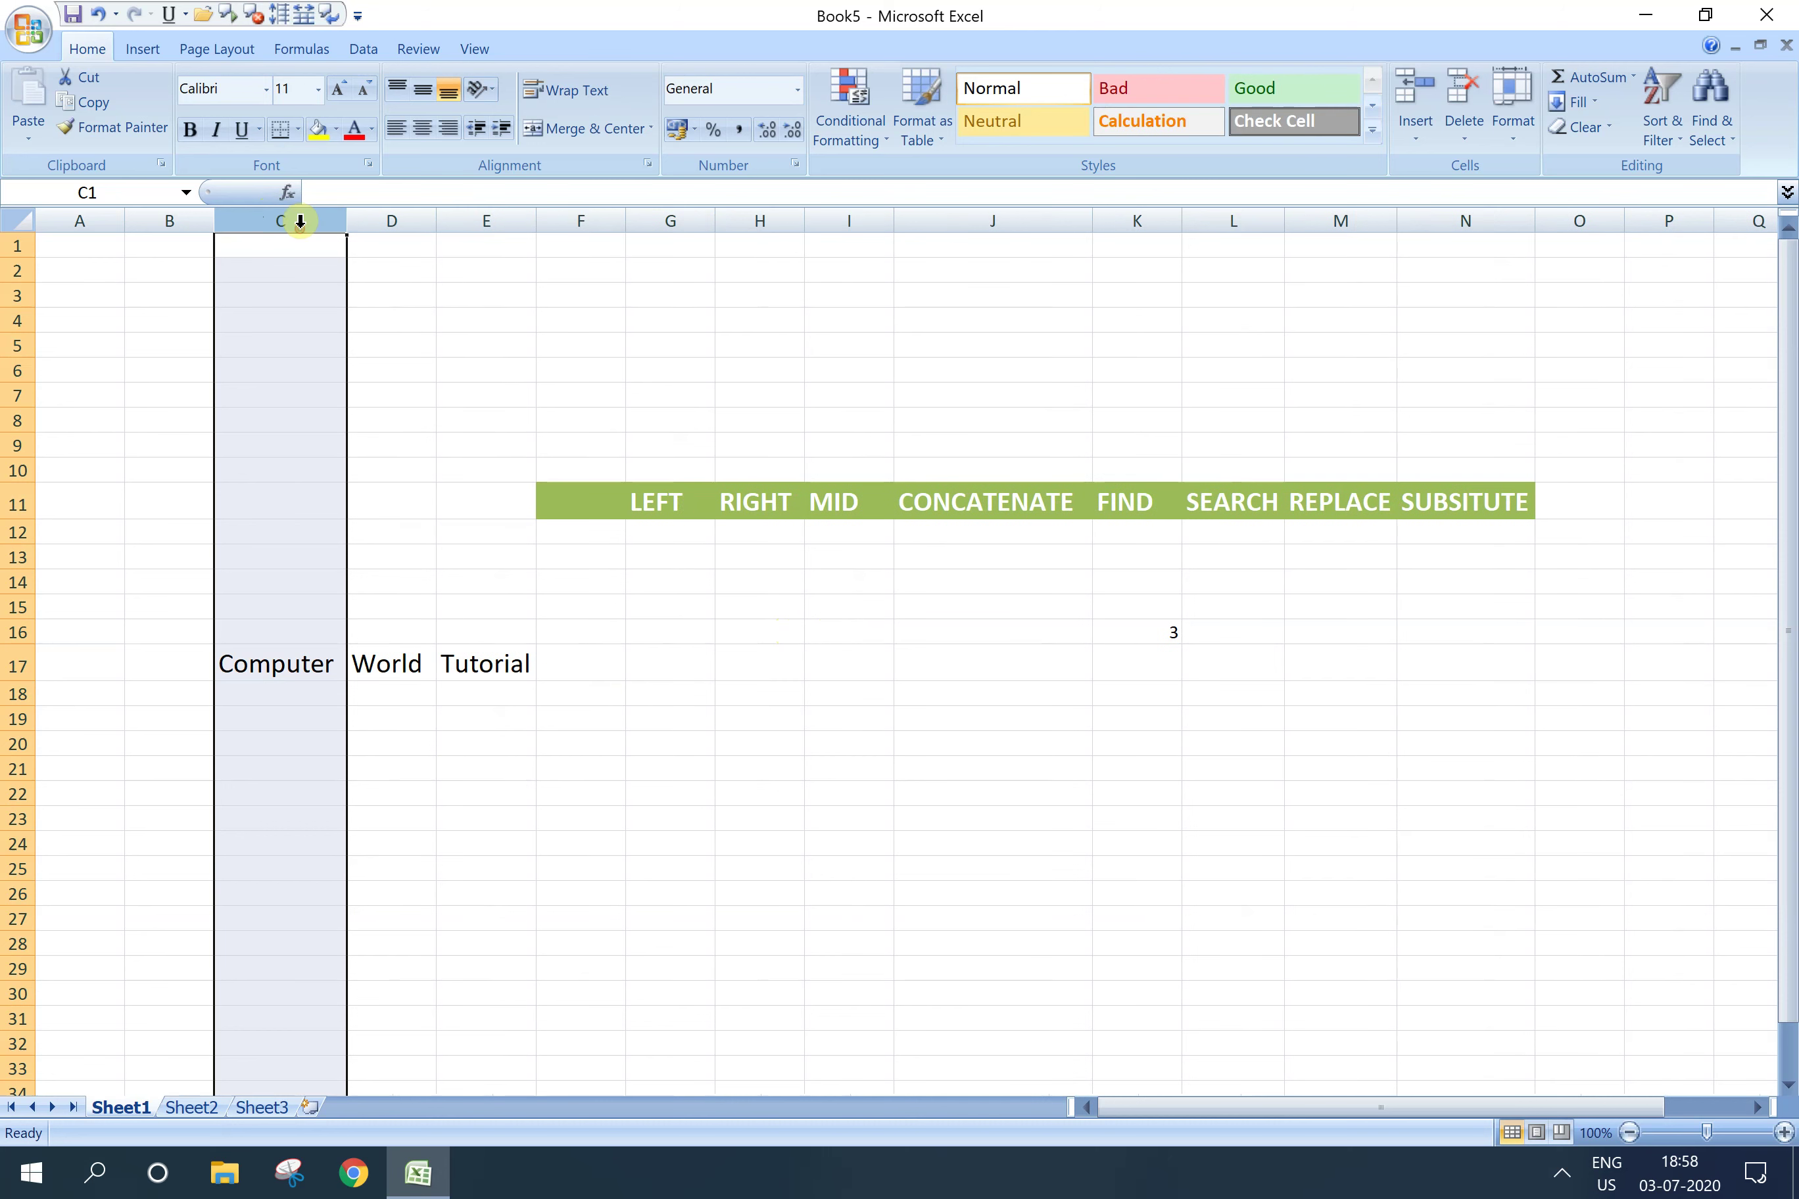
left_click(419, 870)
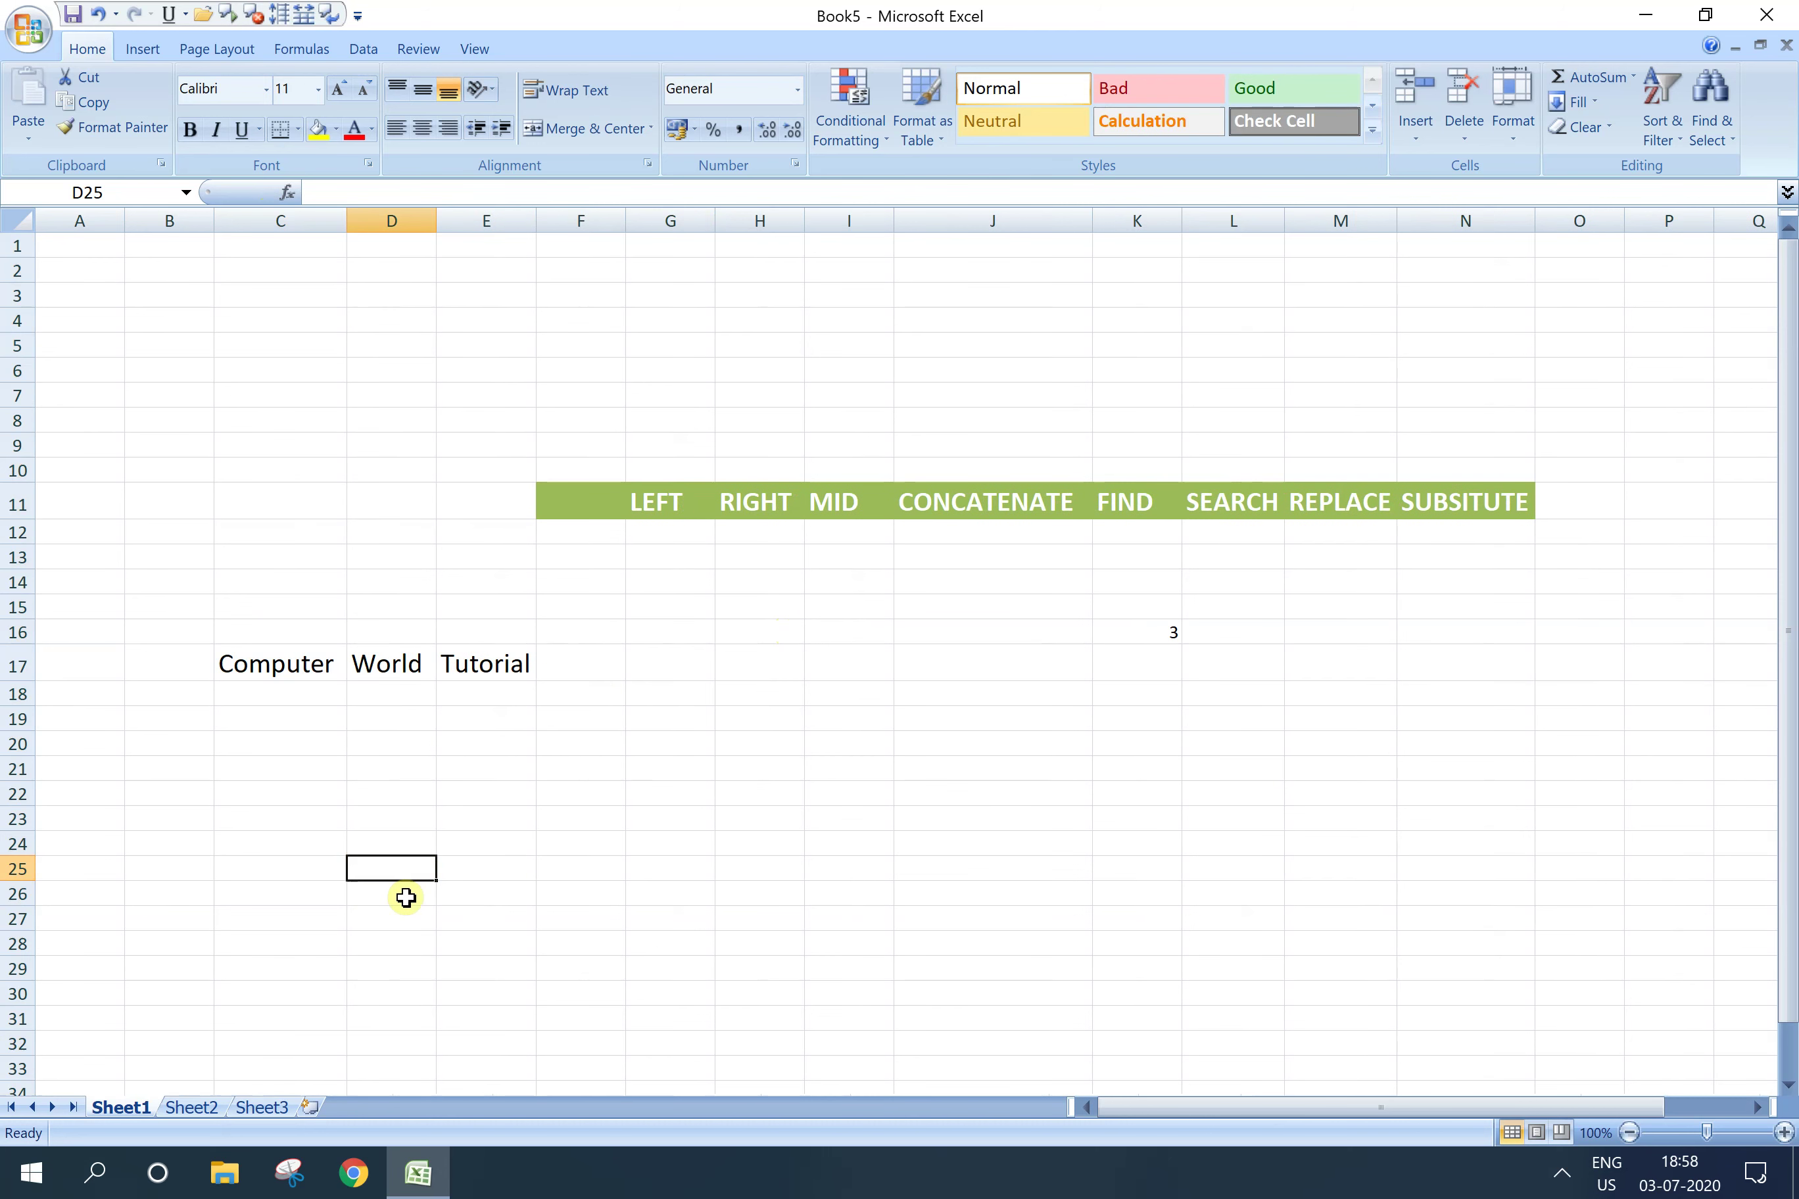
Step: Enter =LEFT(C17,3) in F17 to return 'Com' from 'Computer'
left_click(594, 667)
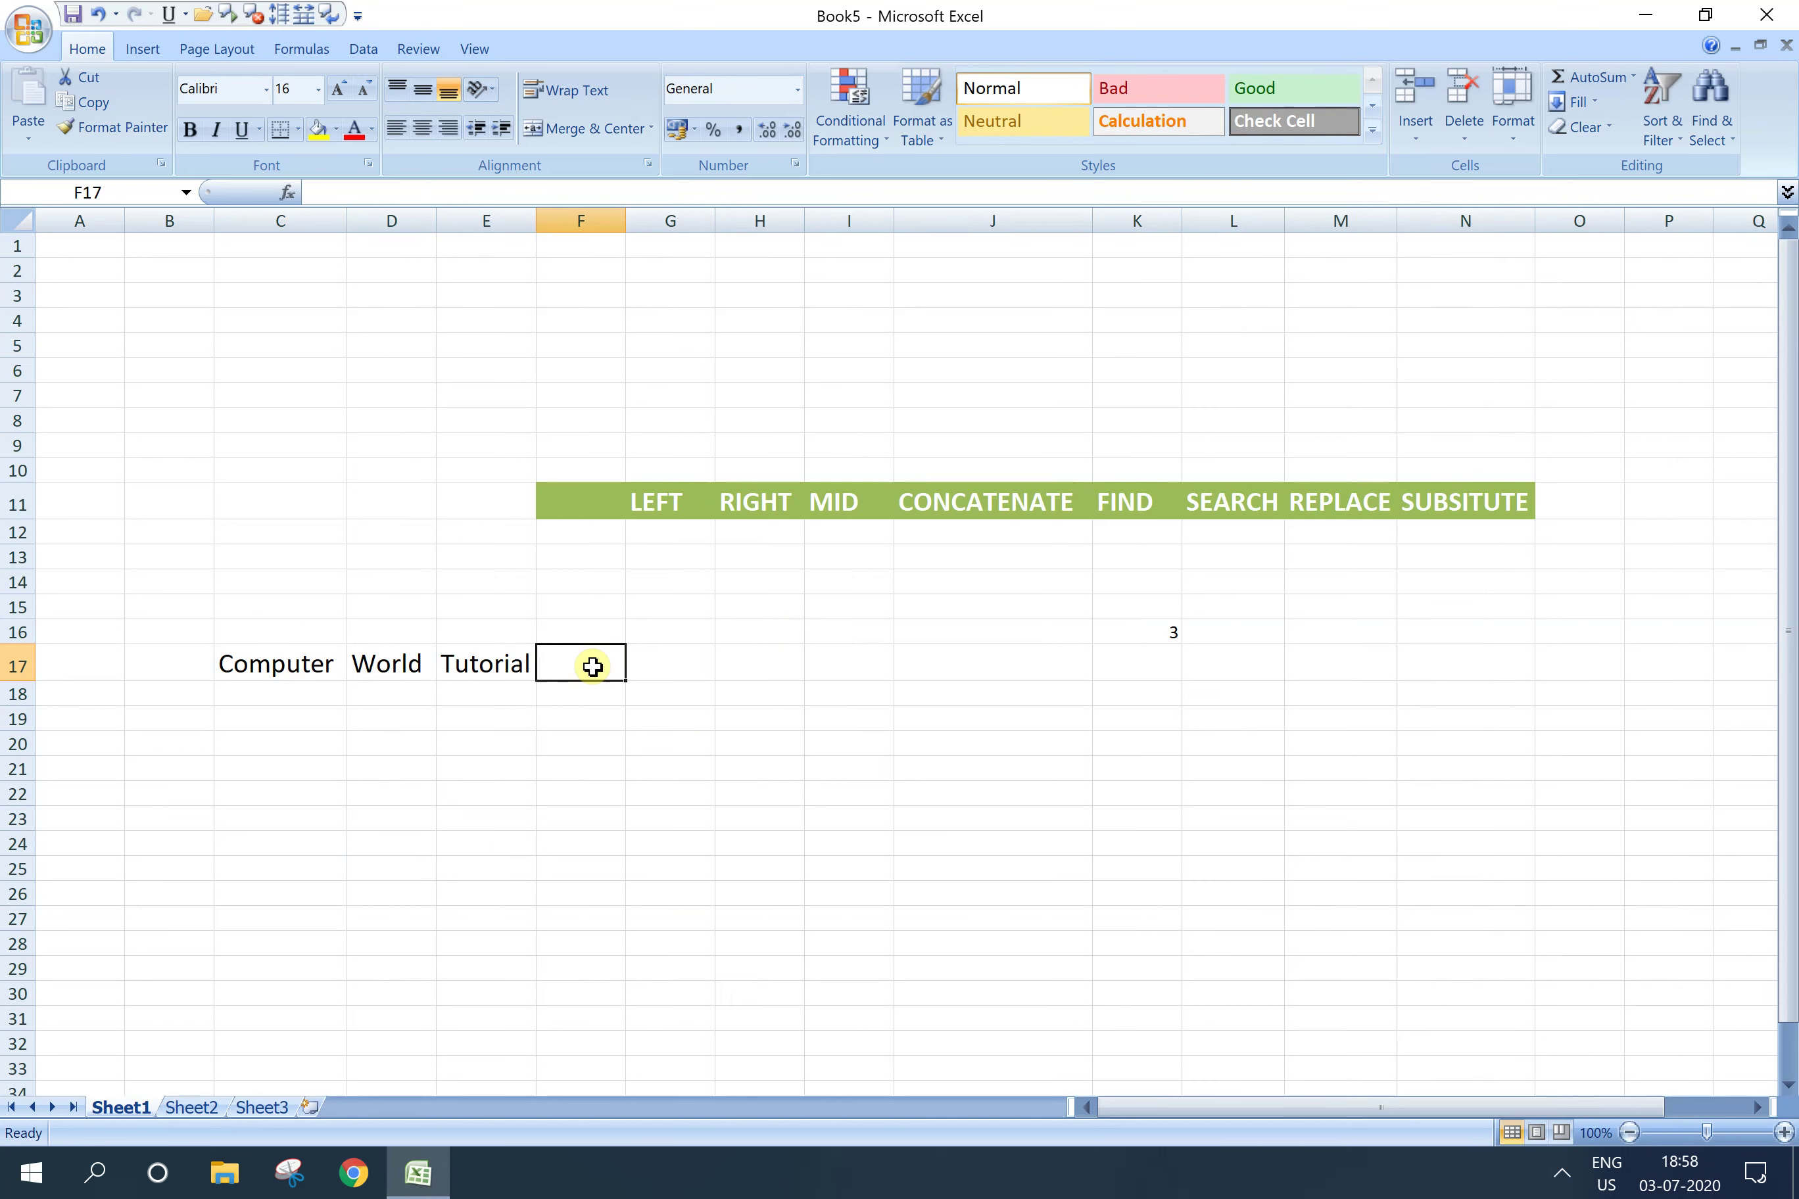
type("=")
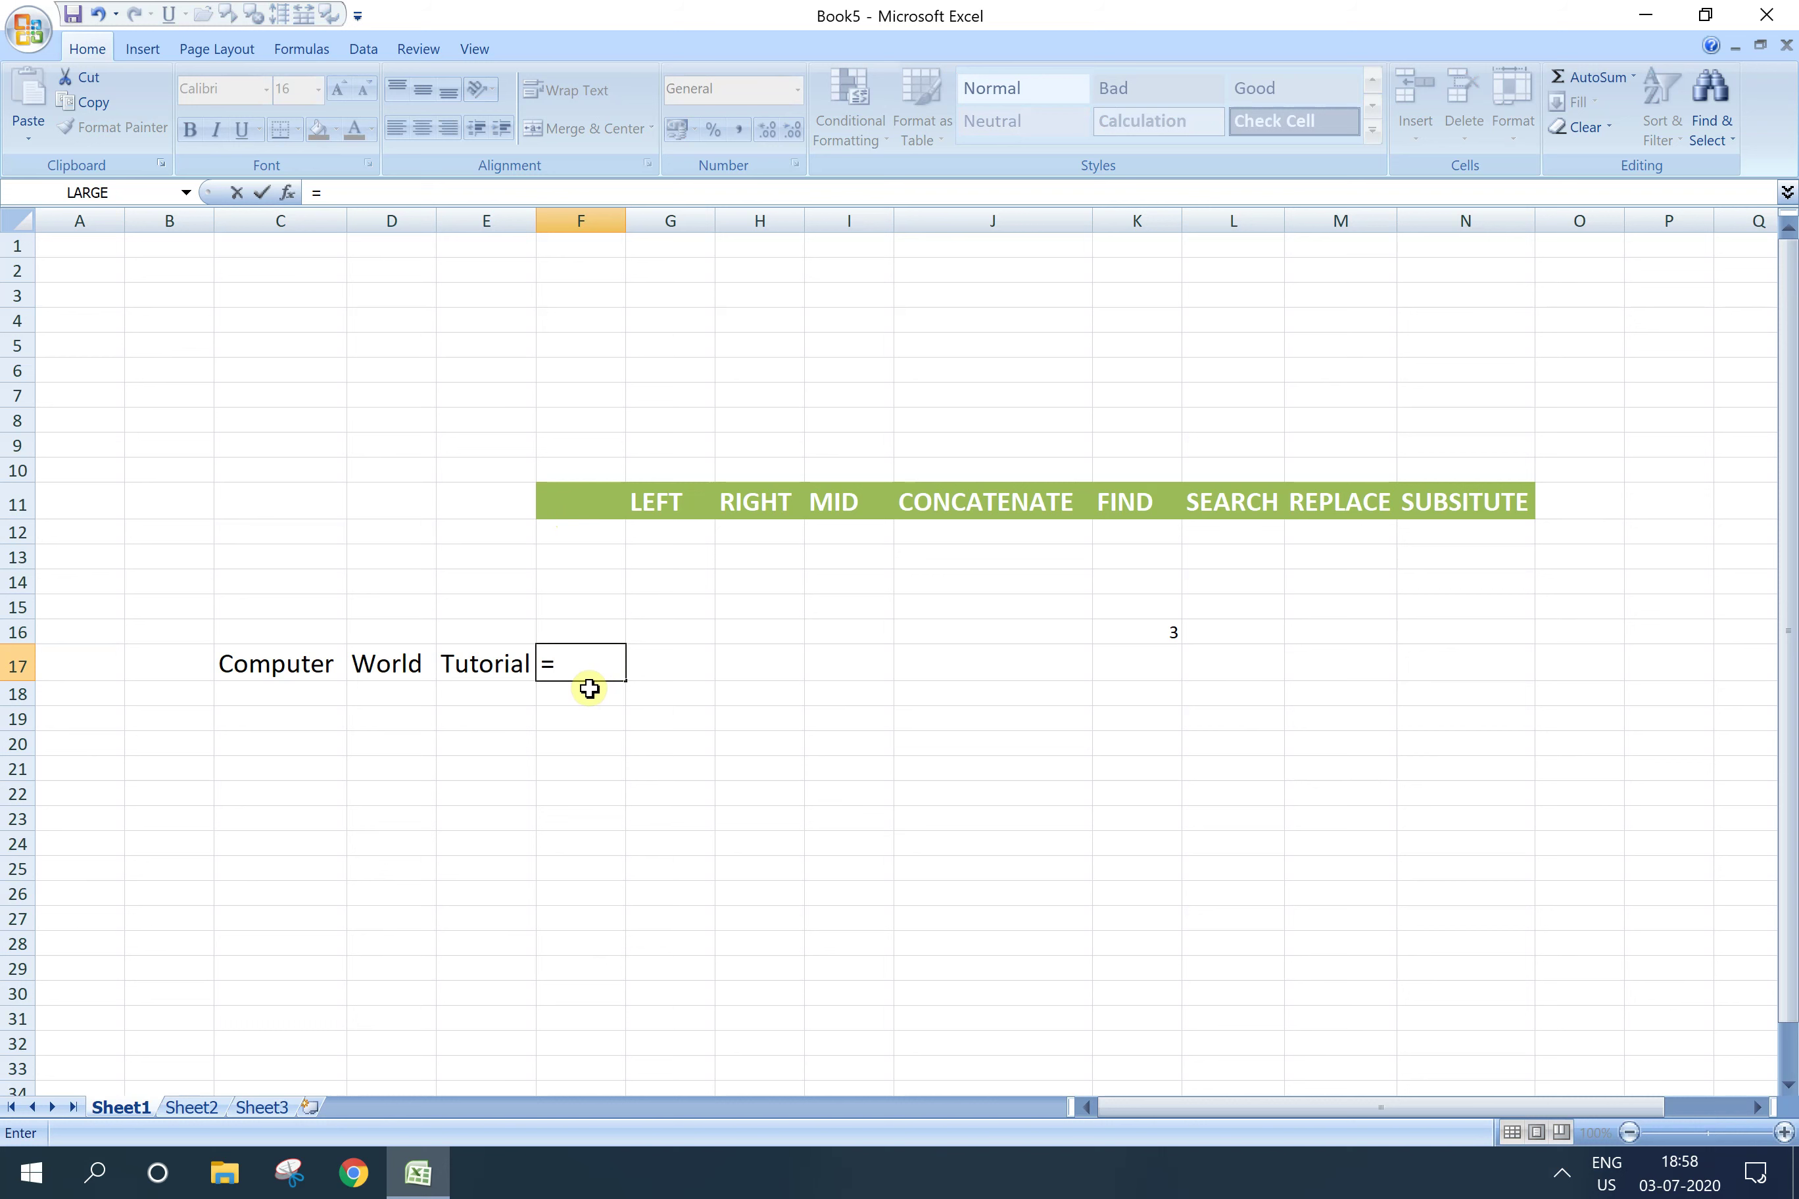
type("lefr")
key("BackSpace")
type("t")
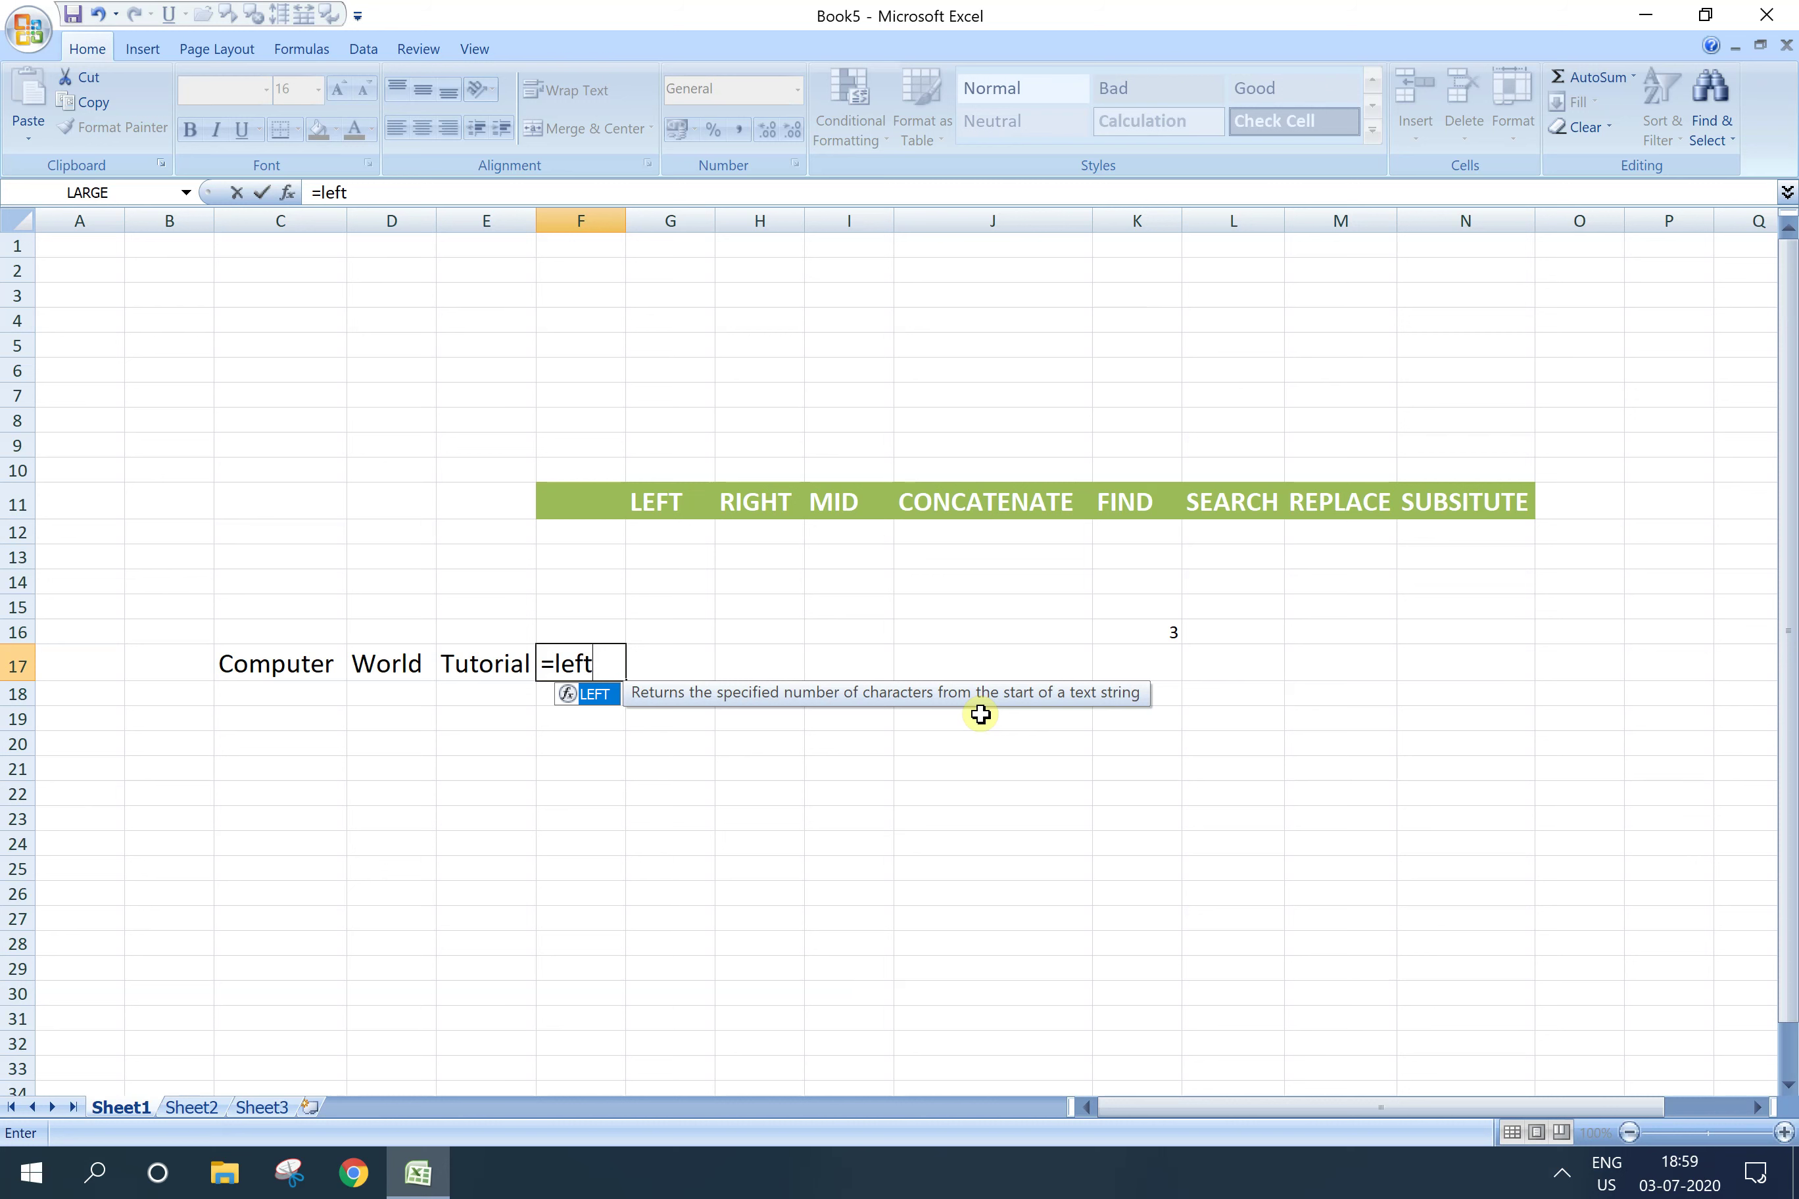
type("(")
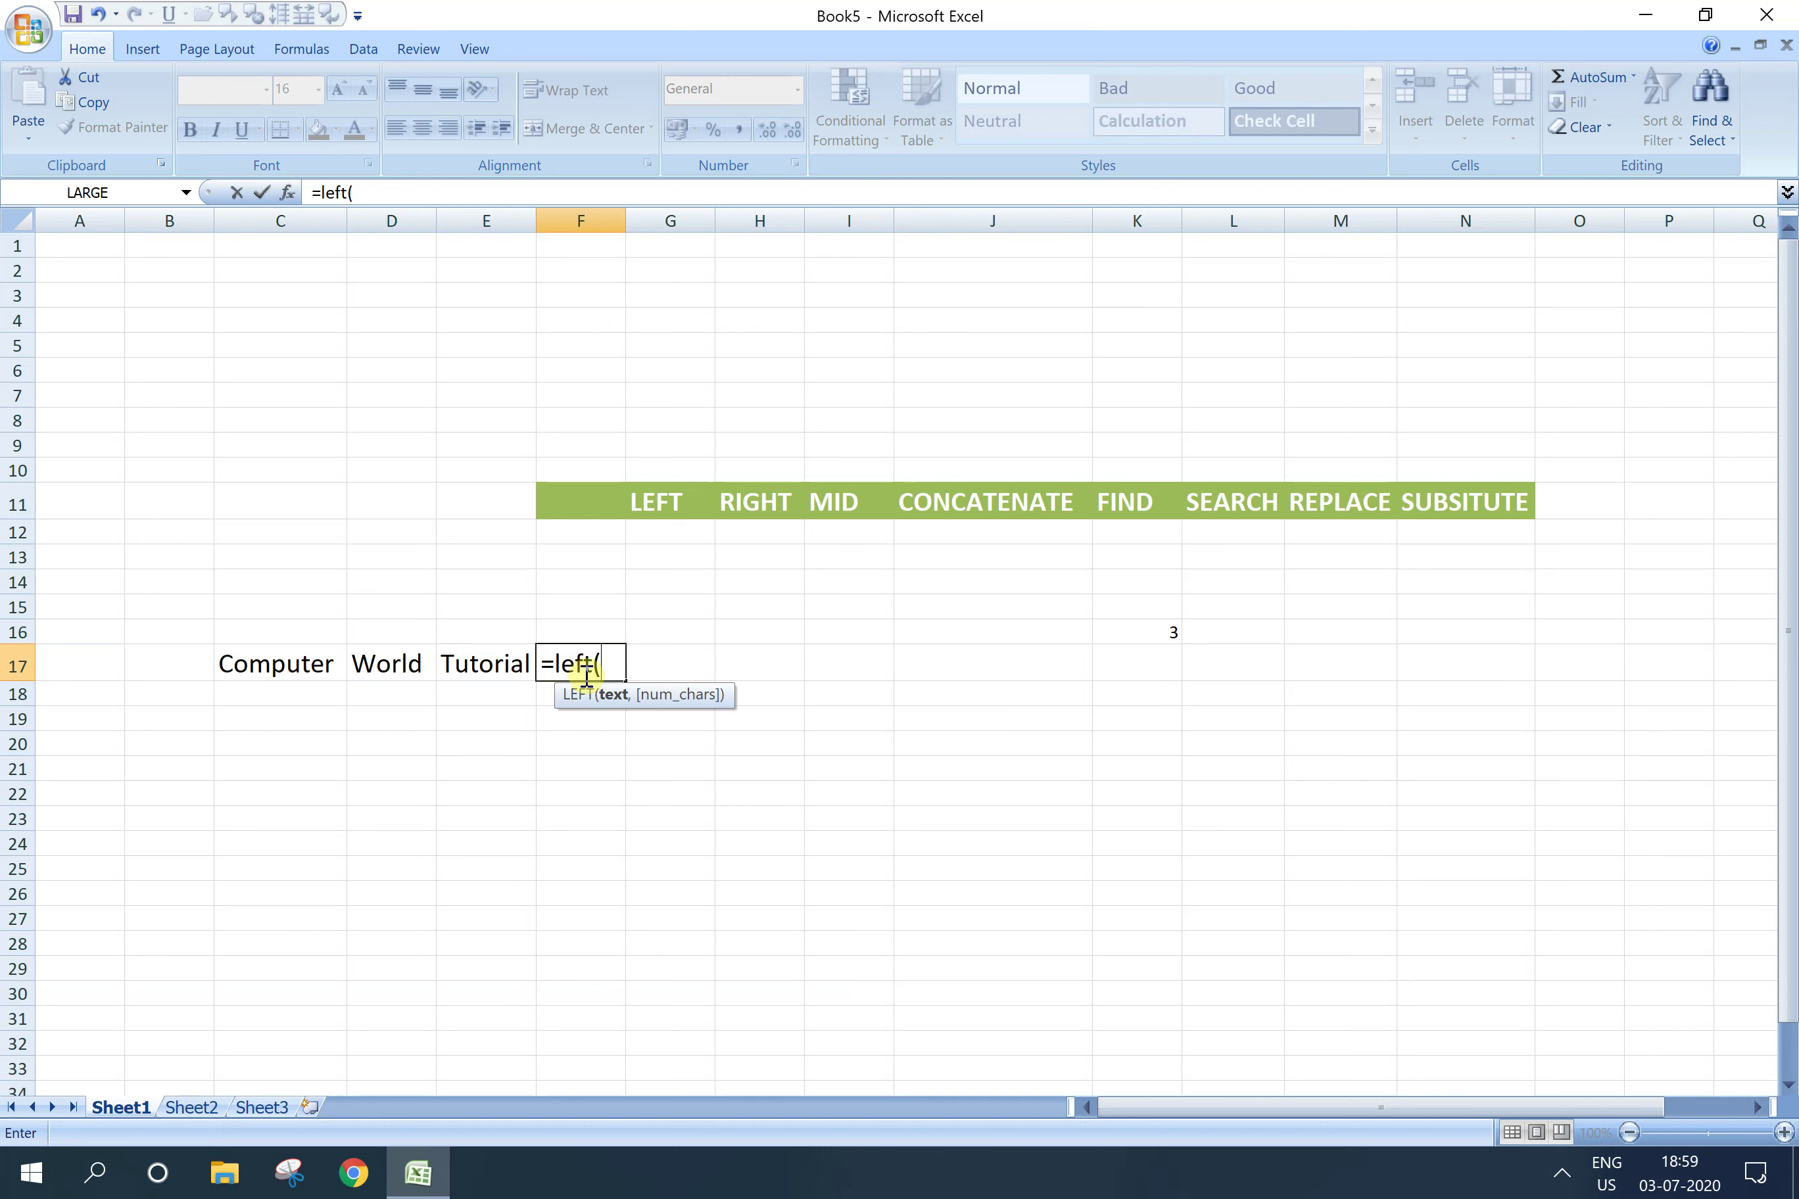
left_click(249, 662)
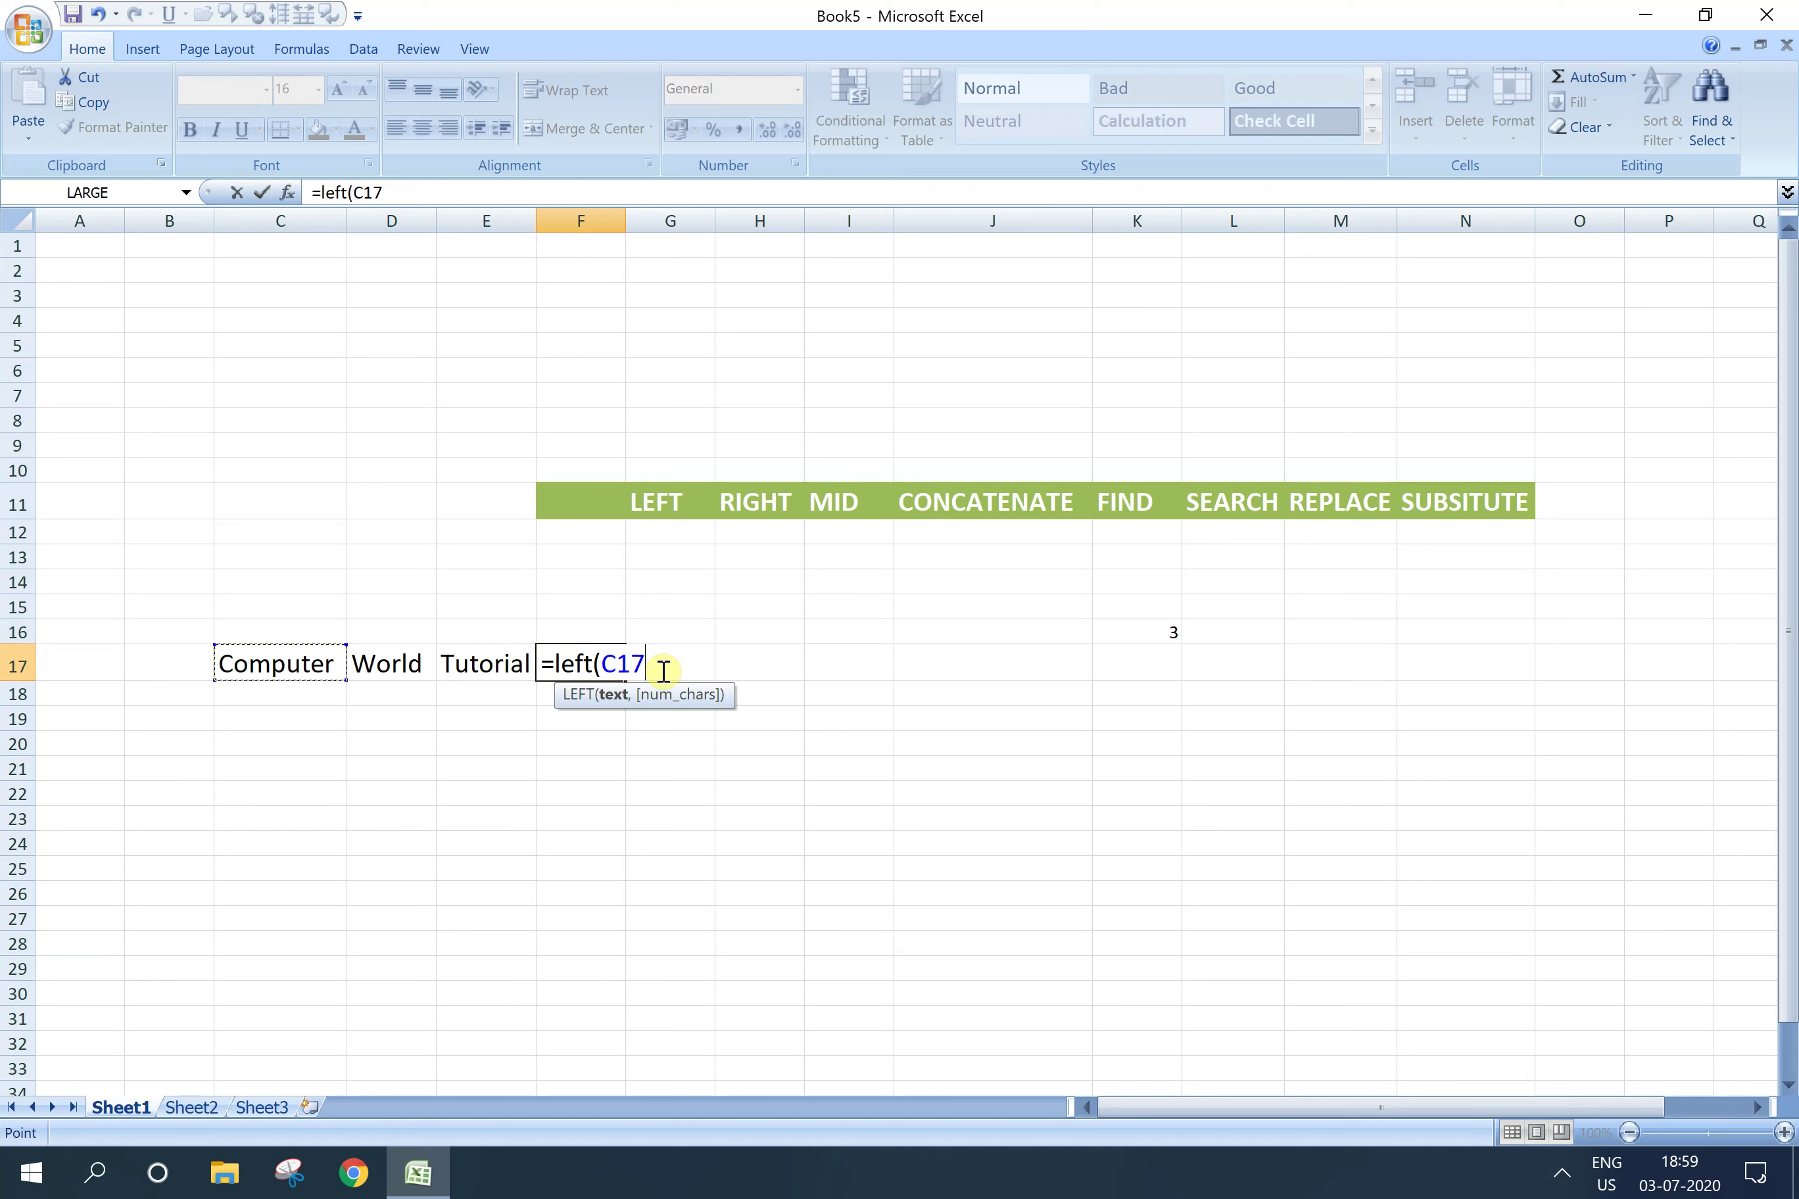
type(",3")
type(")")
key("Return")
left_click(603, 666)
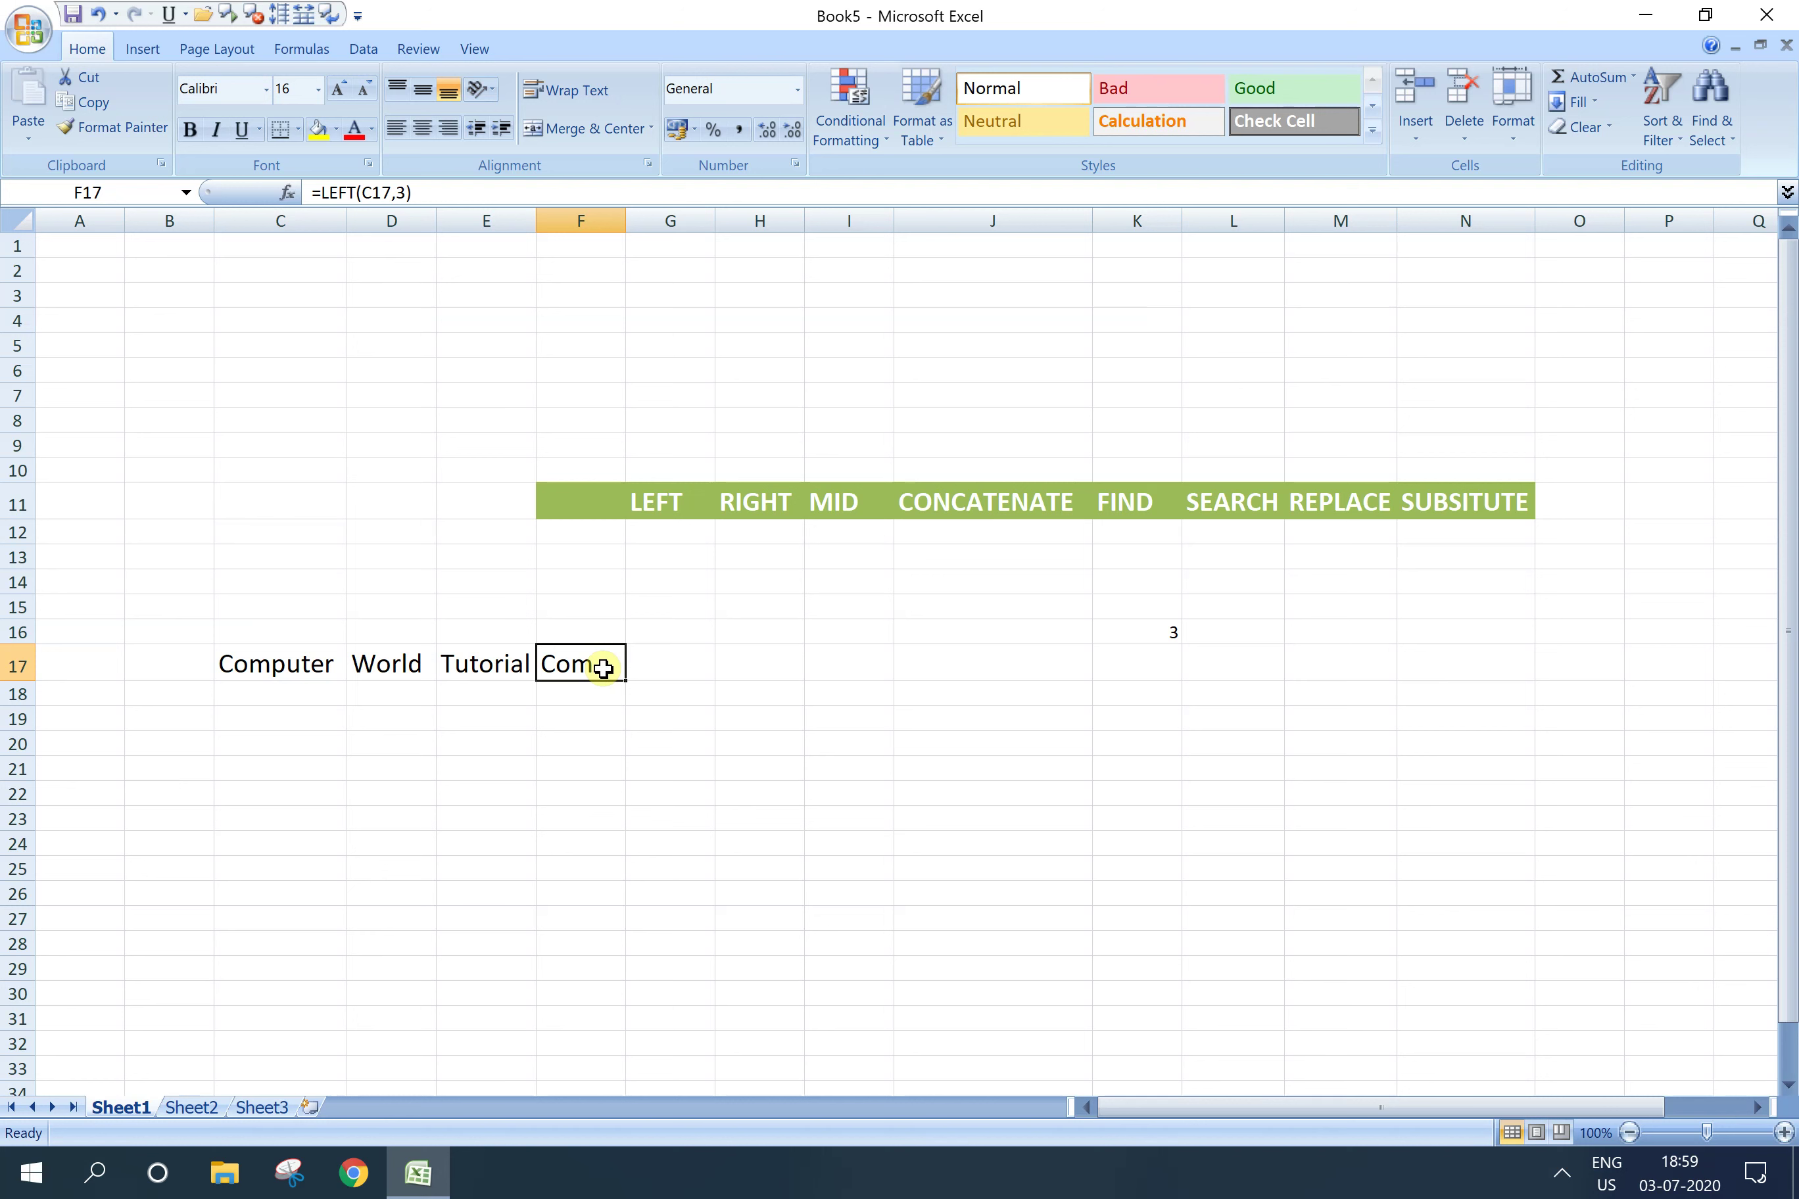
left_click(671, 663)
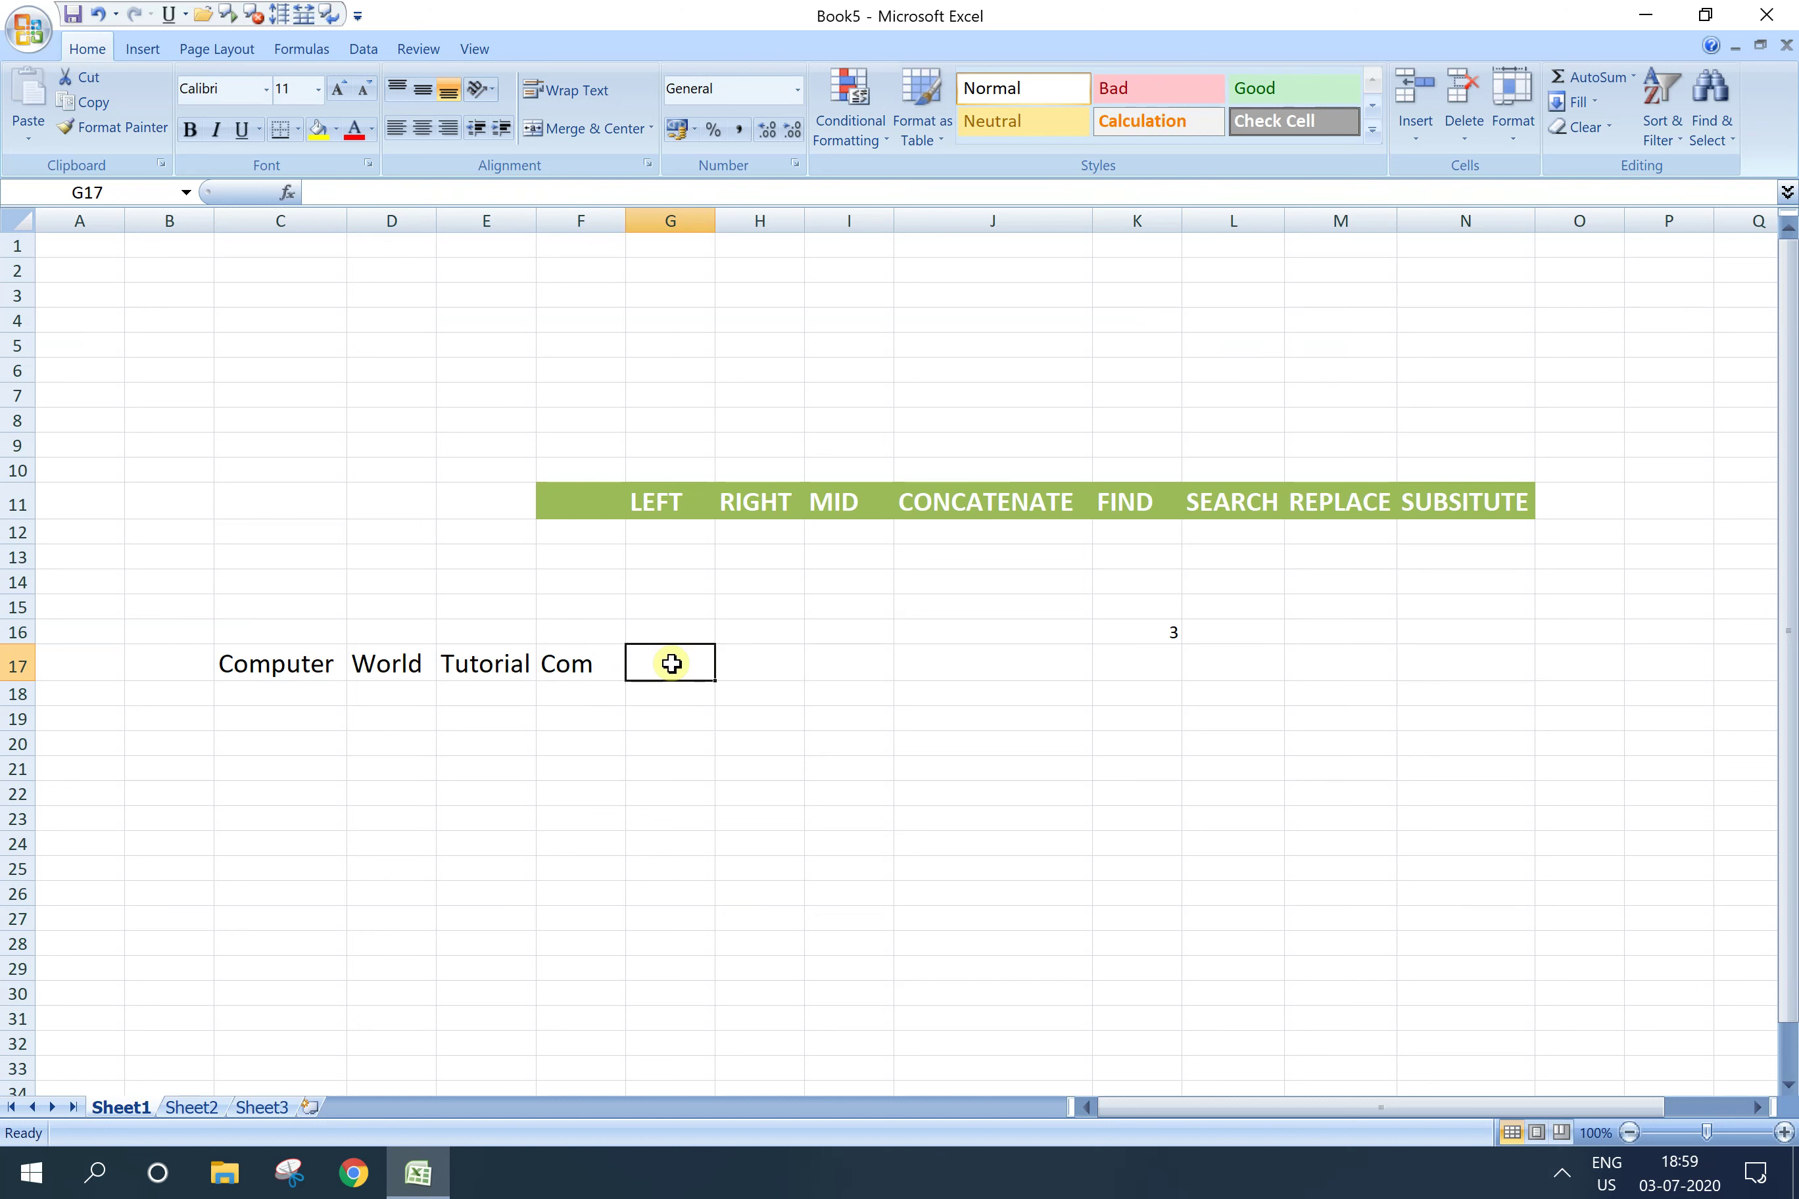
Step: Enter =RIGHT(D17,2) in H17 to return 'ld' from 'World'
double_click(776, 664)
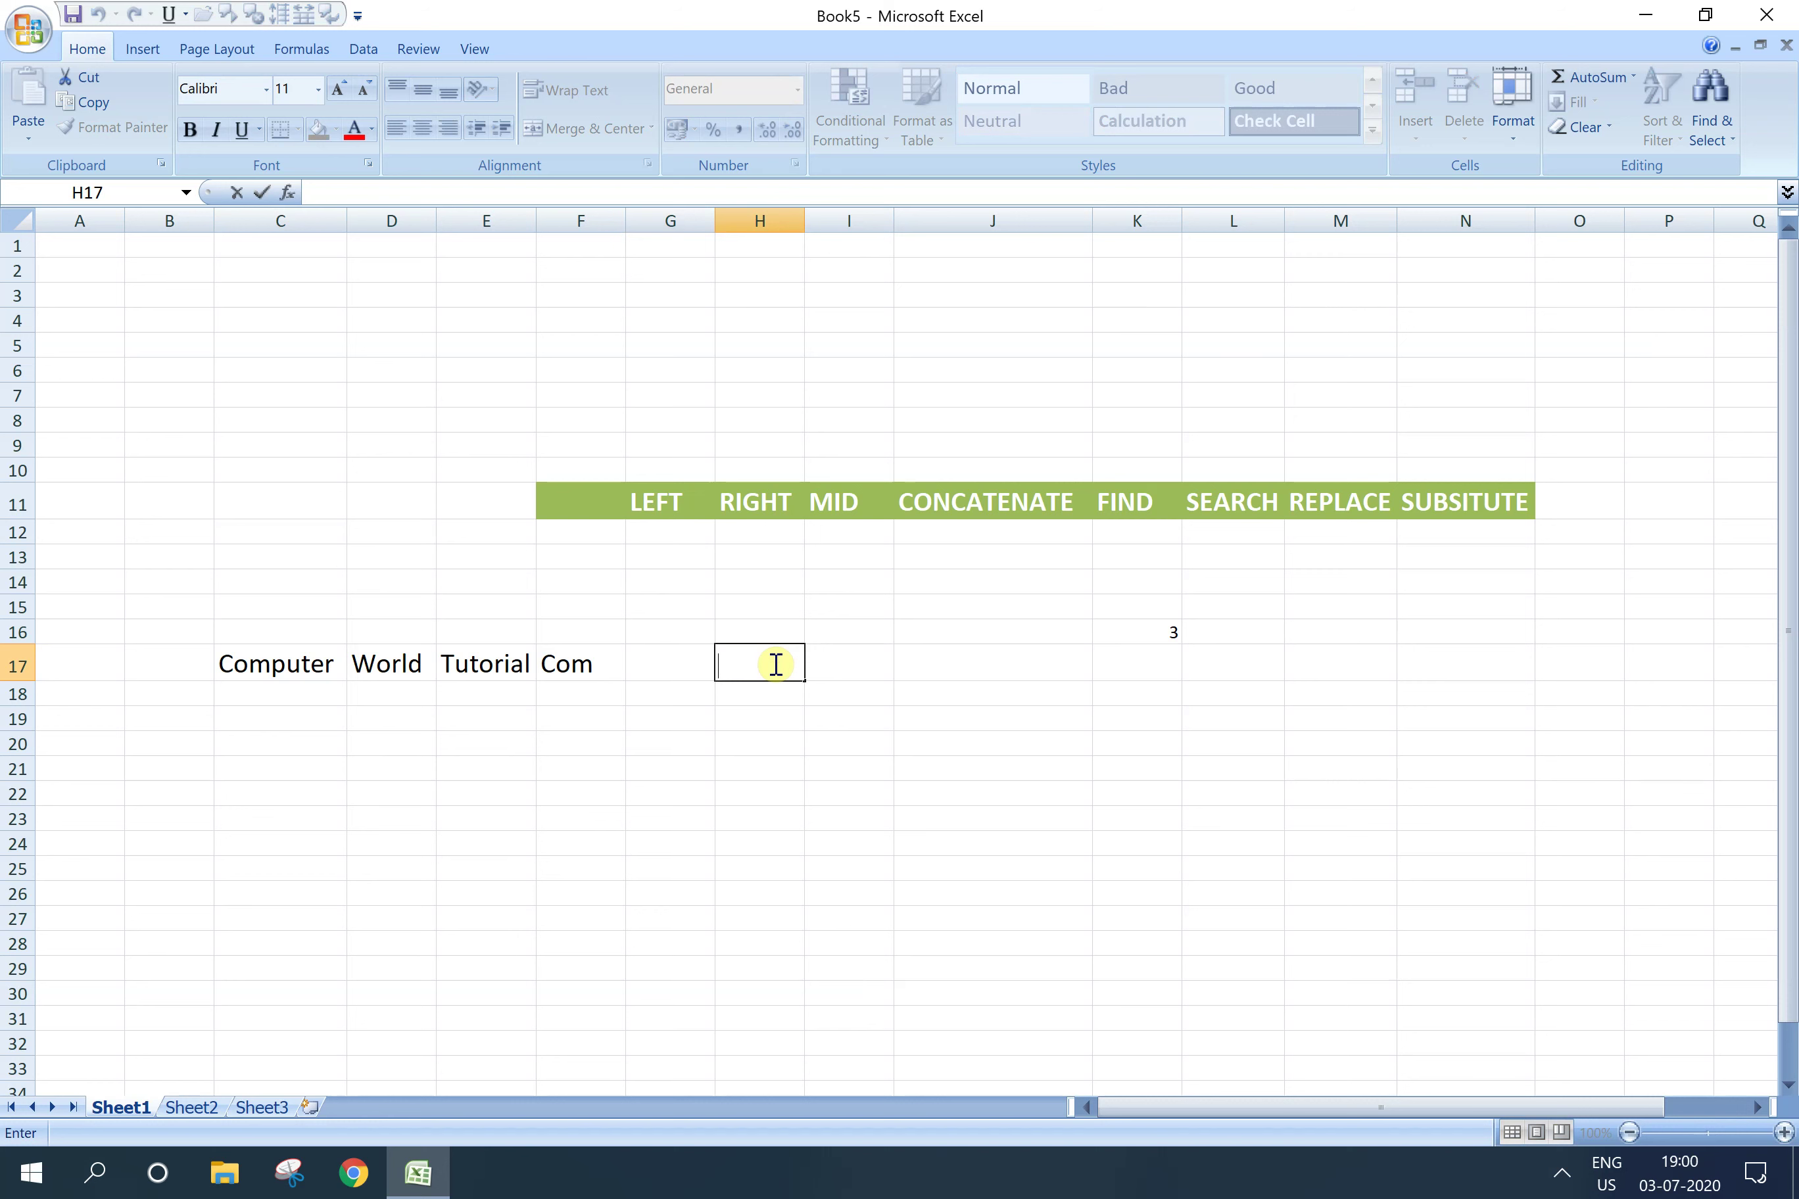
type("=right")
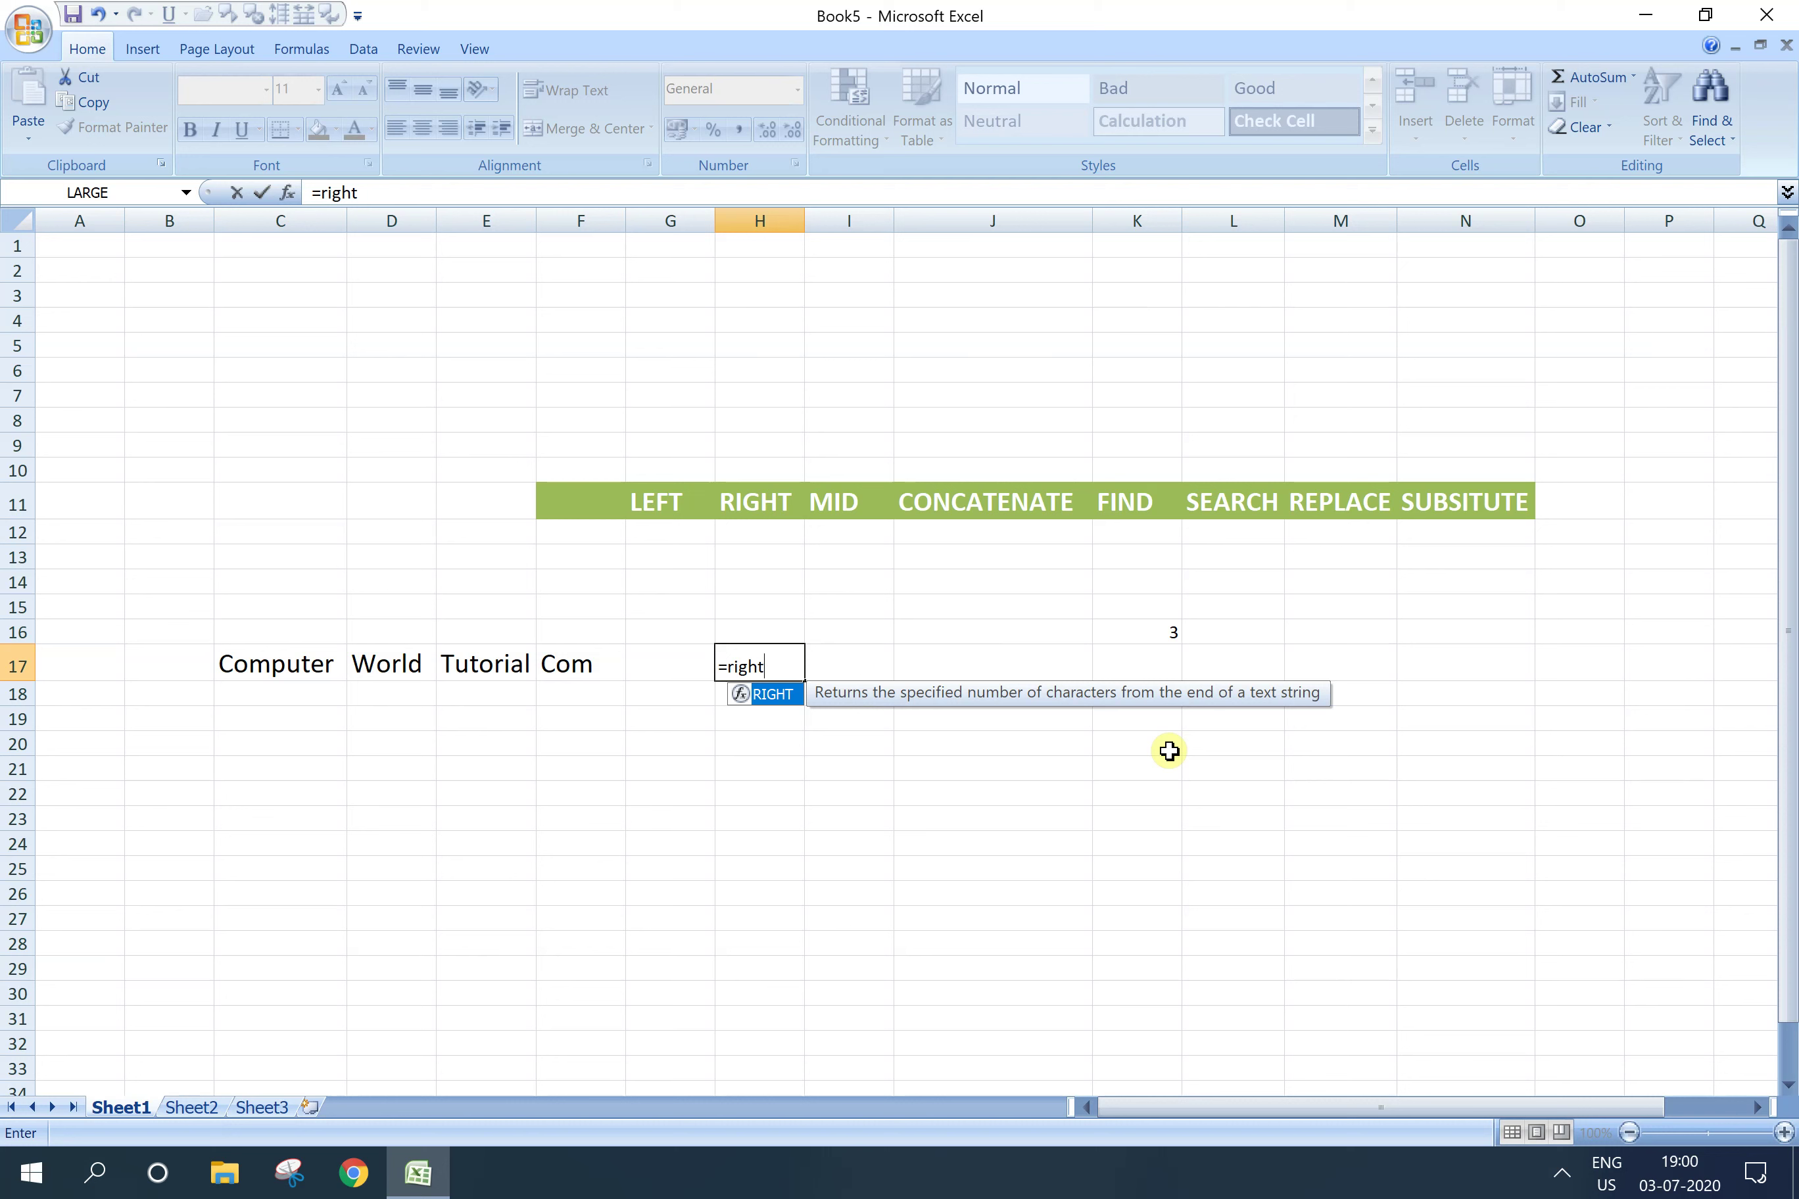
type("(")
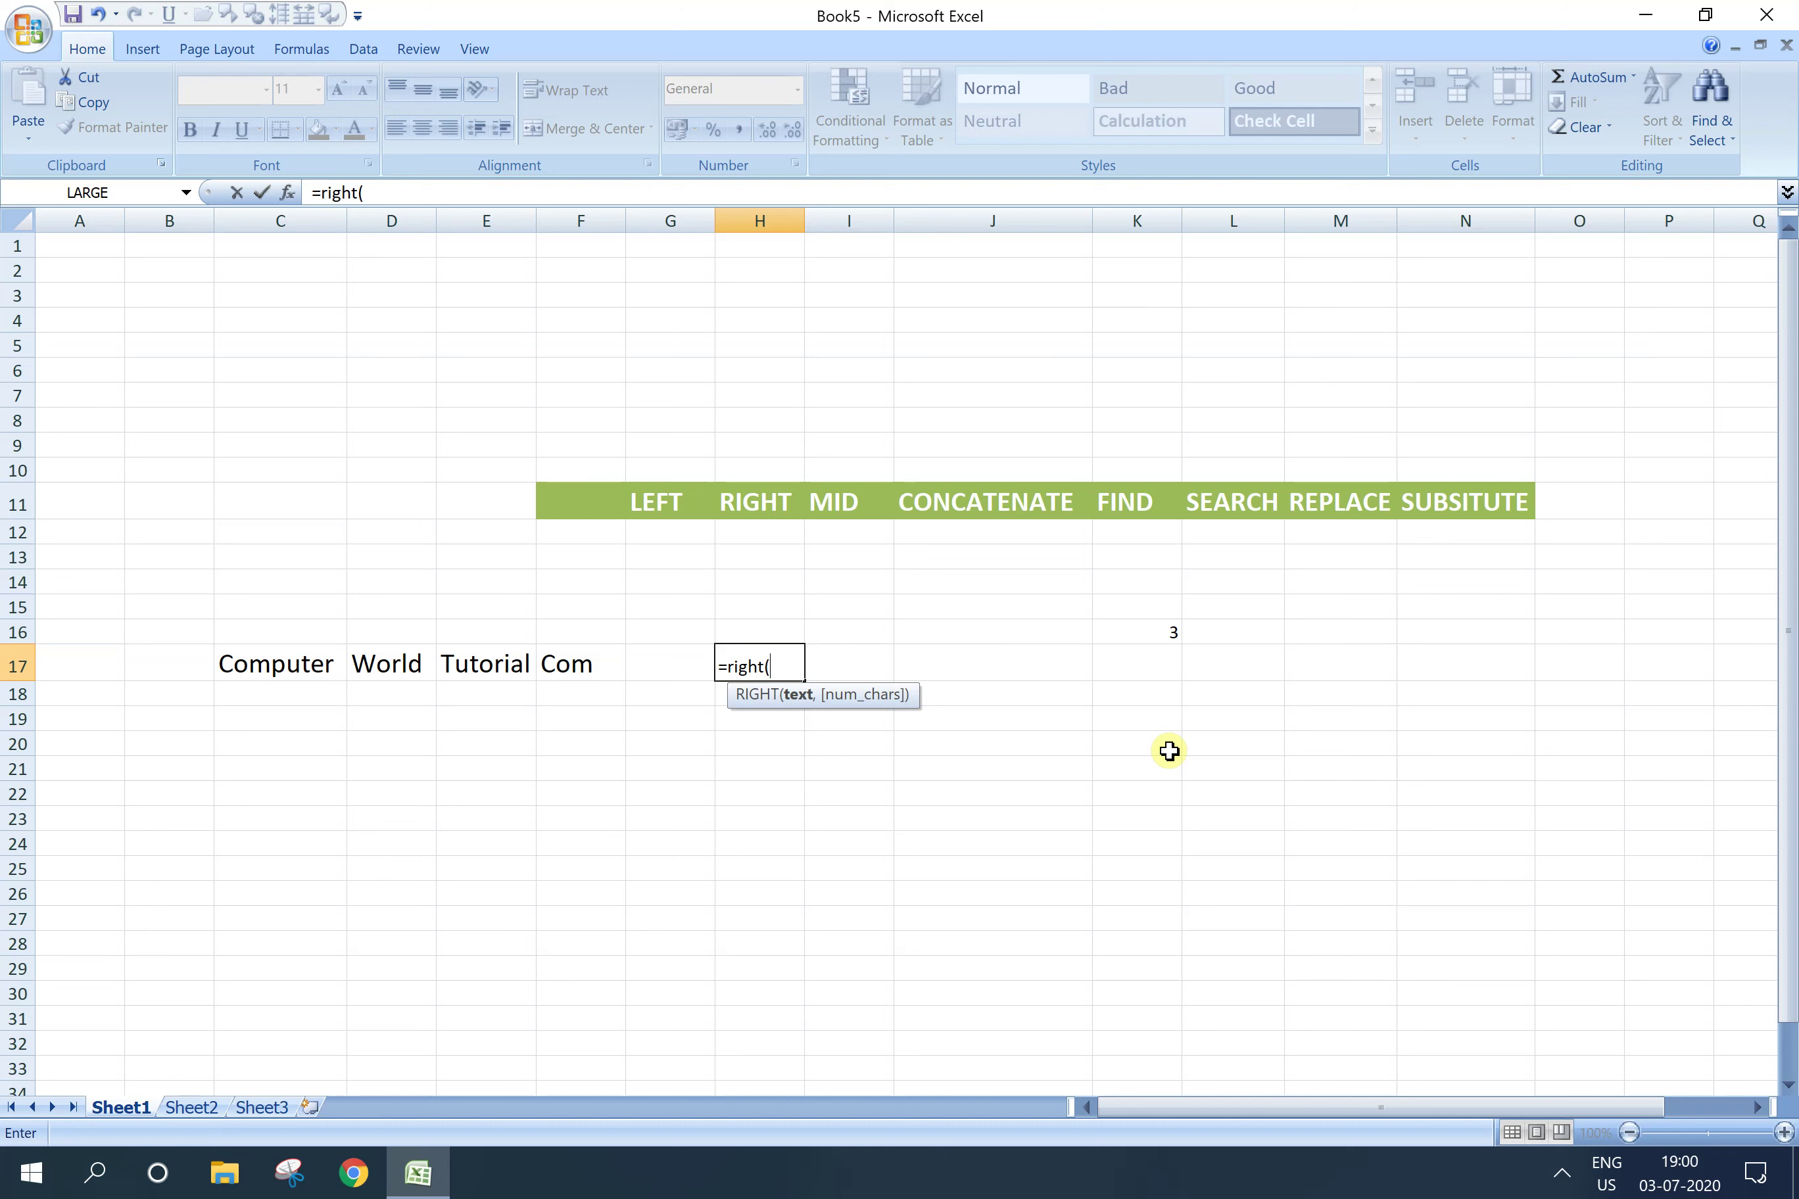
left_click(398, 667)
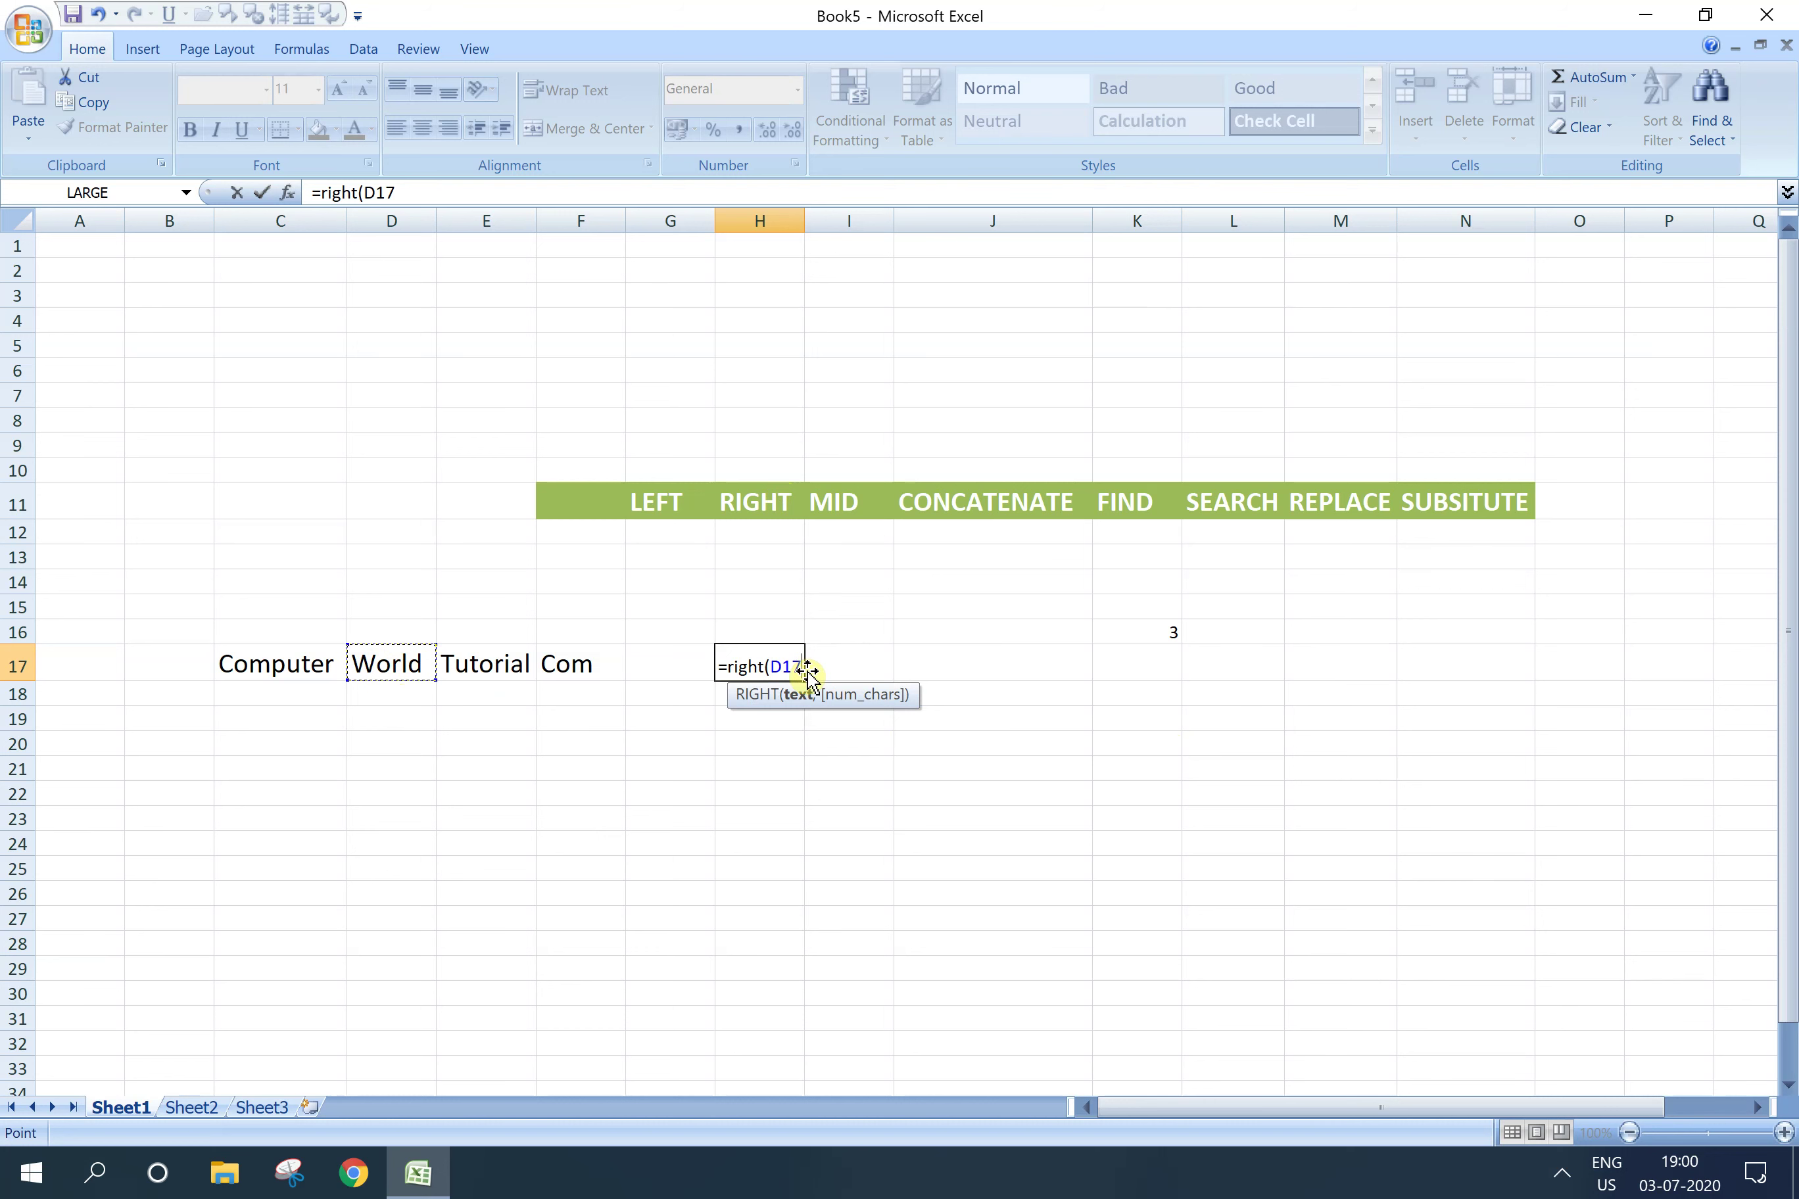
type(",2")
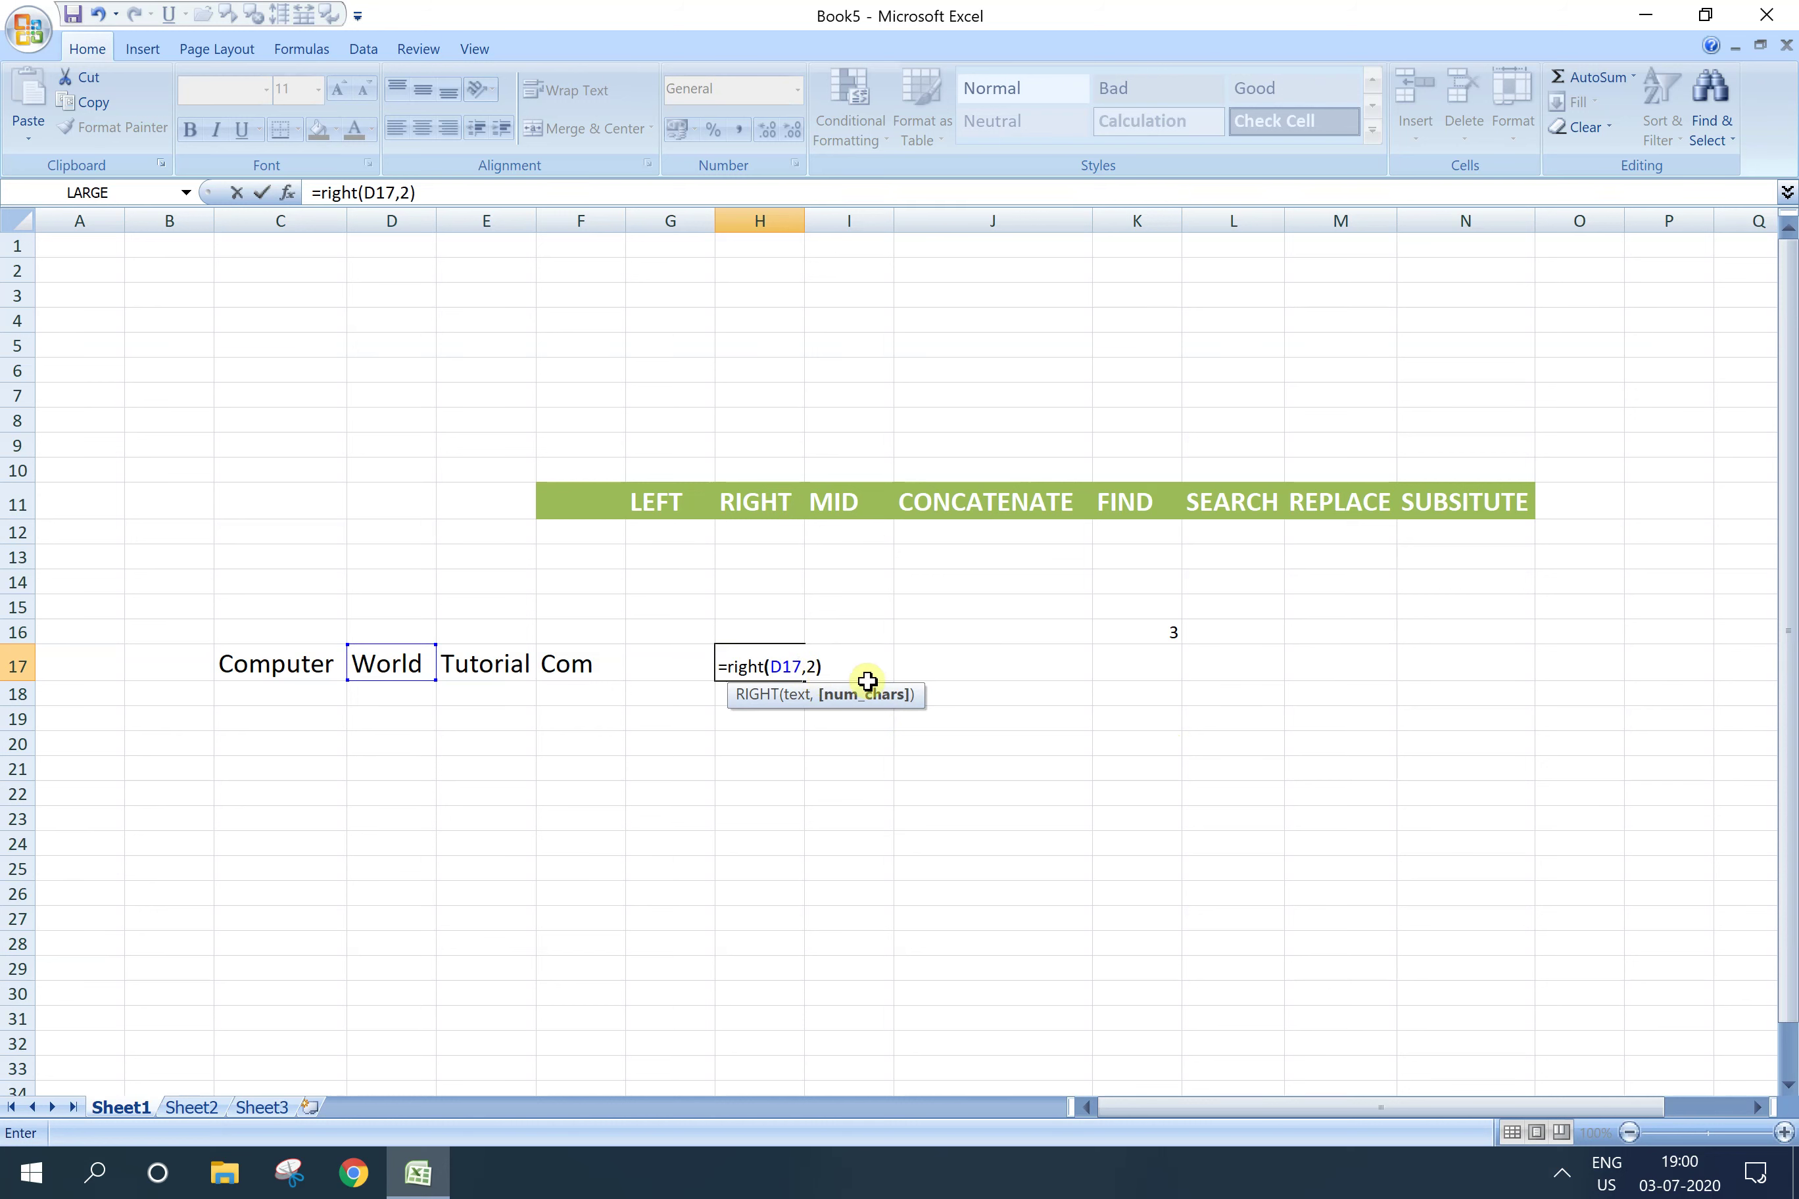
key("Return")
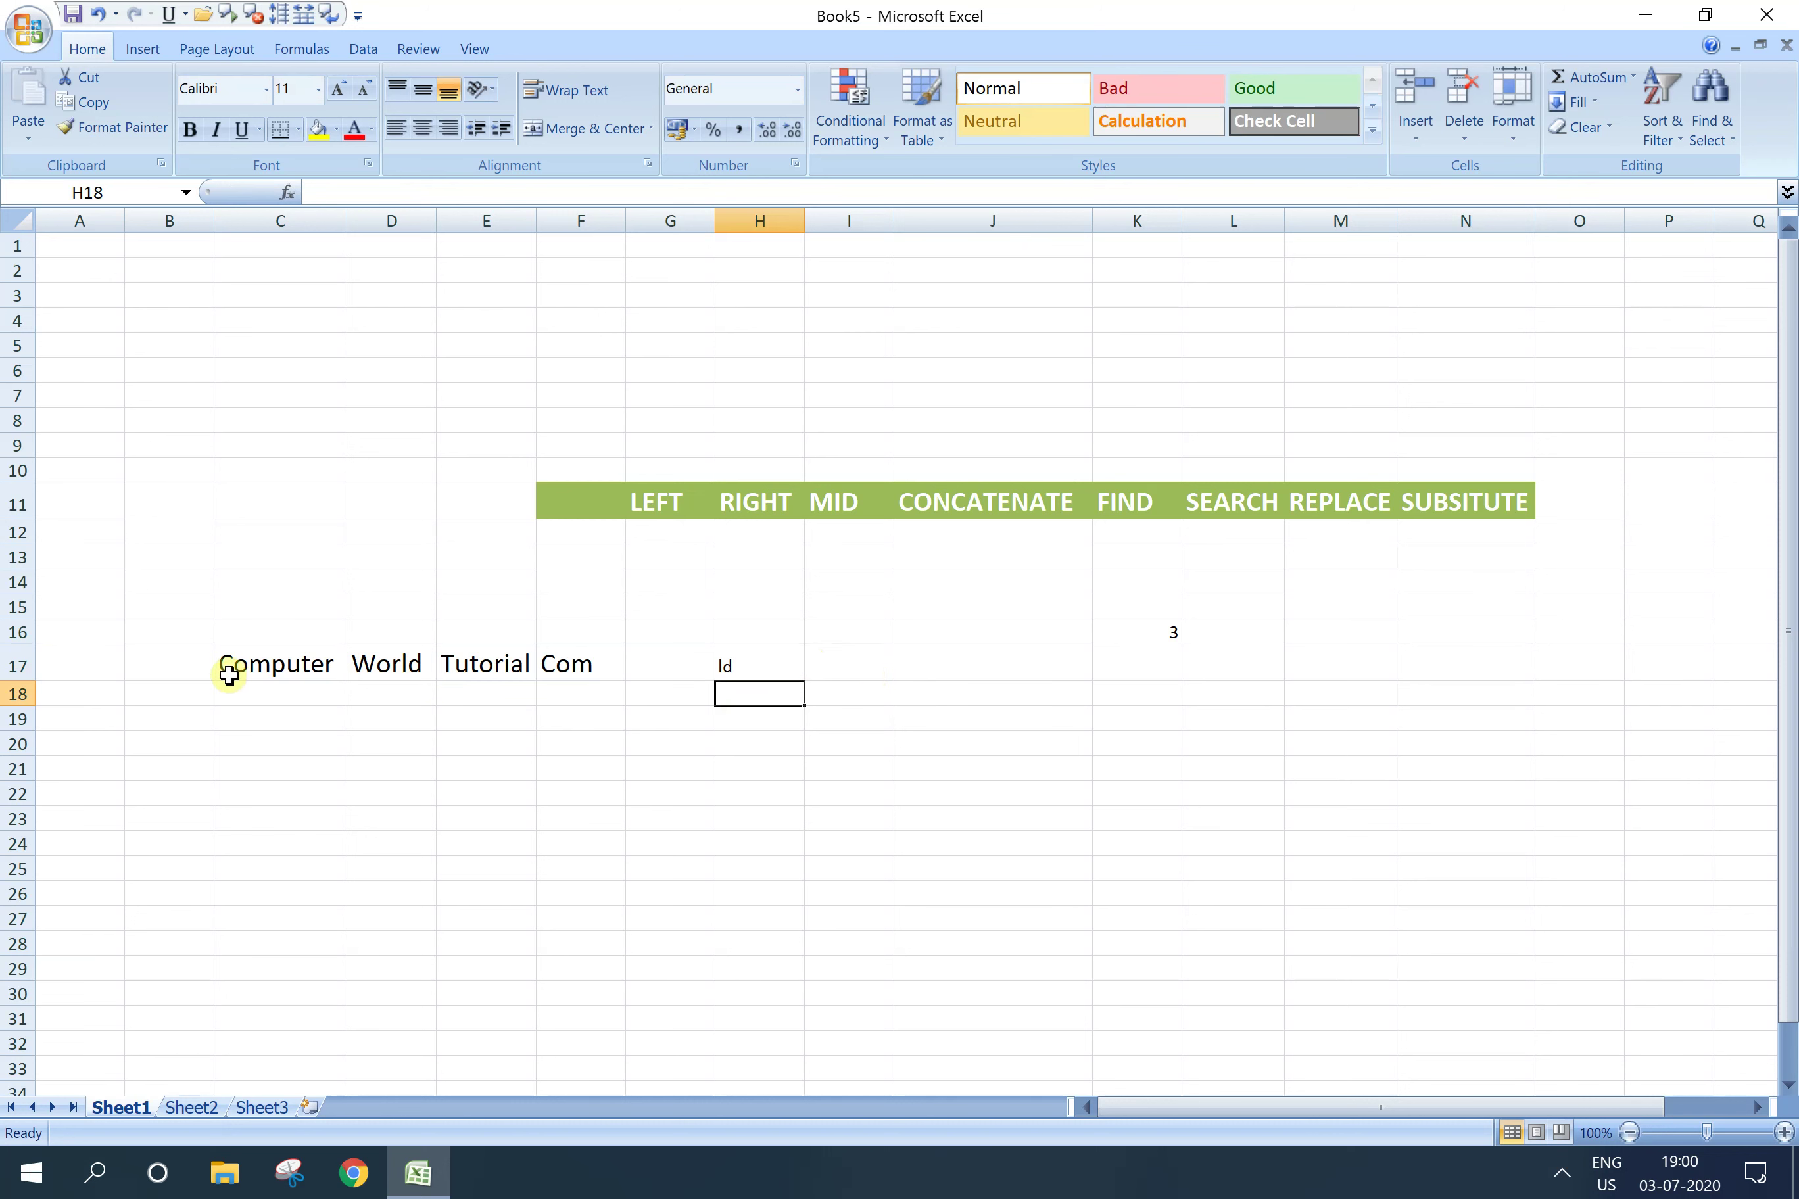
Step: Review the RIGHT formula in H17 without changing it
left_click(386, 664)
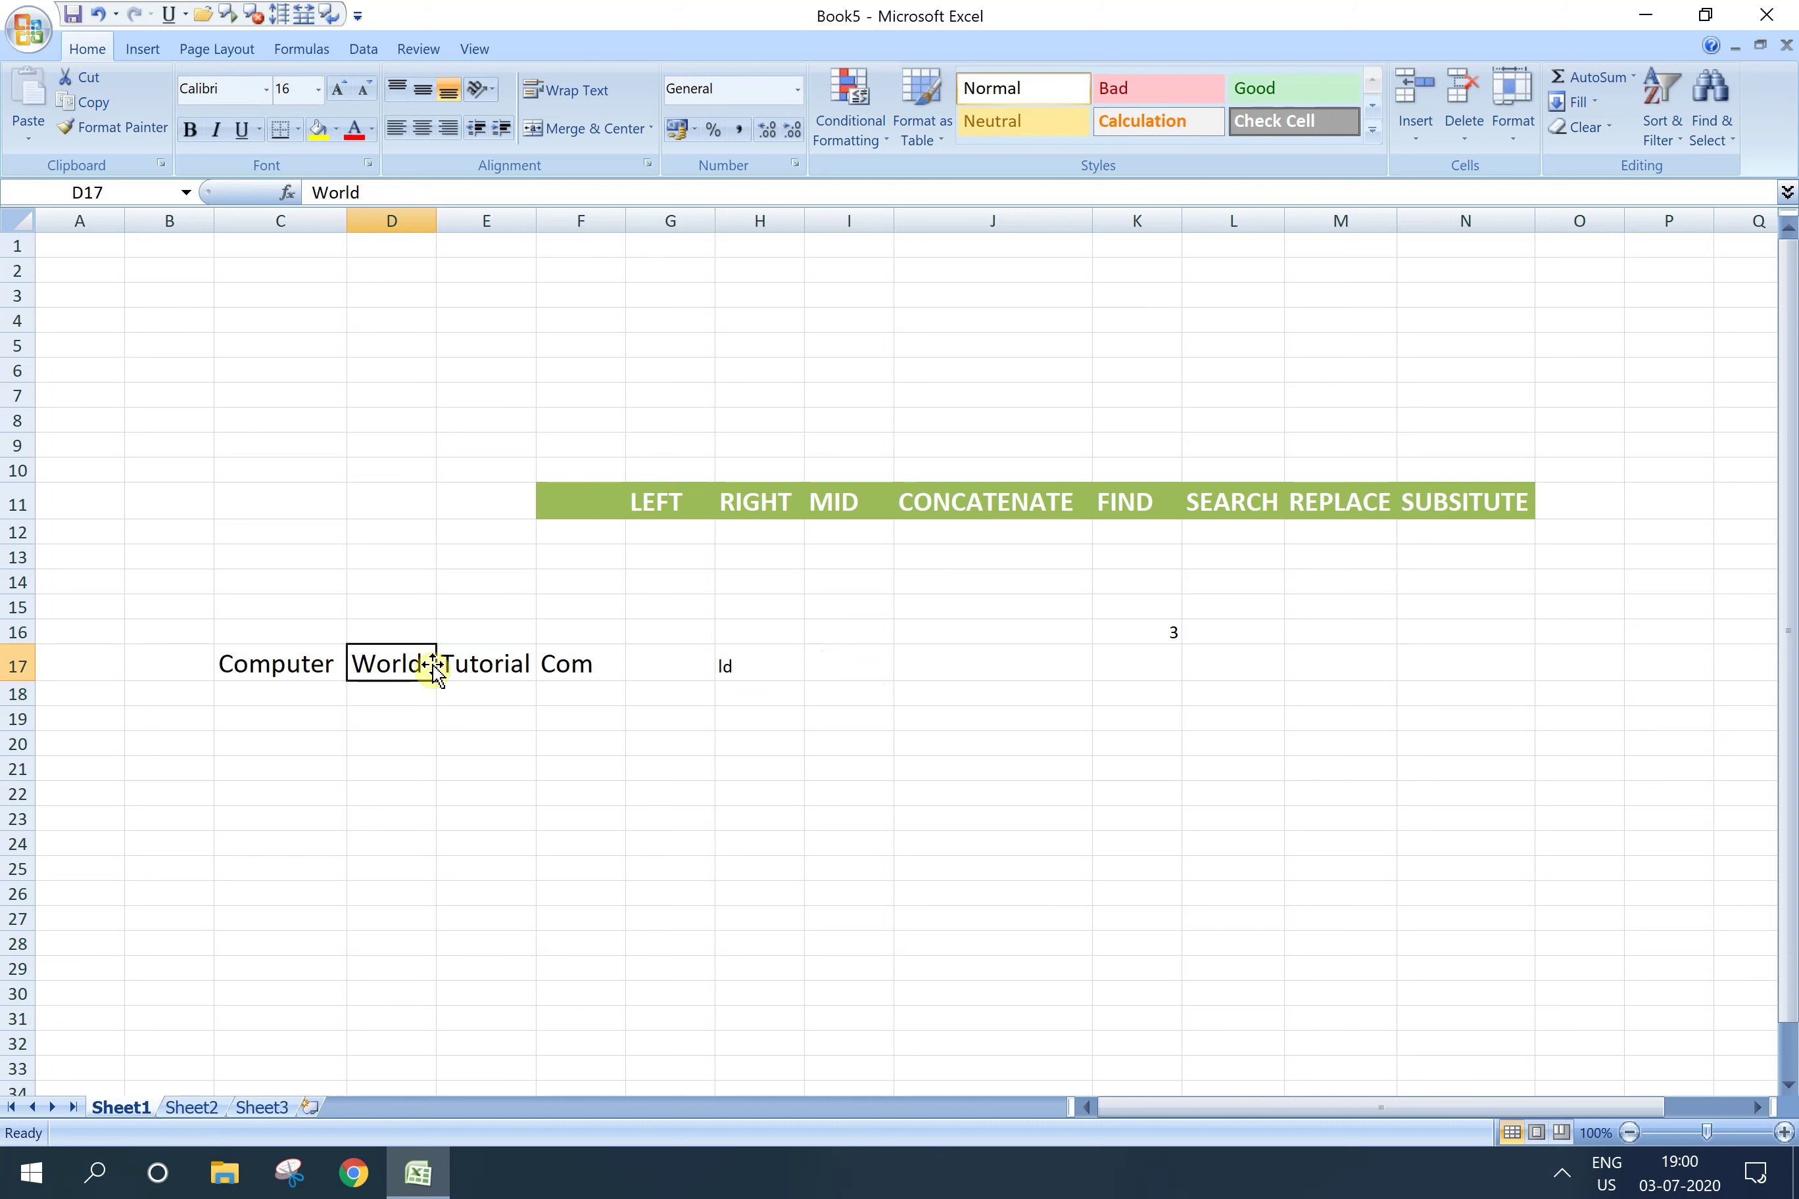
left_click(743, 636)
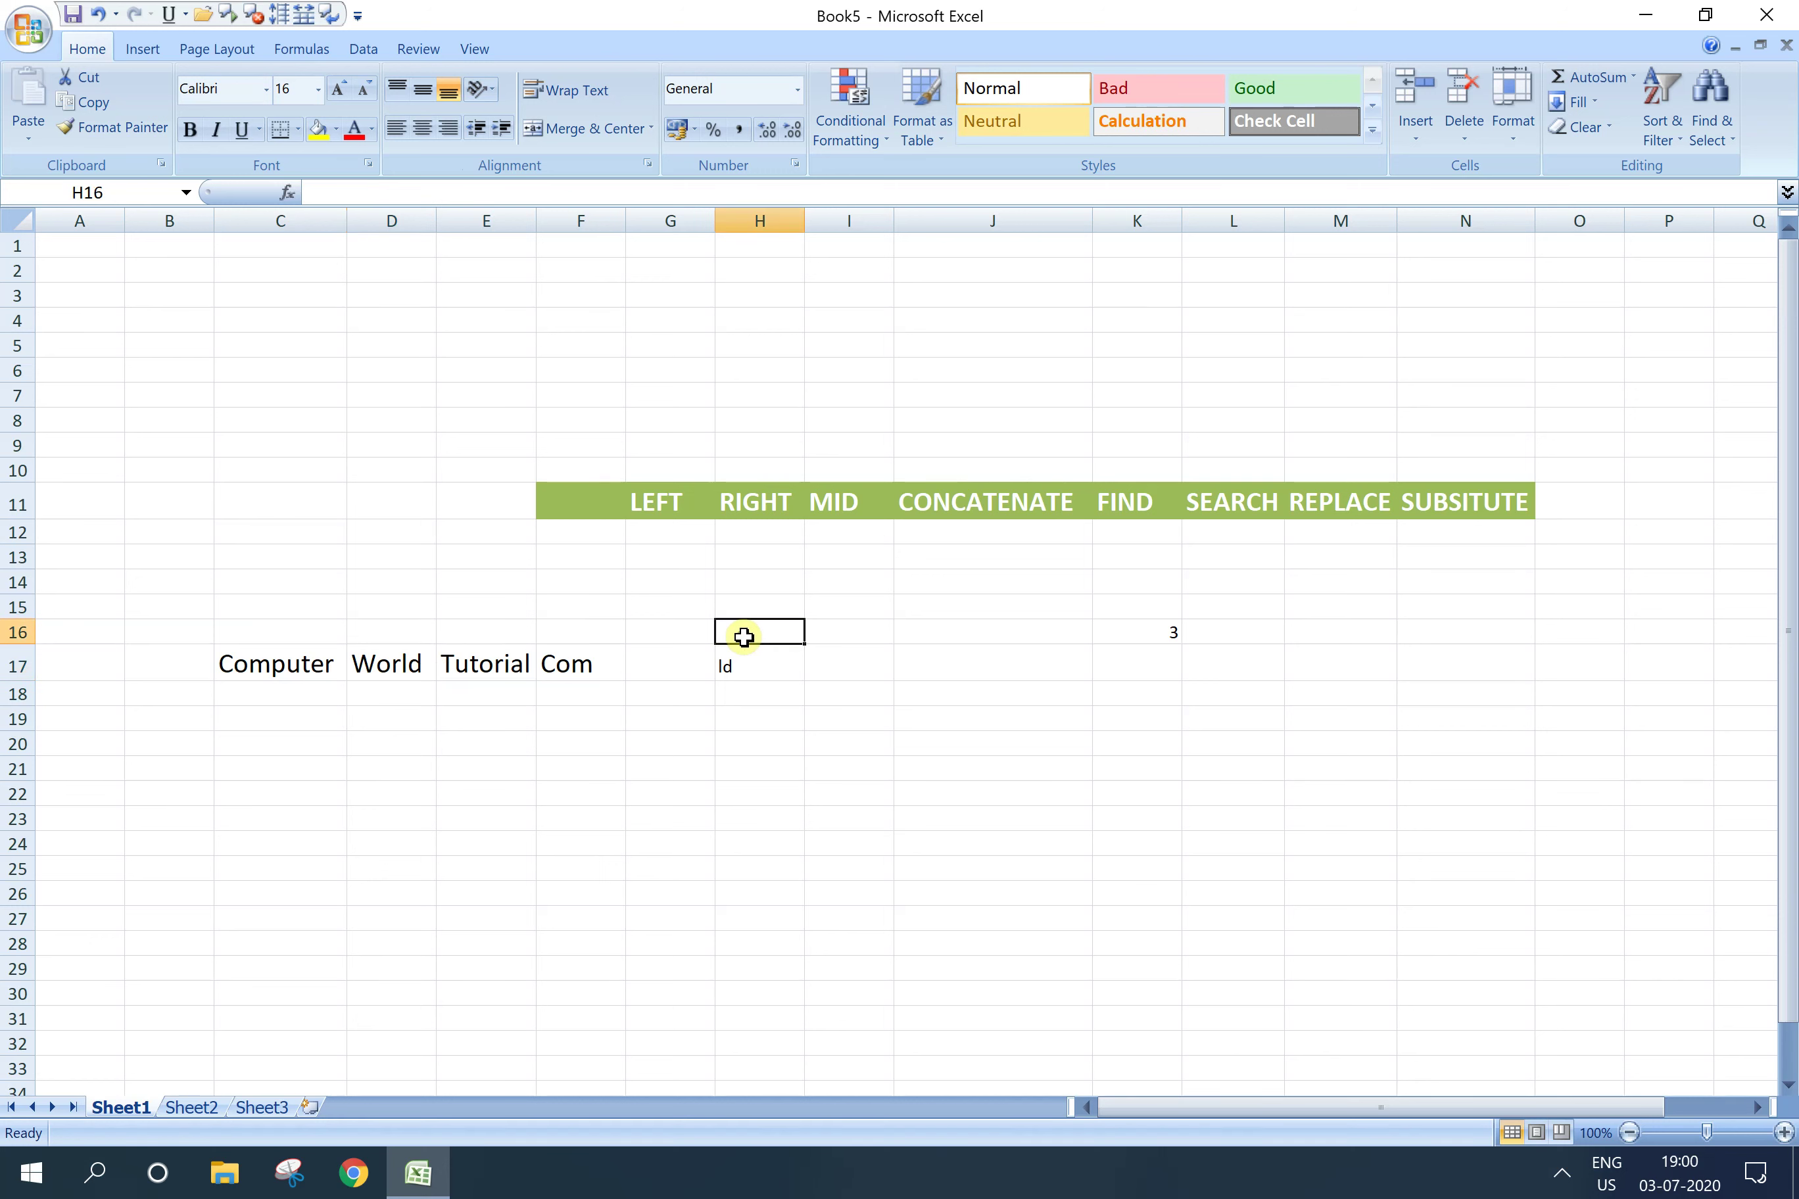
left_click(753, 662)
double_click(753, 661)
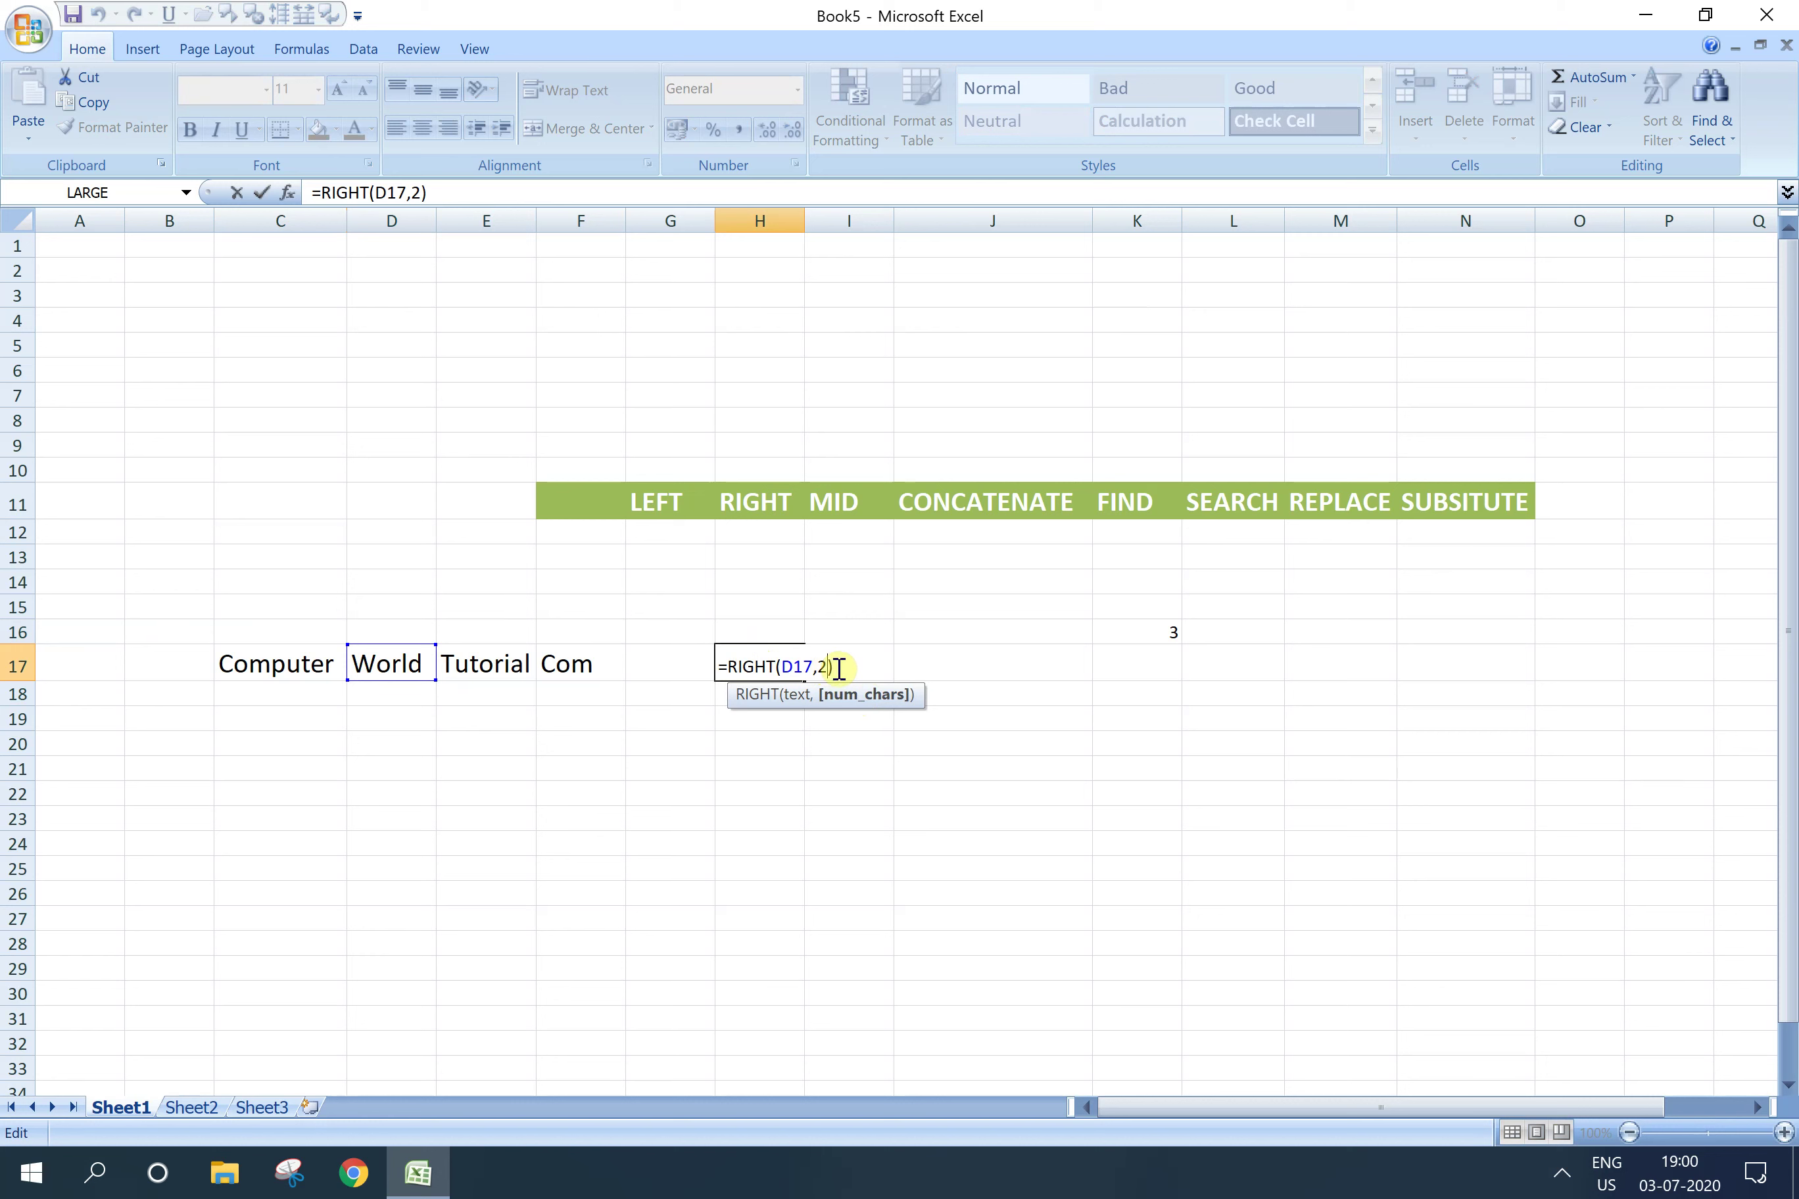
left_click(865, 667)
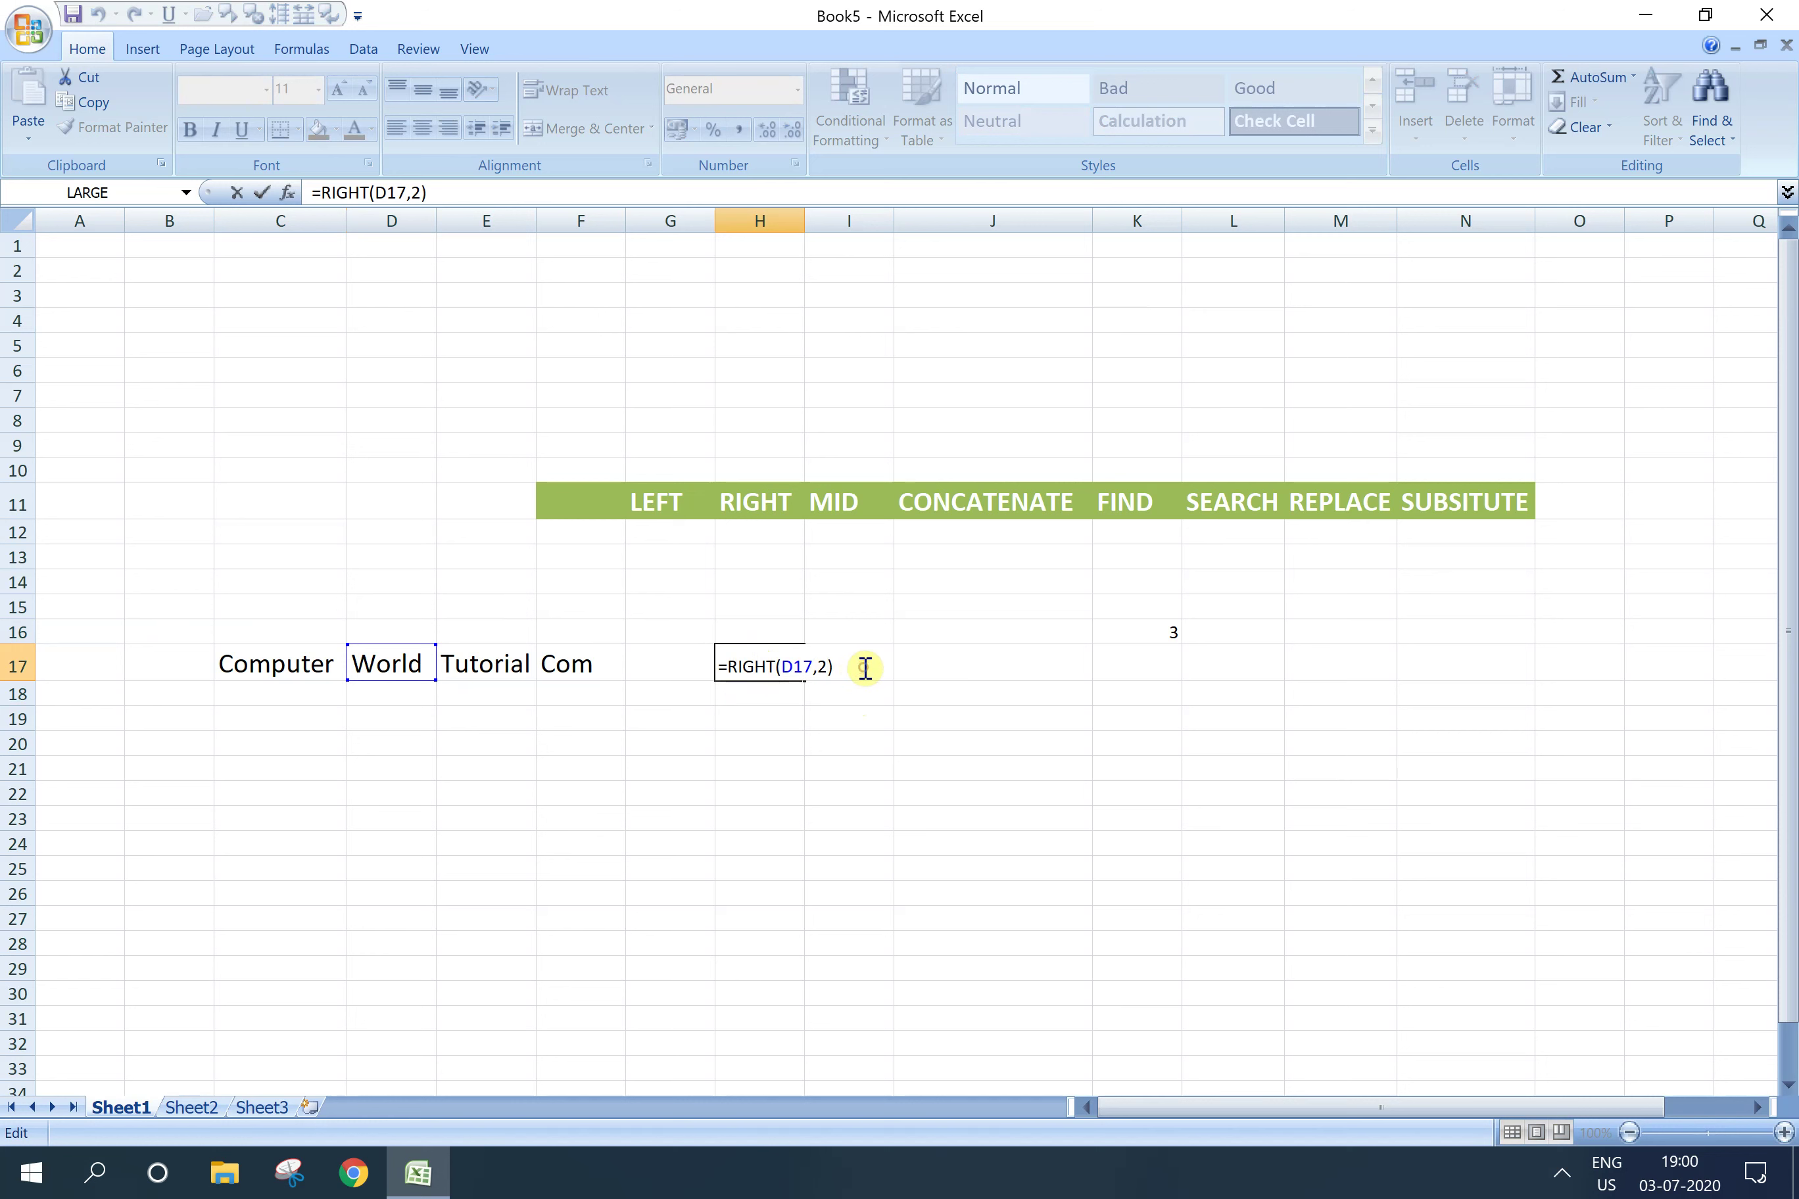
left_click(876, 767)
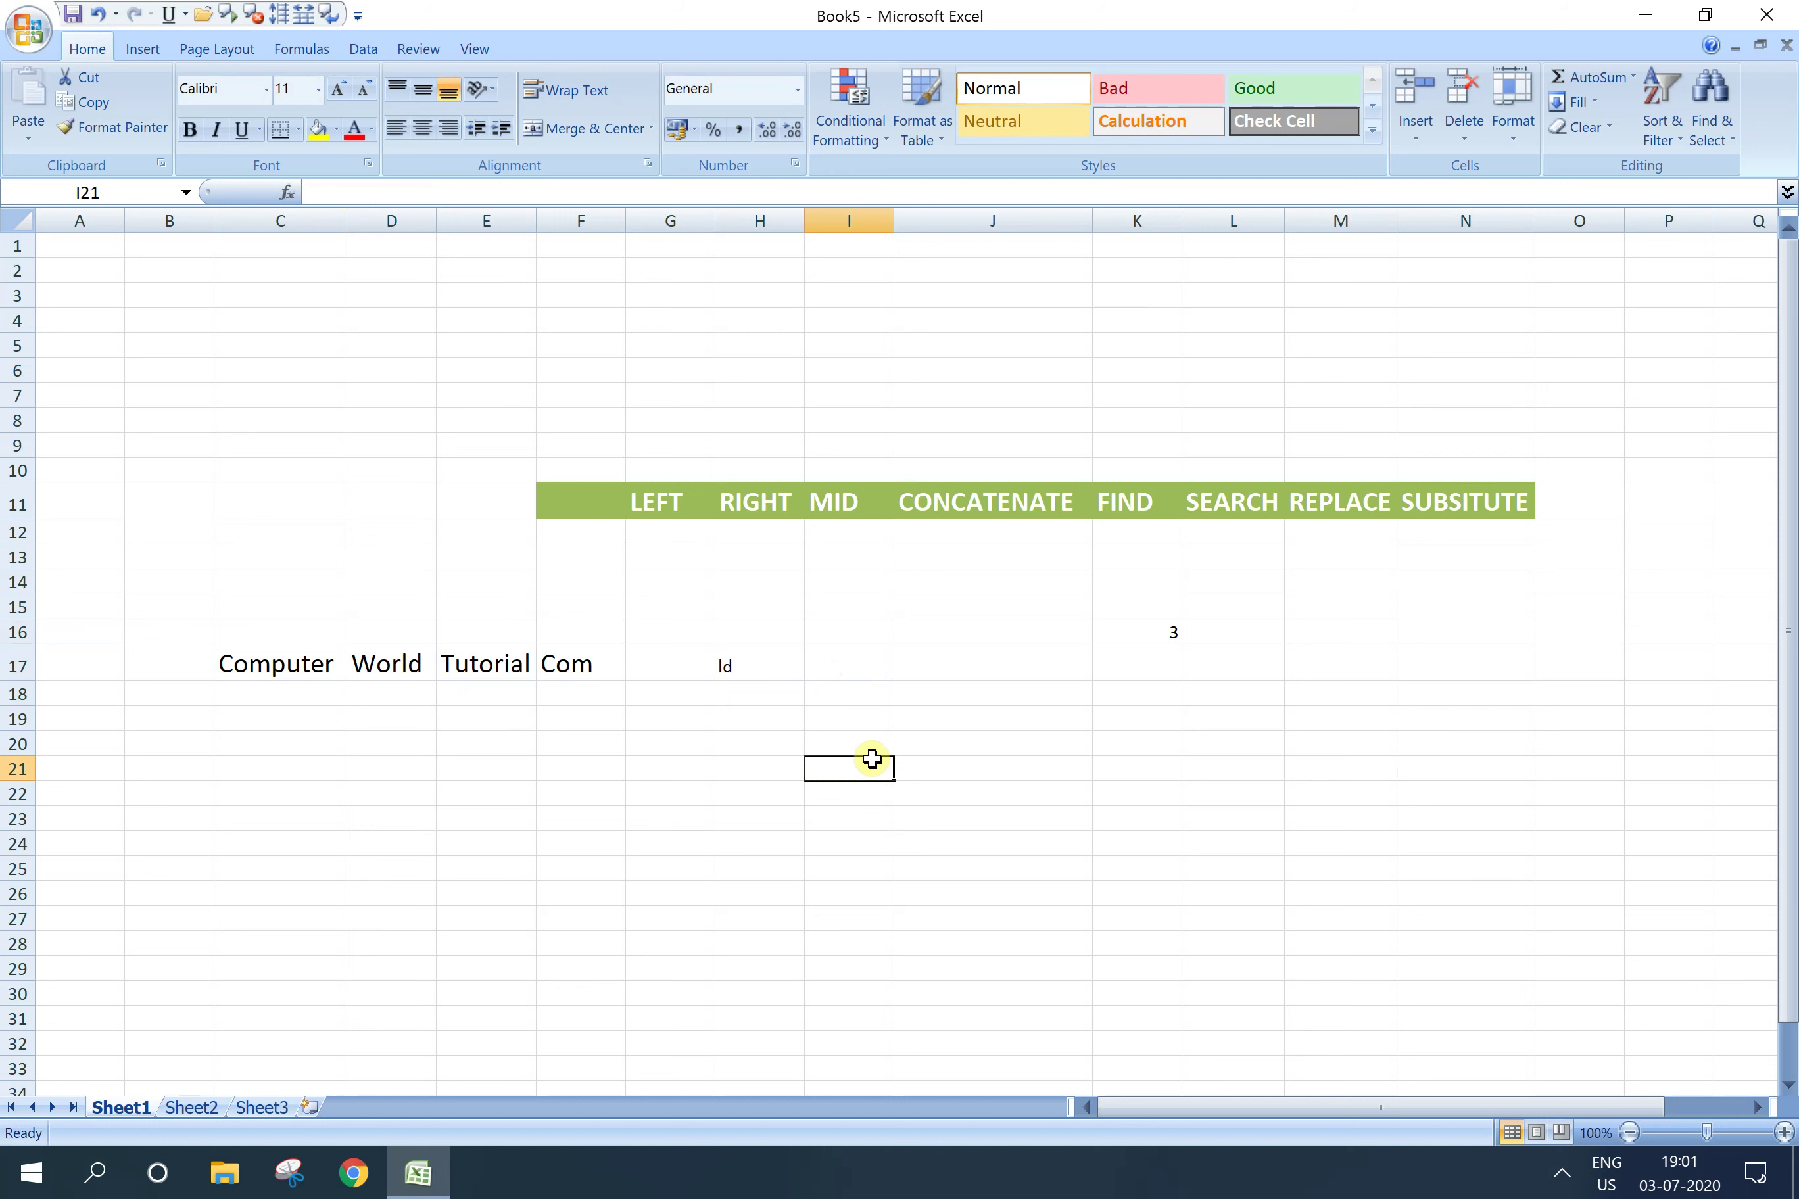
double_click(825, 662)
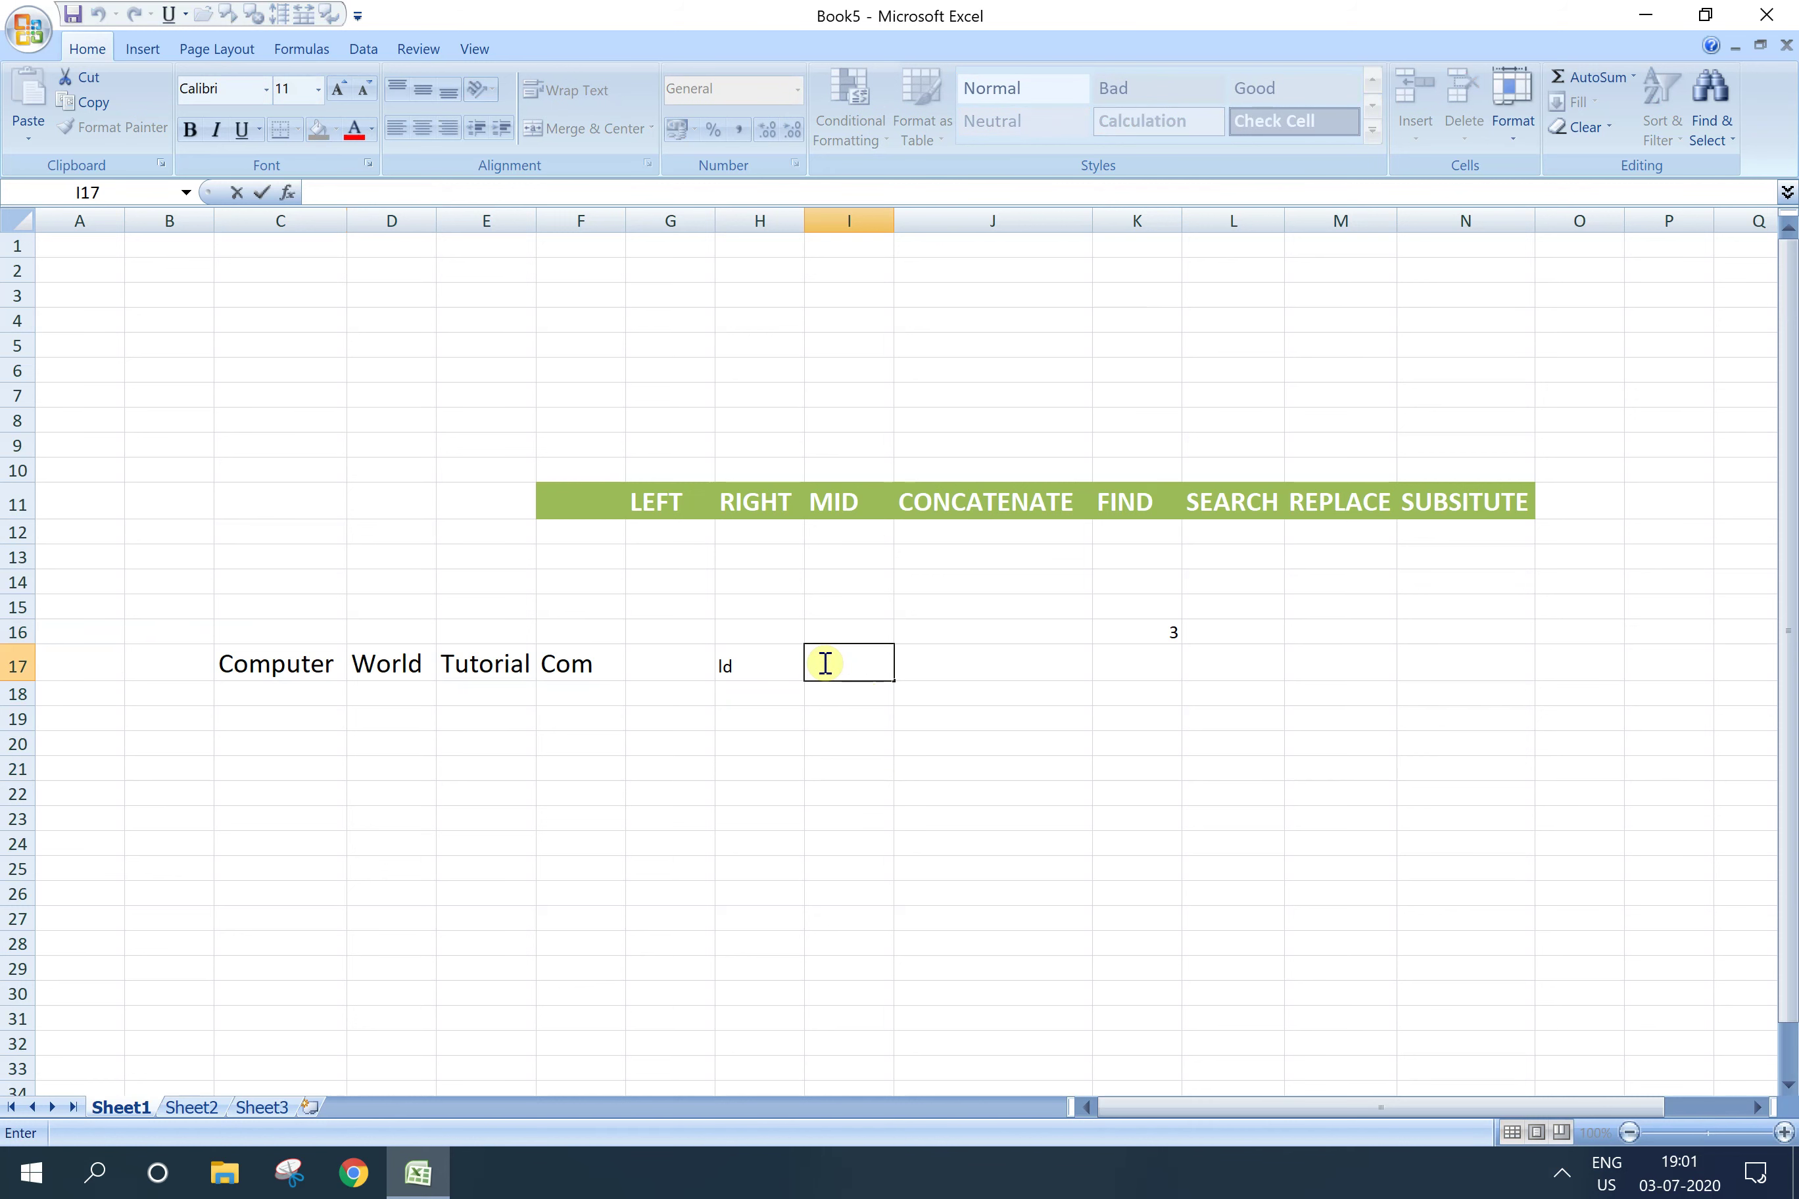
Step: Clear the stray 3 from cell K16
left_click(1157, 650)
left_click(1154, 626)
key("Delete")
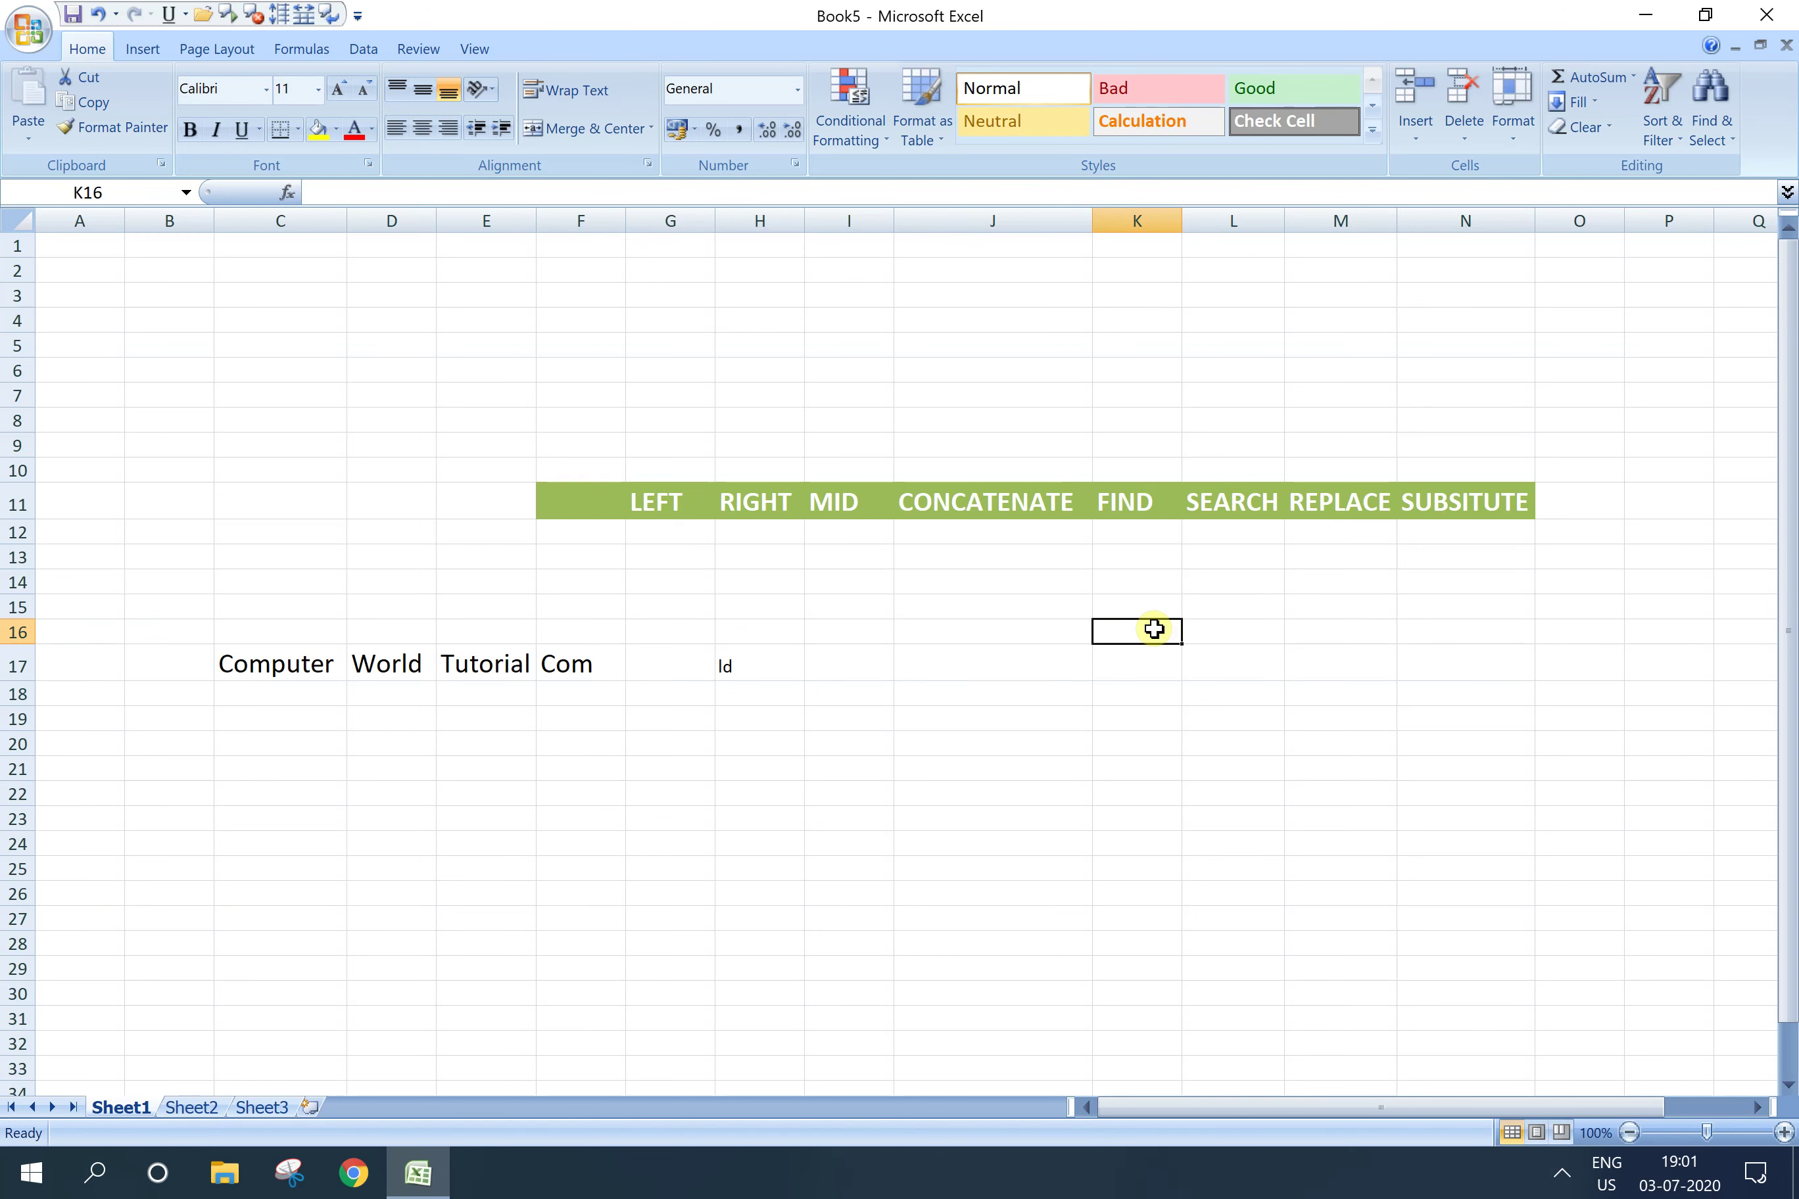
Step: Enter =MID(E17,3,3) in I17 to return 'tor' from 'Tutorial'
double_click(853, 666)
type("=mid")
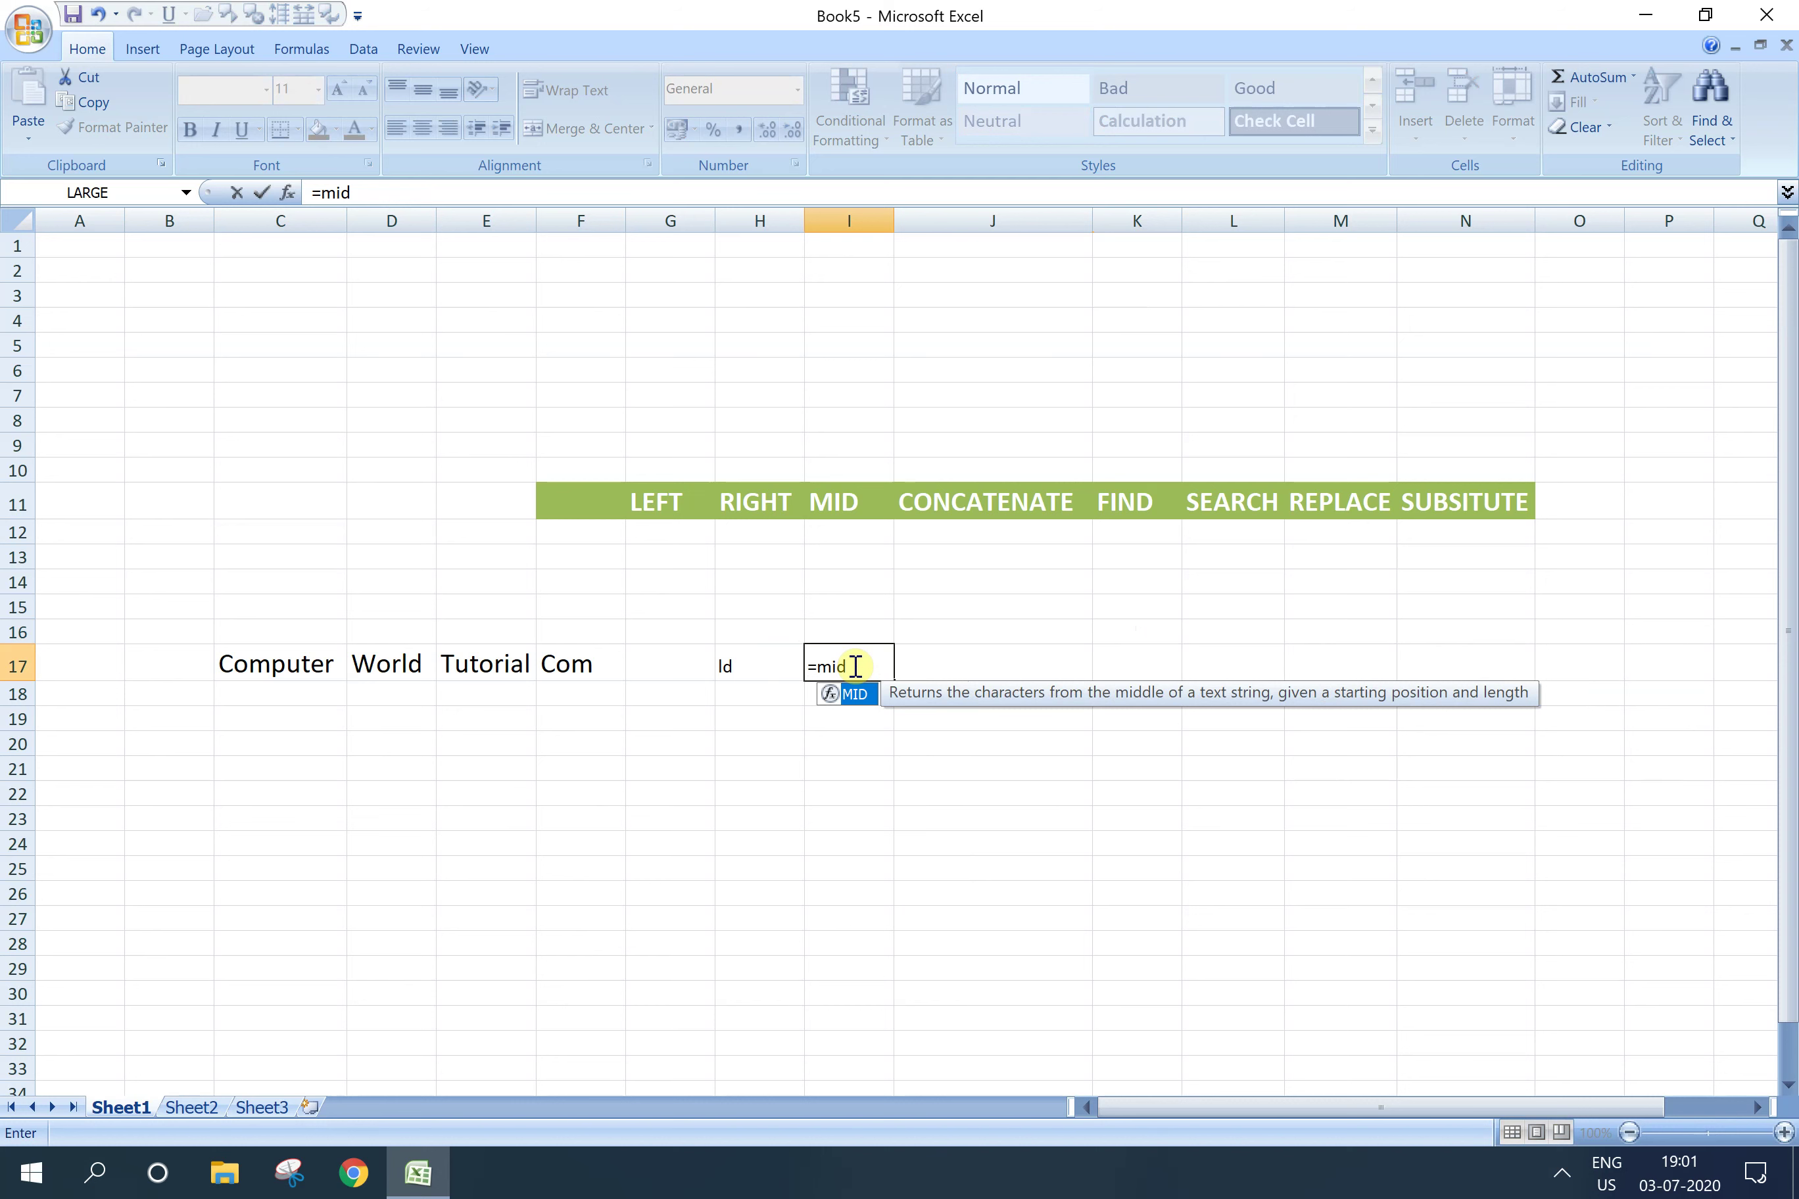
type("(")
left_click(486, 665)
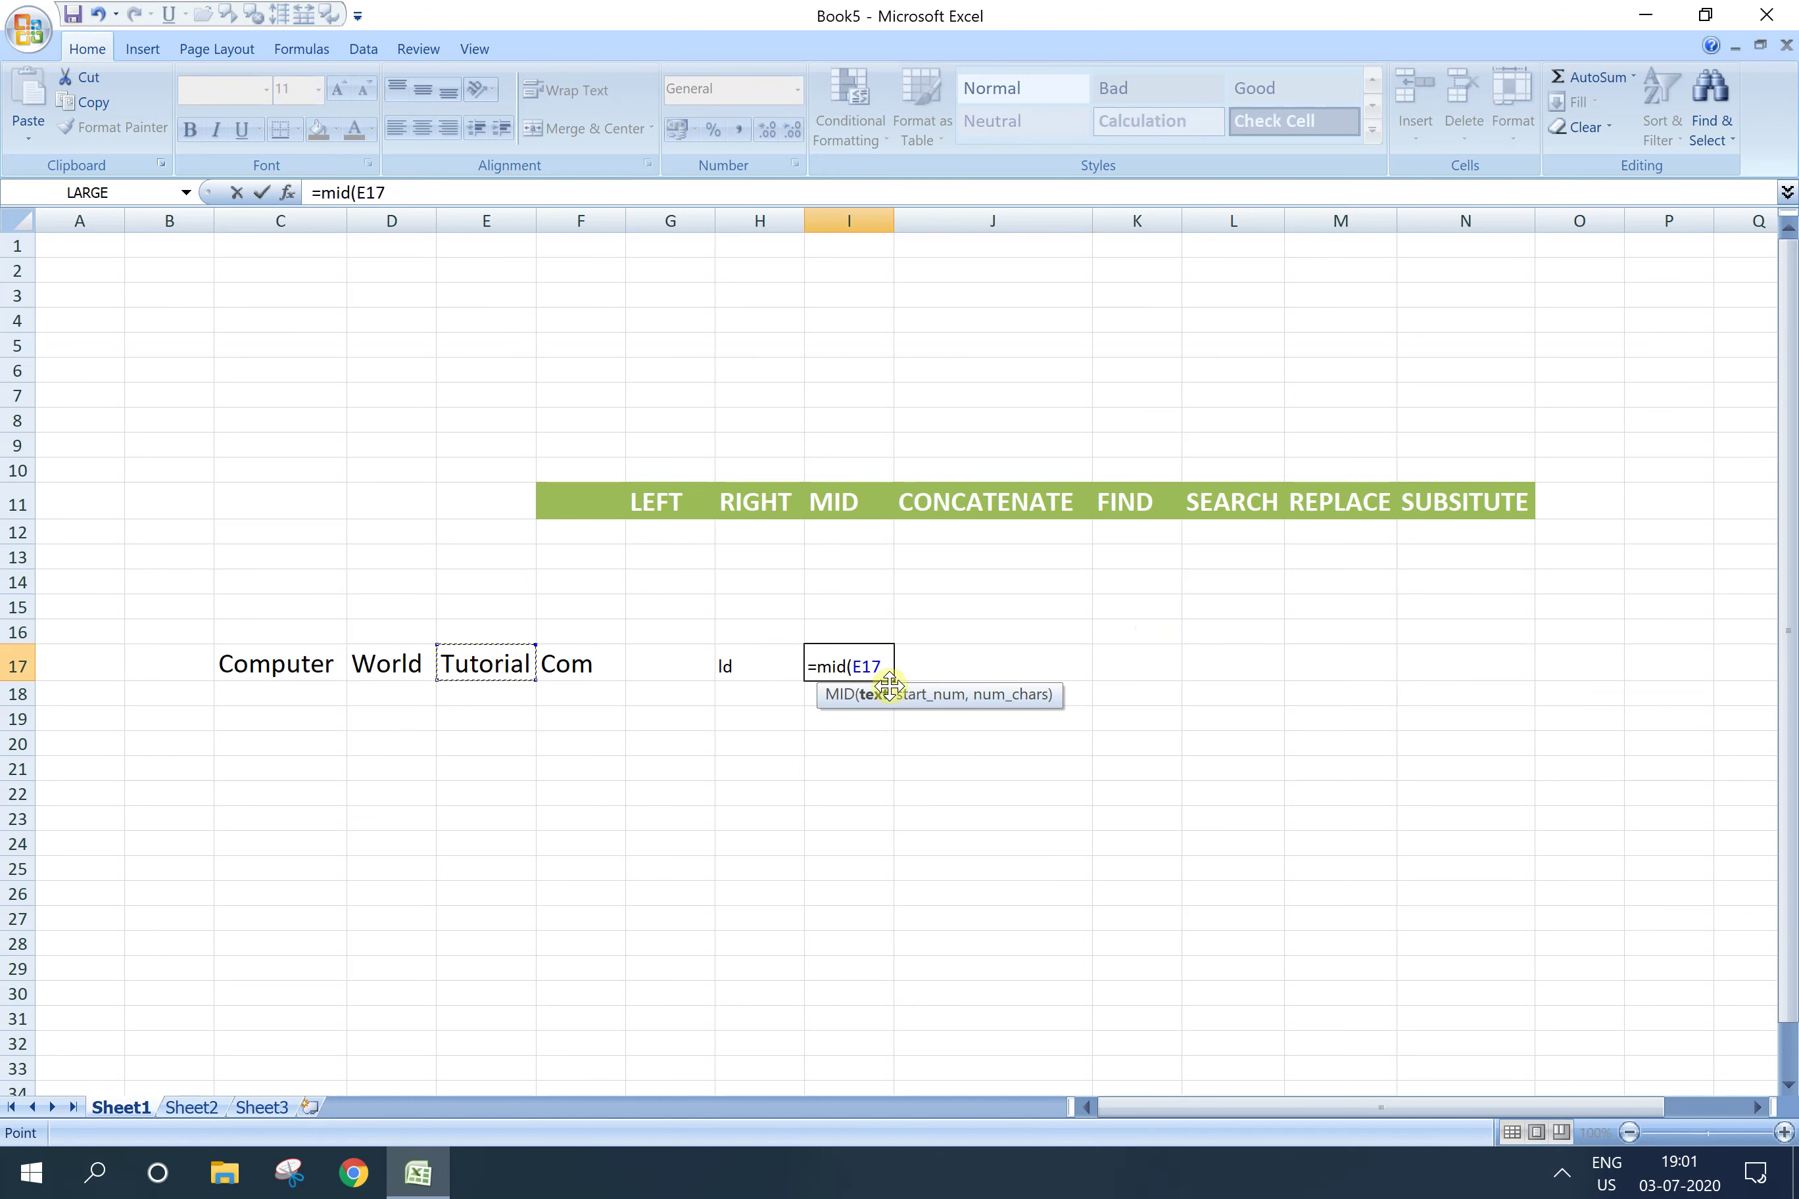
type(",3")
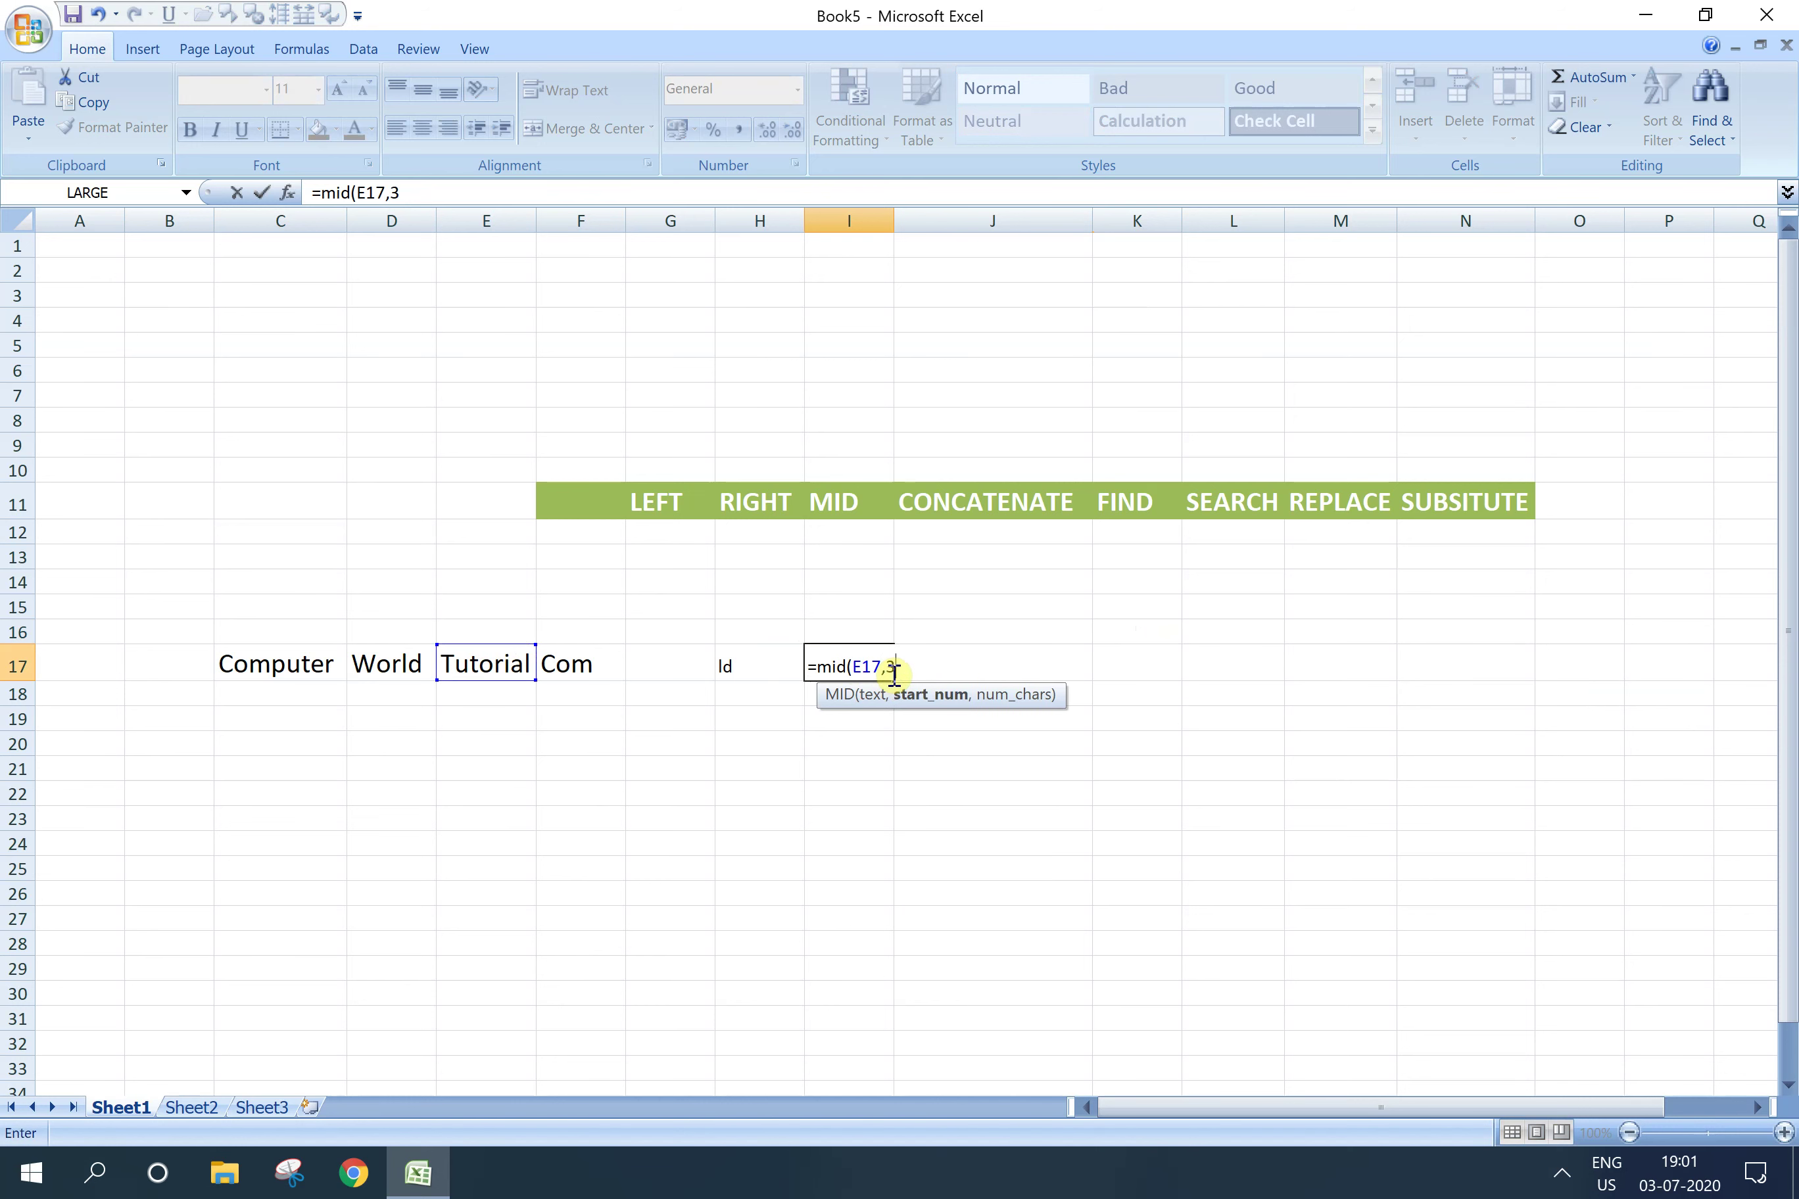
type(",3")
key("Return")
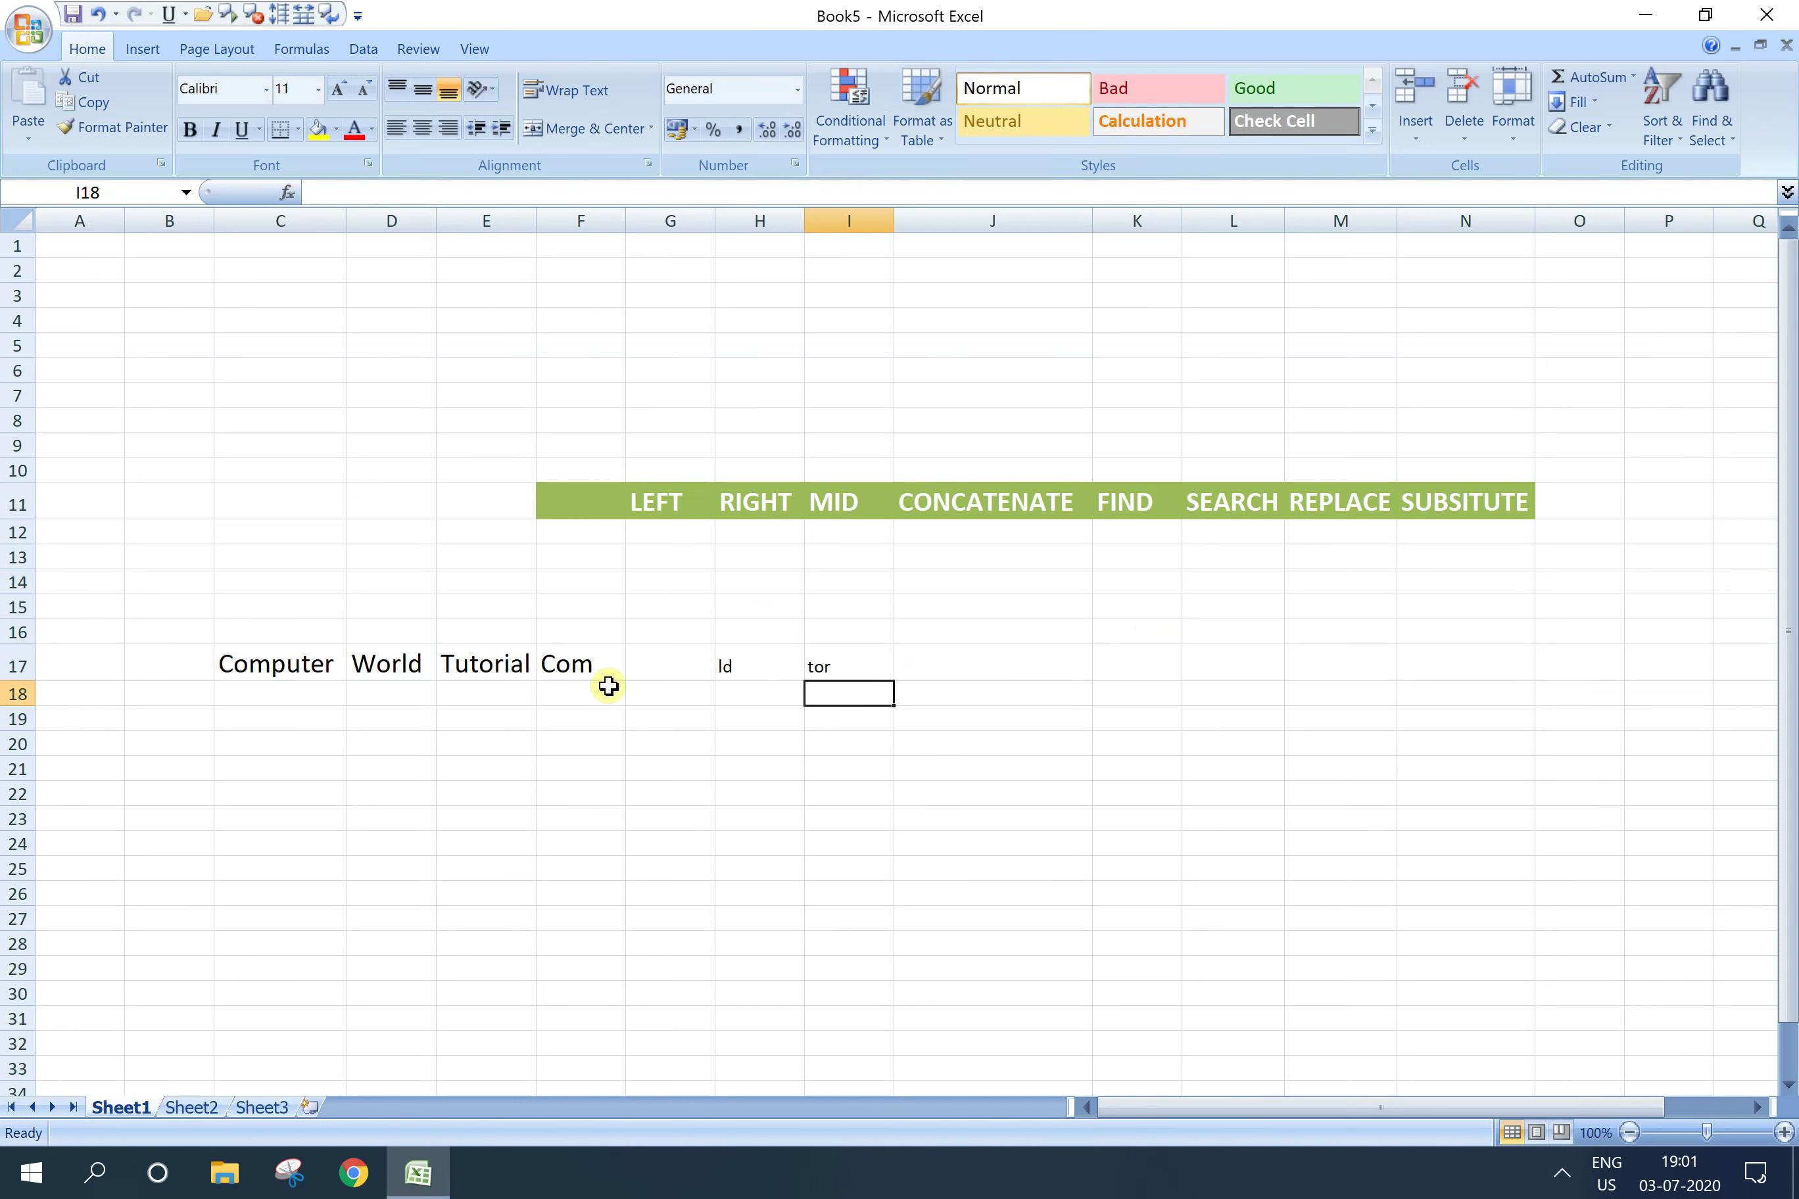
left_click(453, 670)
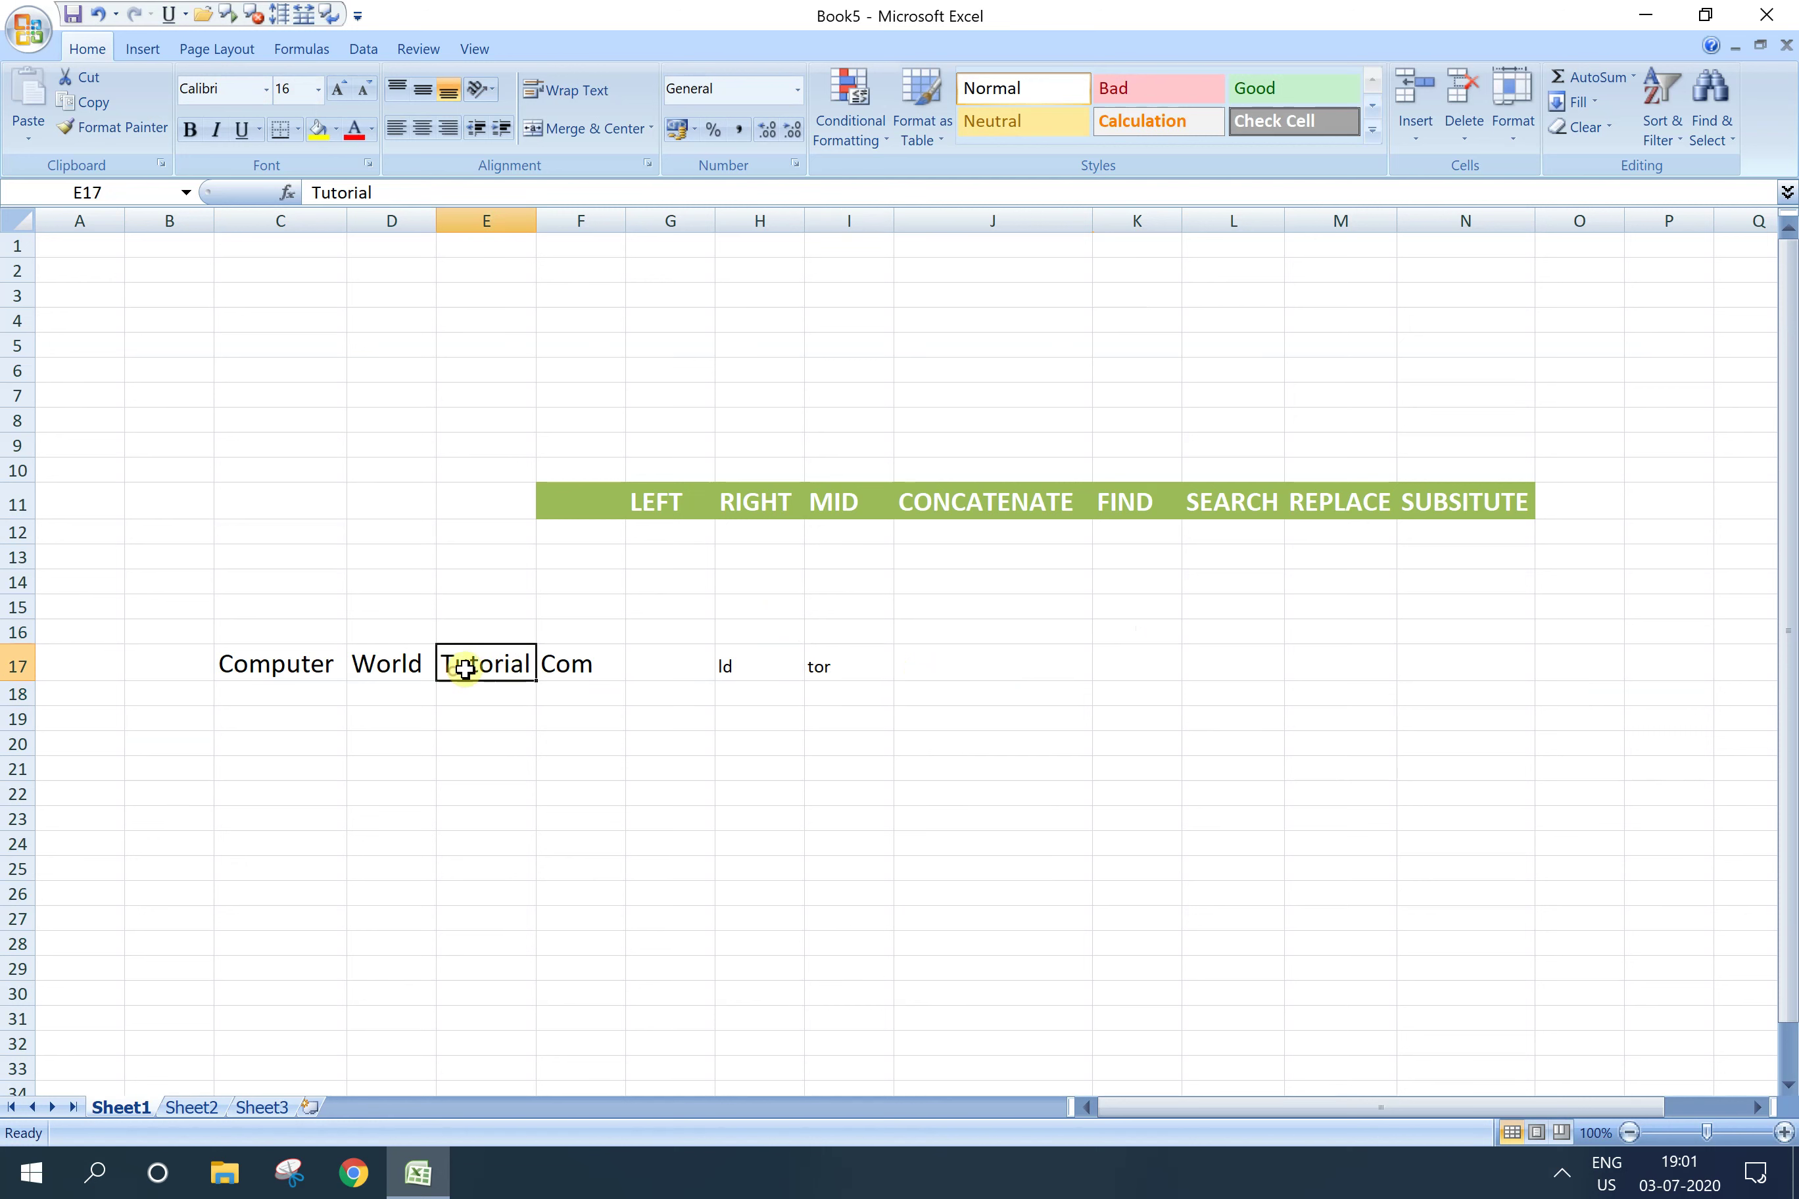
left_click(844, 669)
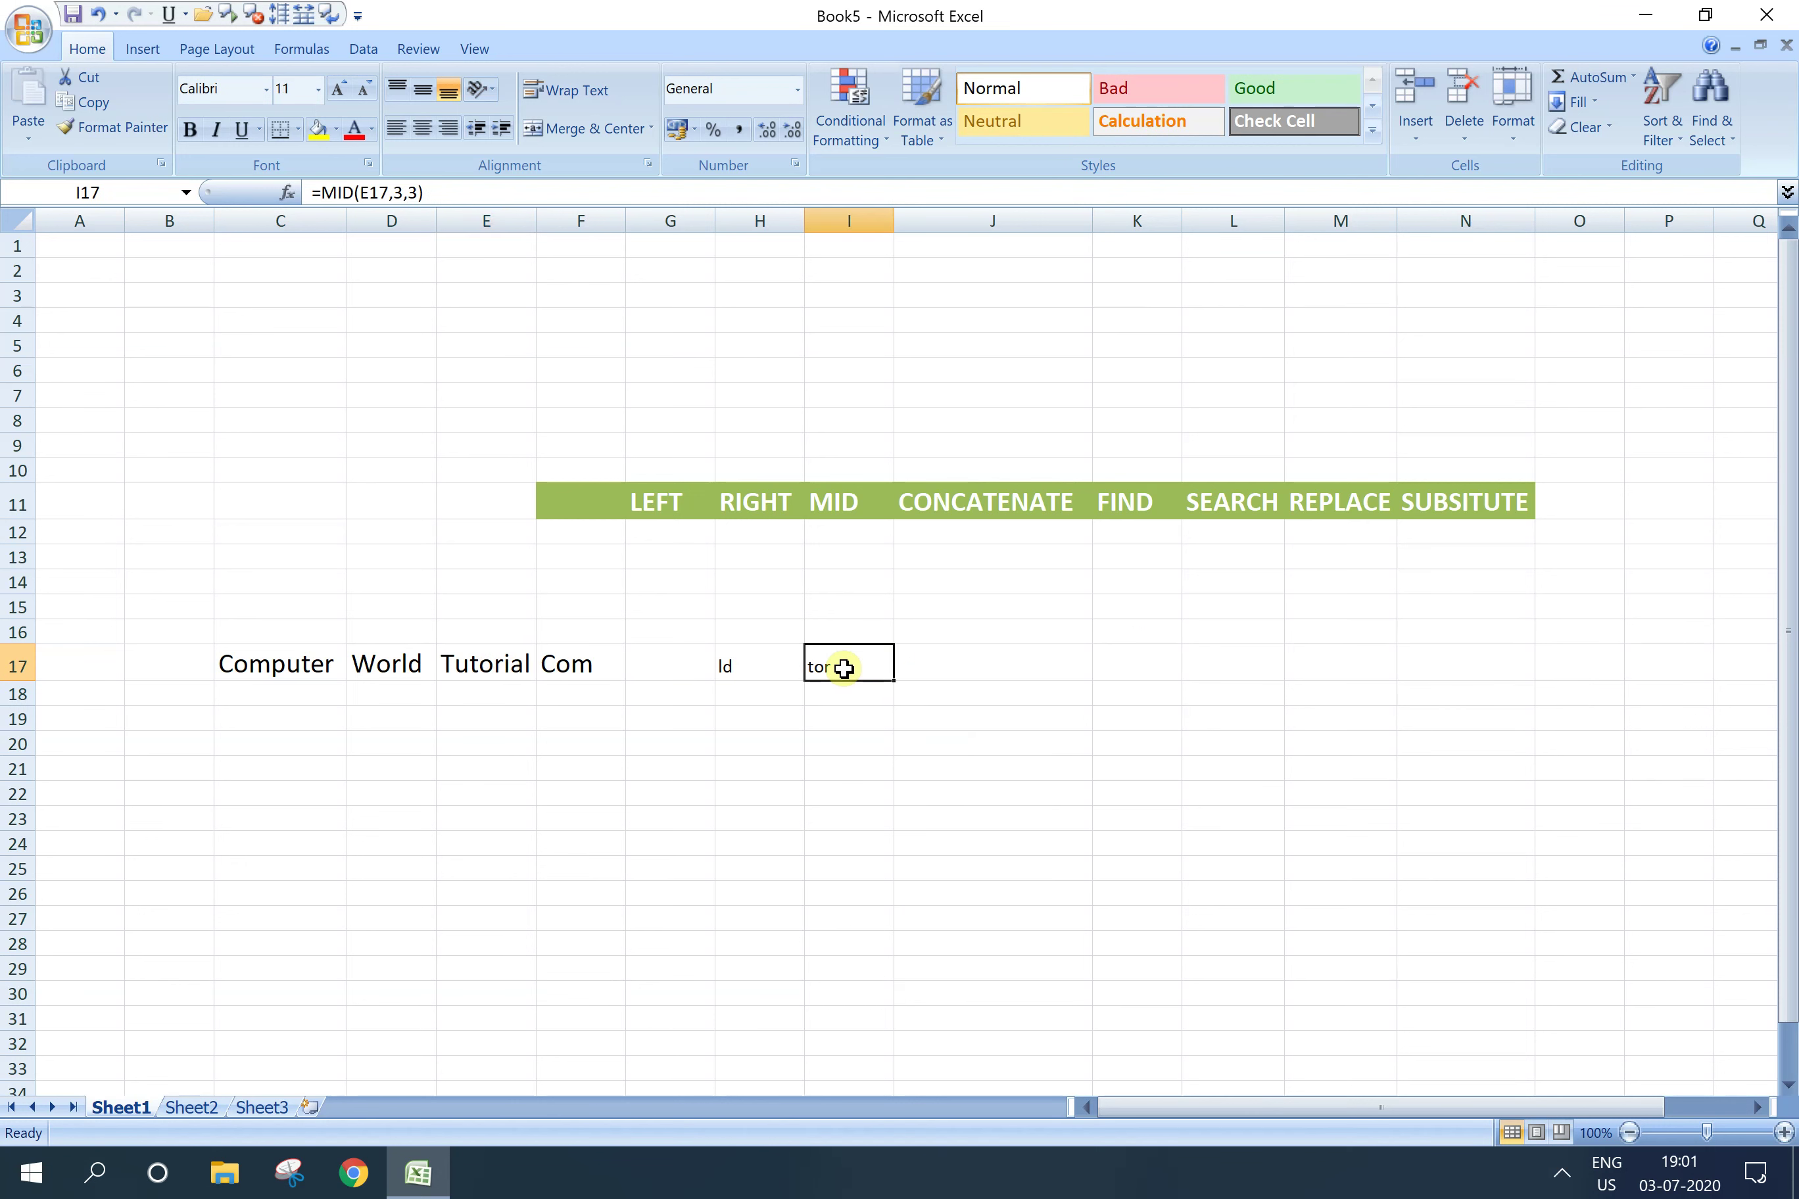
left_click(966, 675)
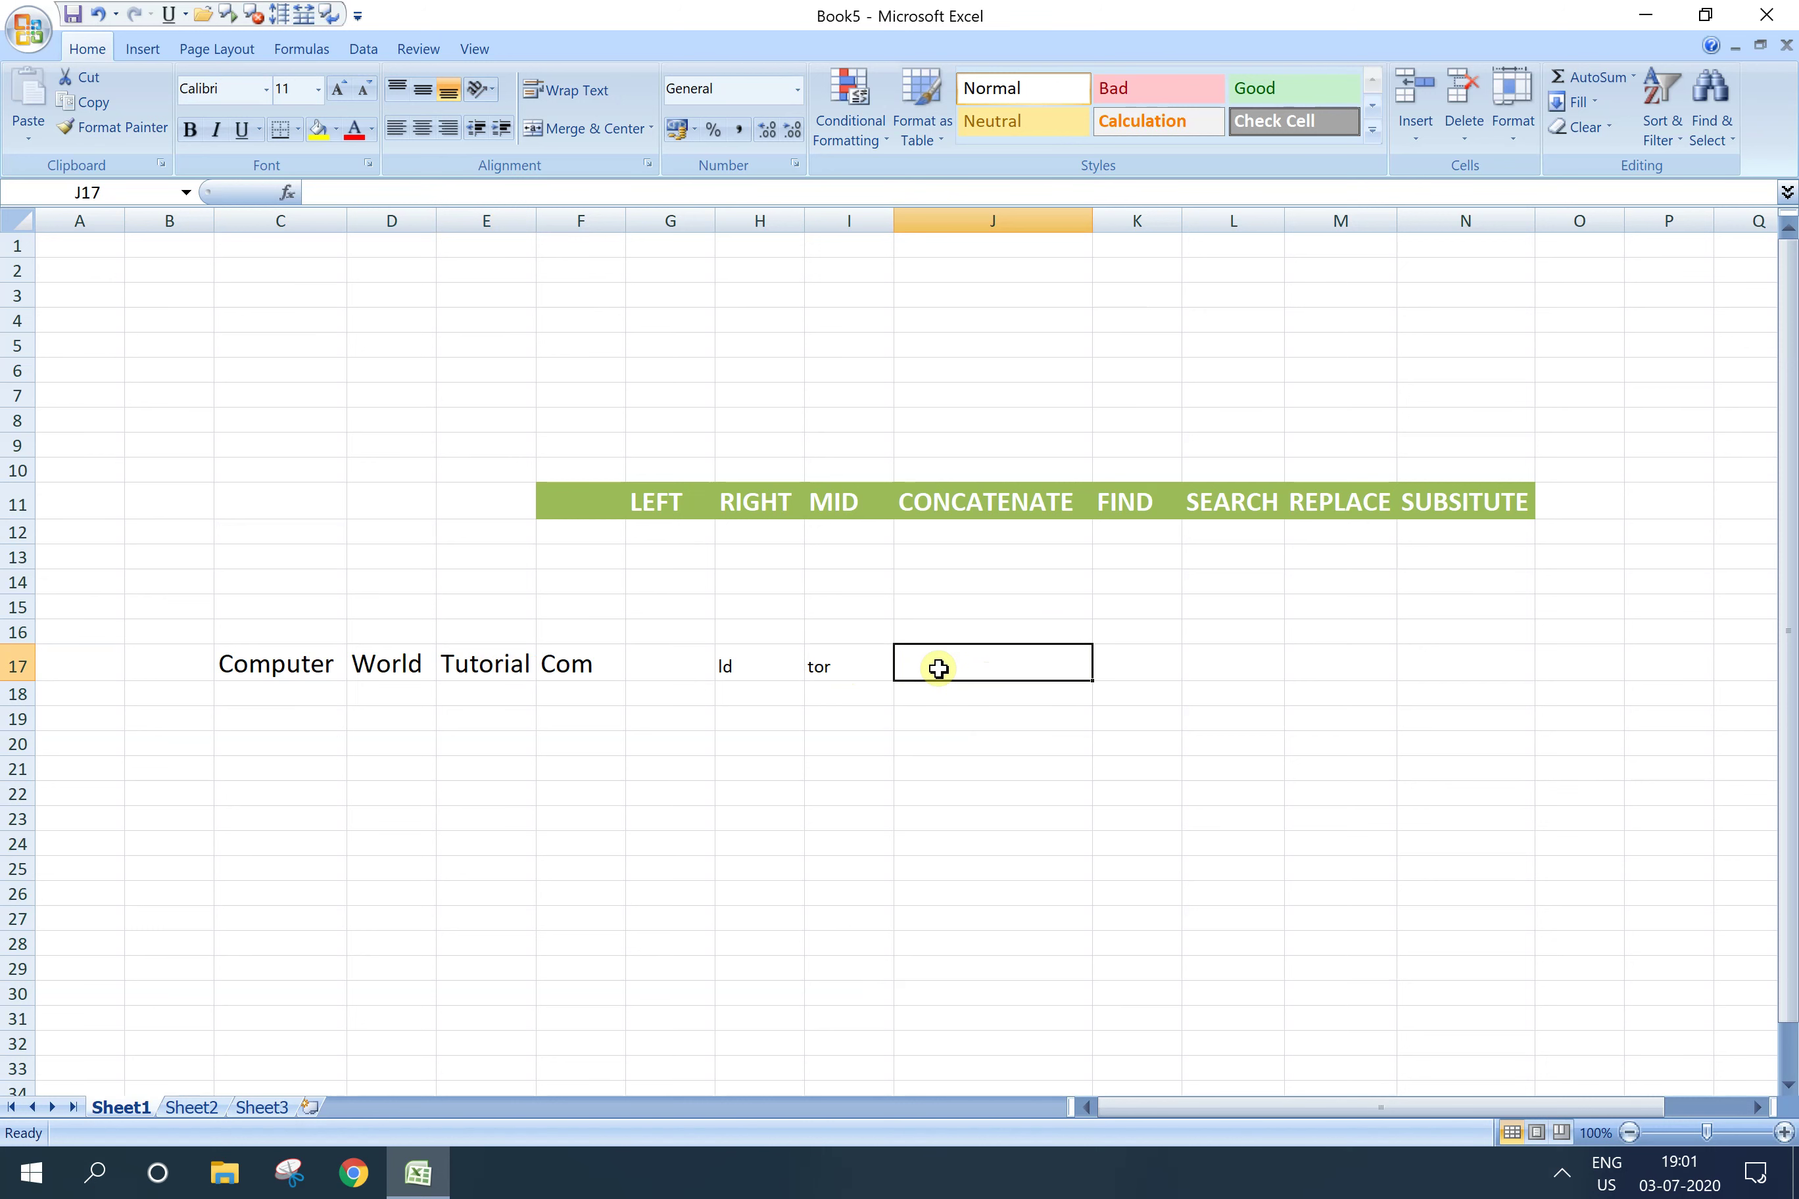
Step: Enter =CONCATENATE(C17,D17,E17) in J17 to join Computer, World and Tutorial
left_click(253, 661)
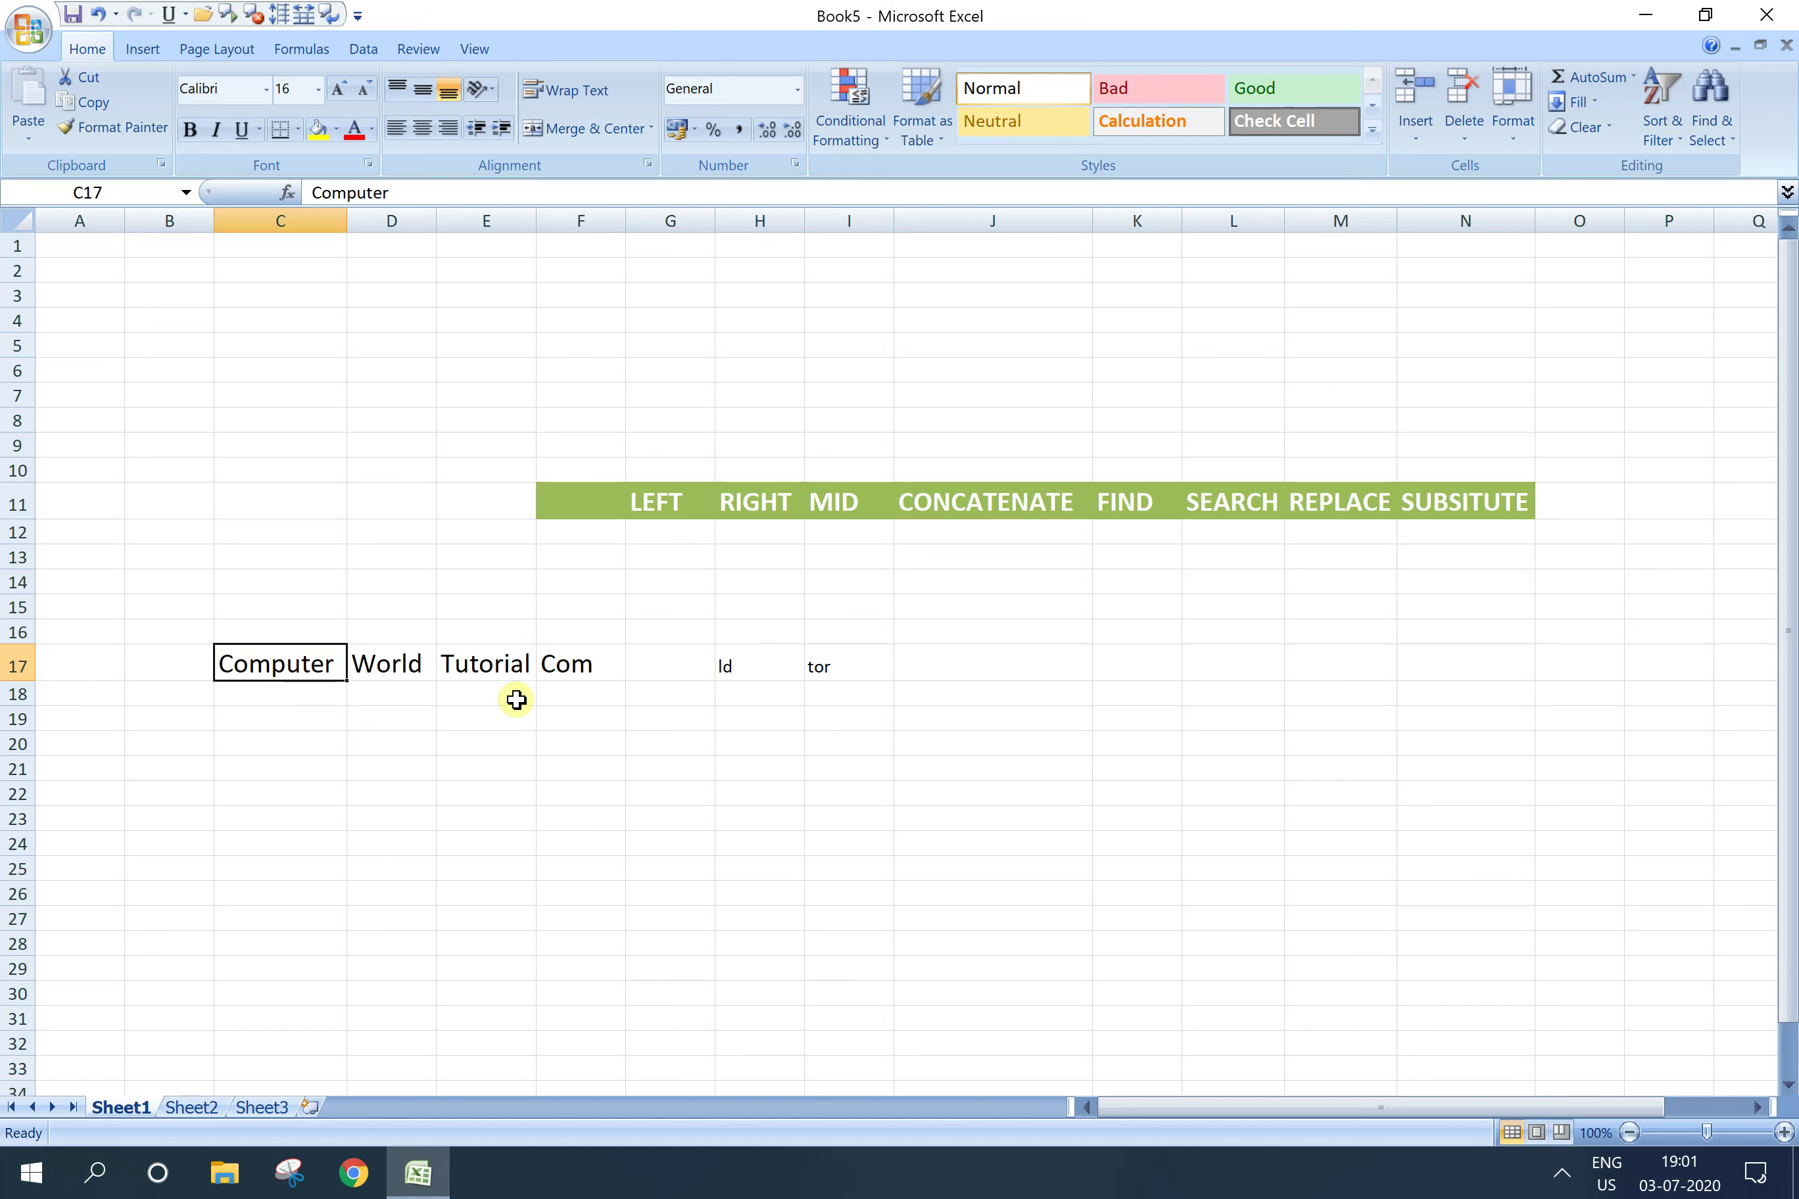
double_click(964, 662)
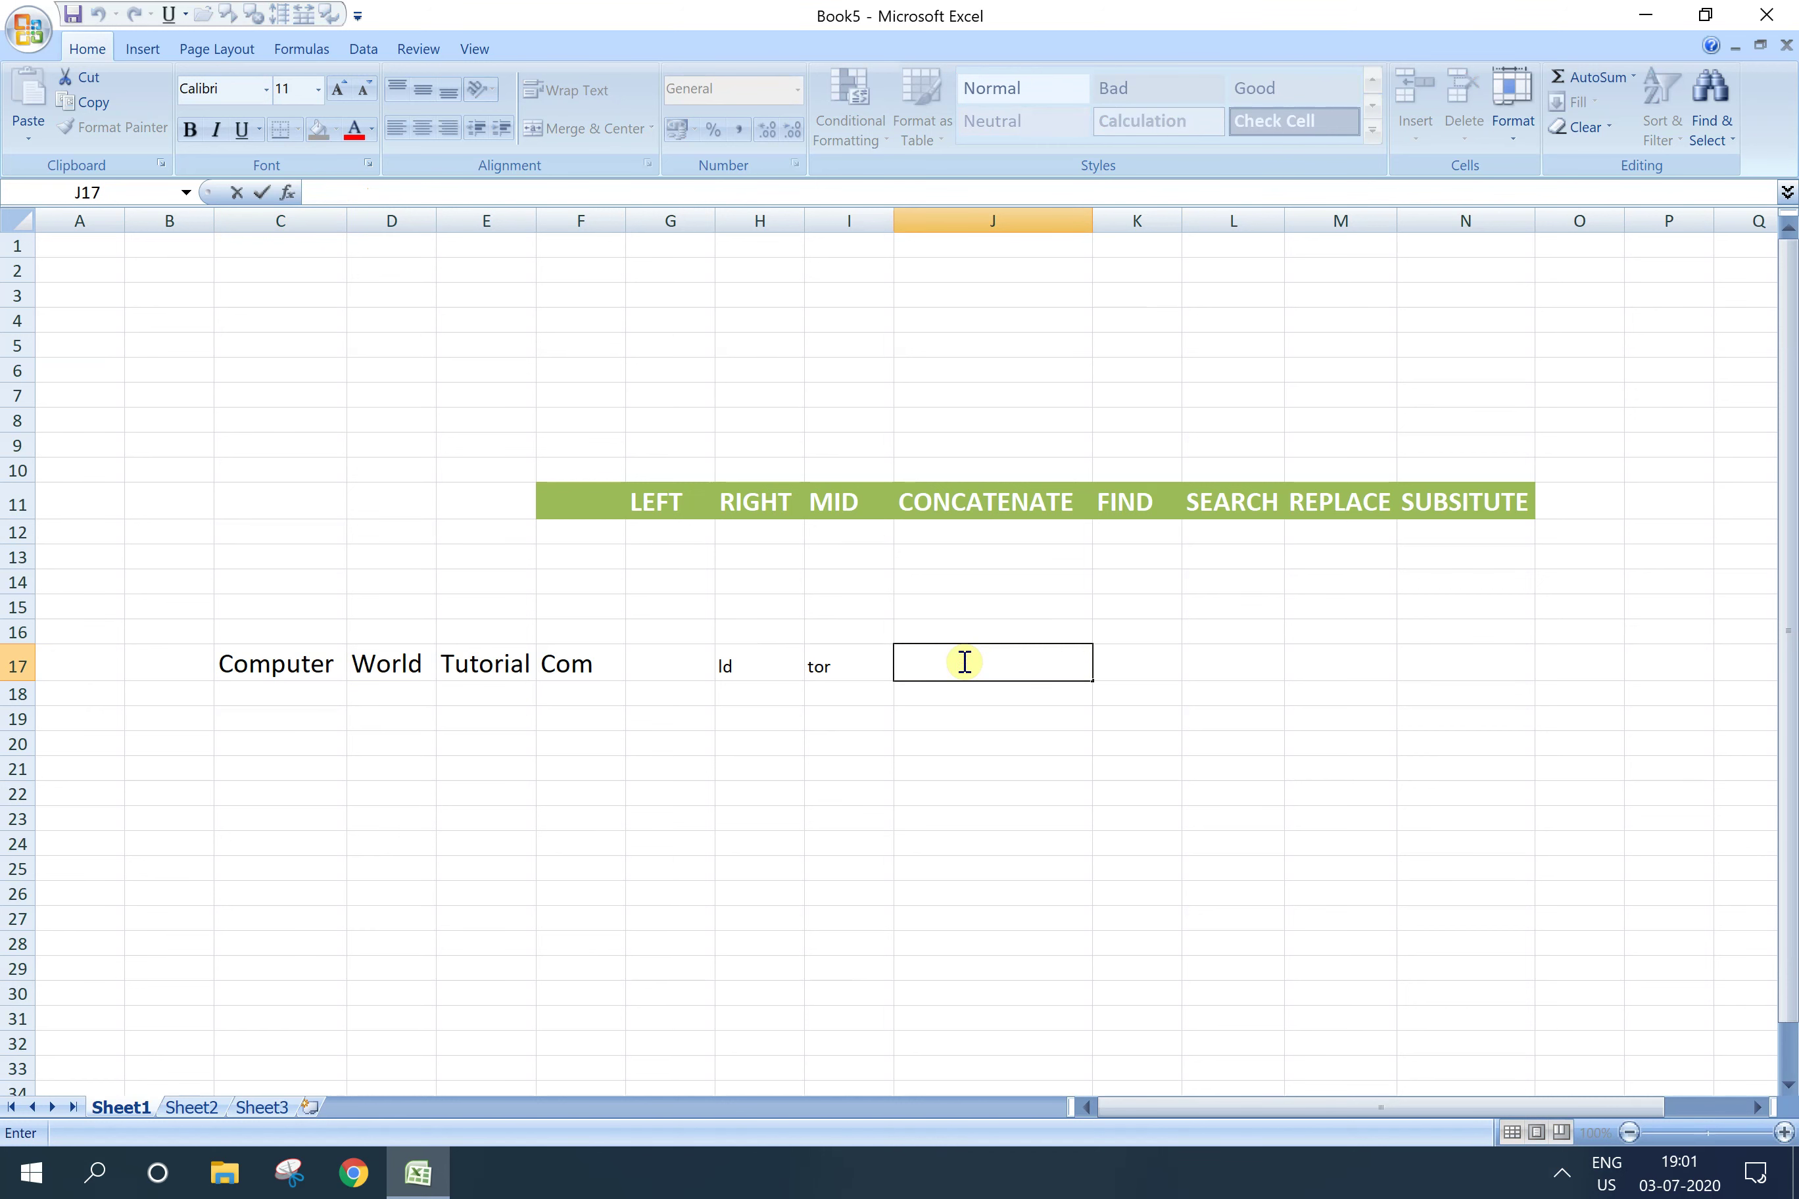
type("=co")
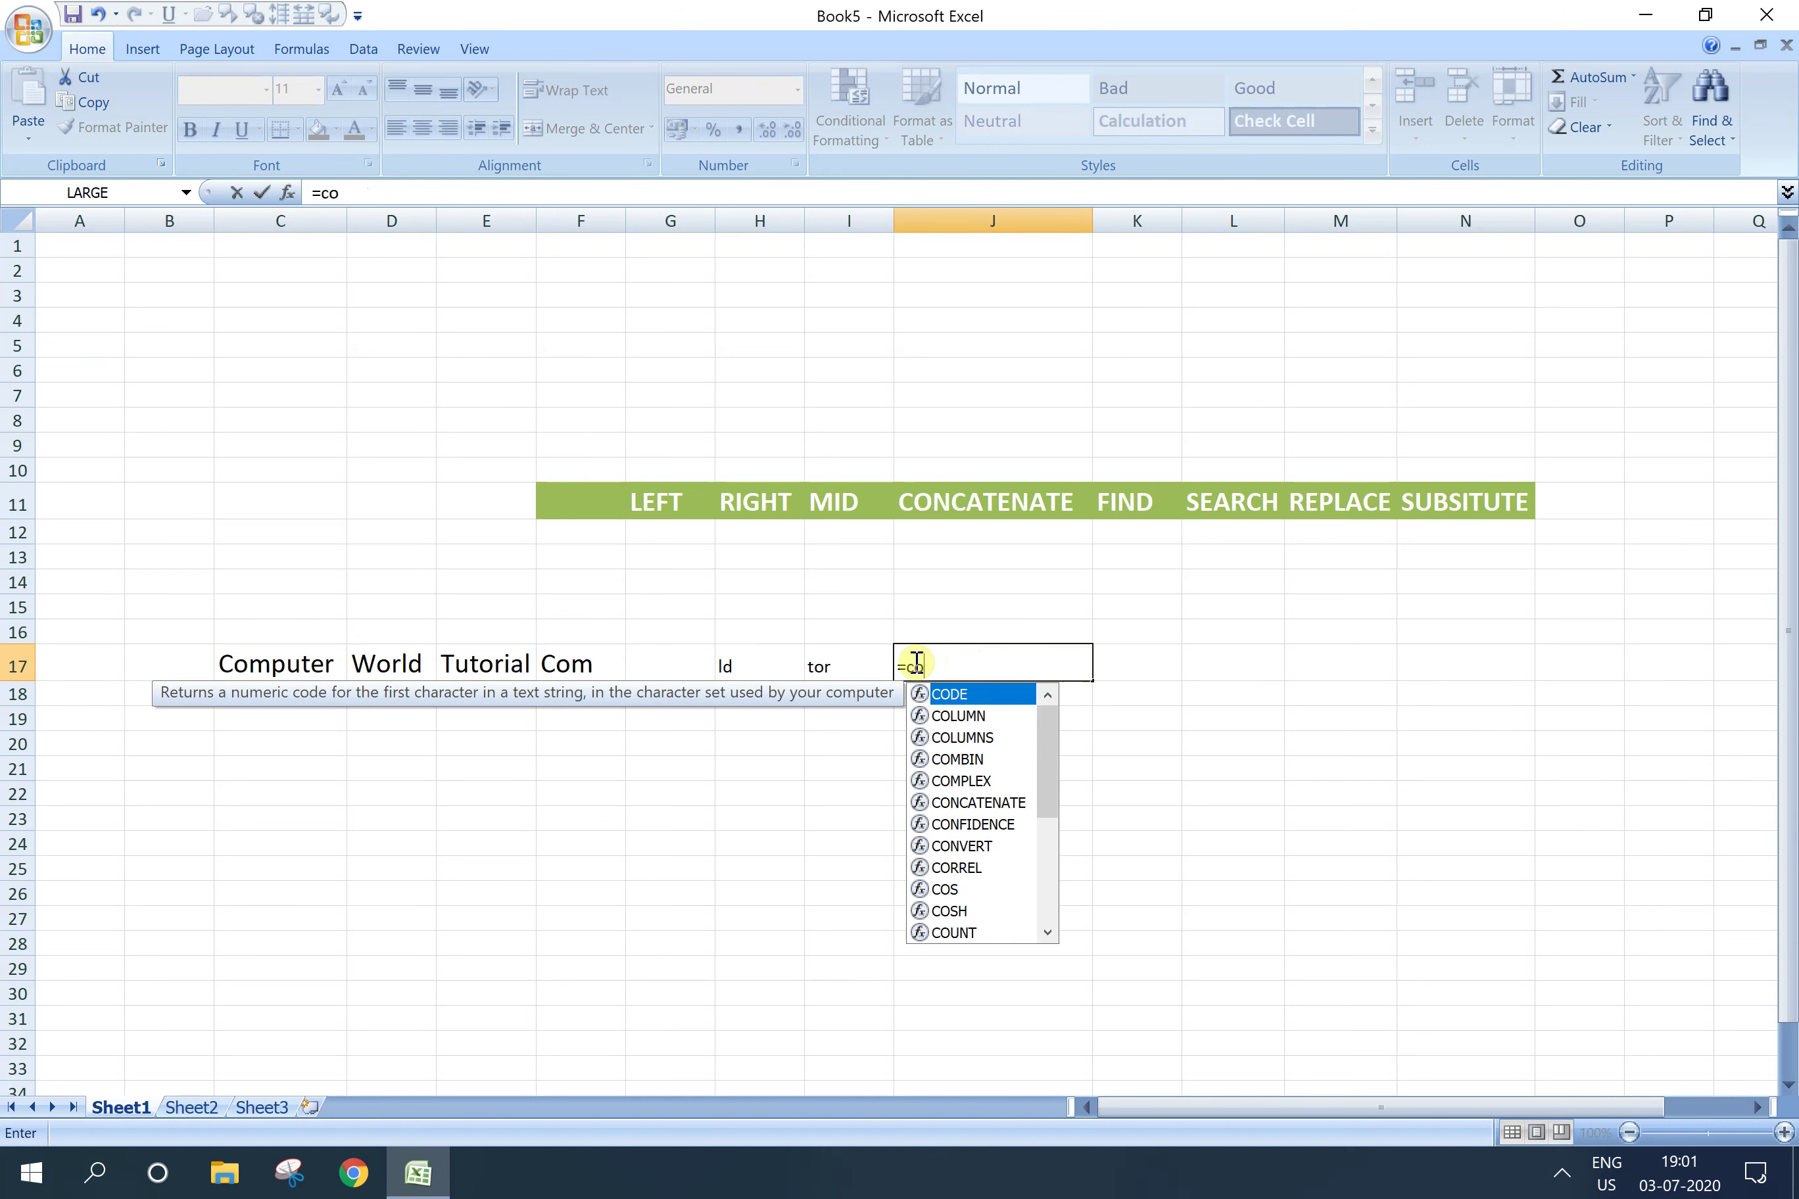
type("nc")
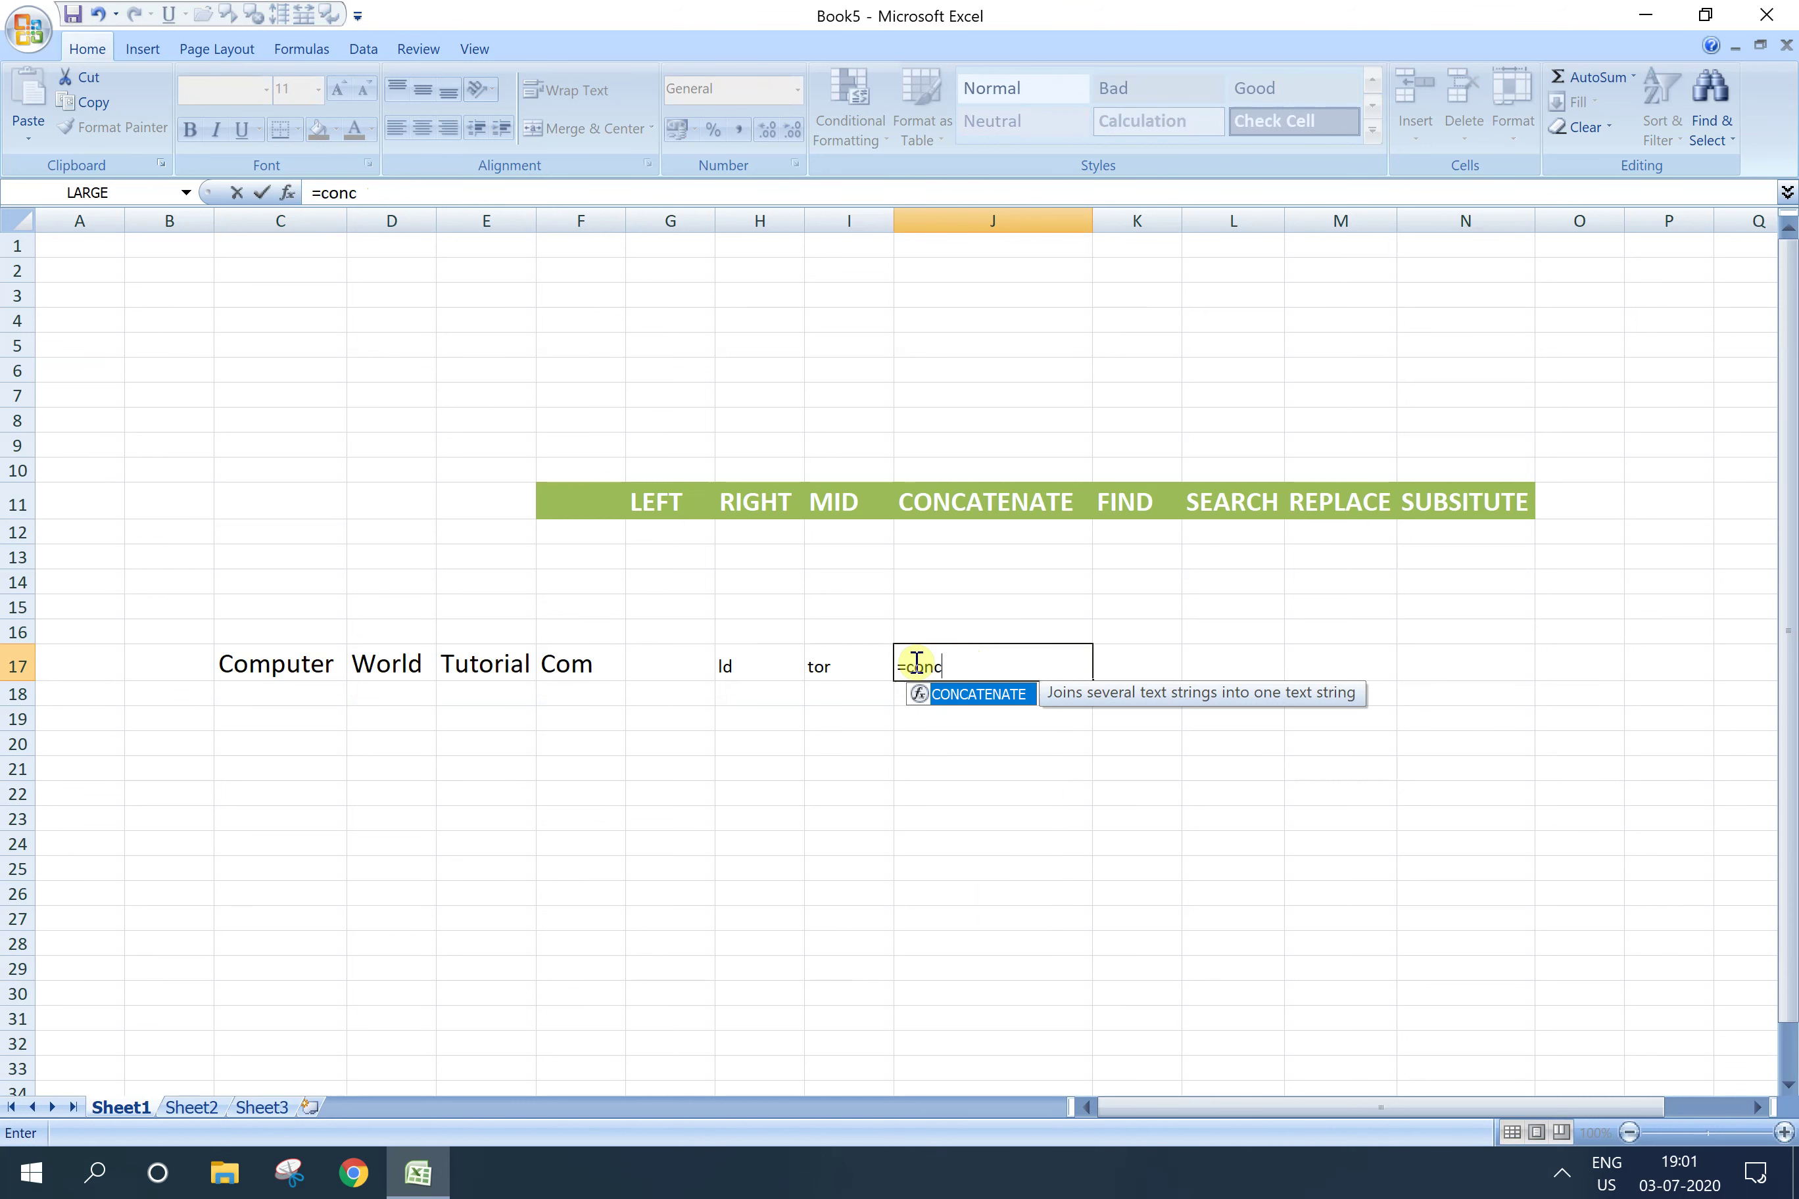
type("a")
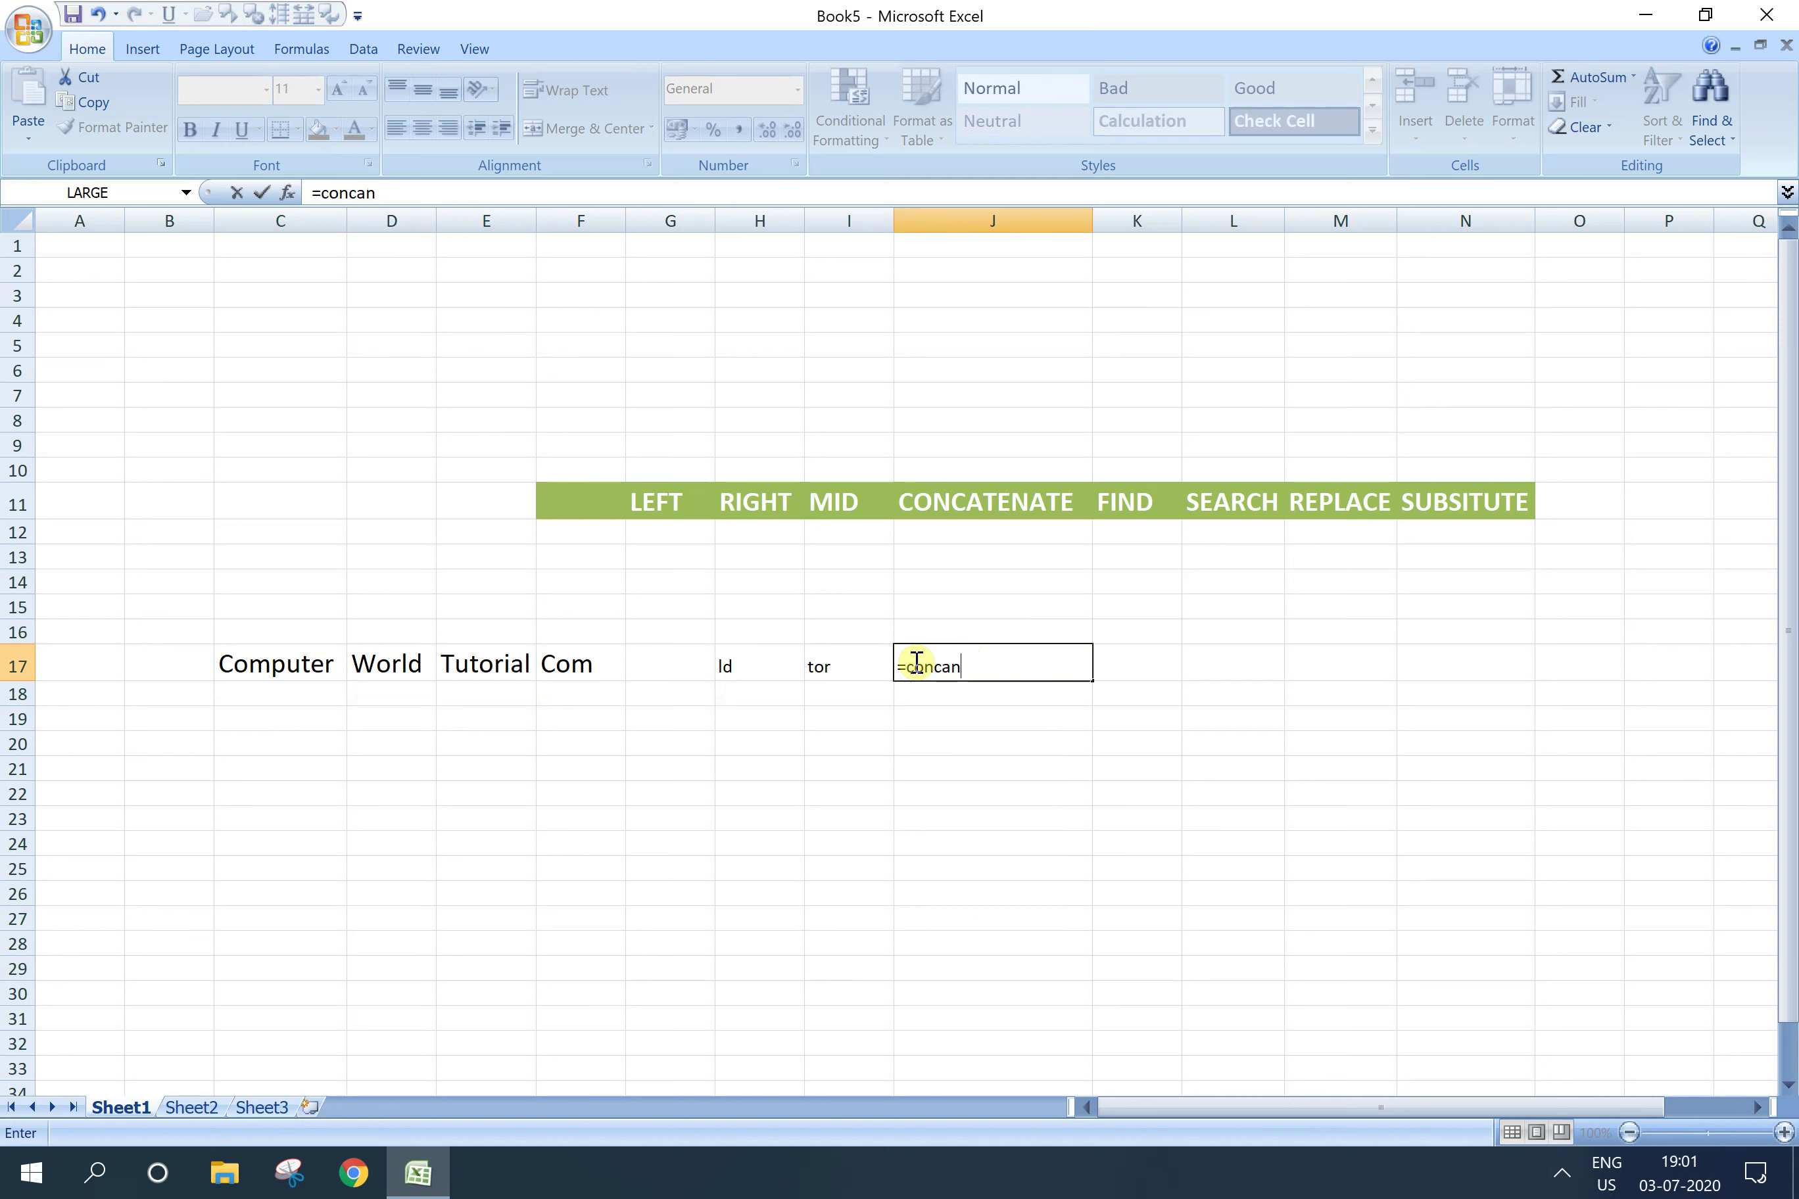
type("te")
type("nate")
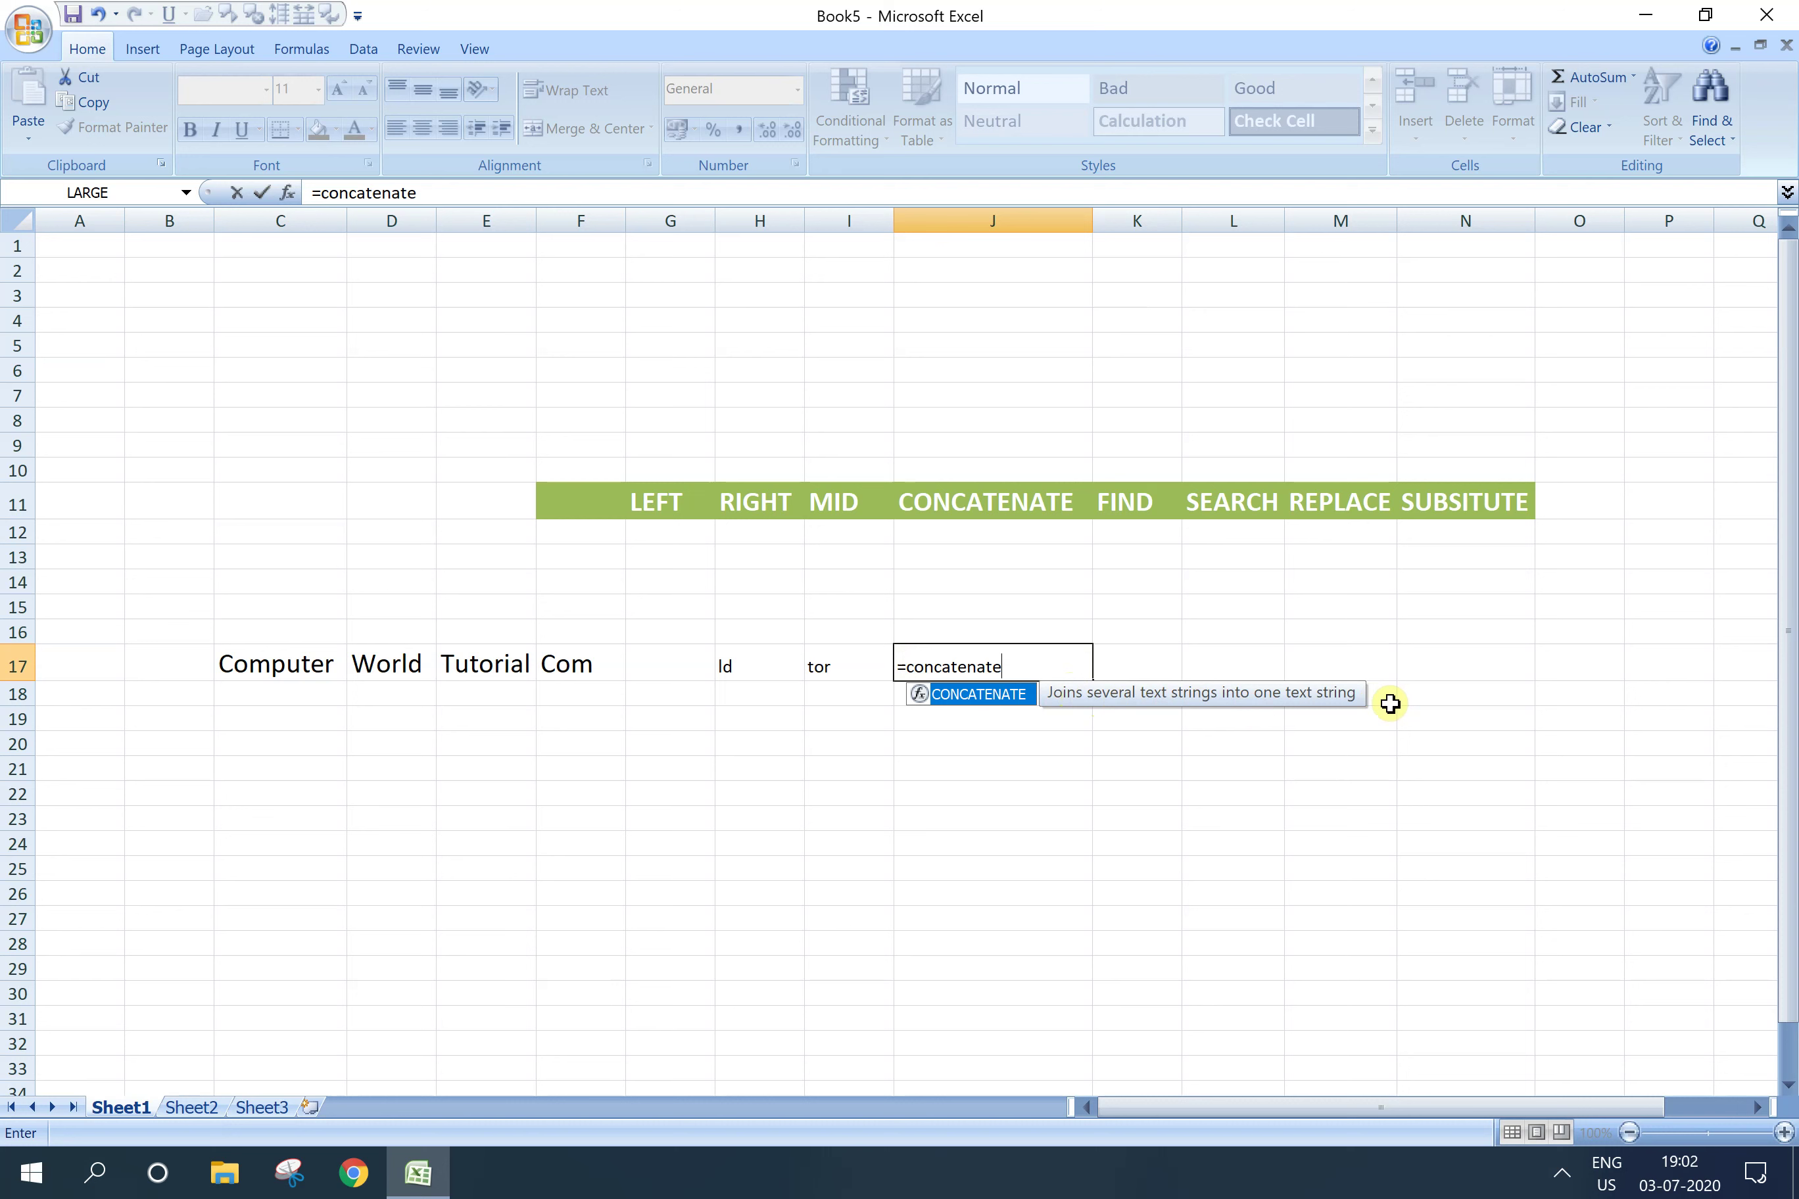
type("(")
left_click(255, 668)
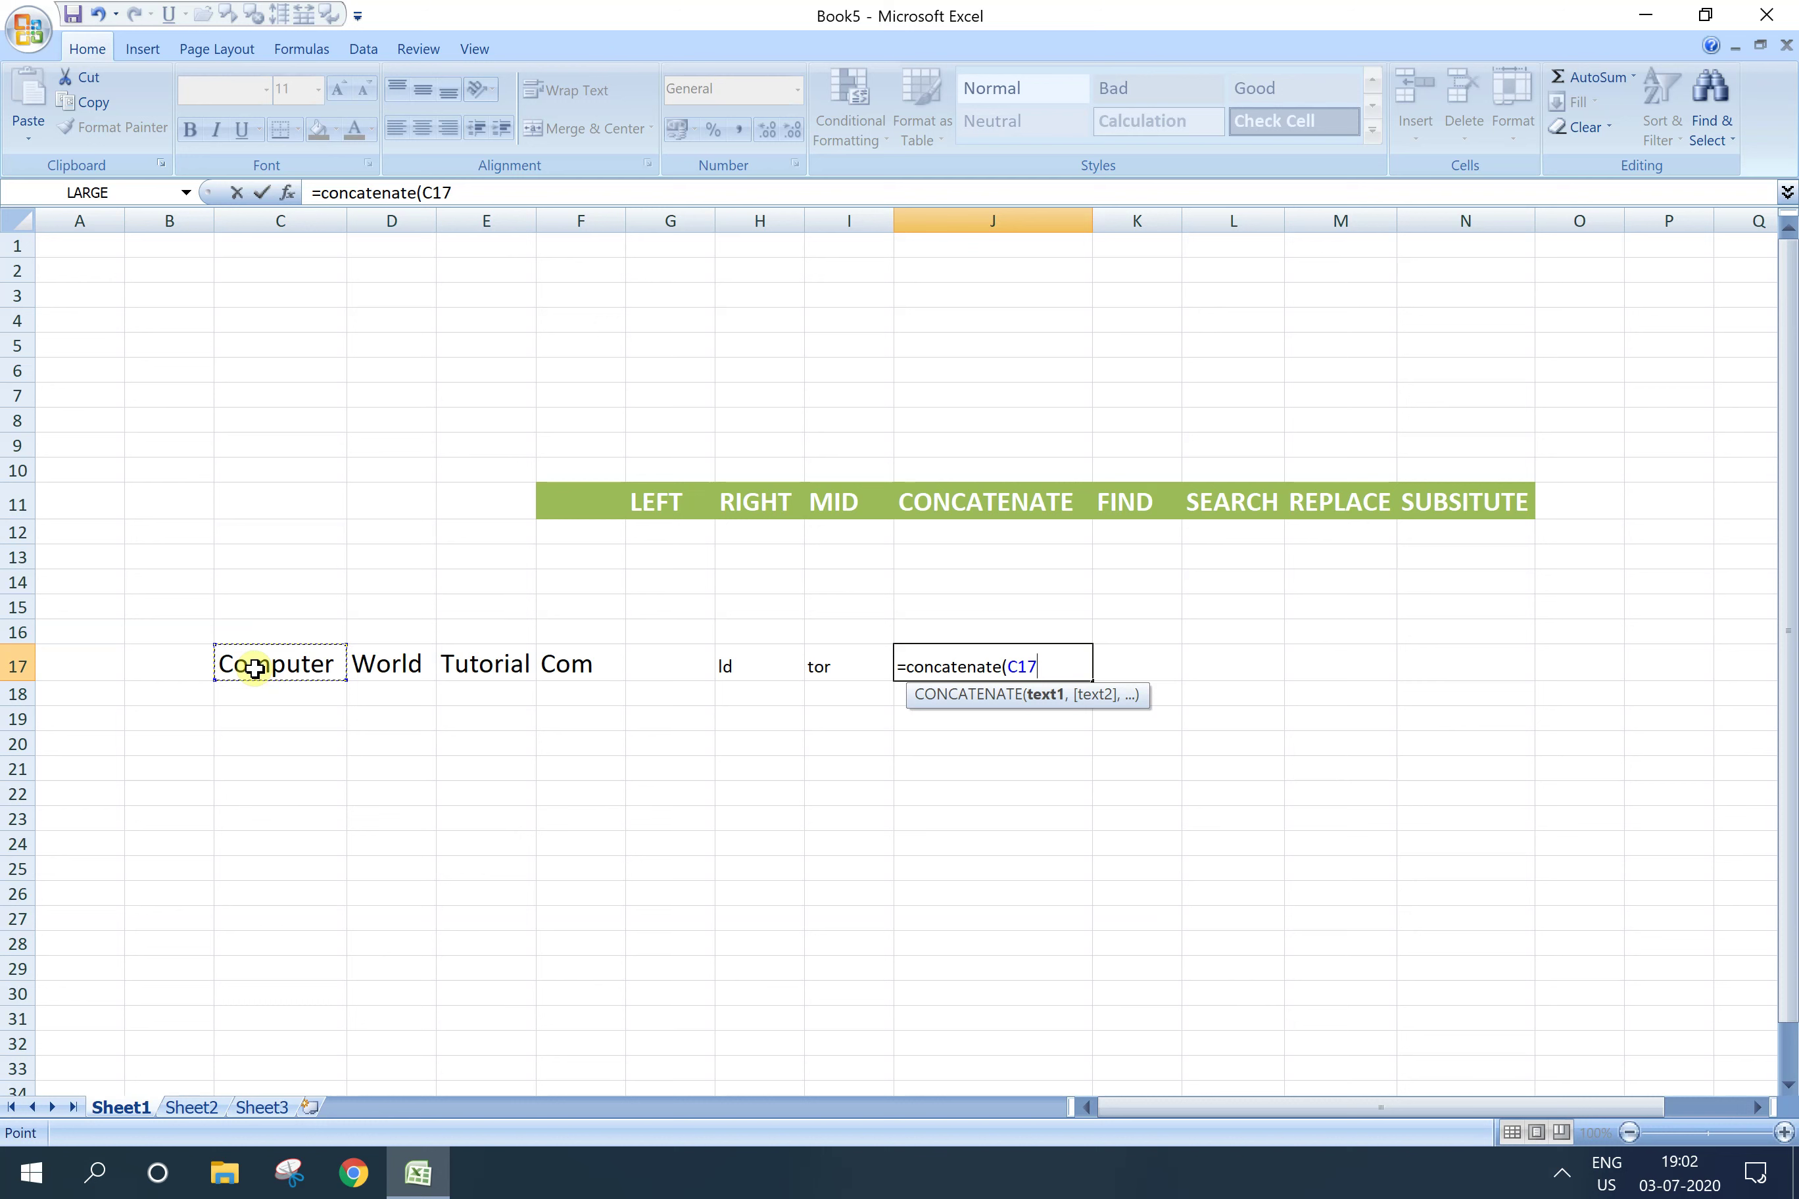
type(",")
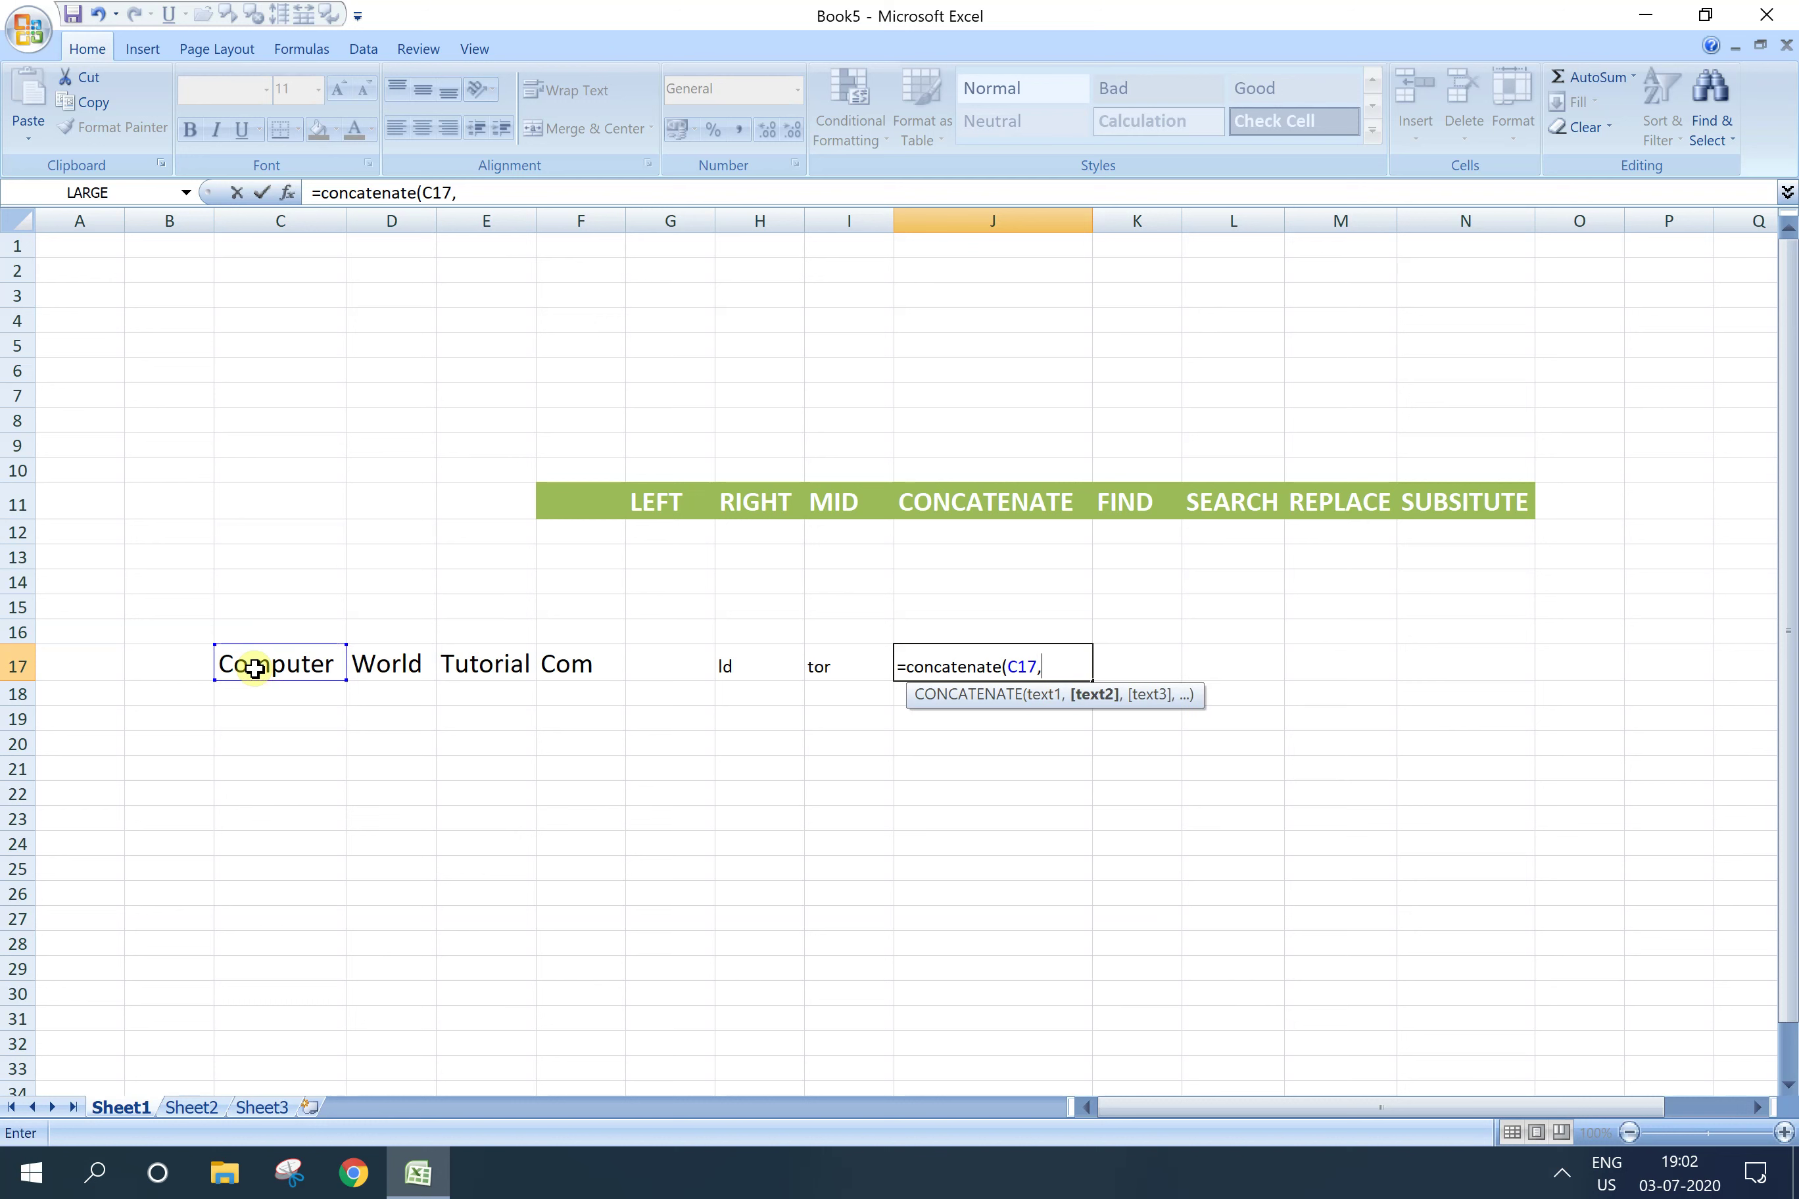
left_click(391, 674)
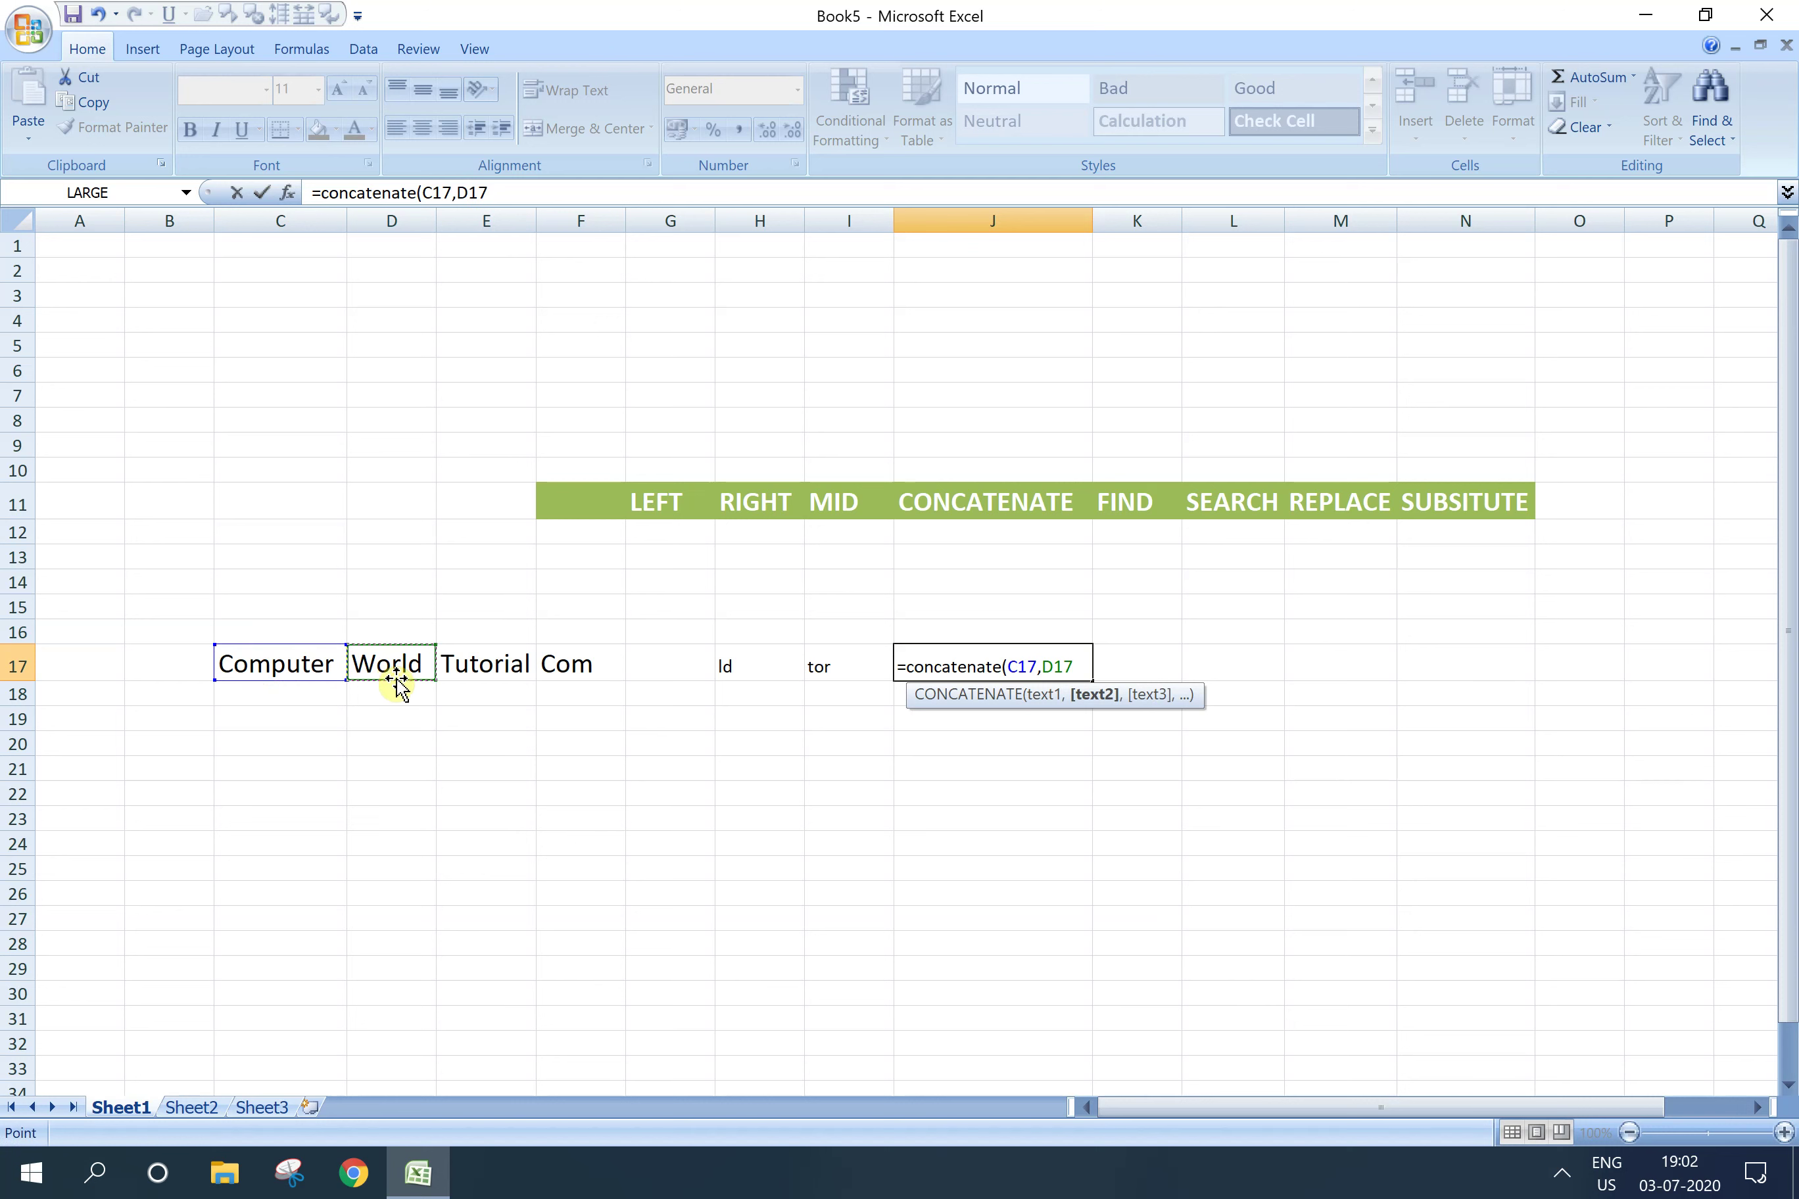
type(",")
left_click(453, 665)
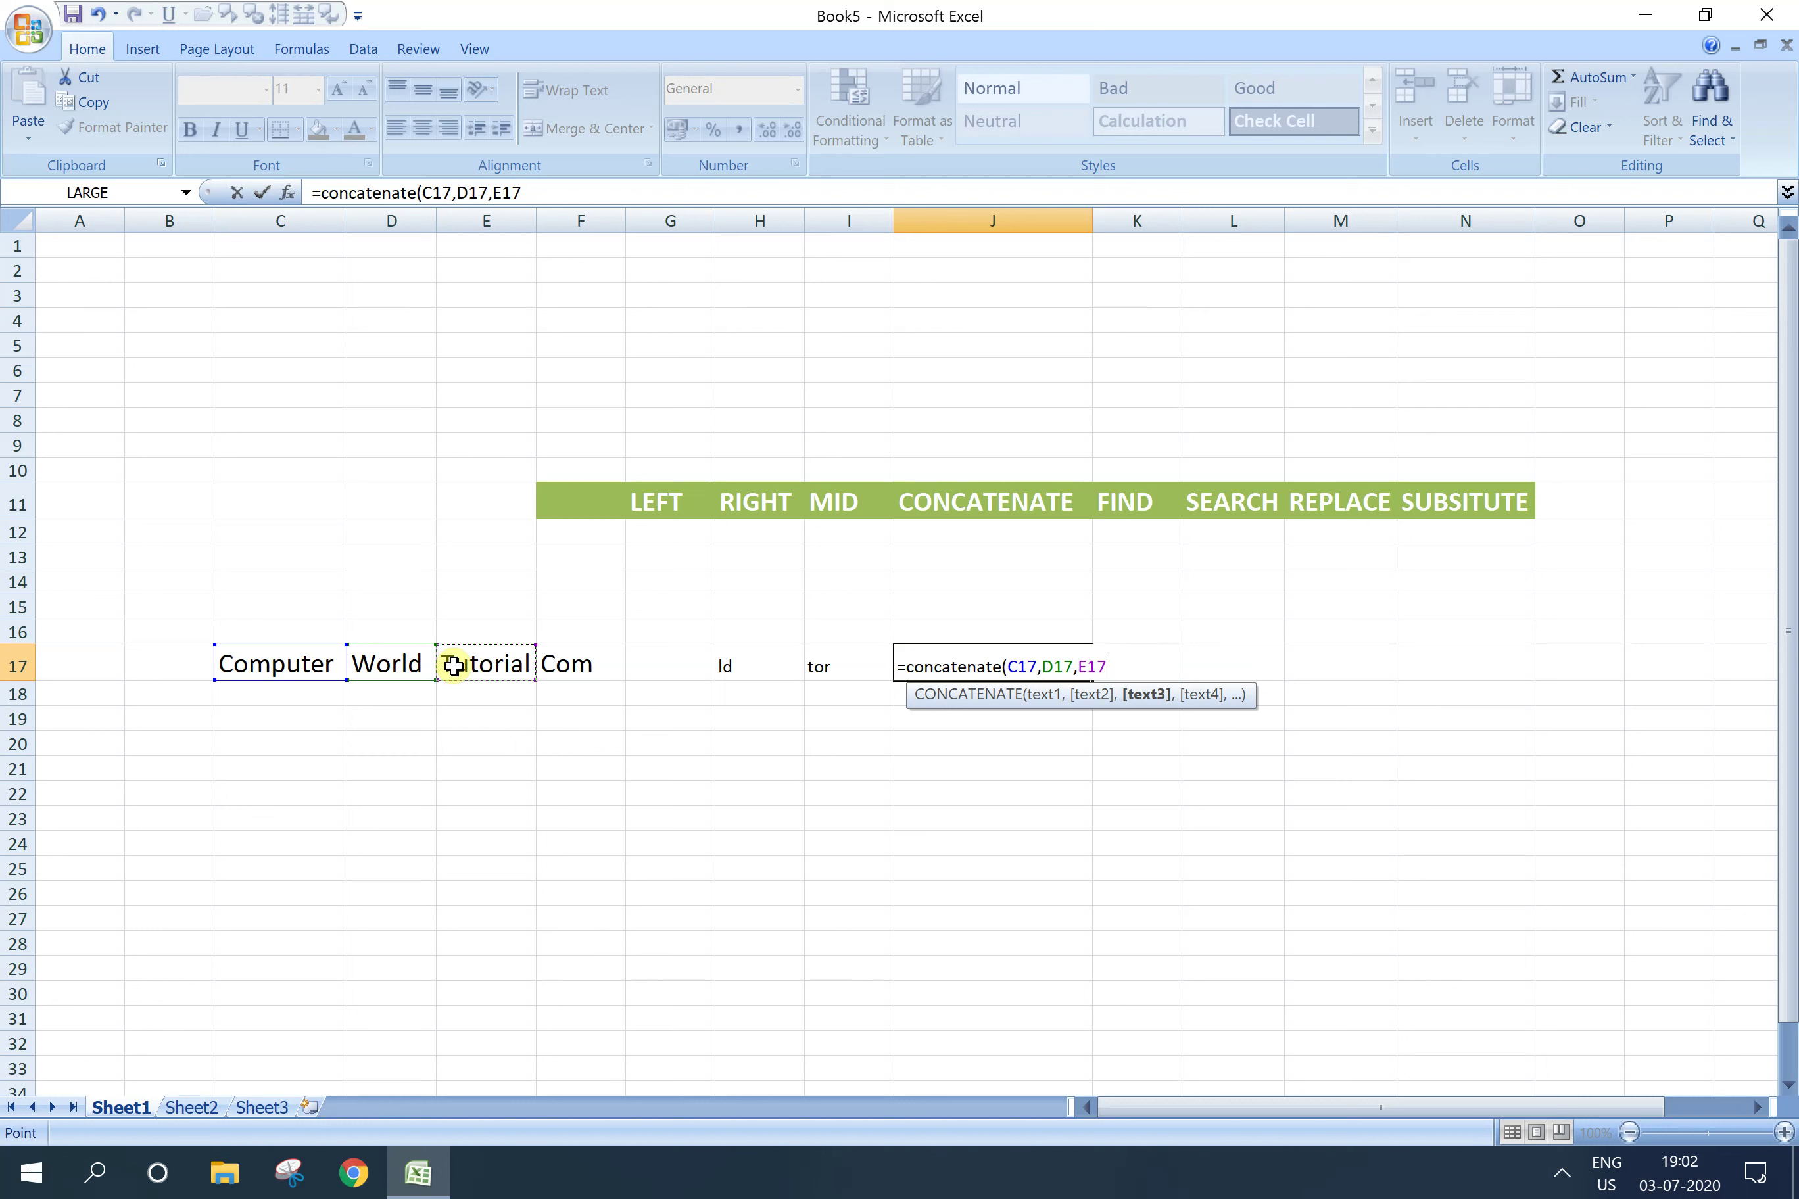
type(")")
key("Return")
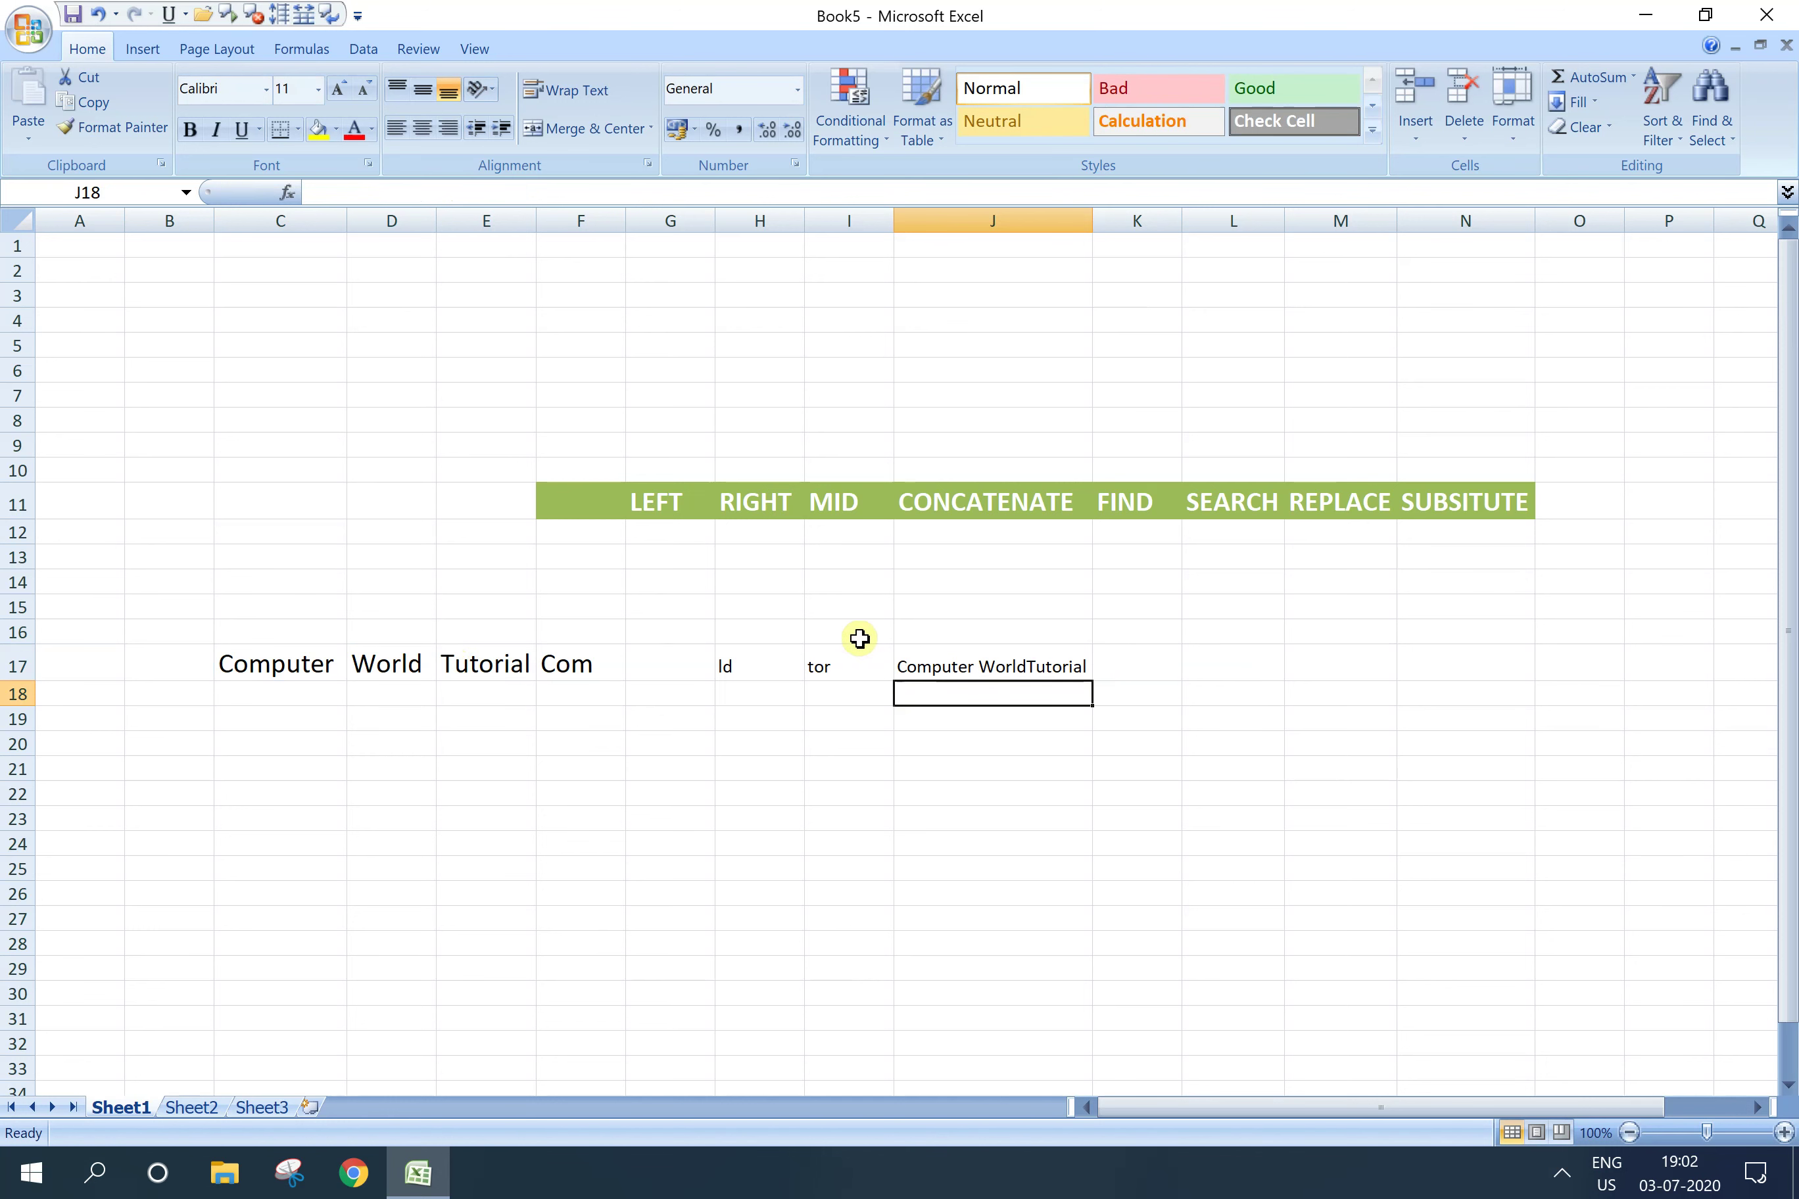
Step: Insert empty-text separator arguments into the J17 CONCATENATE formula
left_click(973, 661)
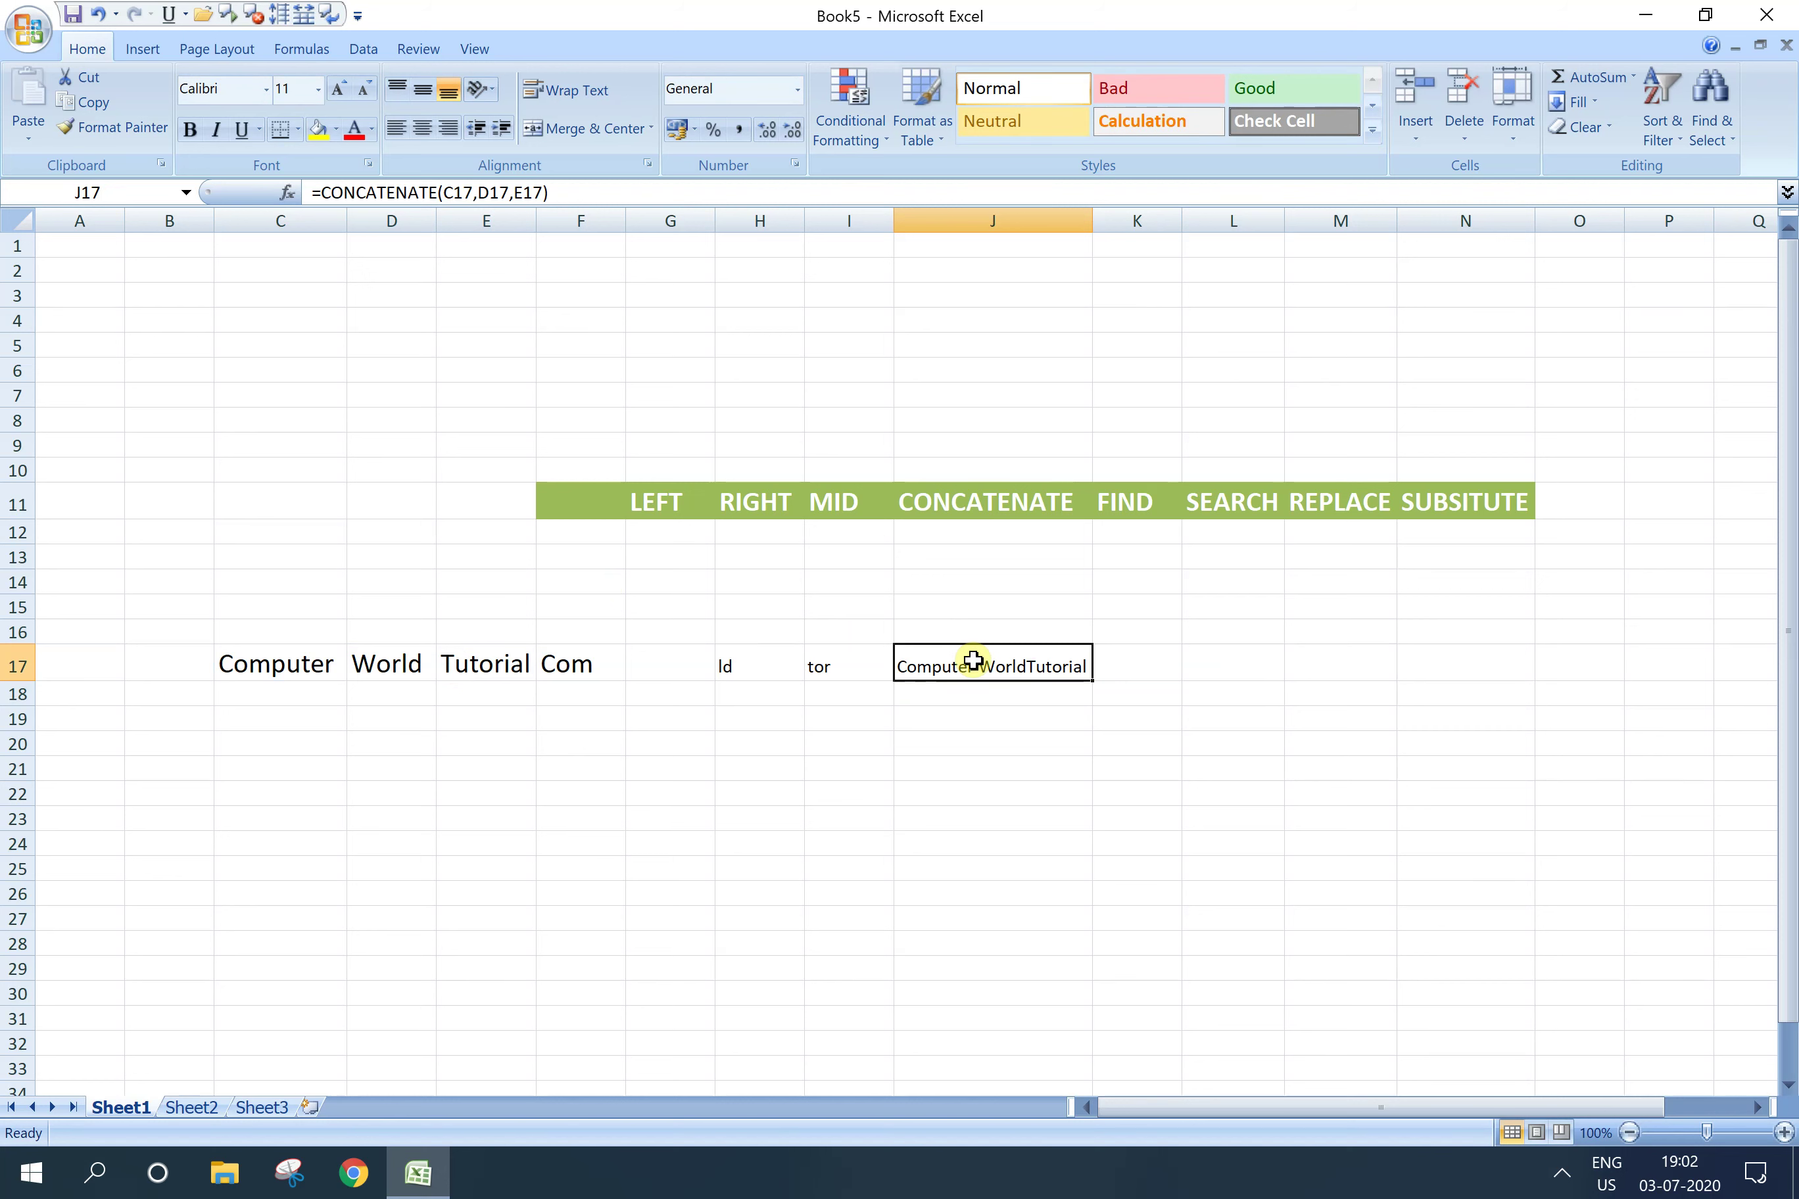
double_click(973, 660)
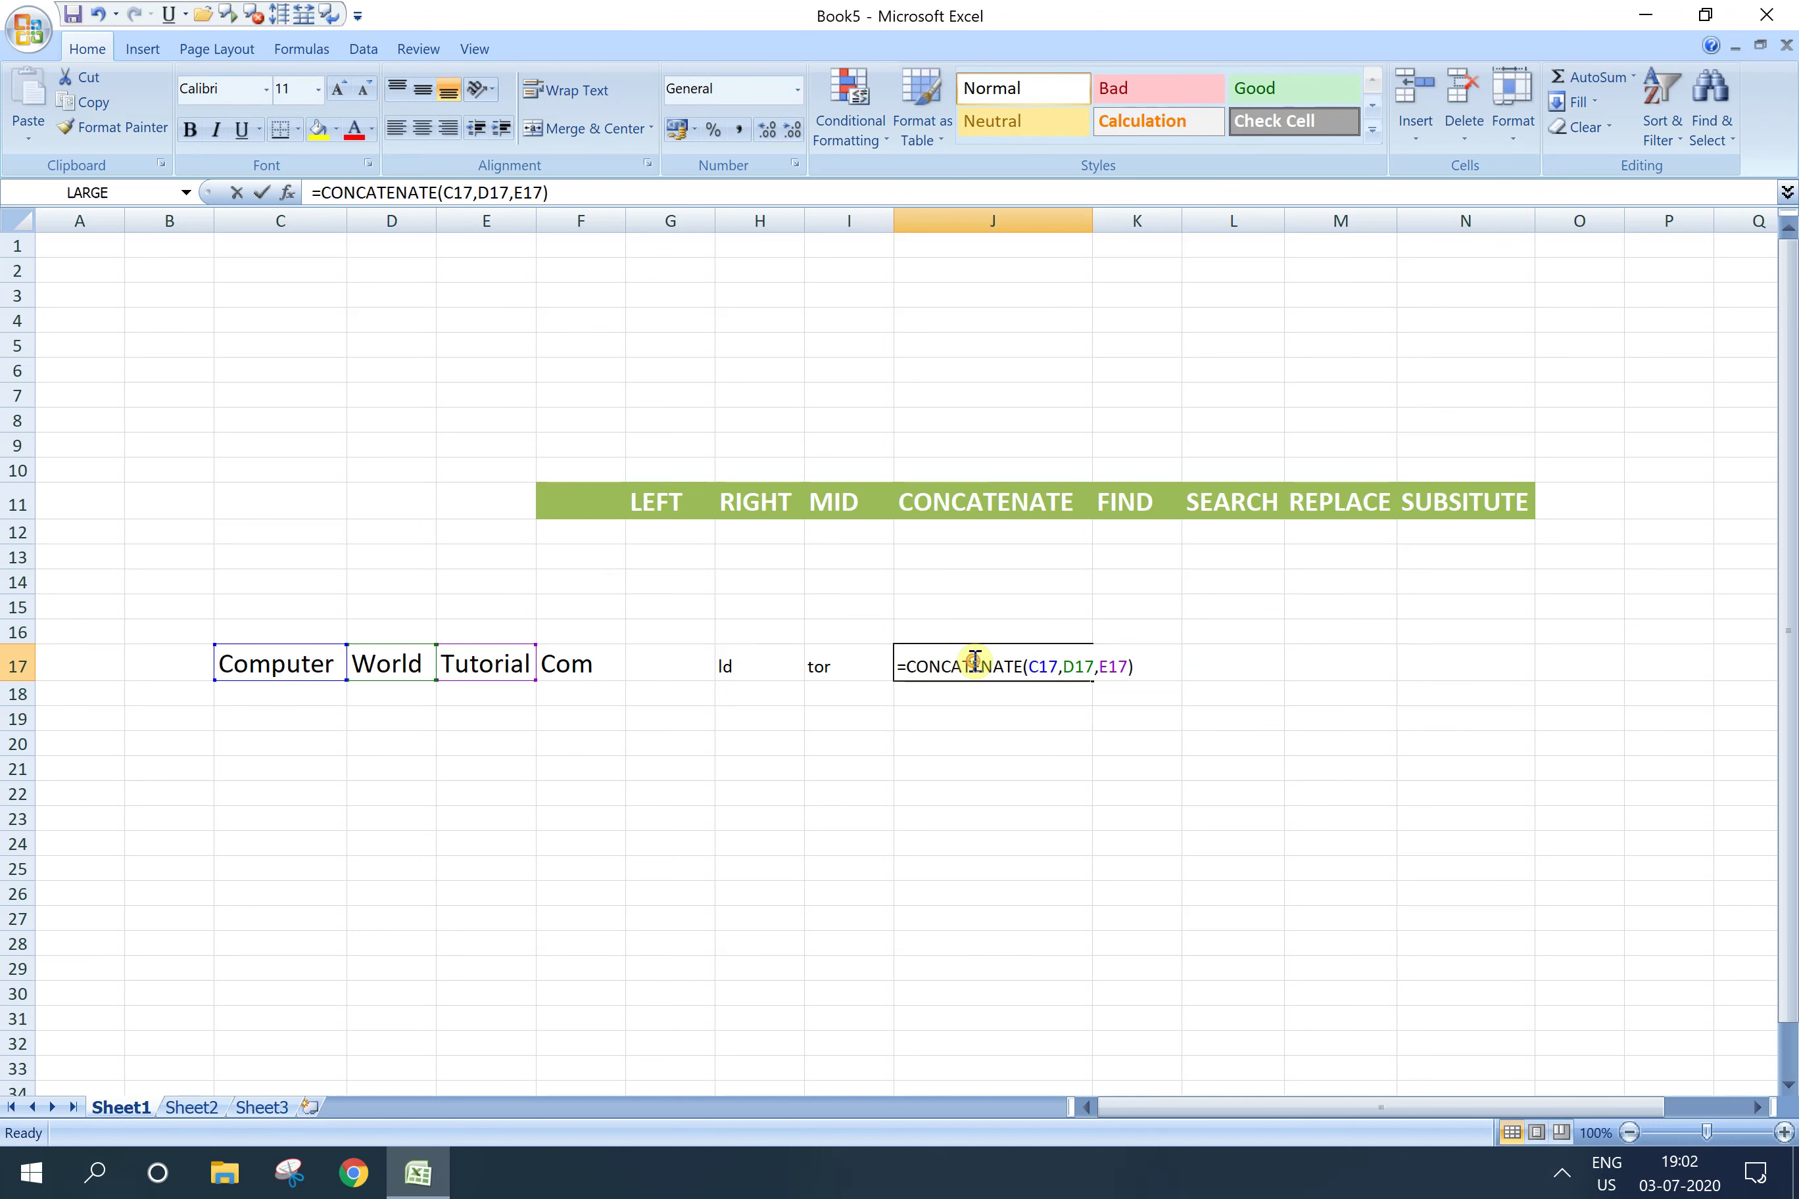
left_click(1061, 665)
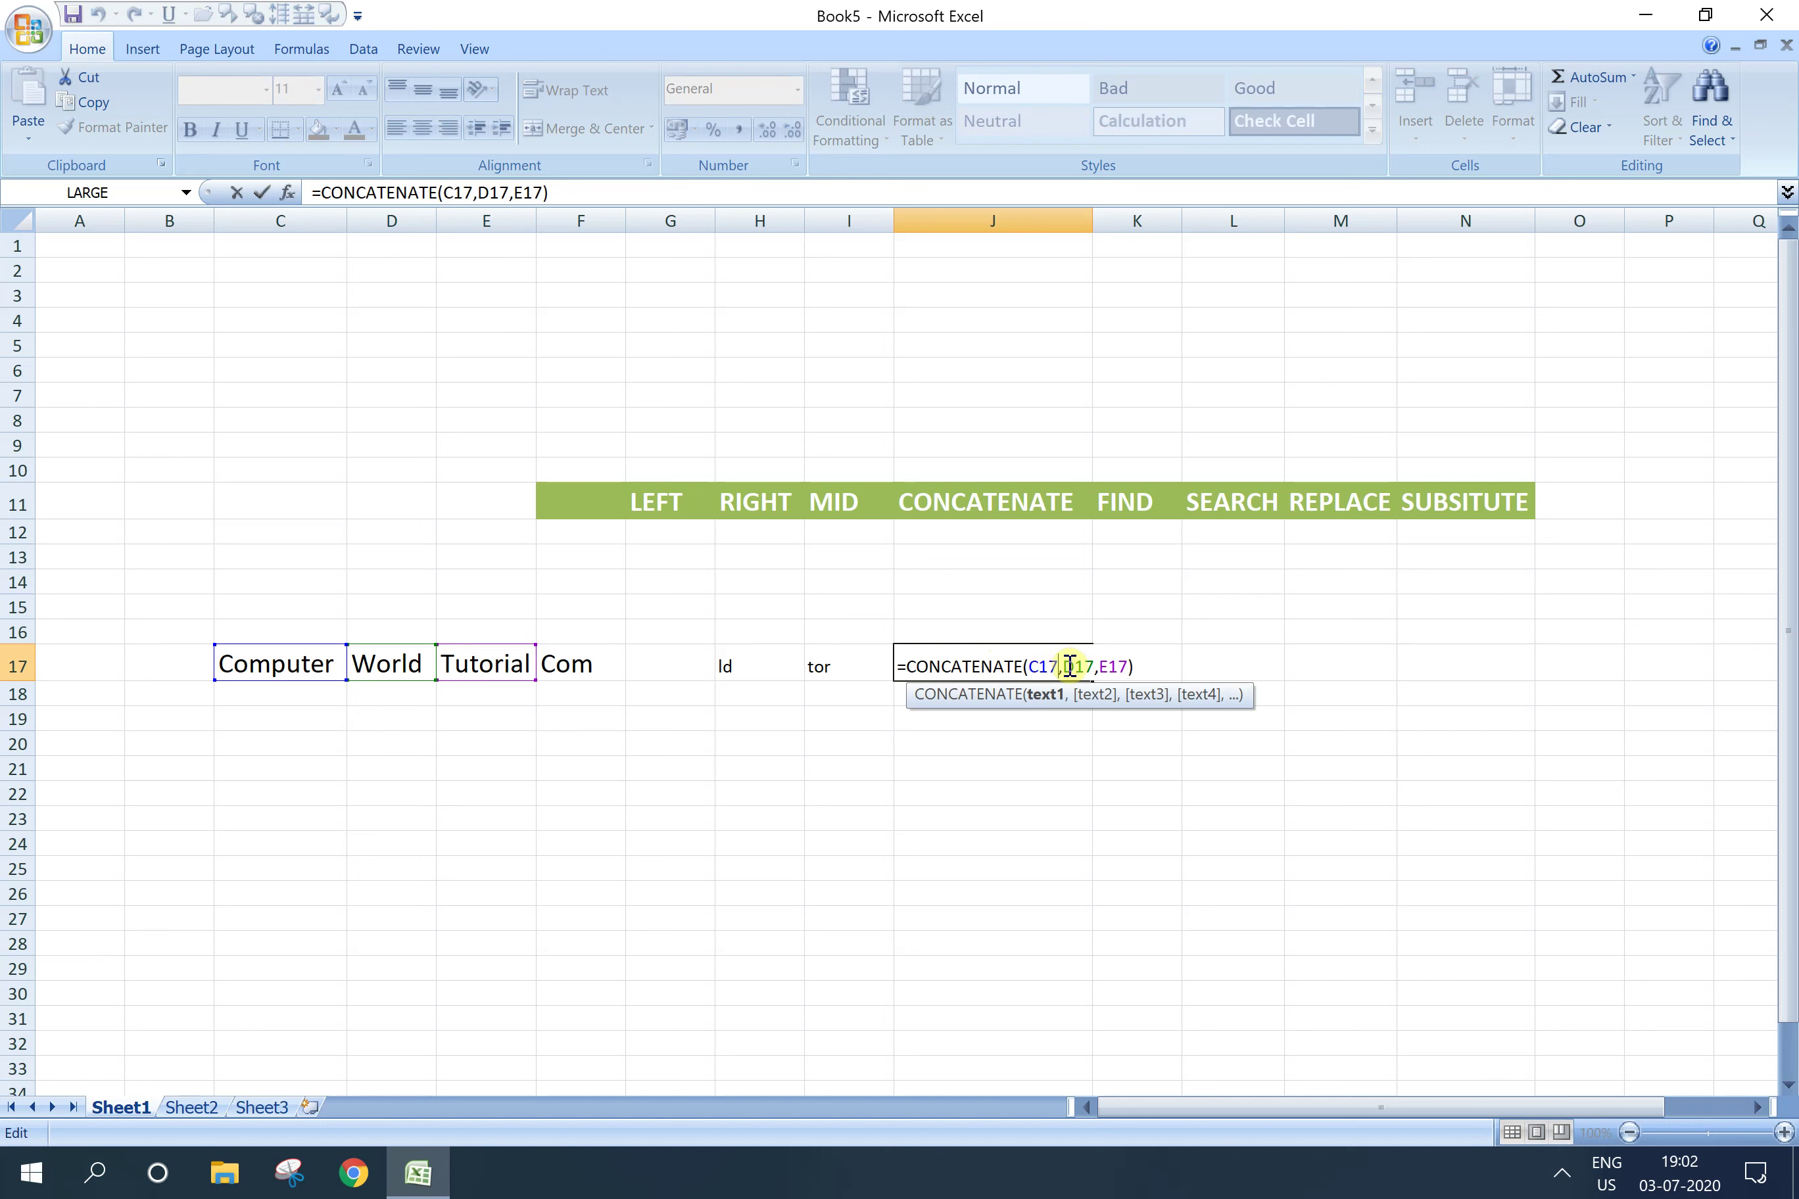
left_click(1067, 666)
type("\"")
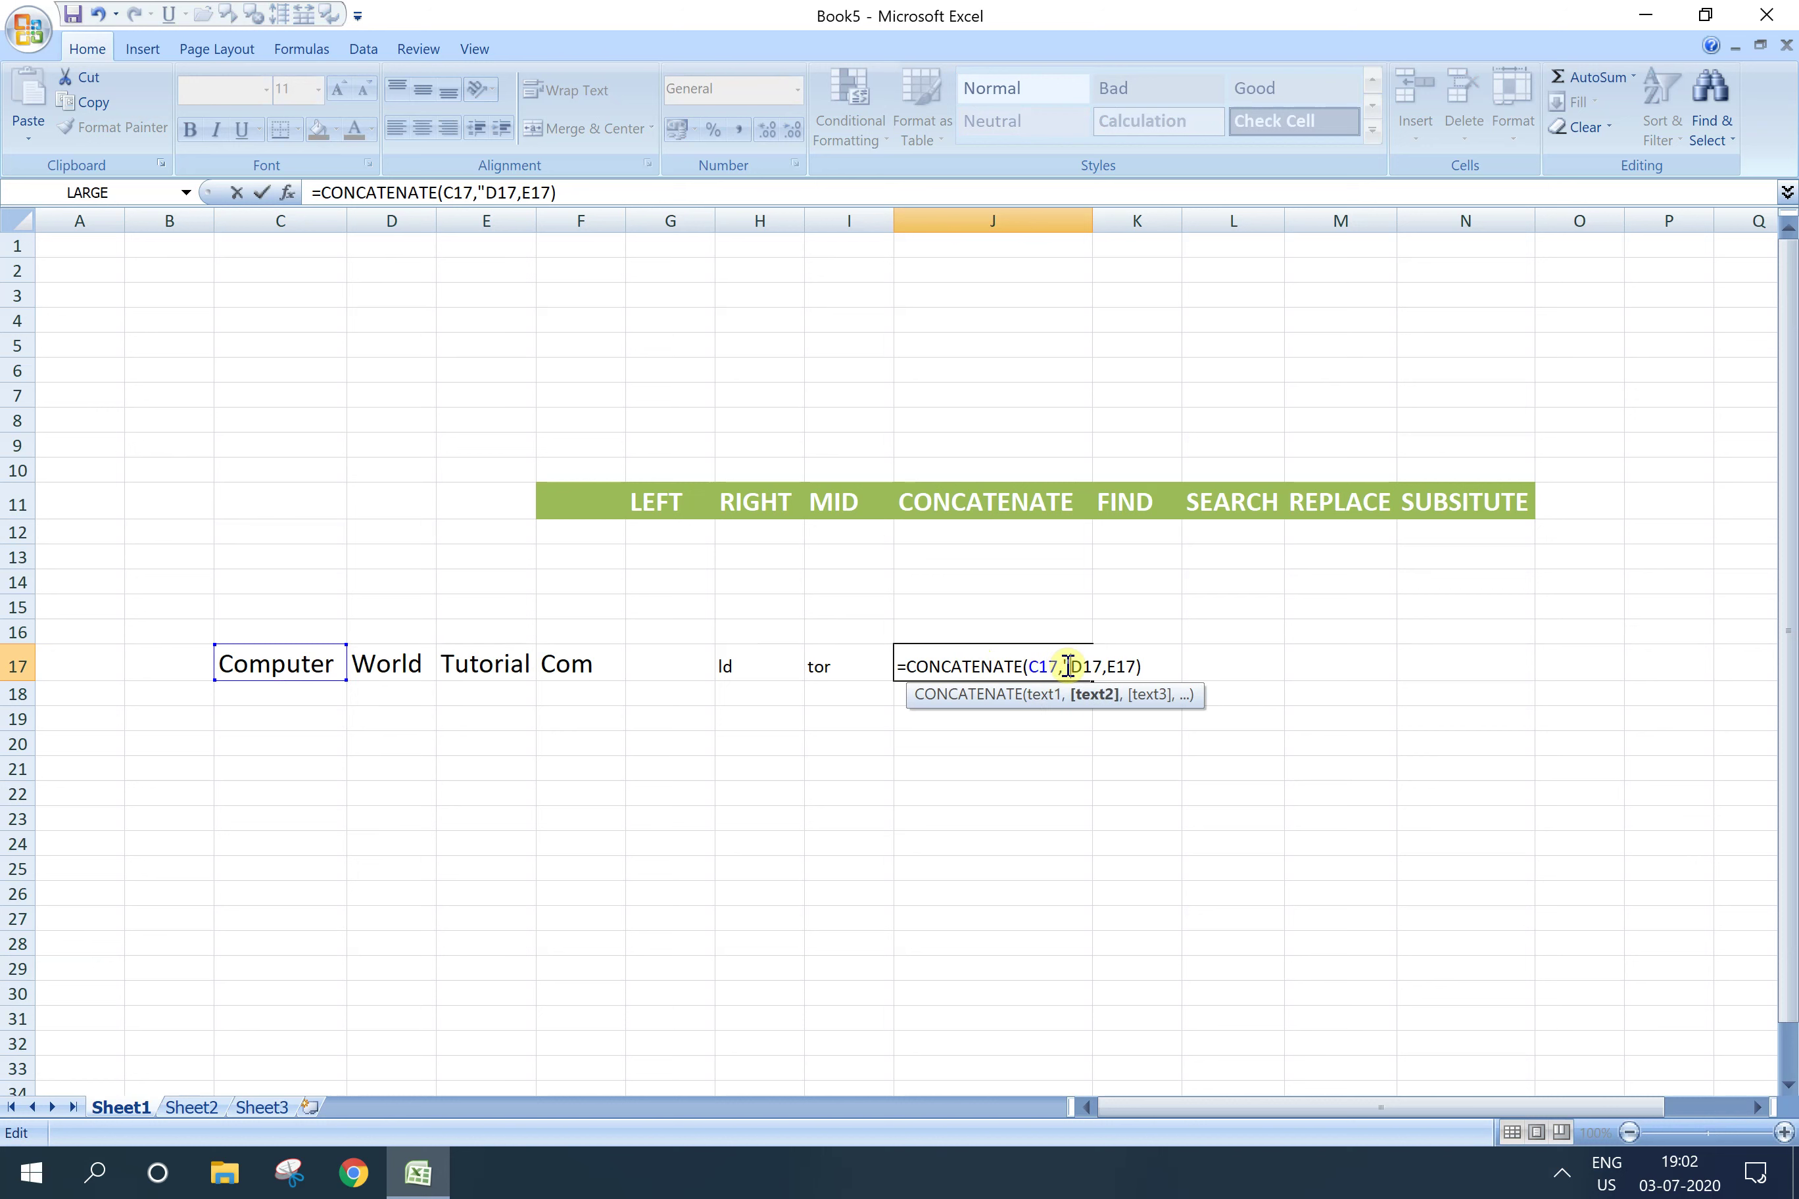
type("\",")
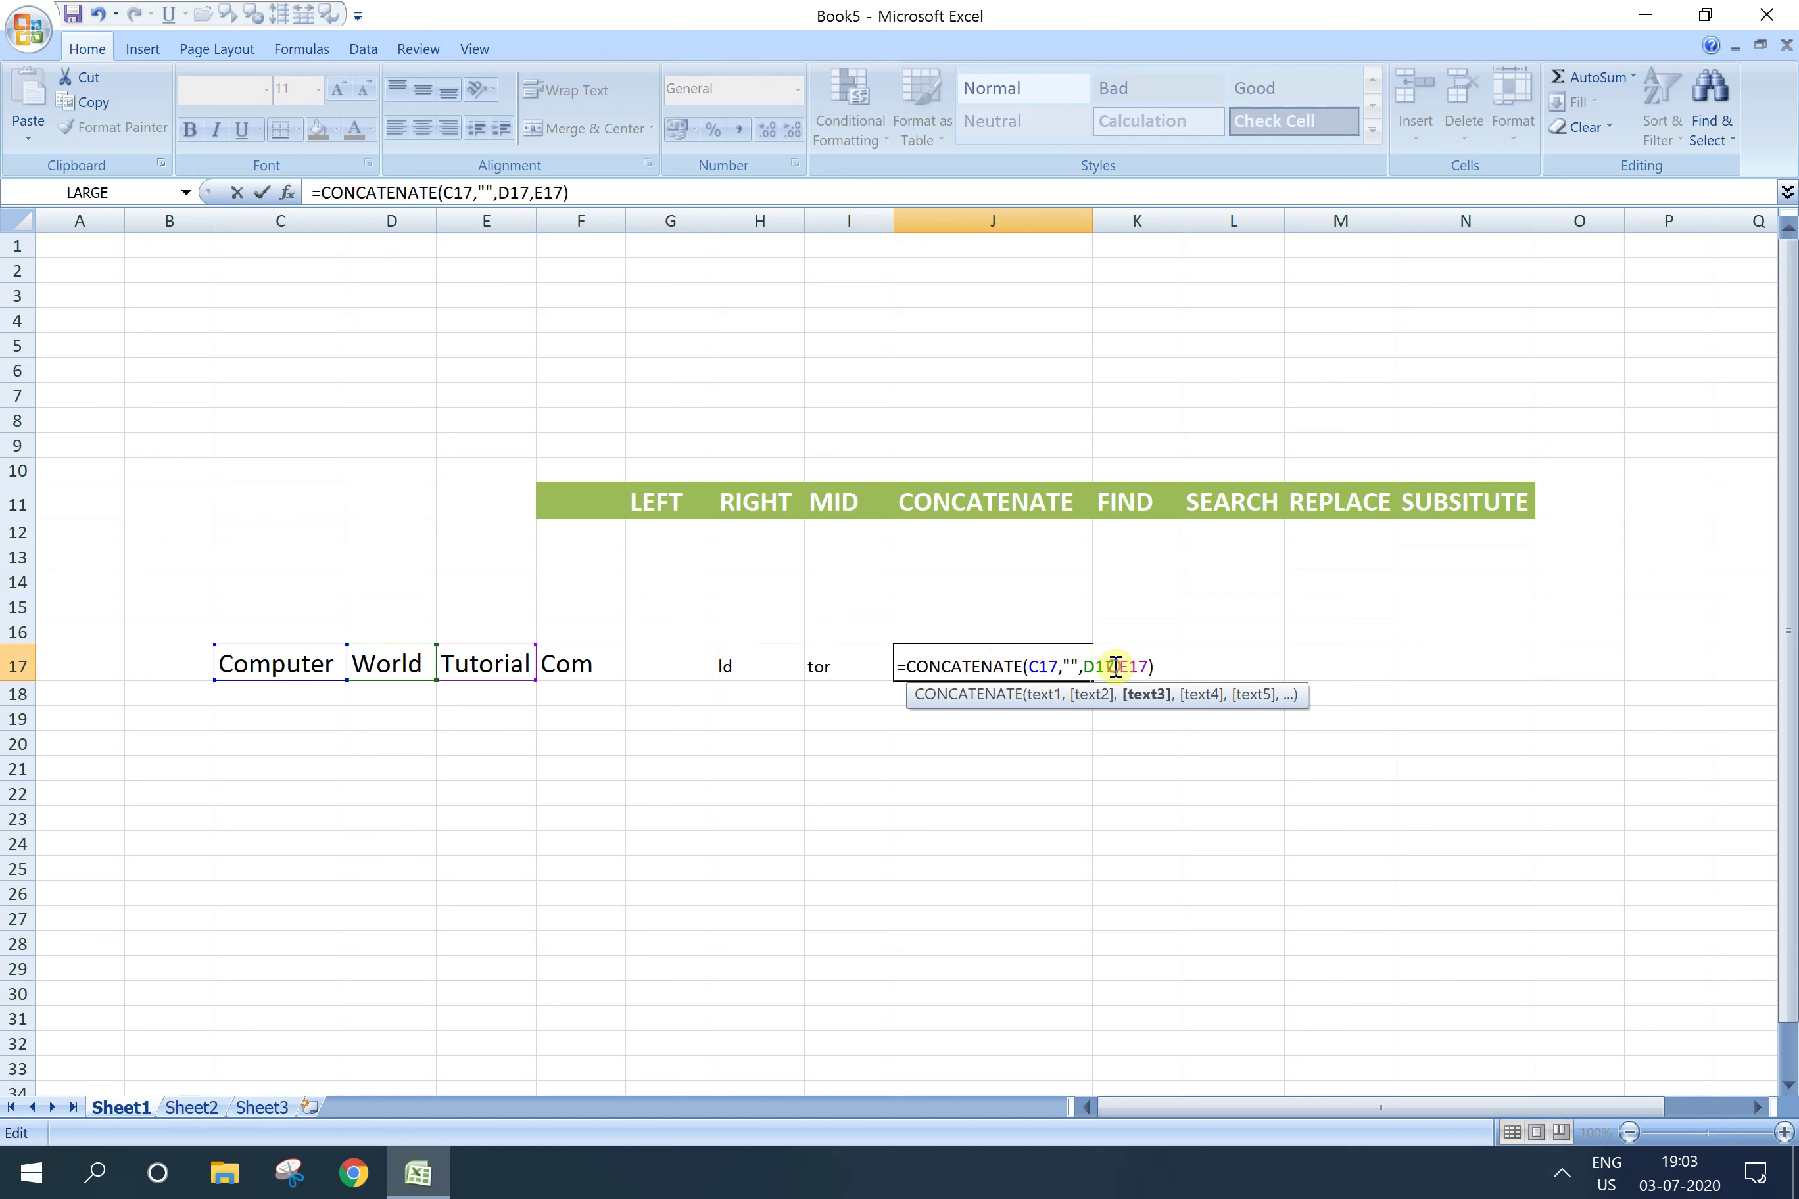
type(".\"\"")
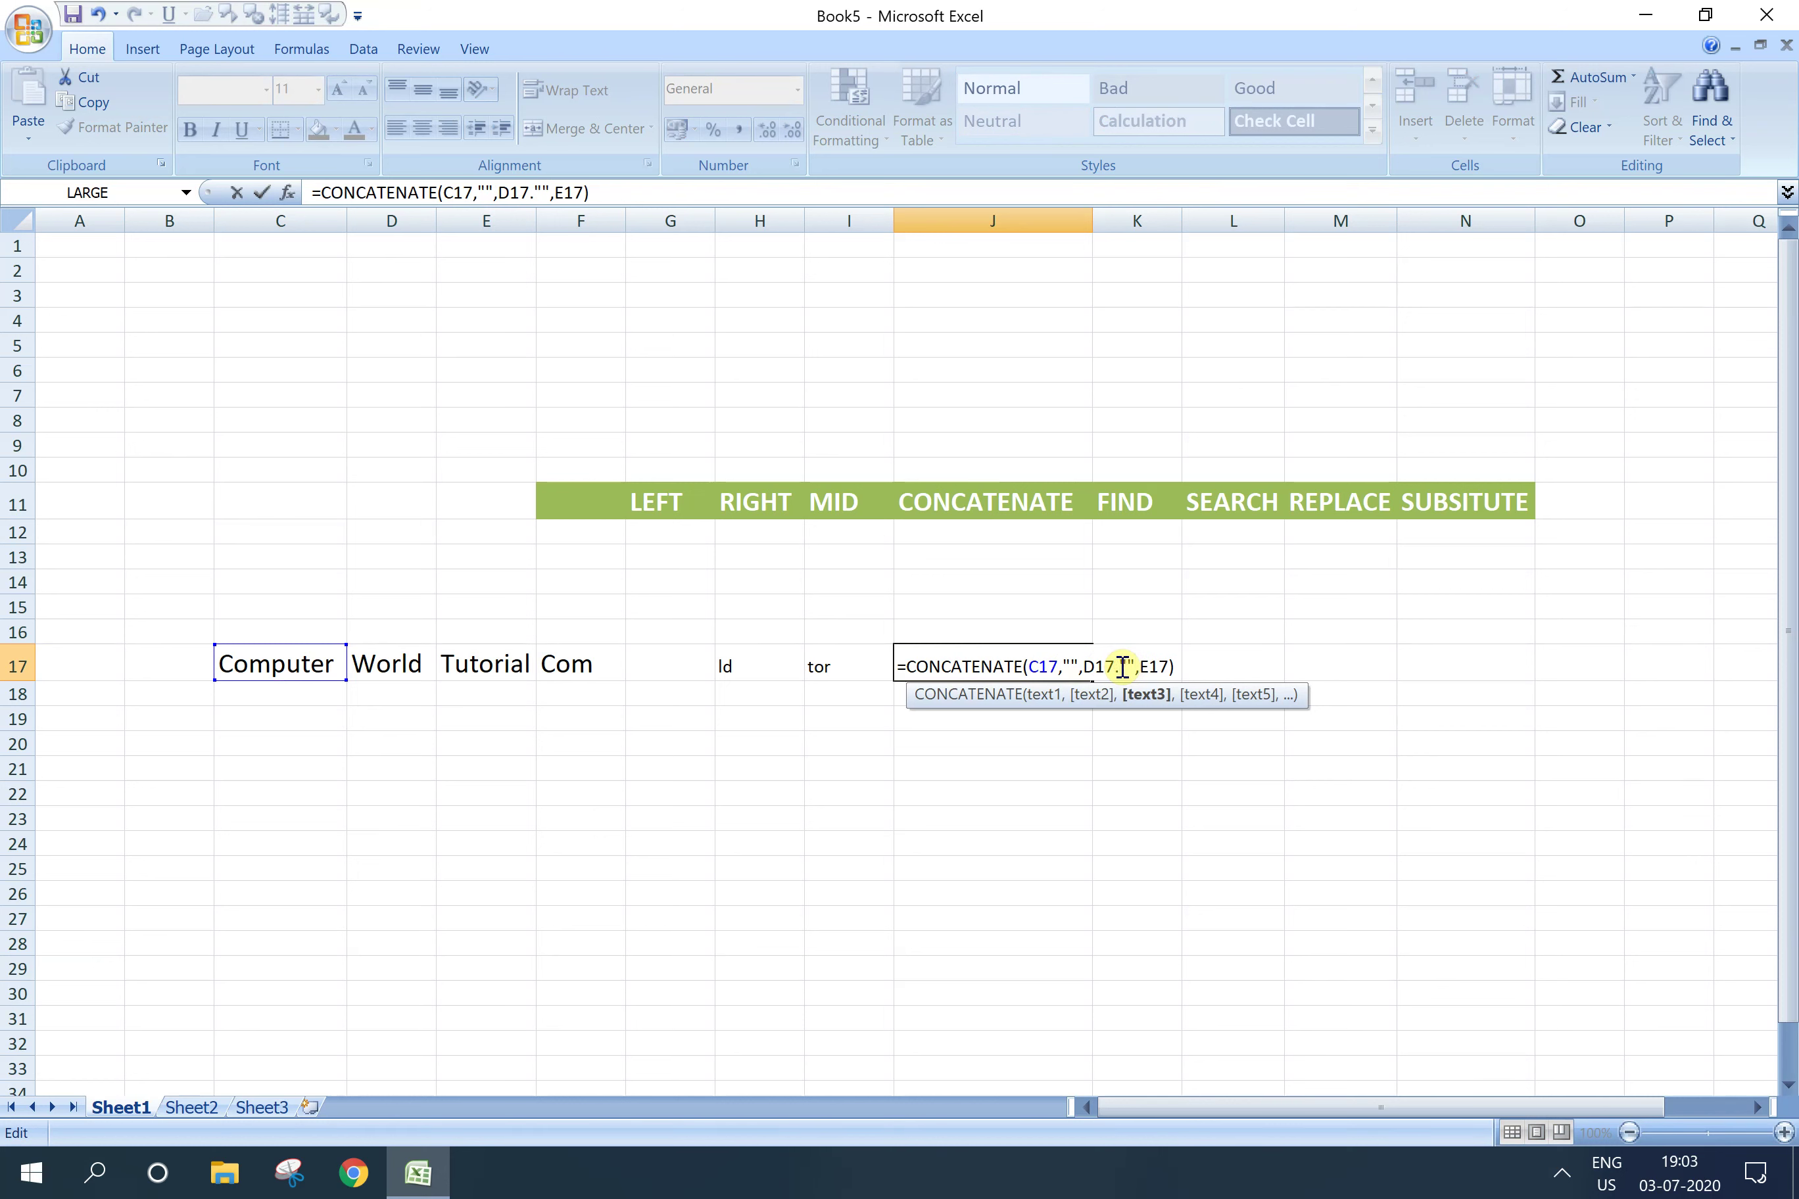
key("BackSpace")
type(",")
key("Right")
key("Right")
key("Right")
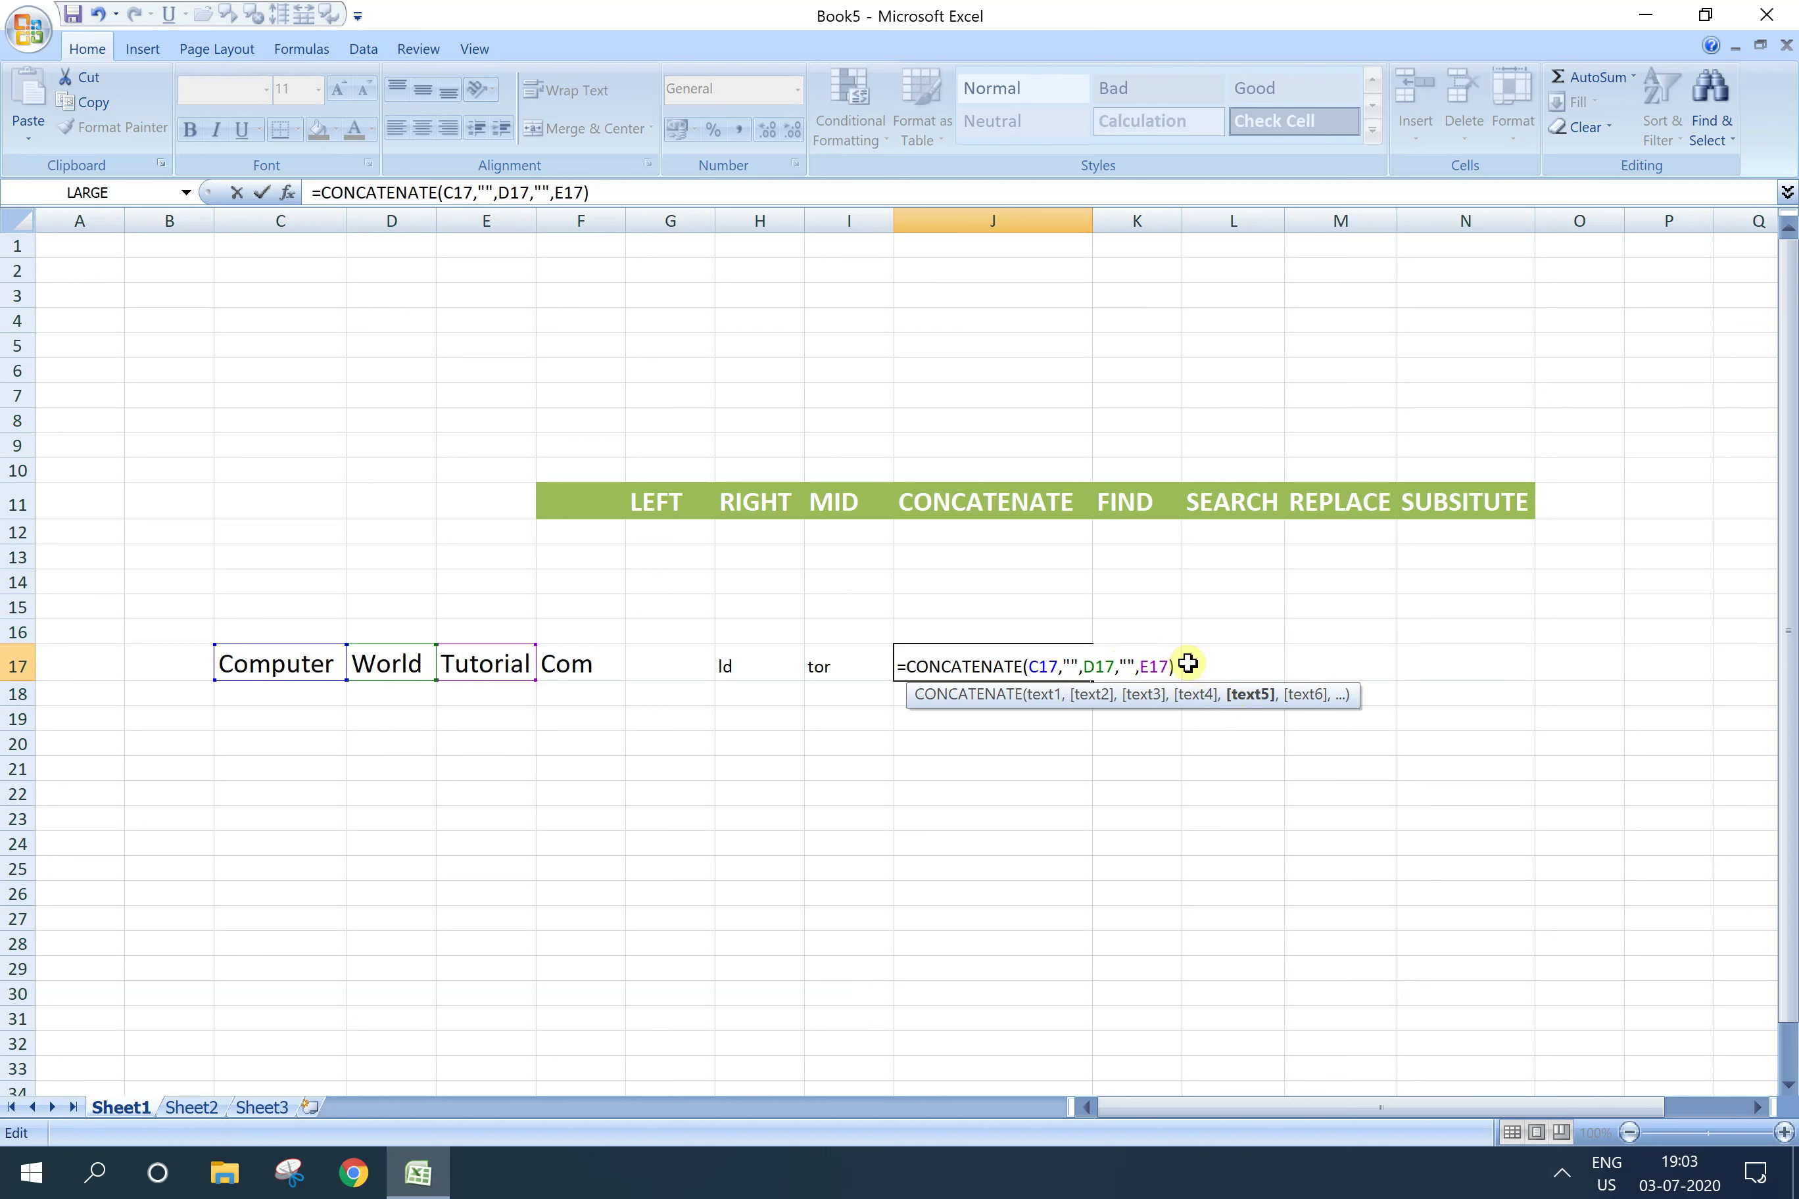
key("Return")
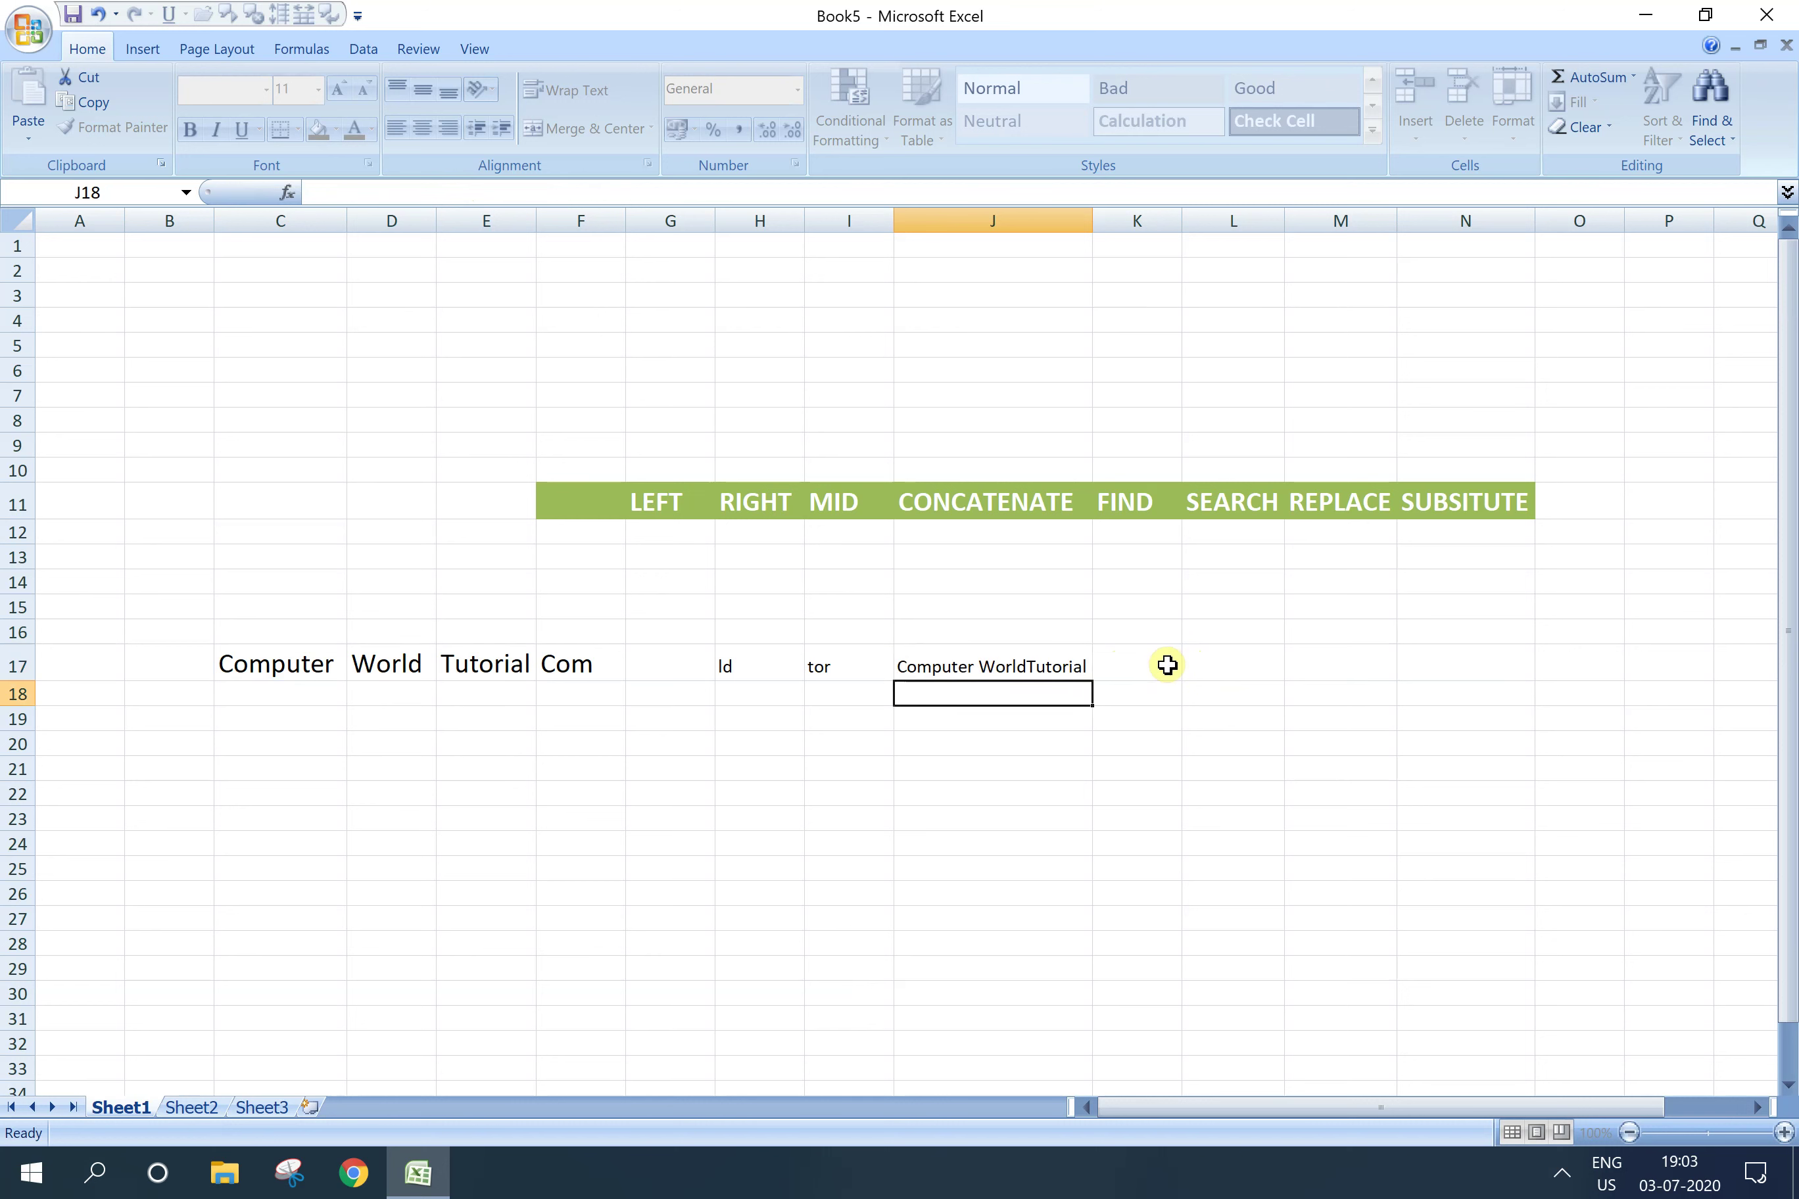
Step: Rework J17 to =CONCATENATE(C17,"",D17,"",E17), adding a space after Computer
left_click(984, 670)
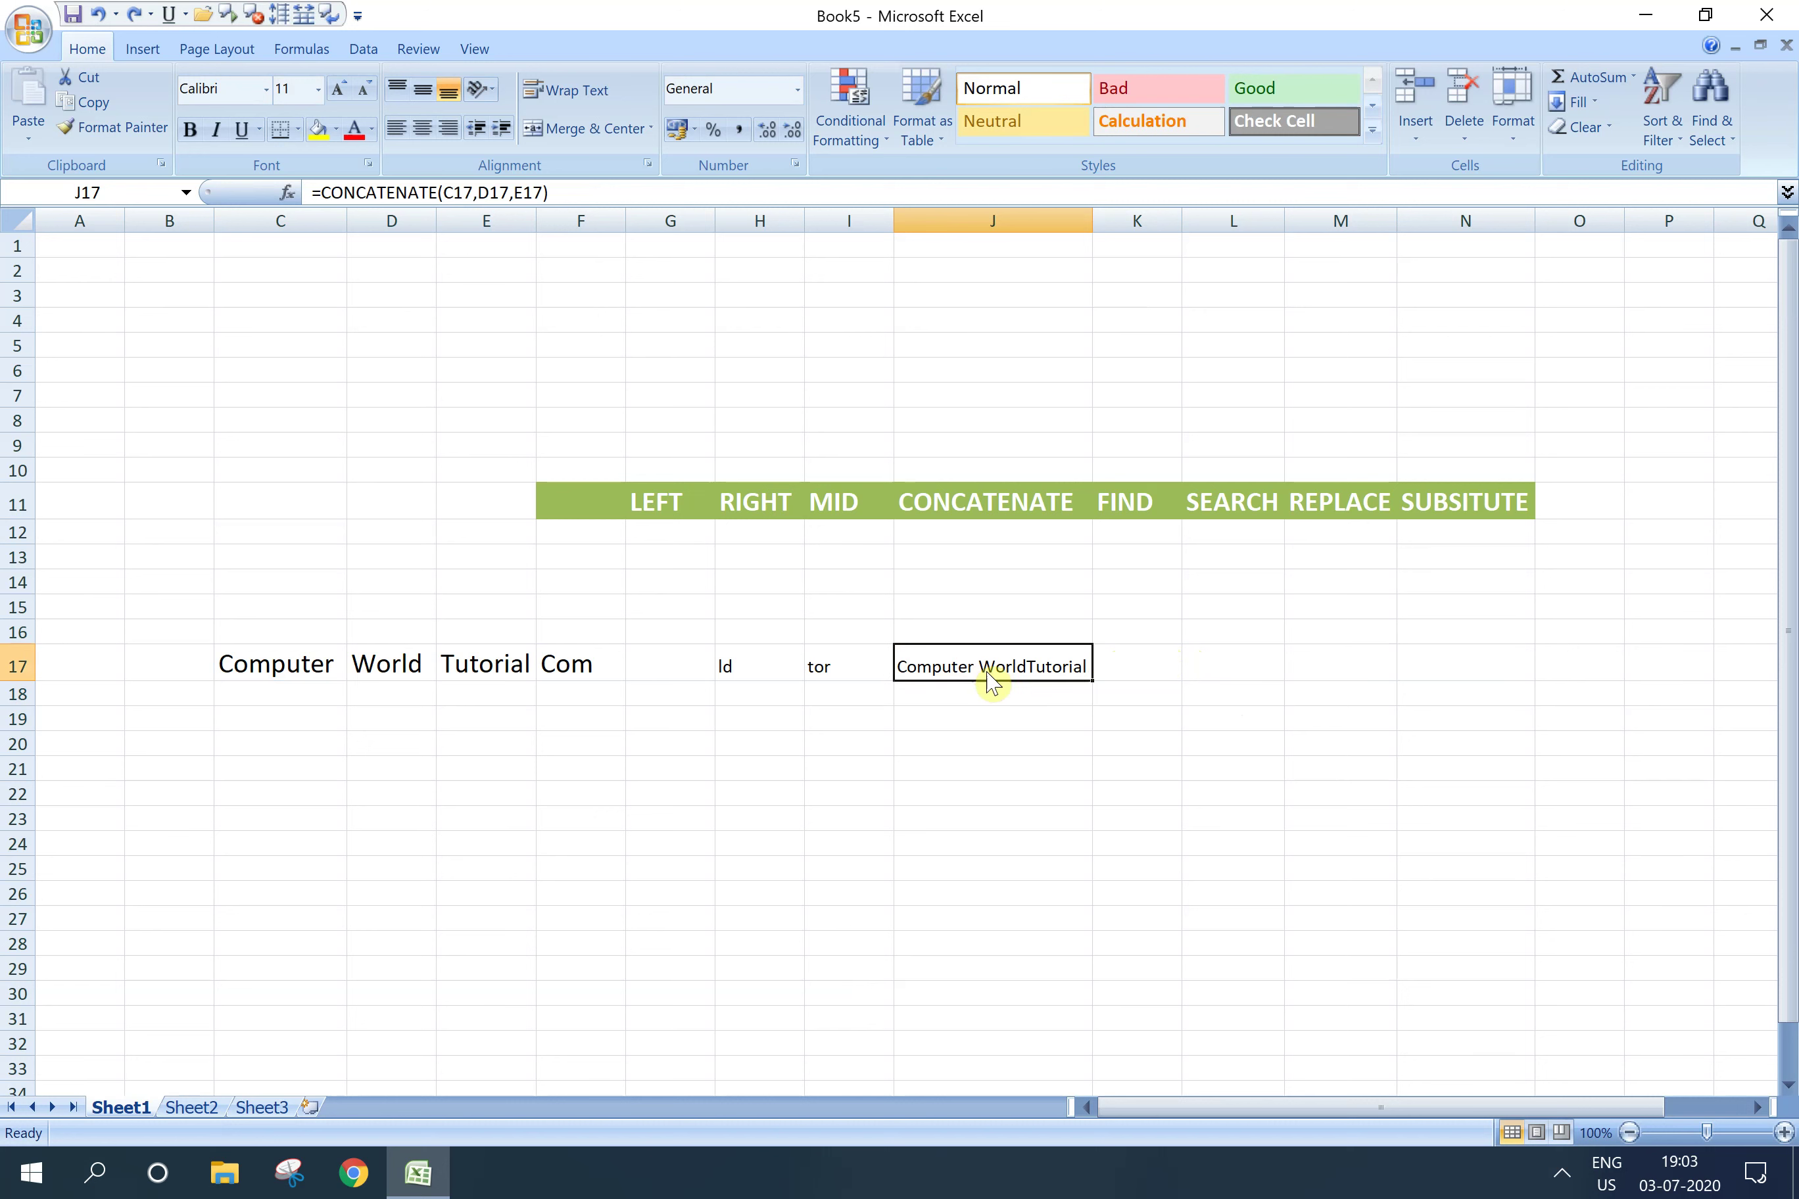
double_click(1052, 669)
left_click(1064, 666)
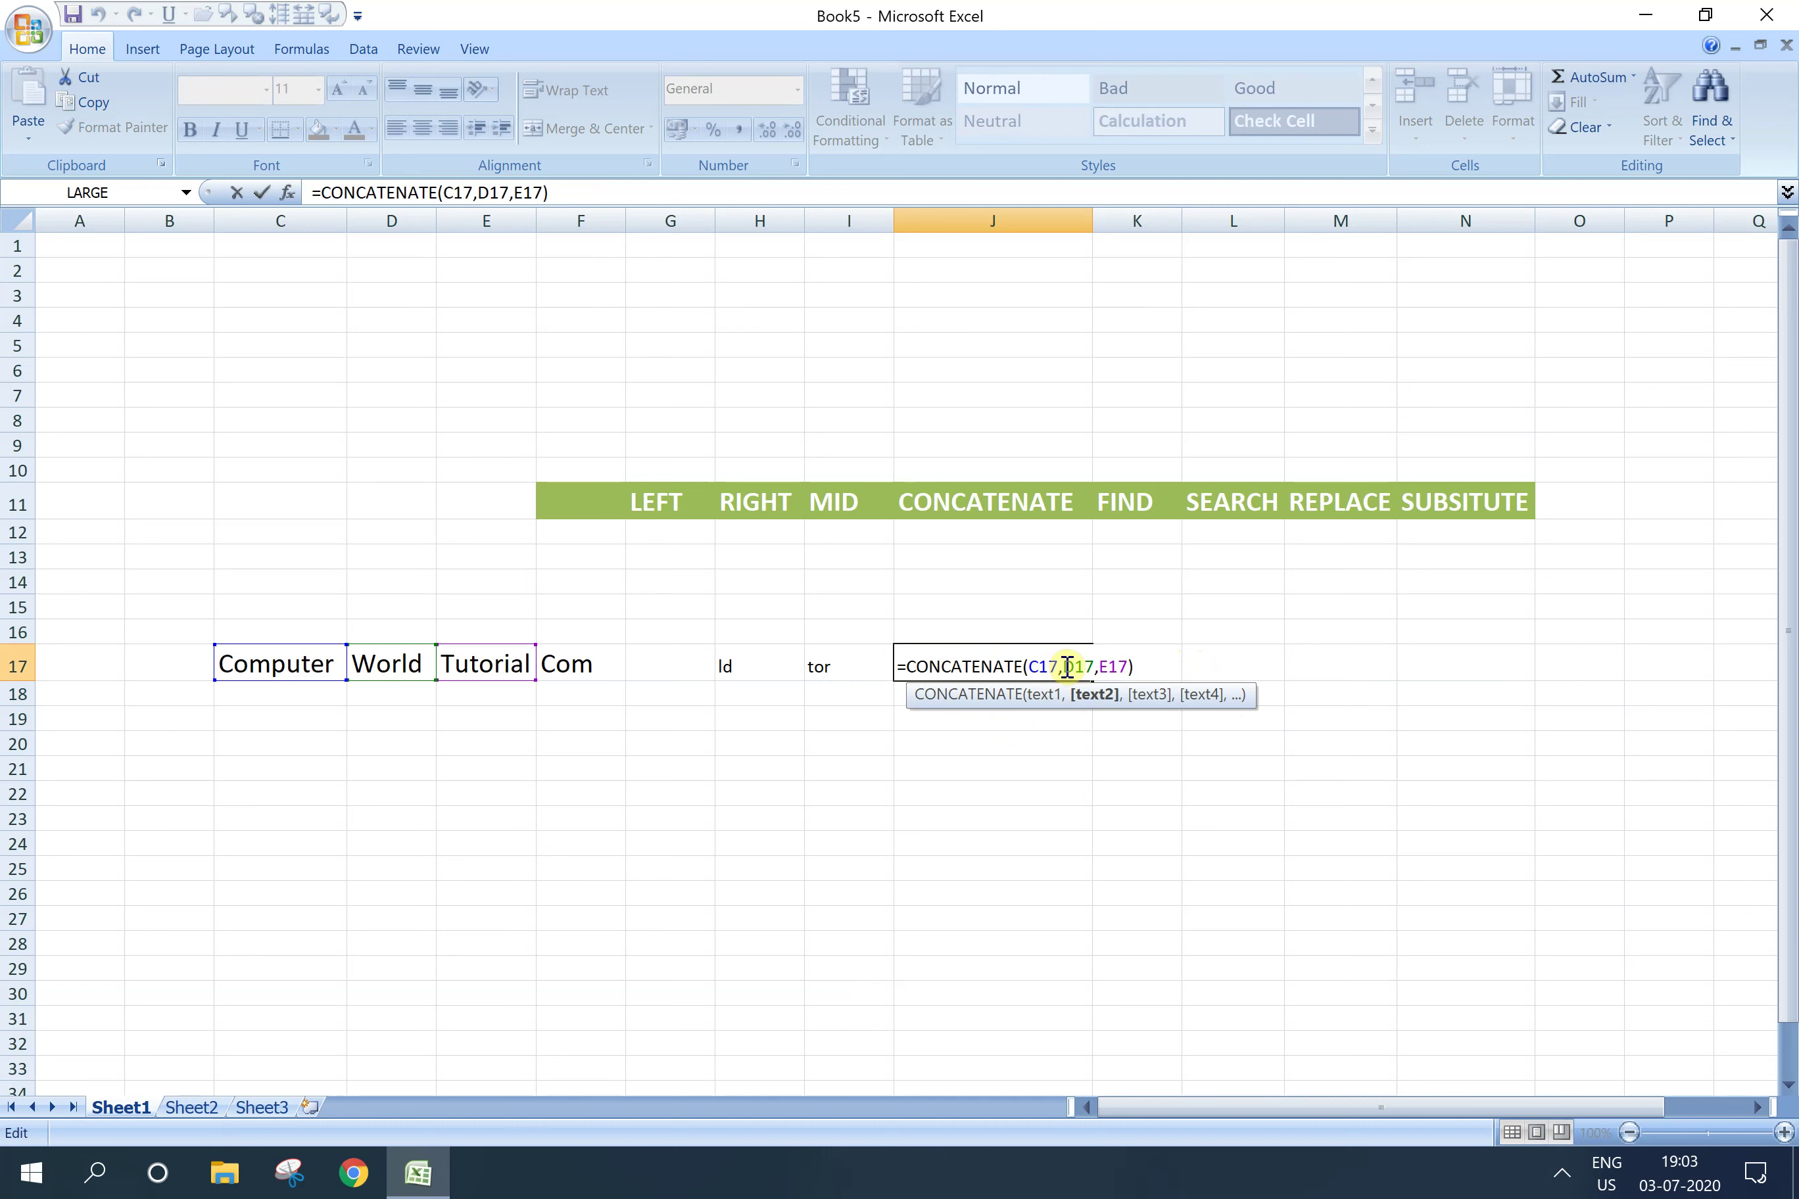
left_click(1059, 667)
type(",\"\"")
key("Right")
key("Right")
key("Right")
key("Right")
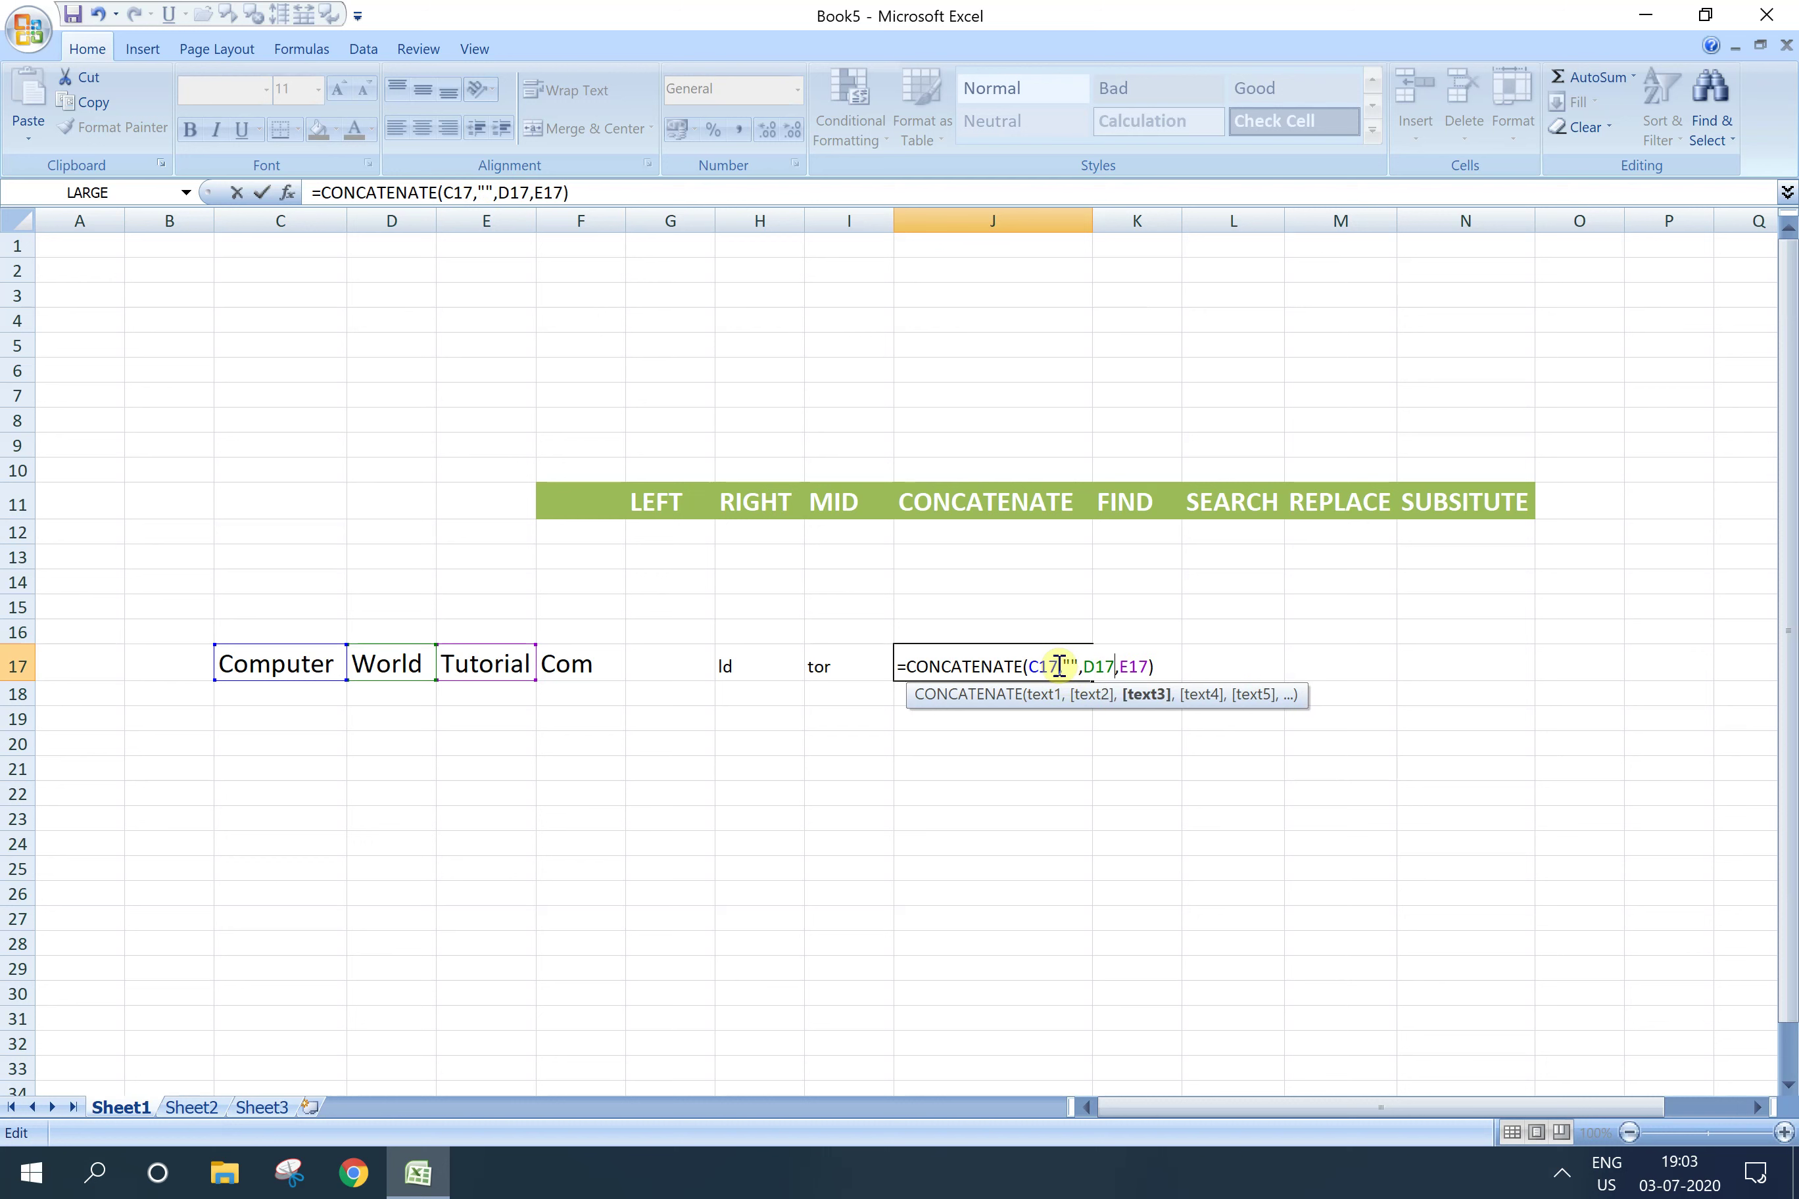
type(",\"\"")
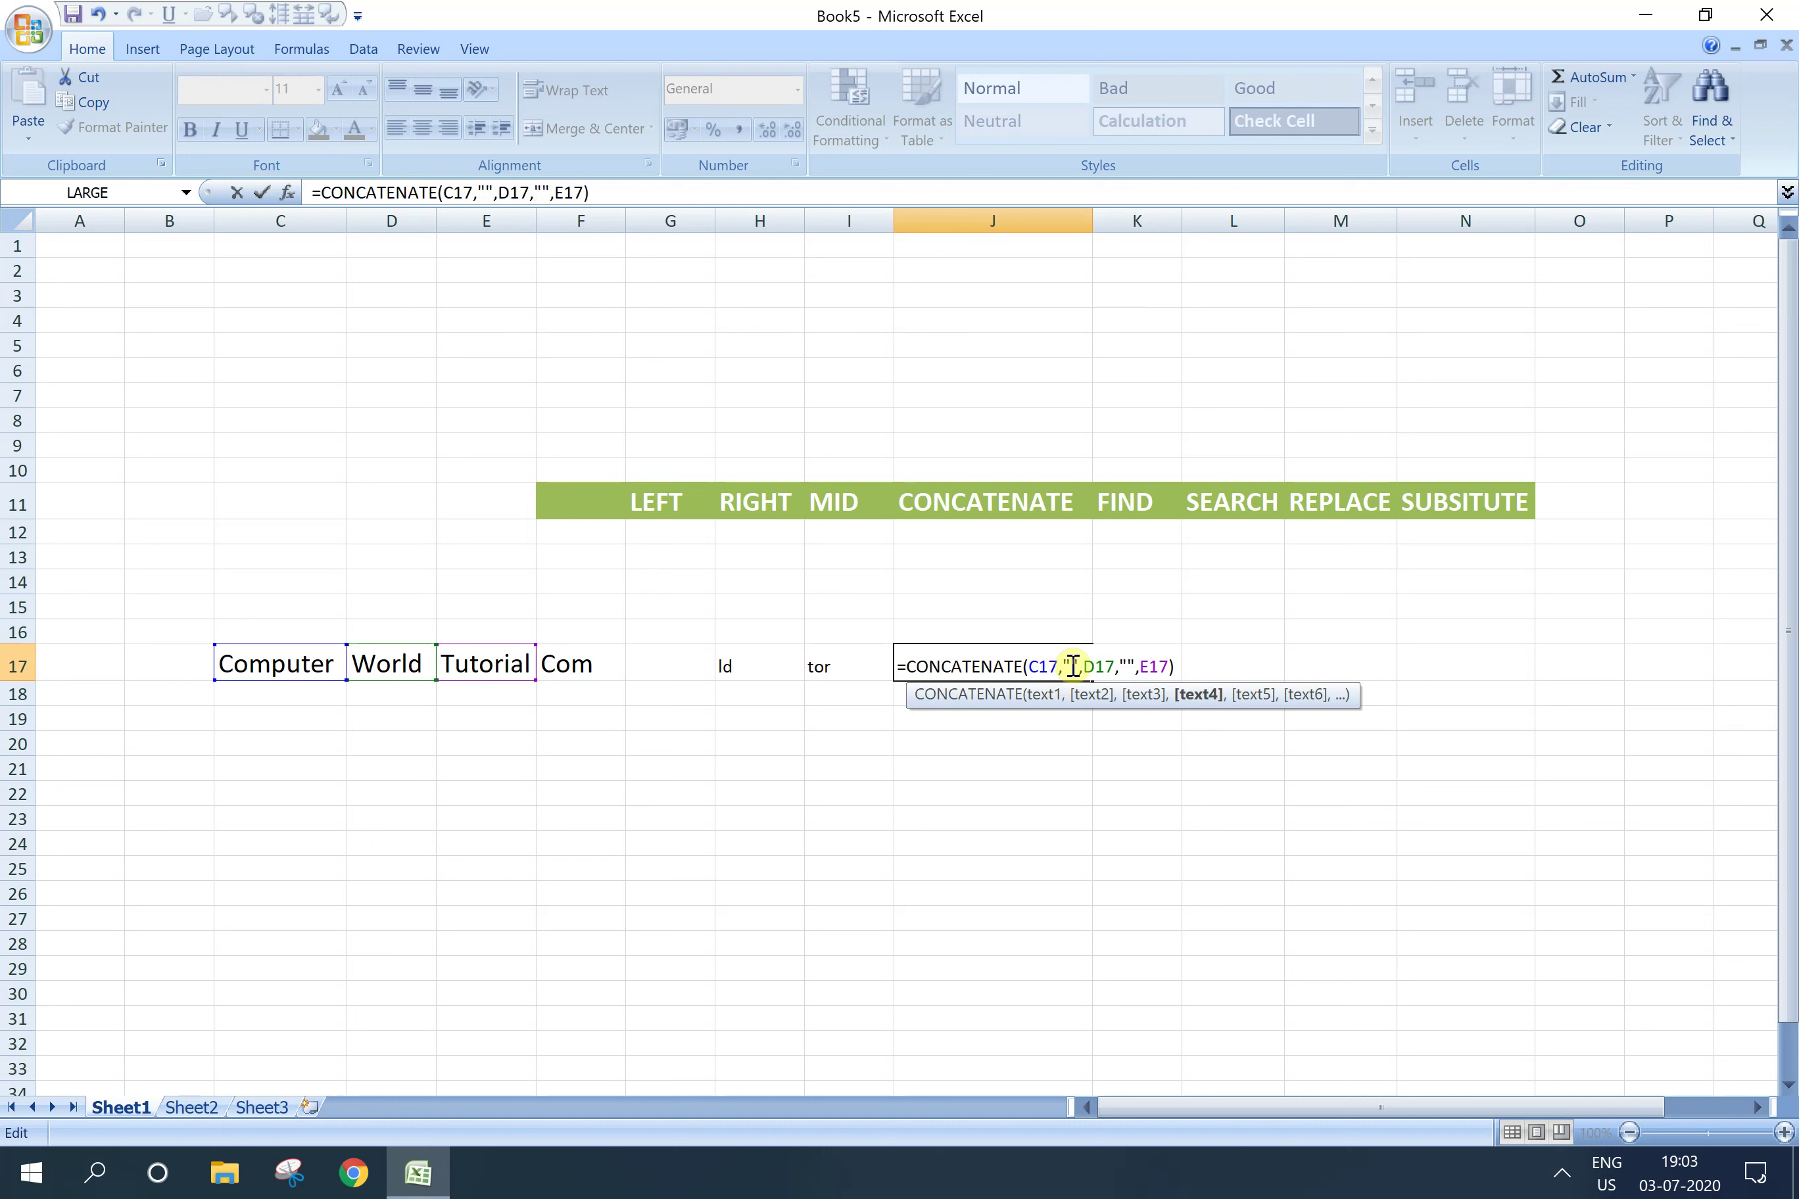
left_click(1171, 665)
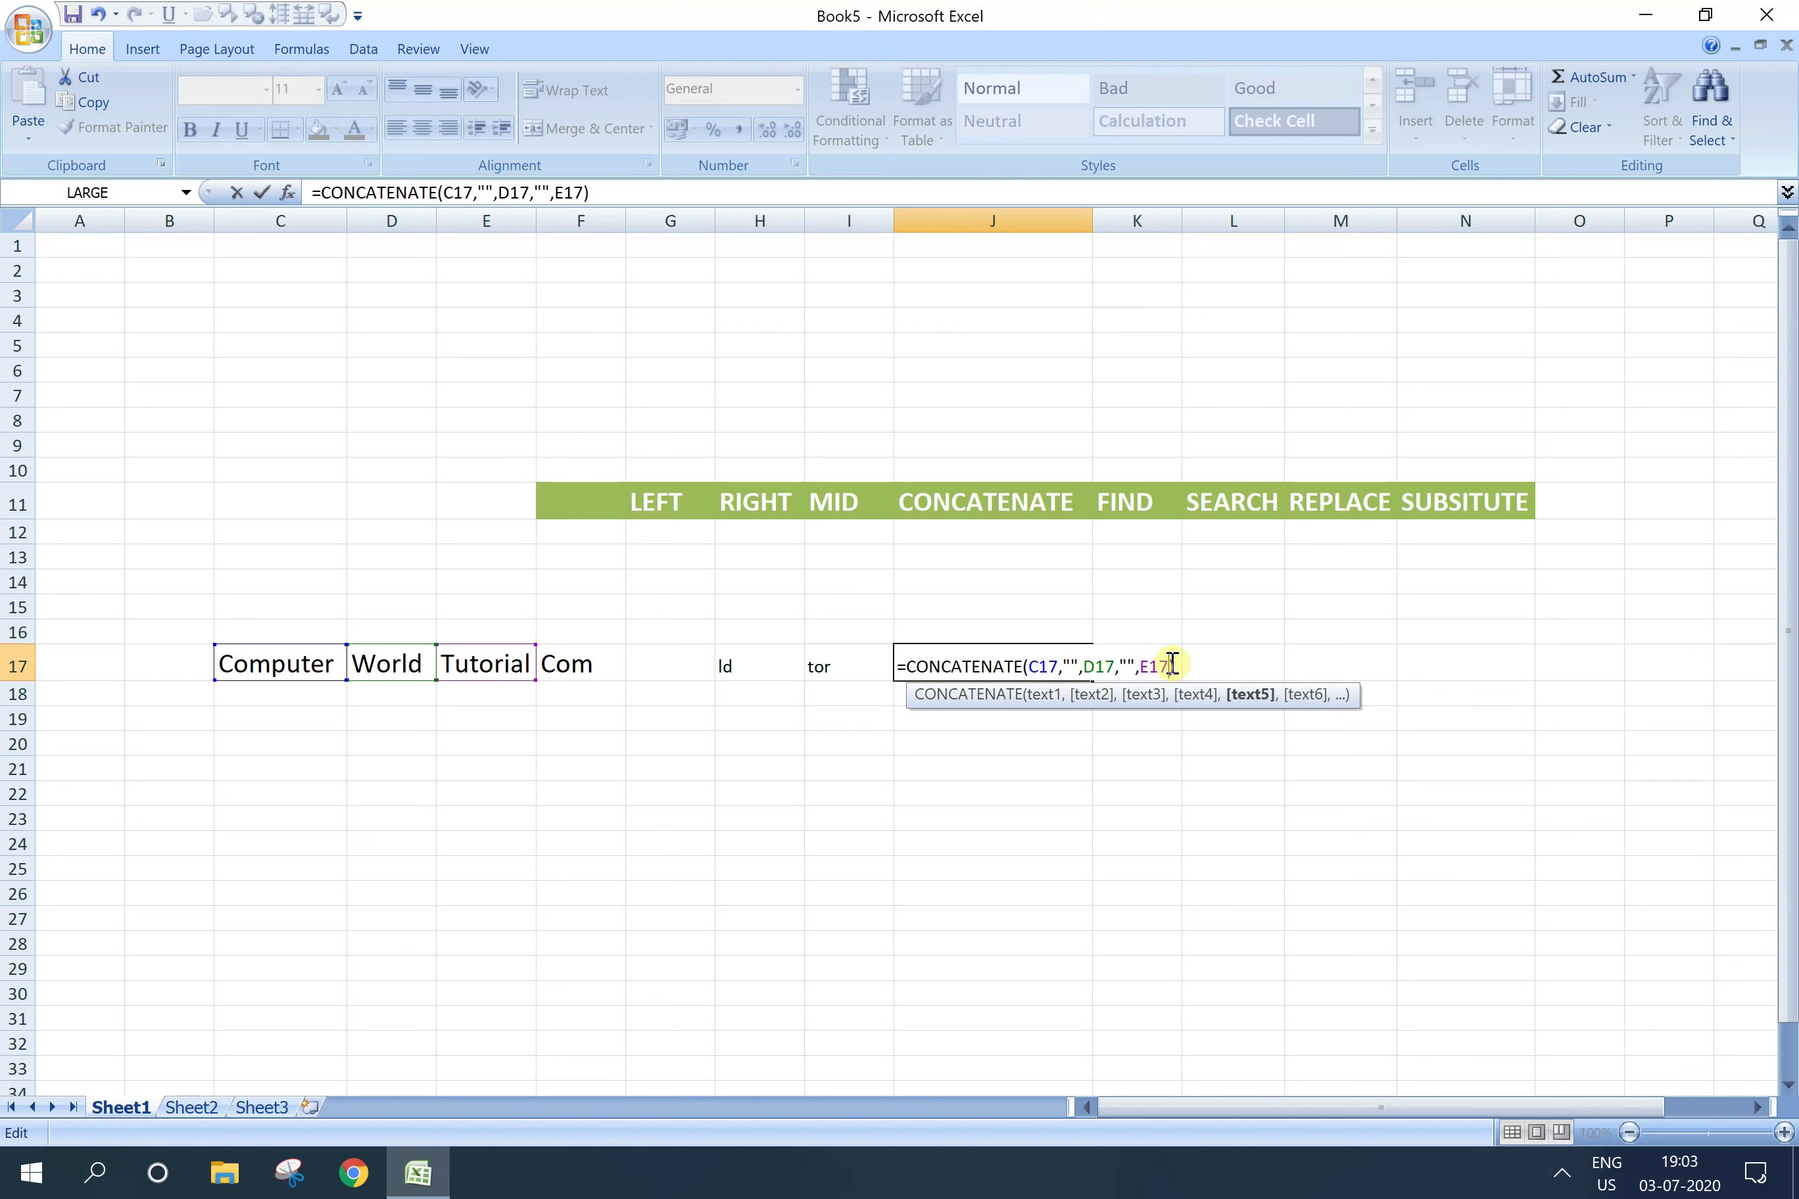
left_click(1127, 665)
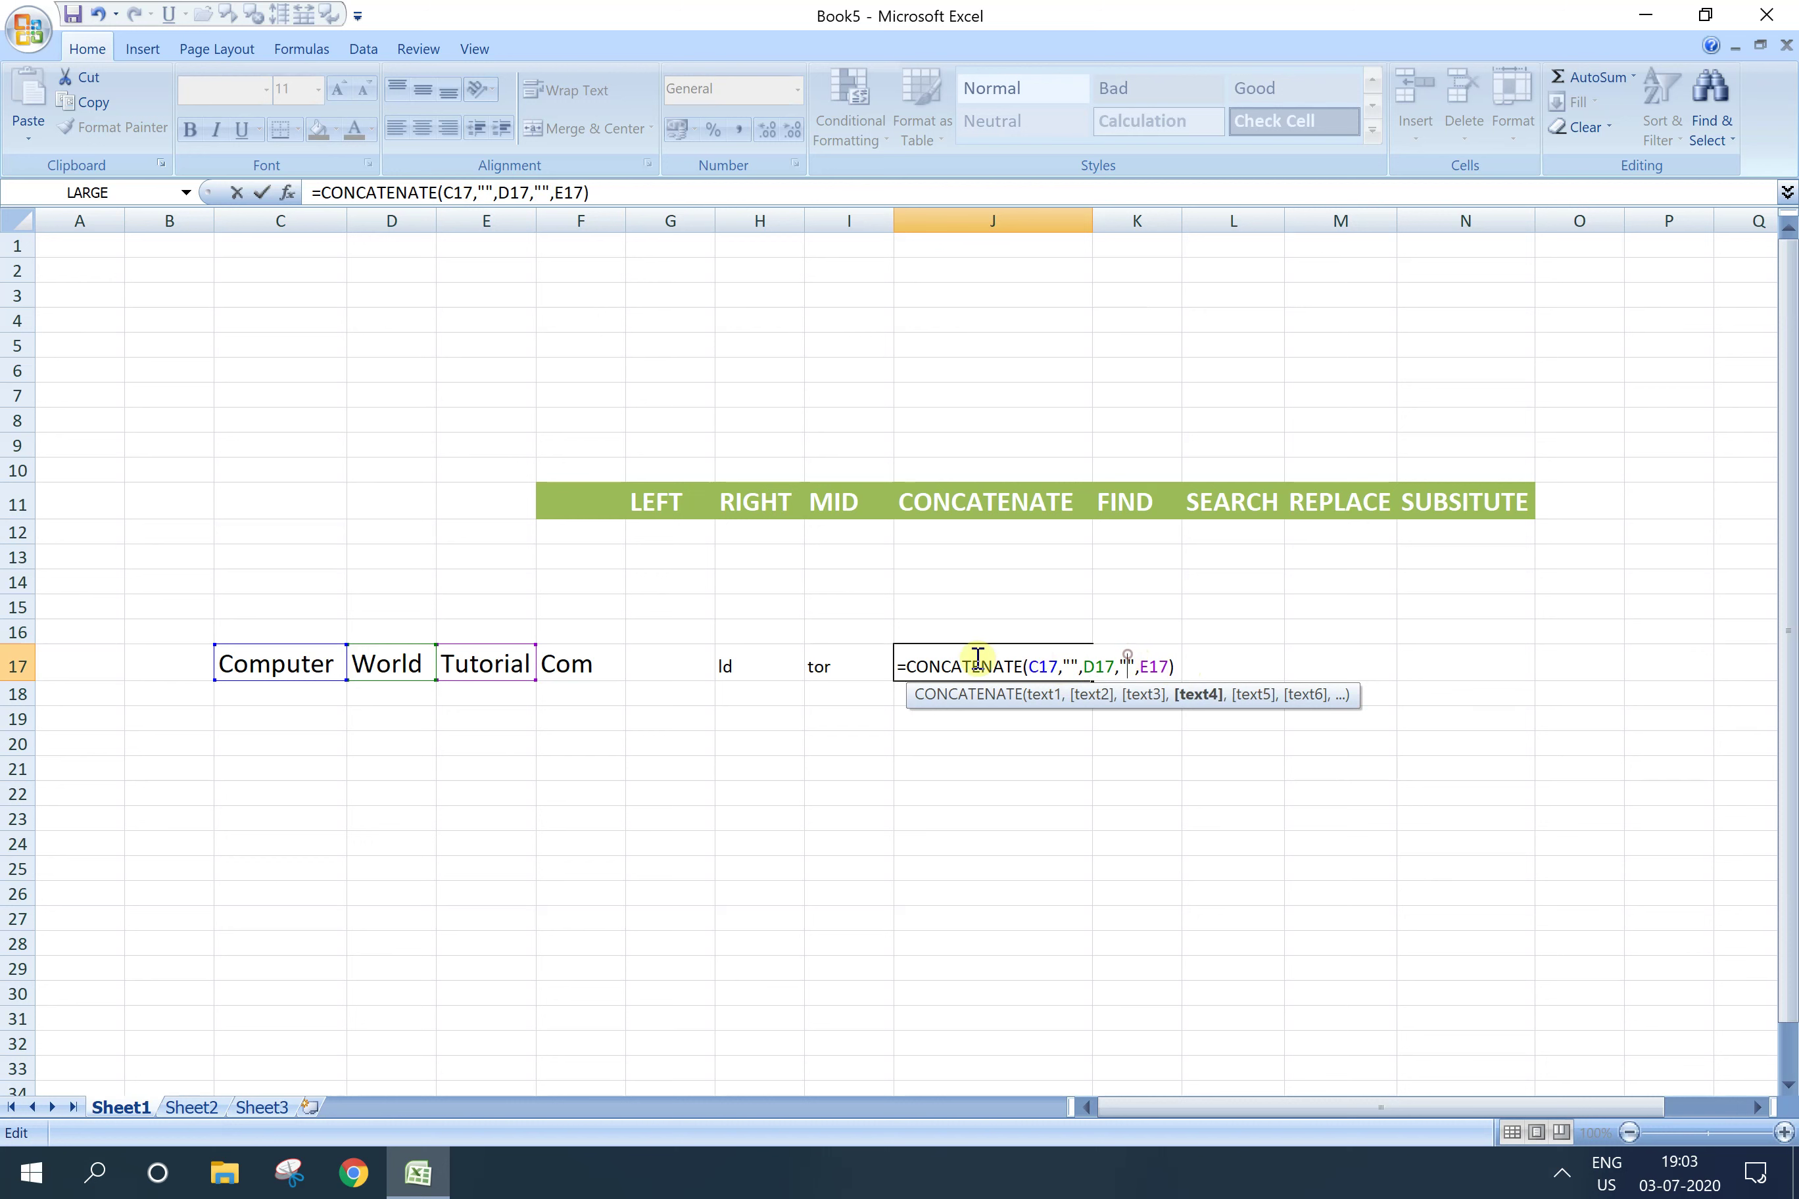
left_click(929, 633)
Step: Re-confirm the J17 formula so it returns 'Computer WorldTutorial'
left_click(965, 665)
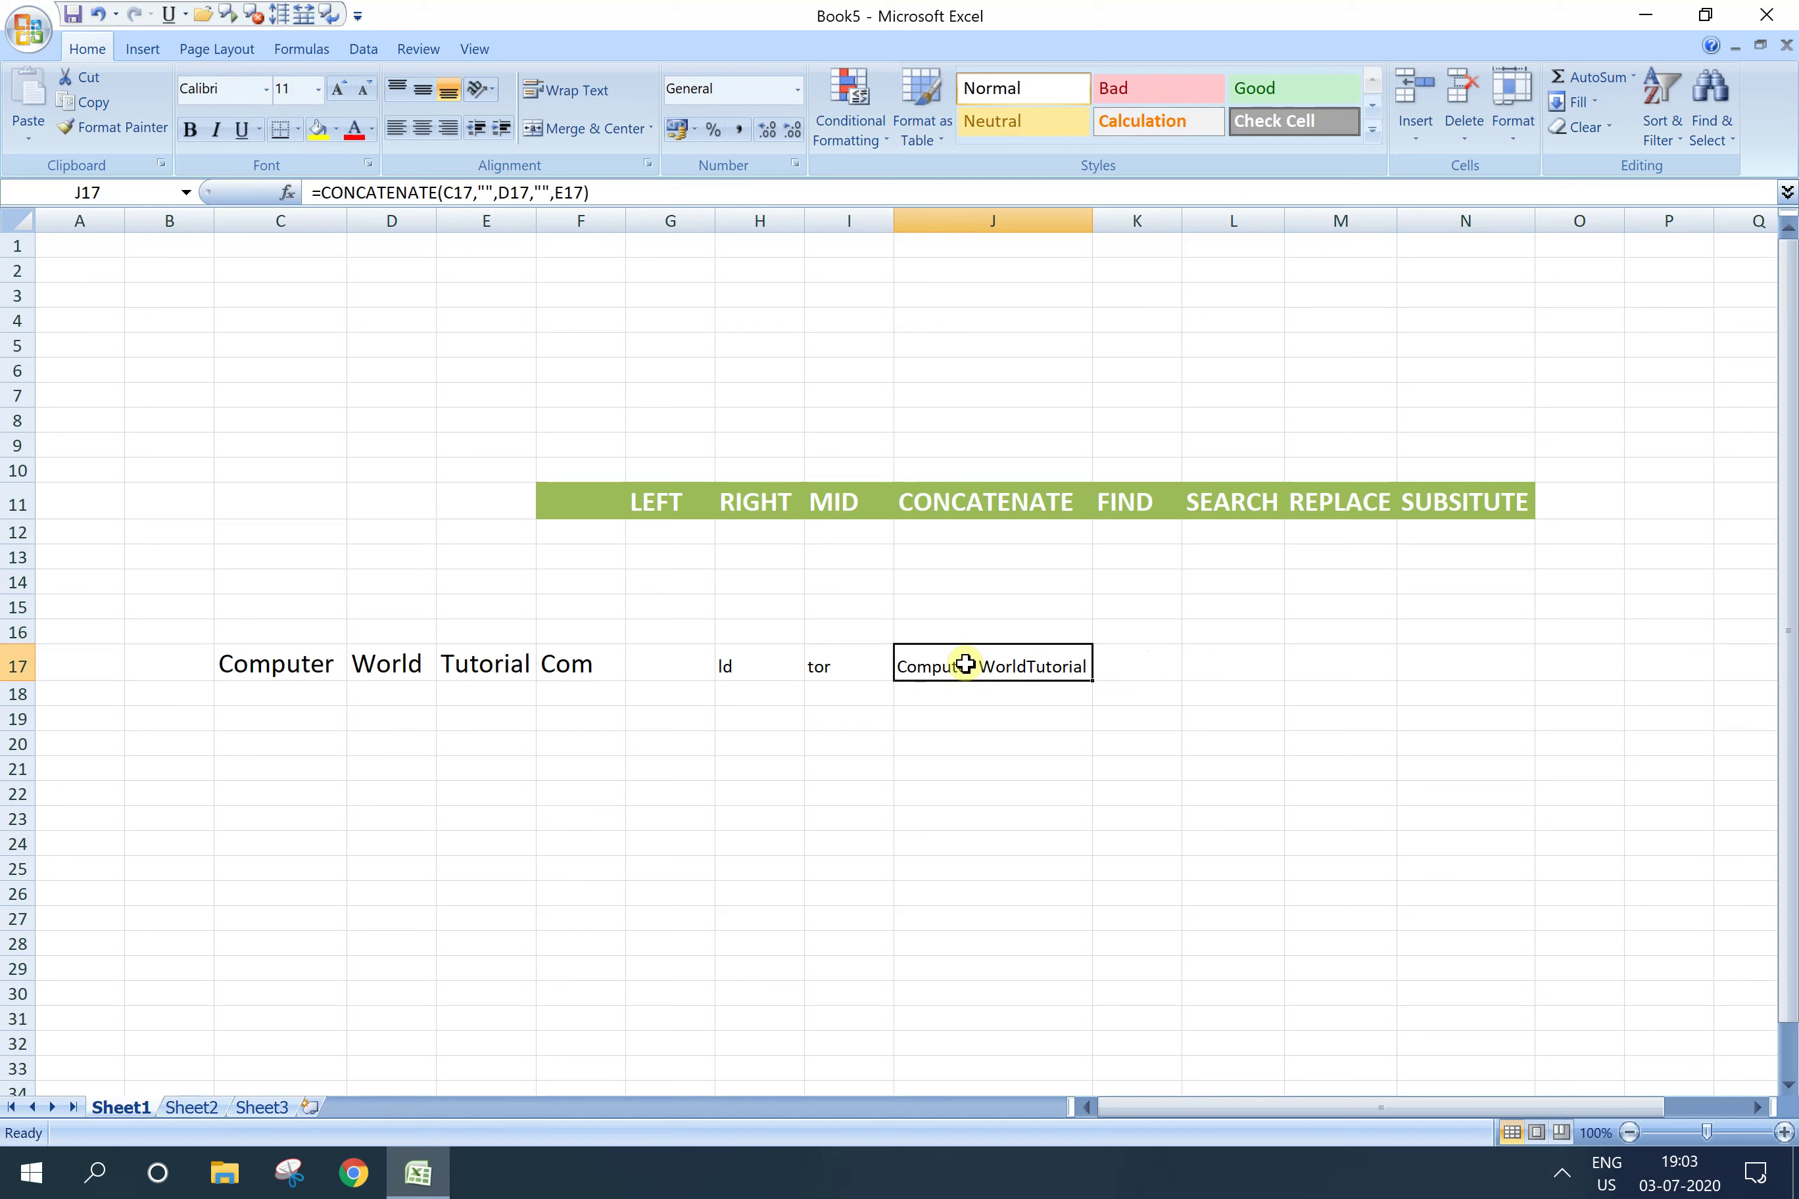
double_click(966, 664)
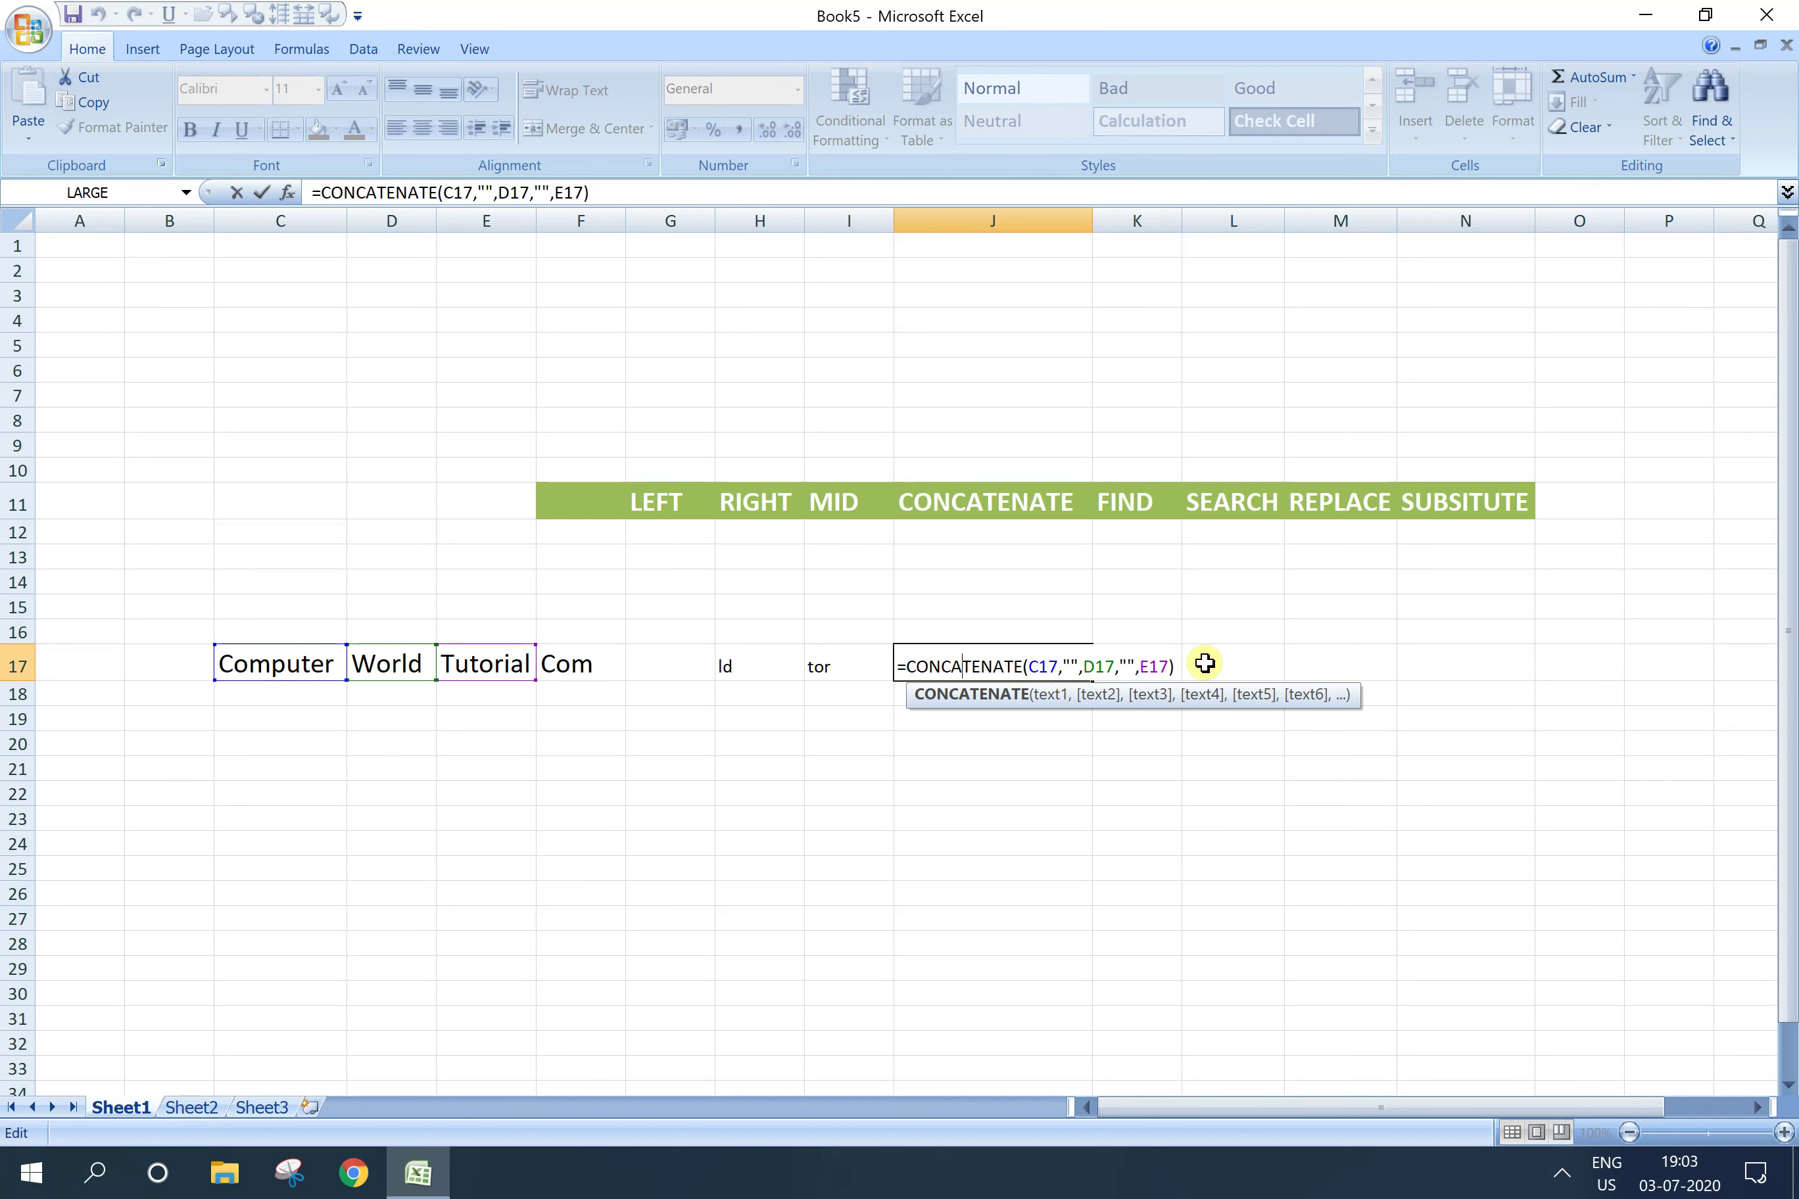
key("Return")
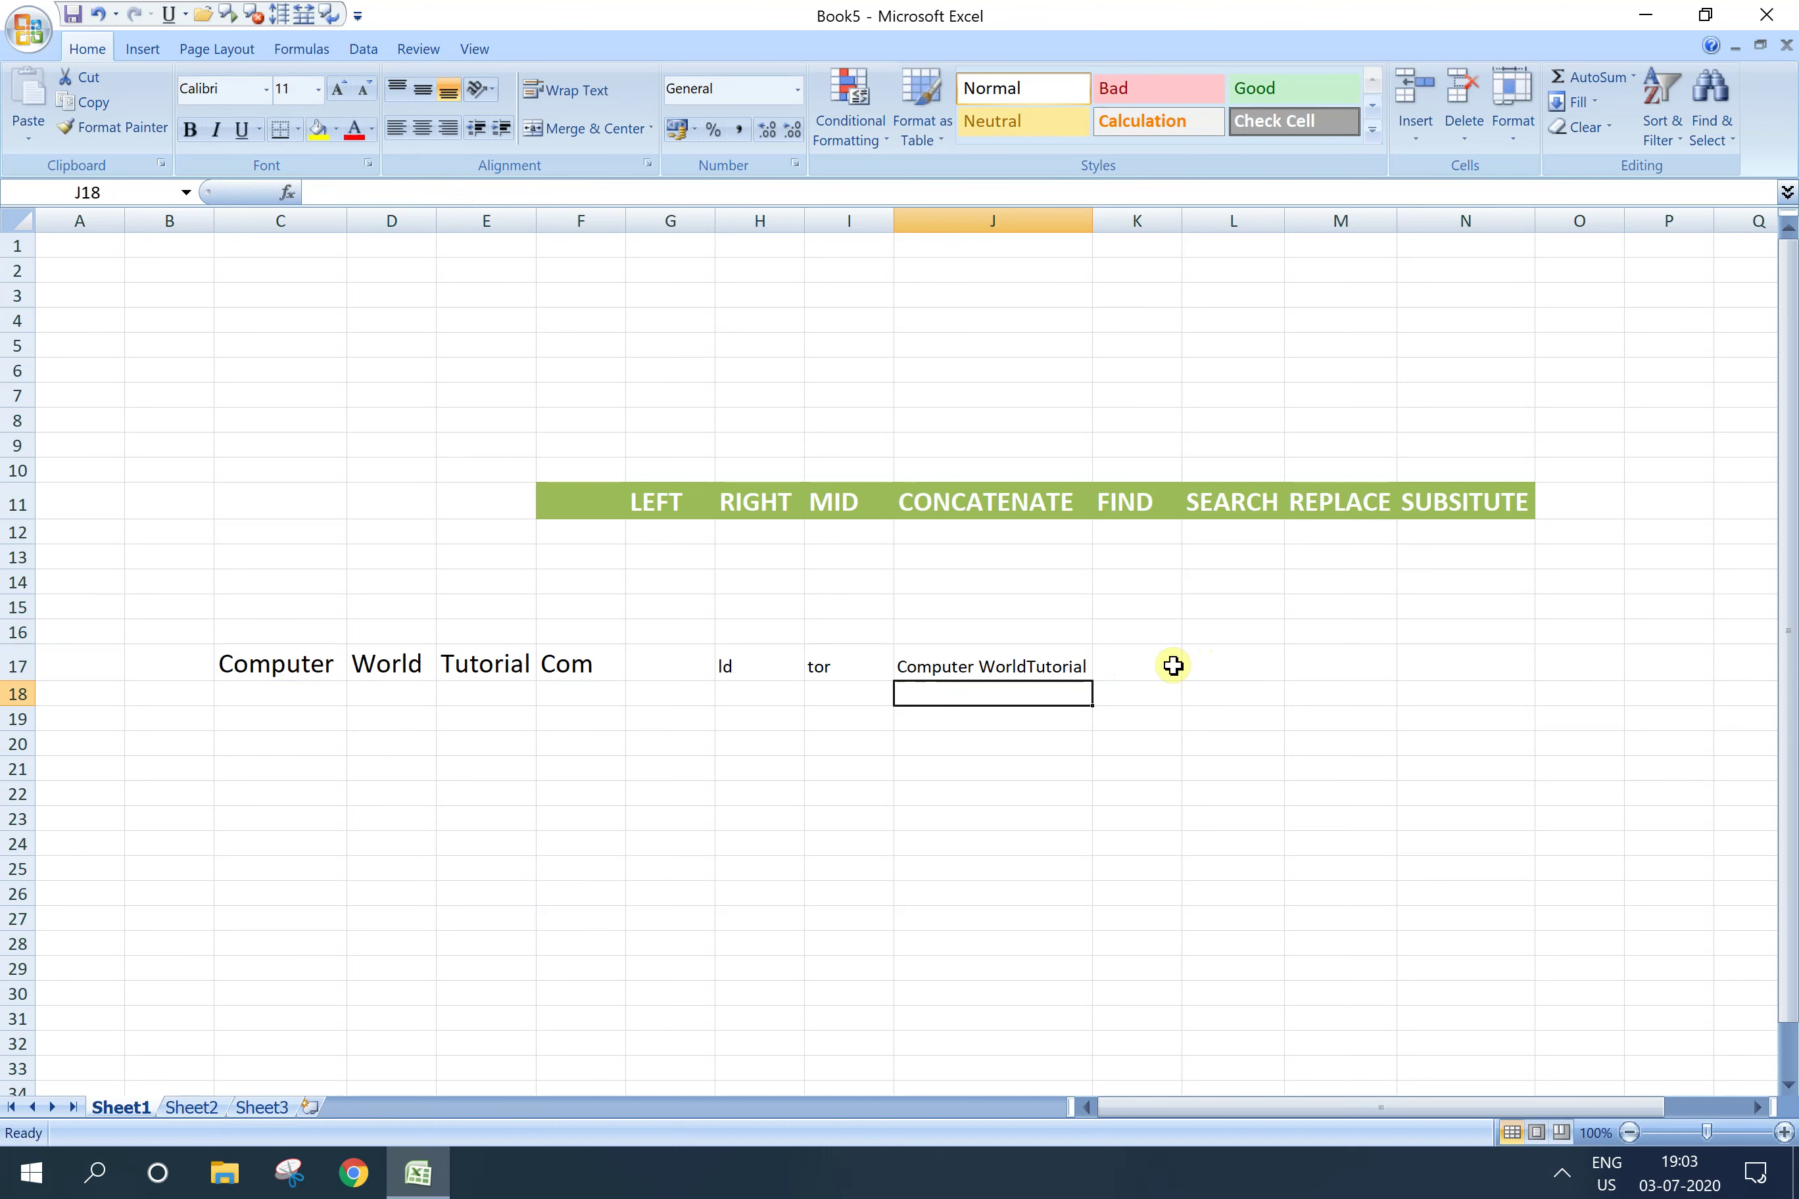
left_click(1047, 743)
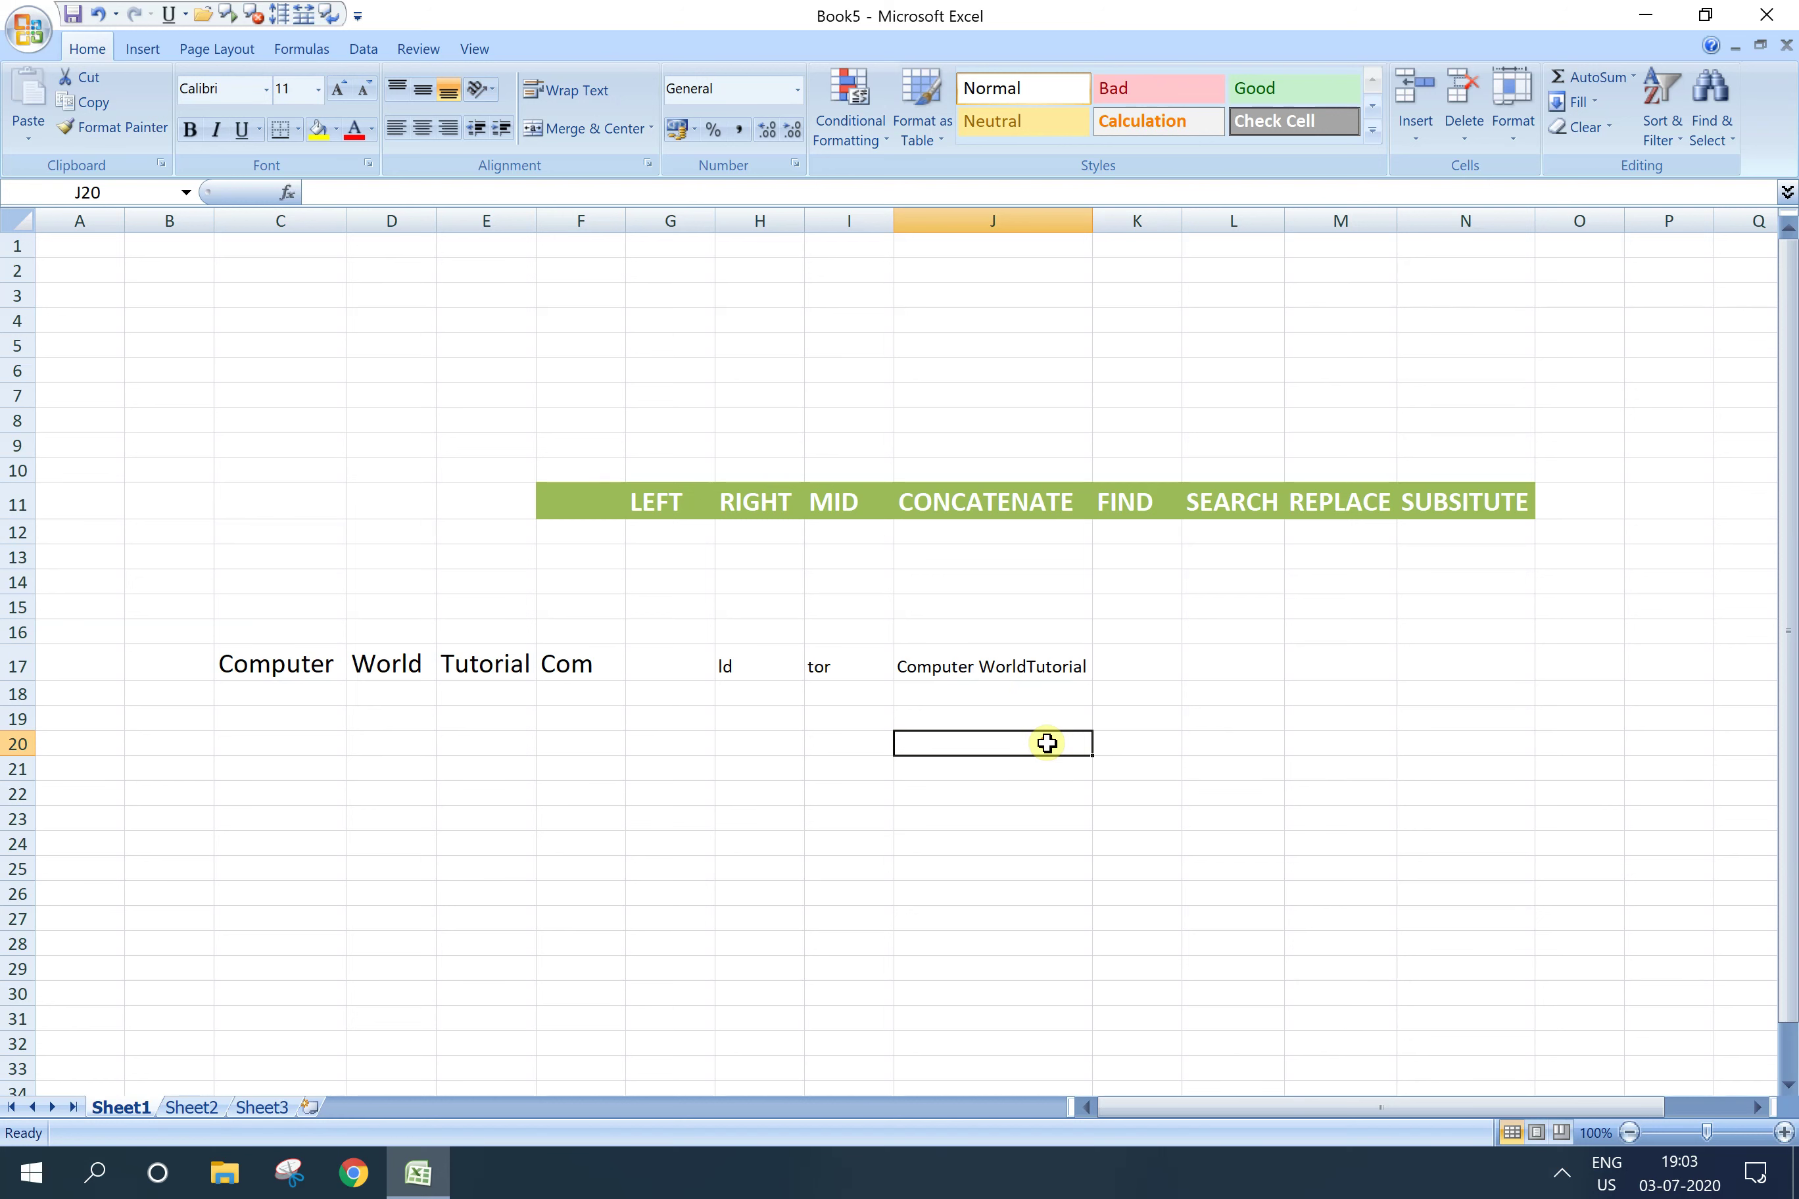
left_click(997, 677)
double_click(1135, 669)
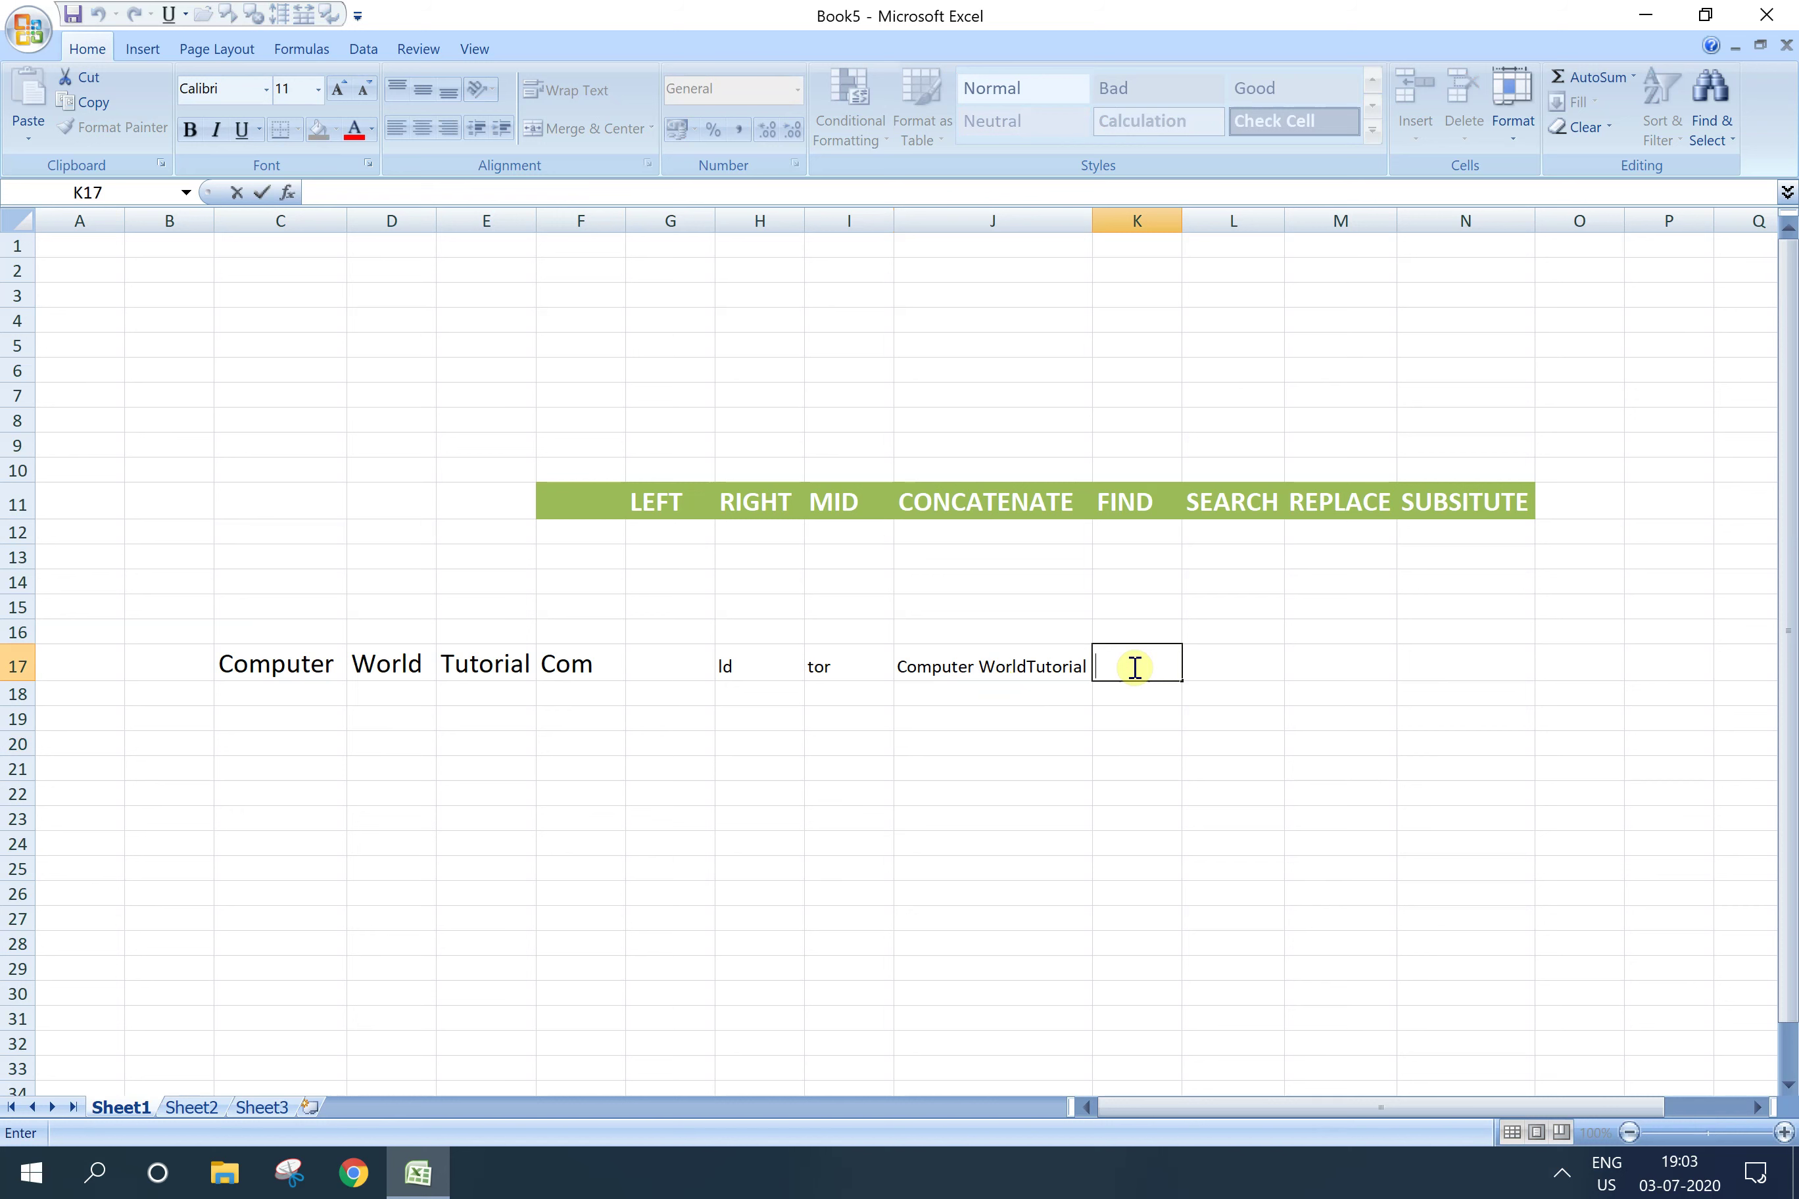
left_click(1218, 666)
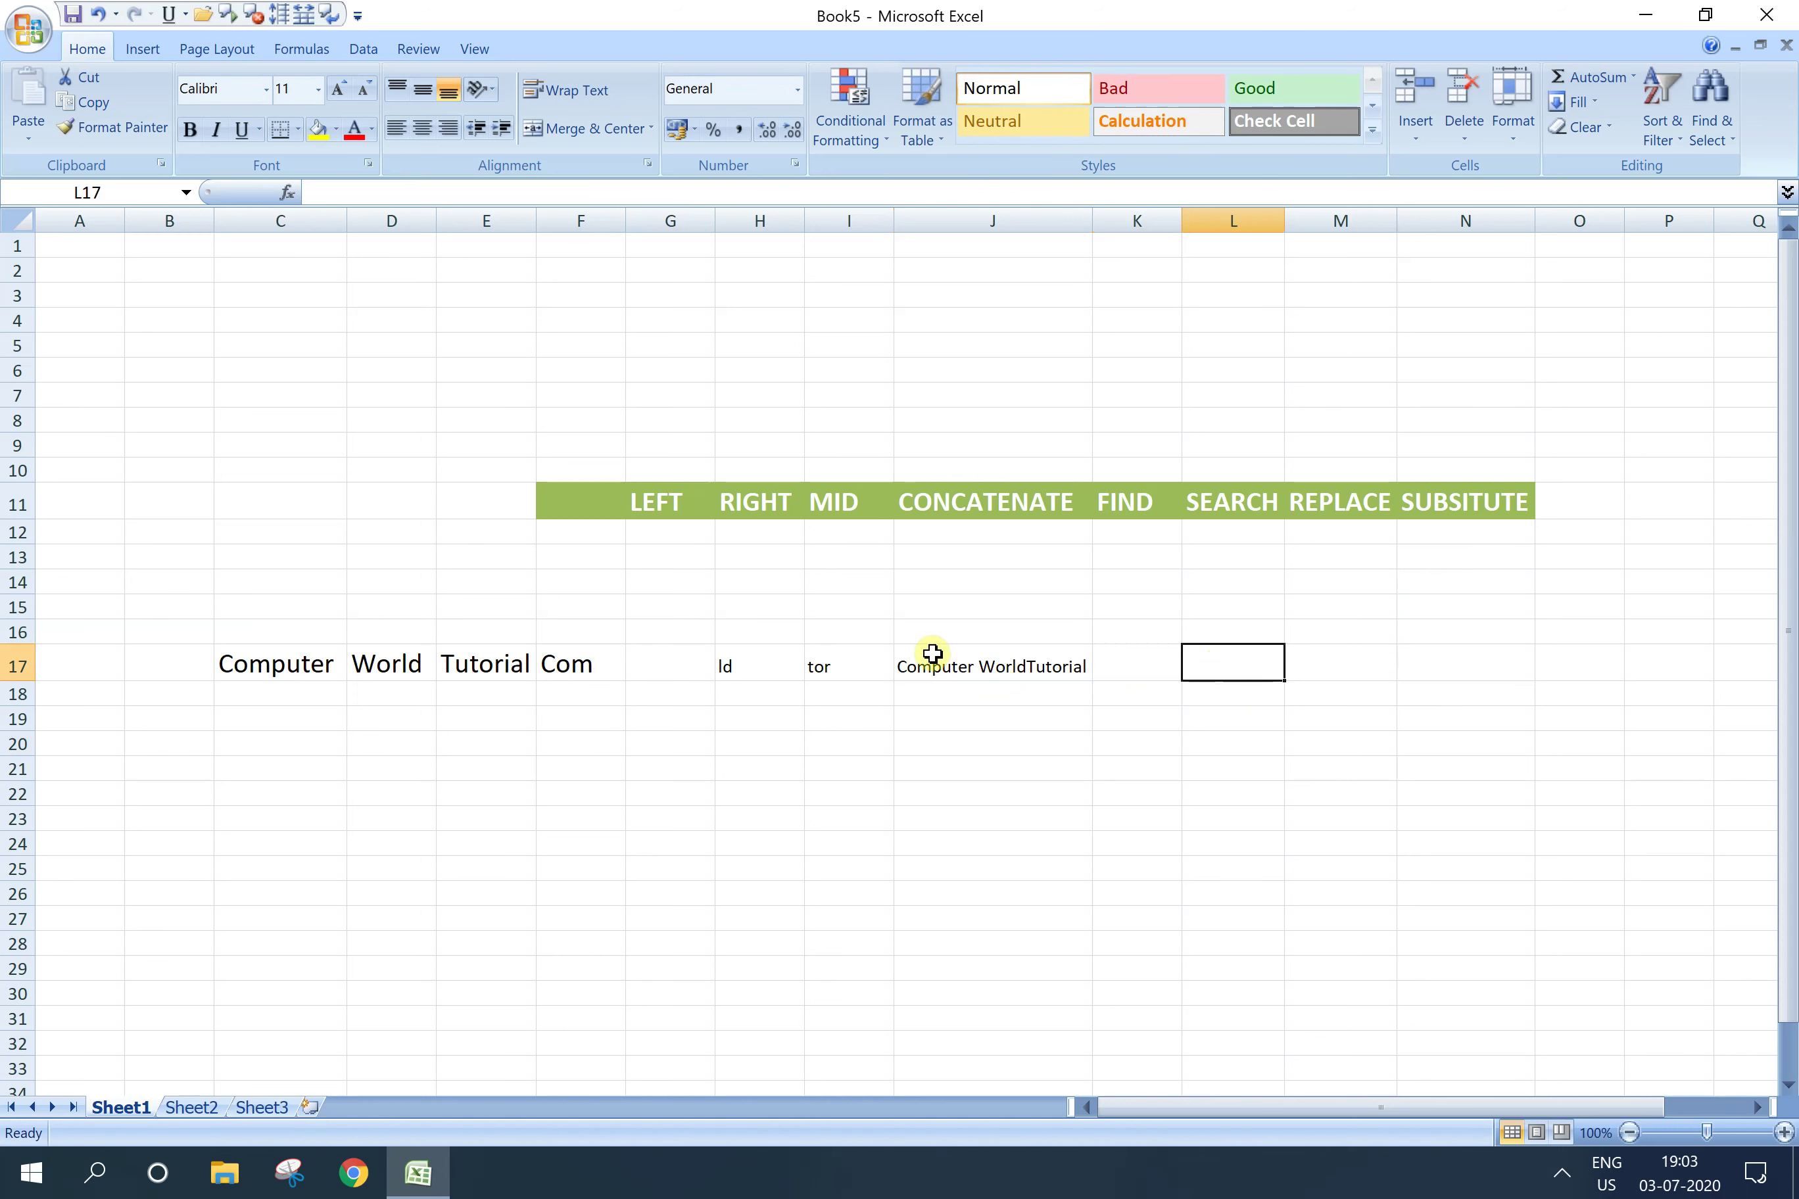
double_click(1145, 666)
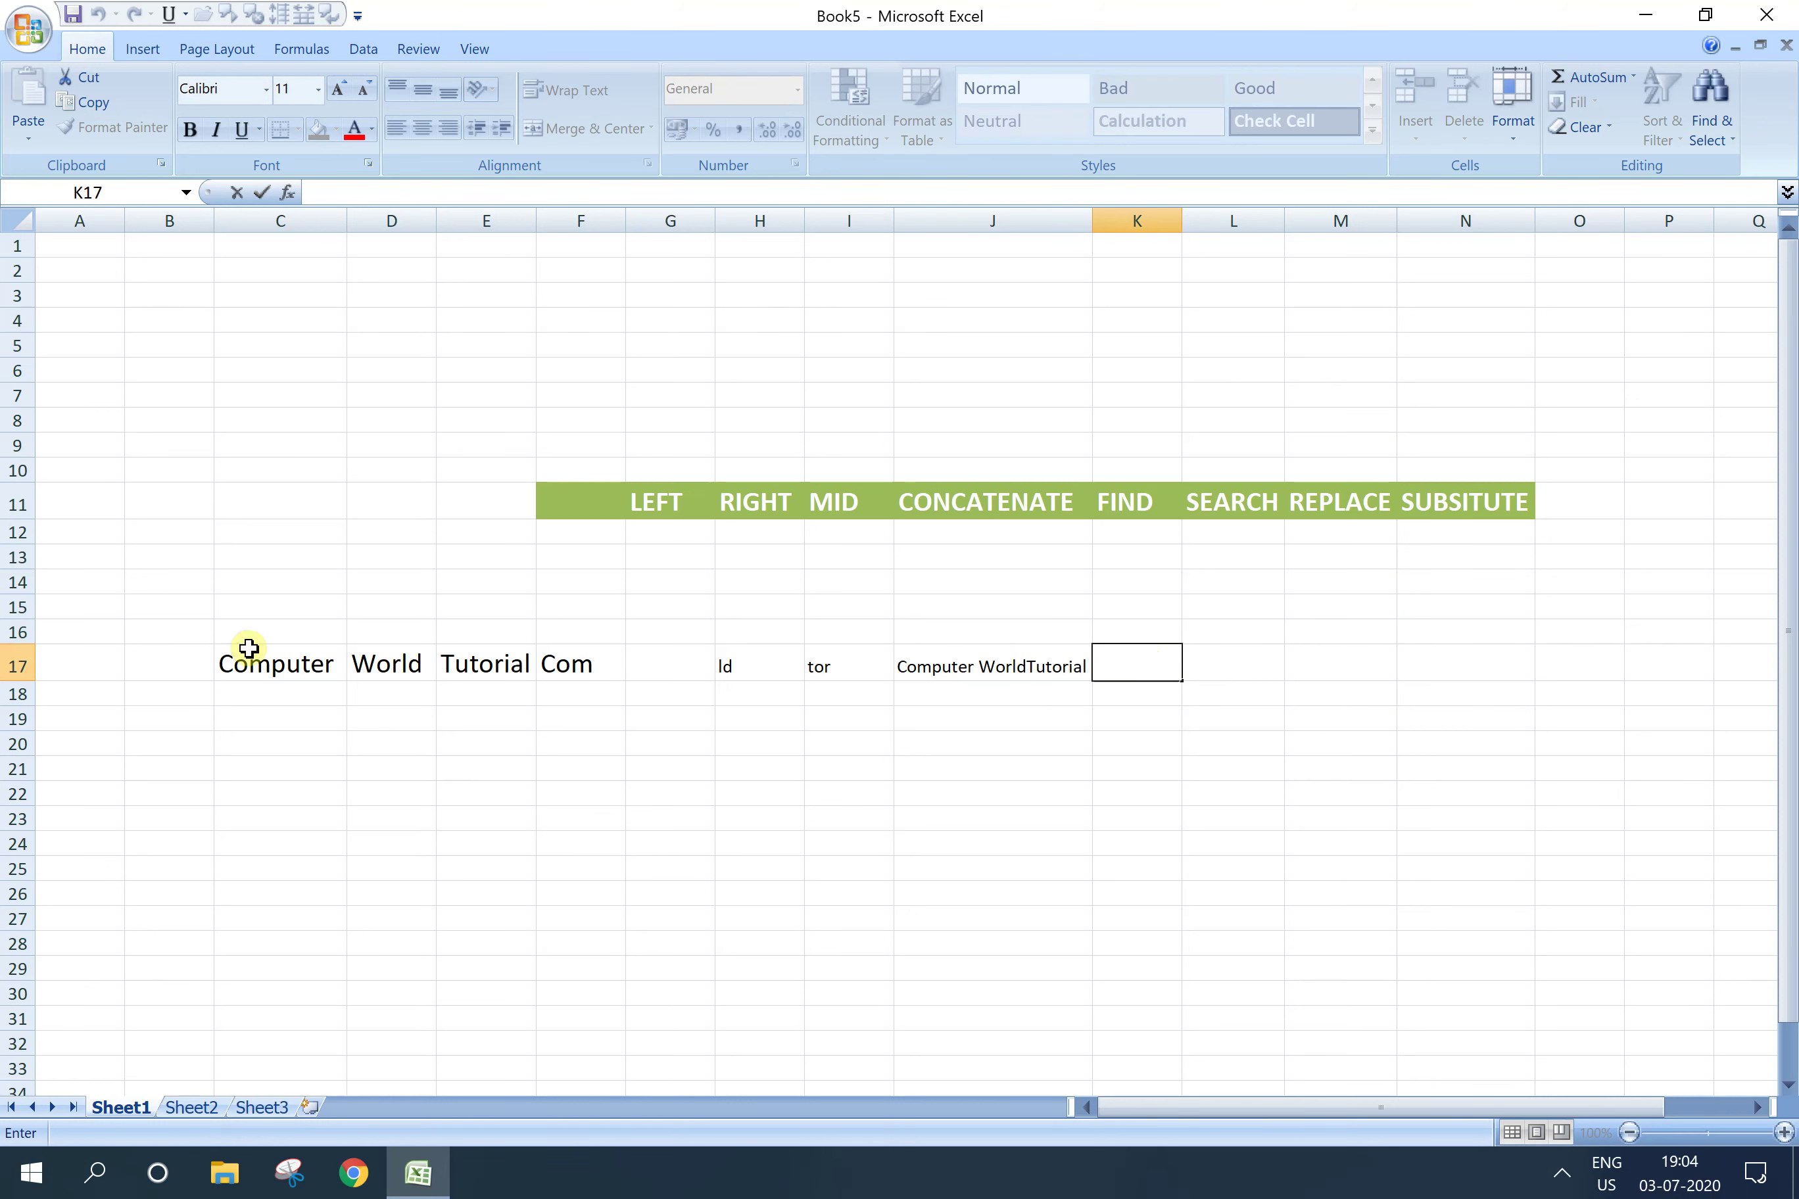
double_click(460, 660)
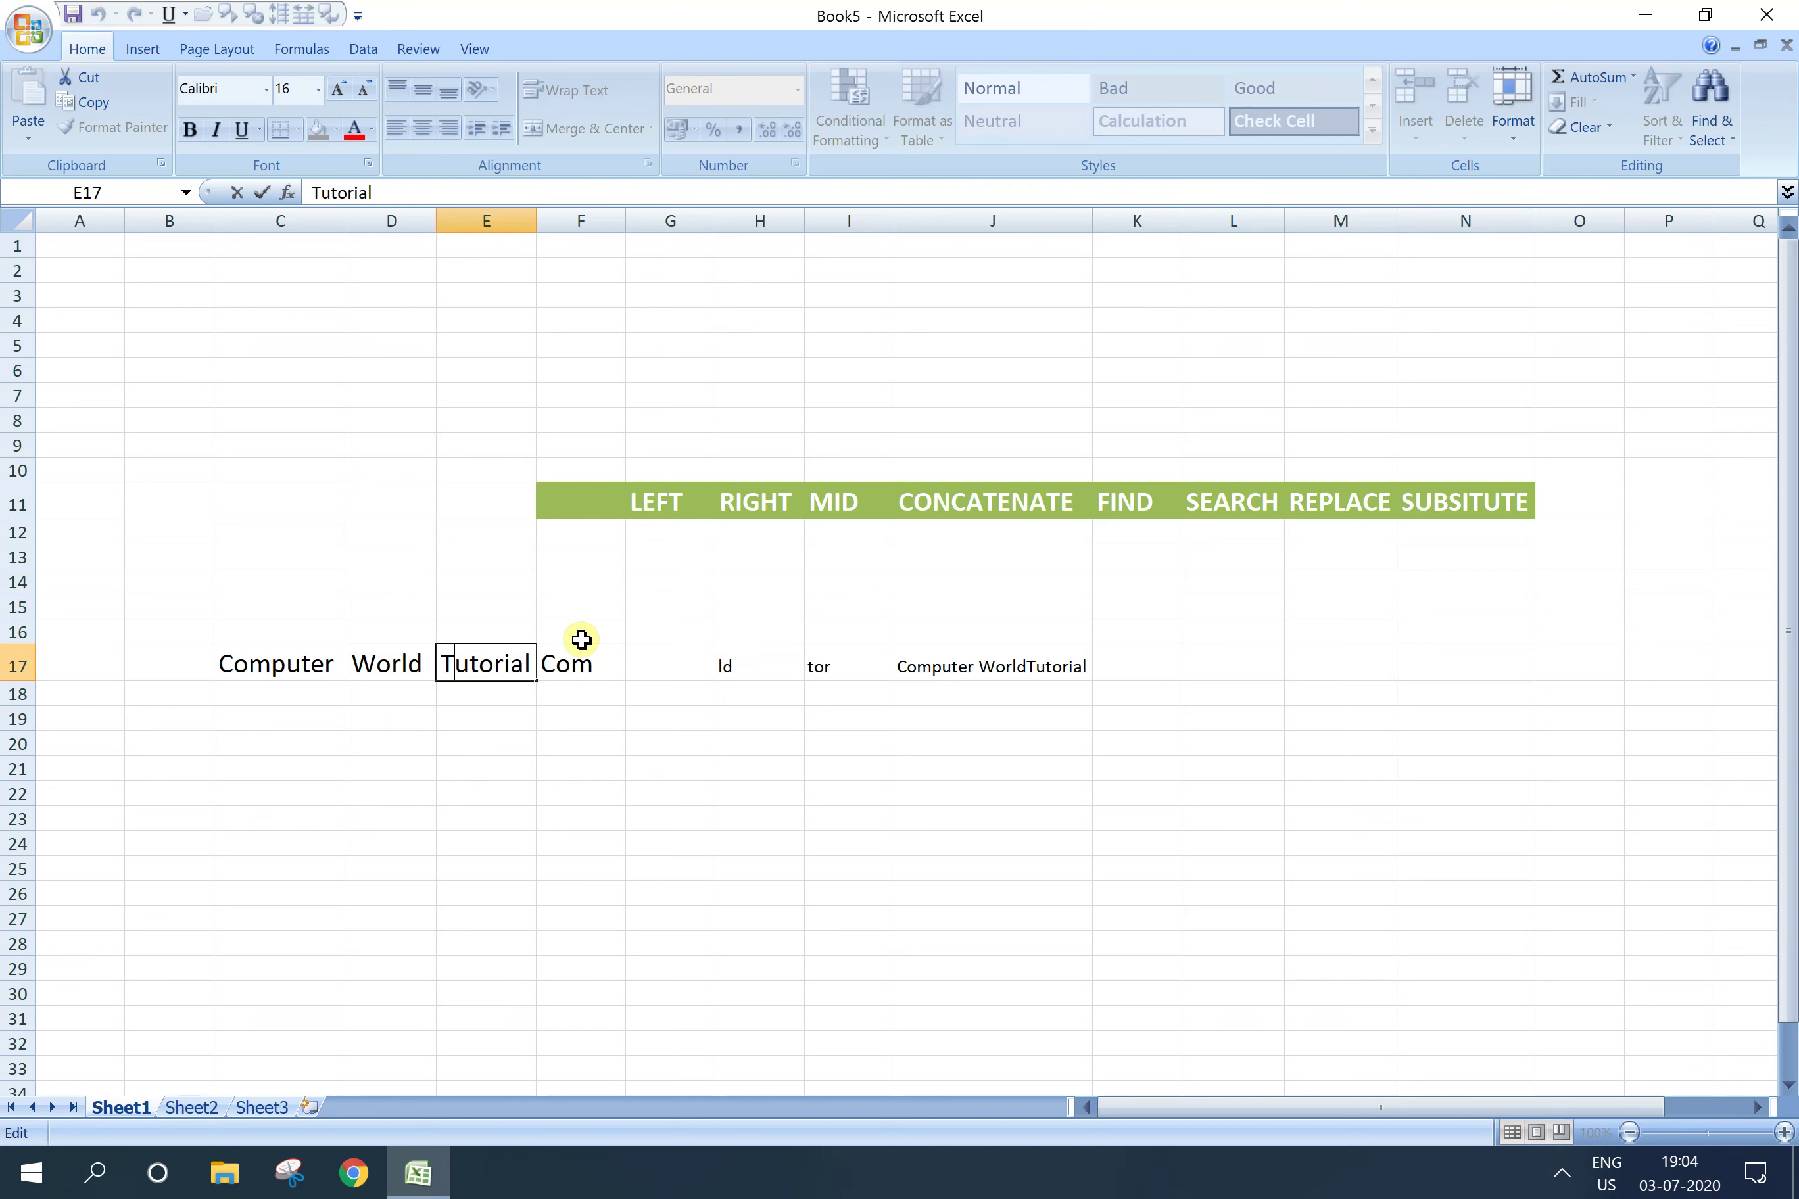
Step: Enter =FIND("t",E17) in K17 to return 3 from 'Tutorial'
double_click(1123, 660)
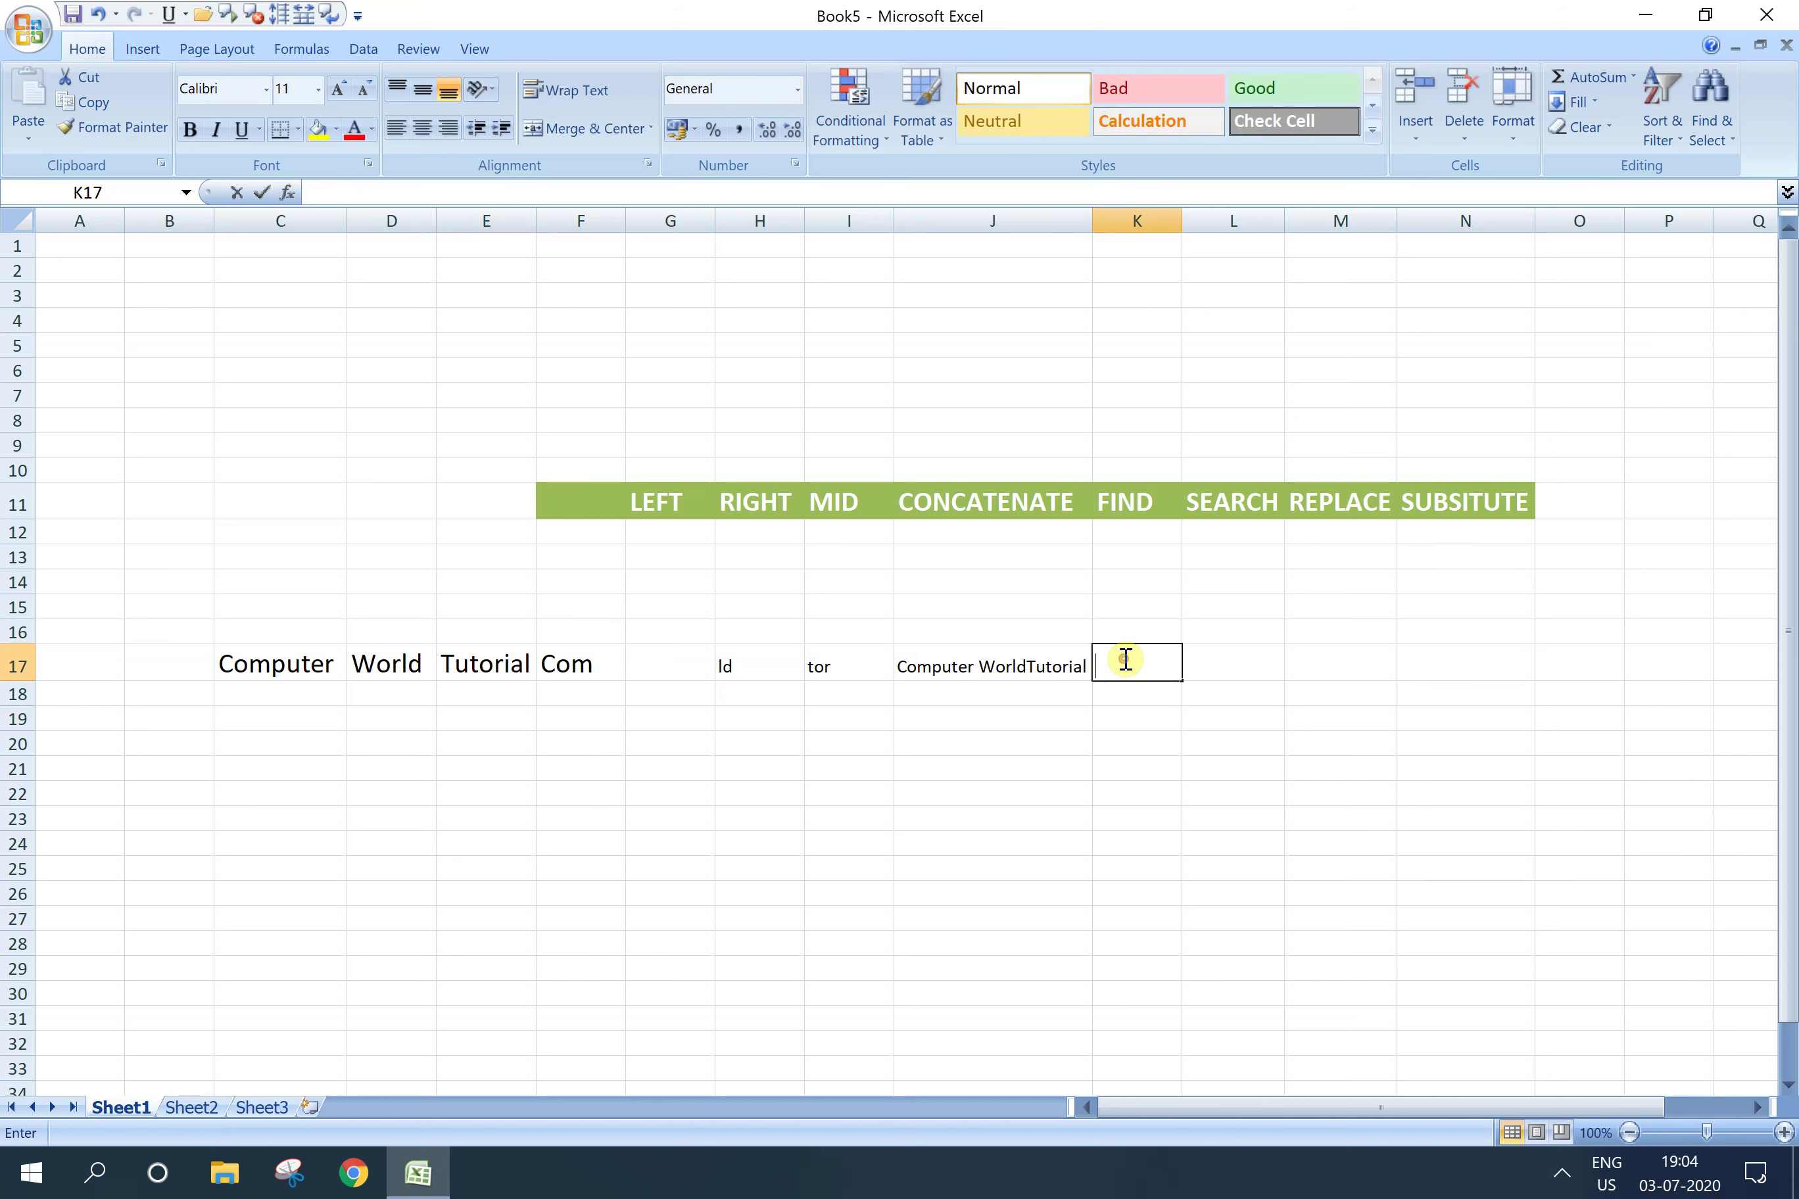
type("=find(")
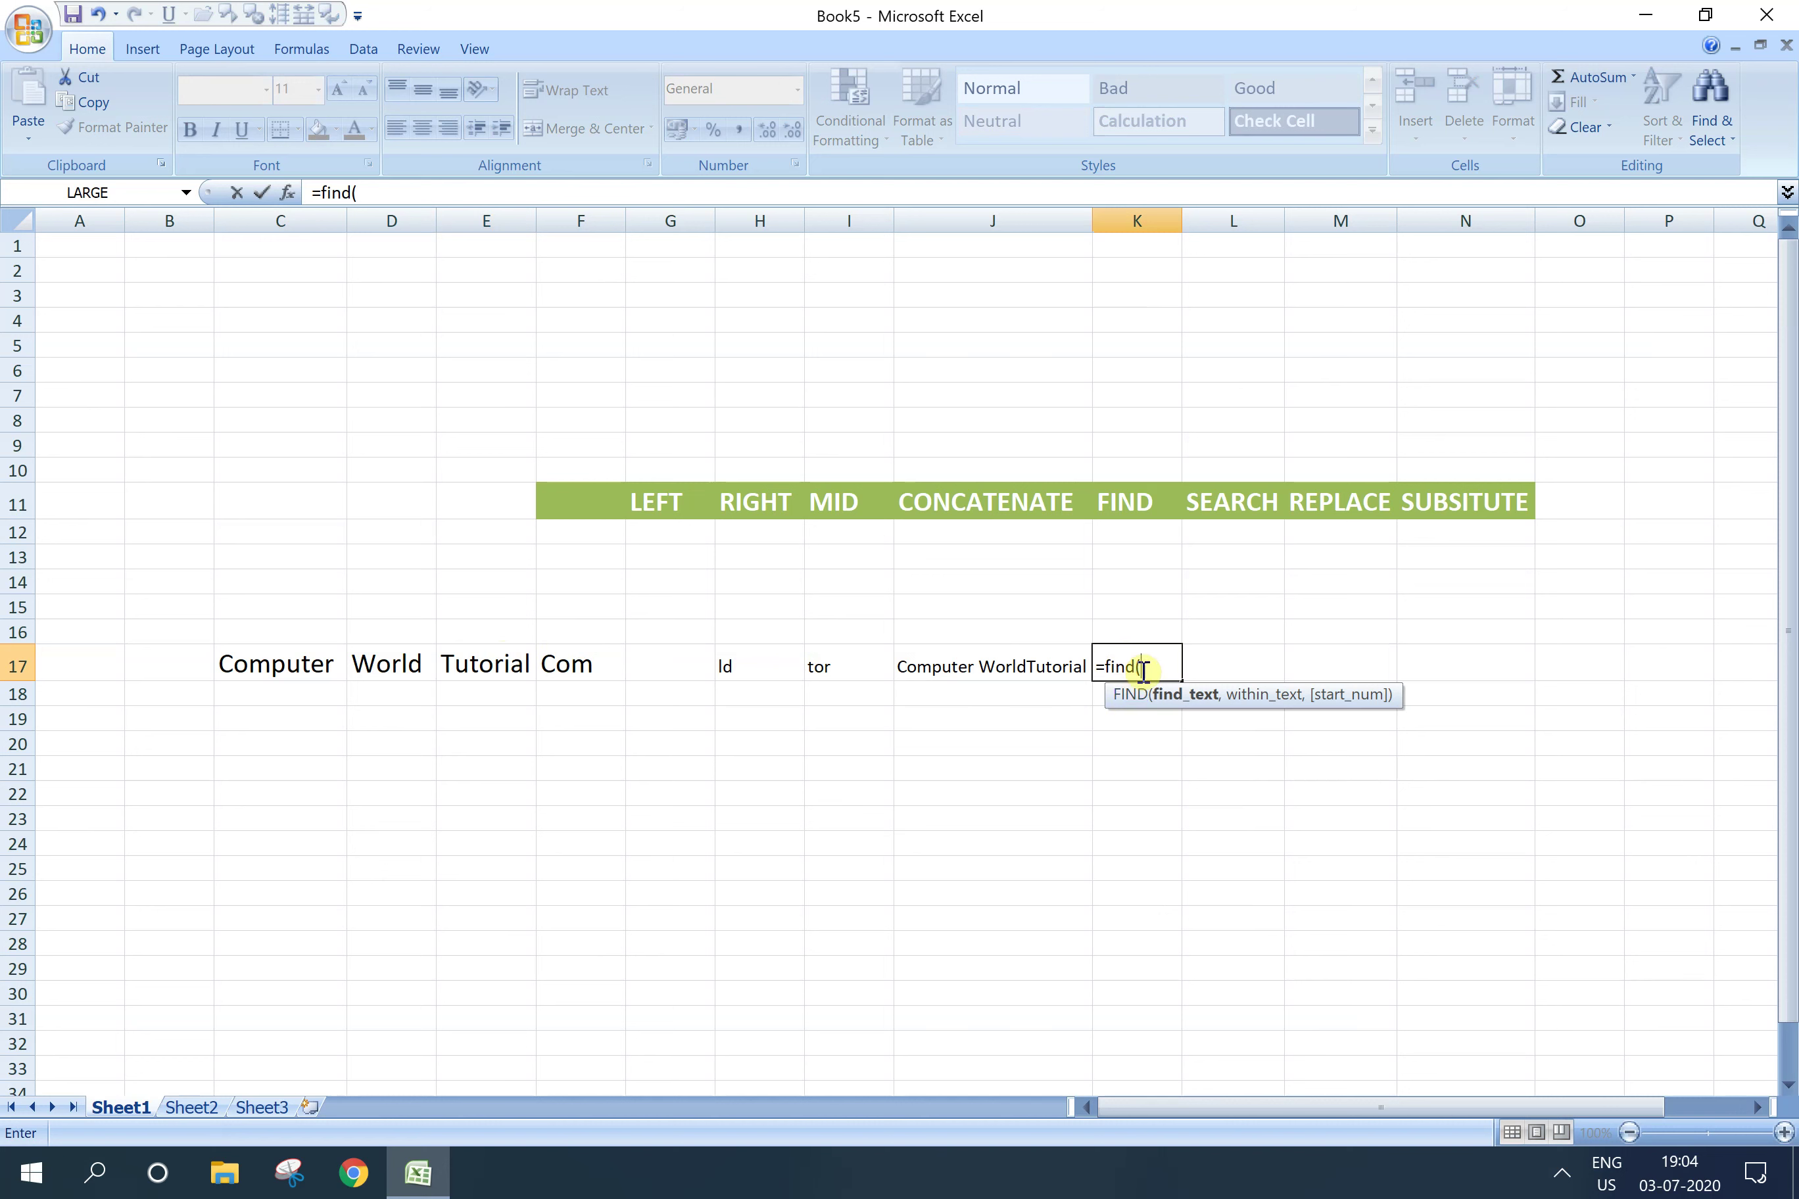
type("\"")
type("t")
type("\",")
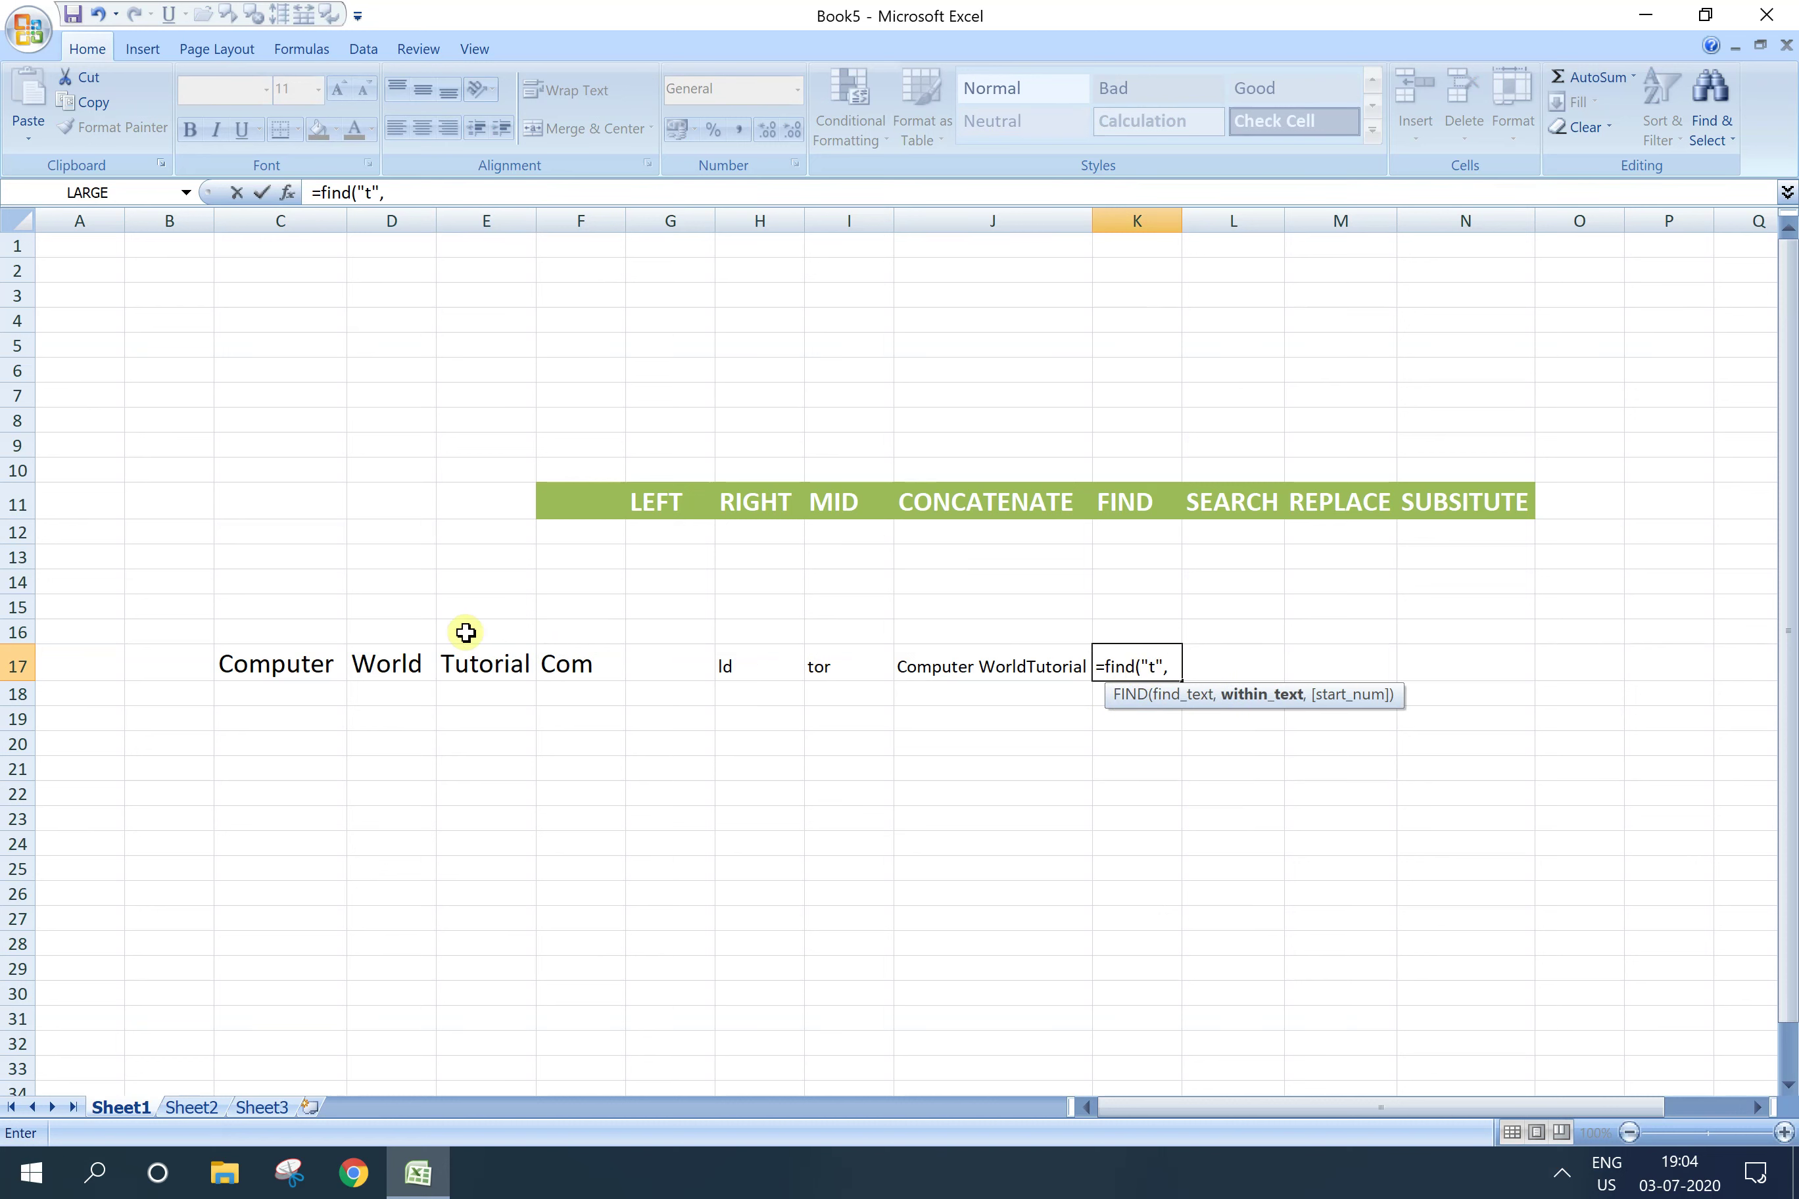
left_click(468, 656)
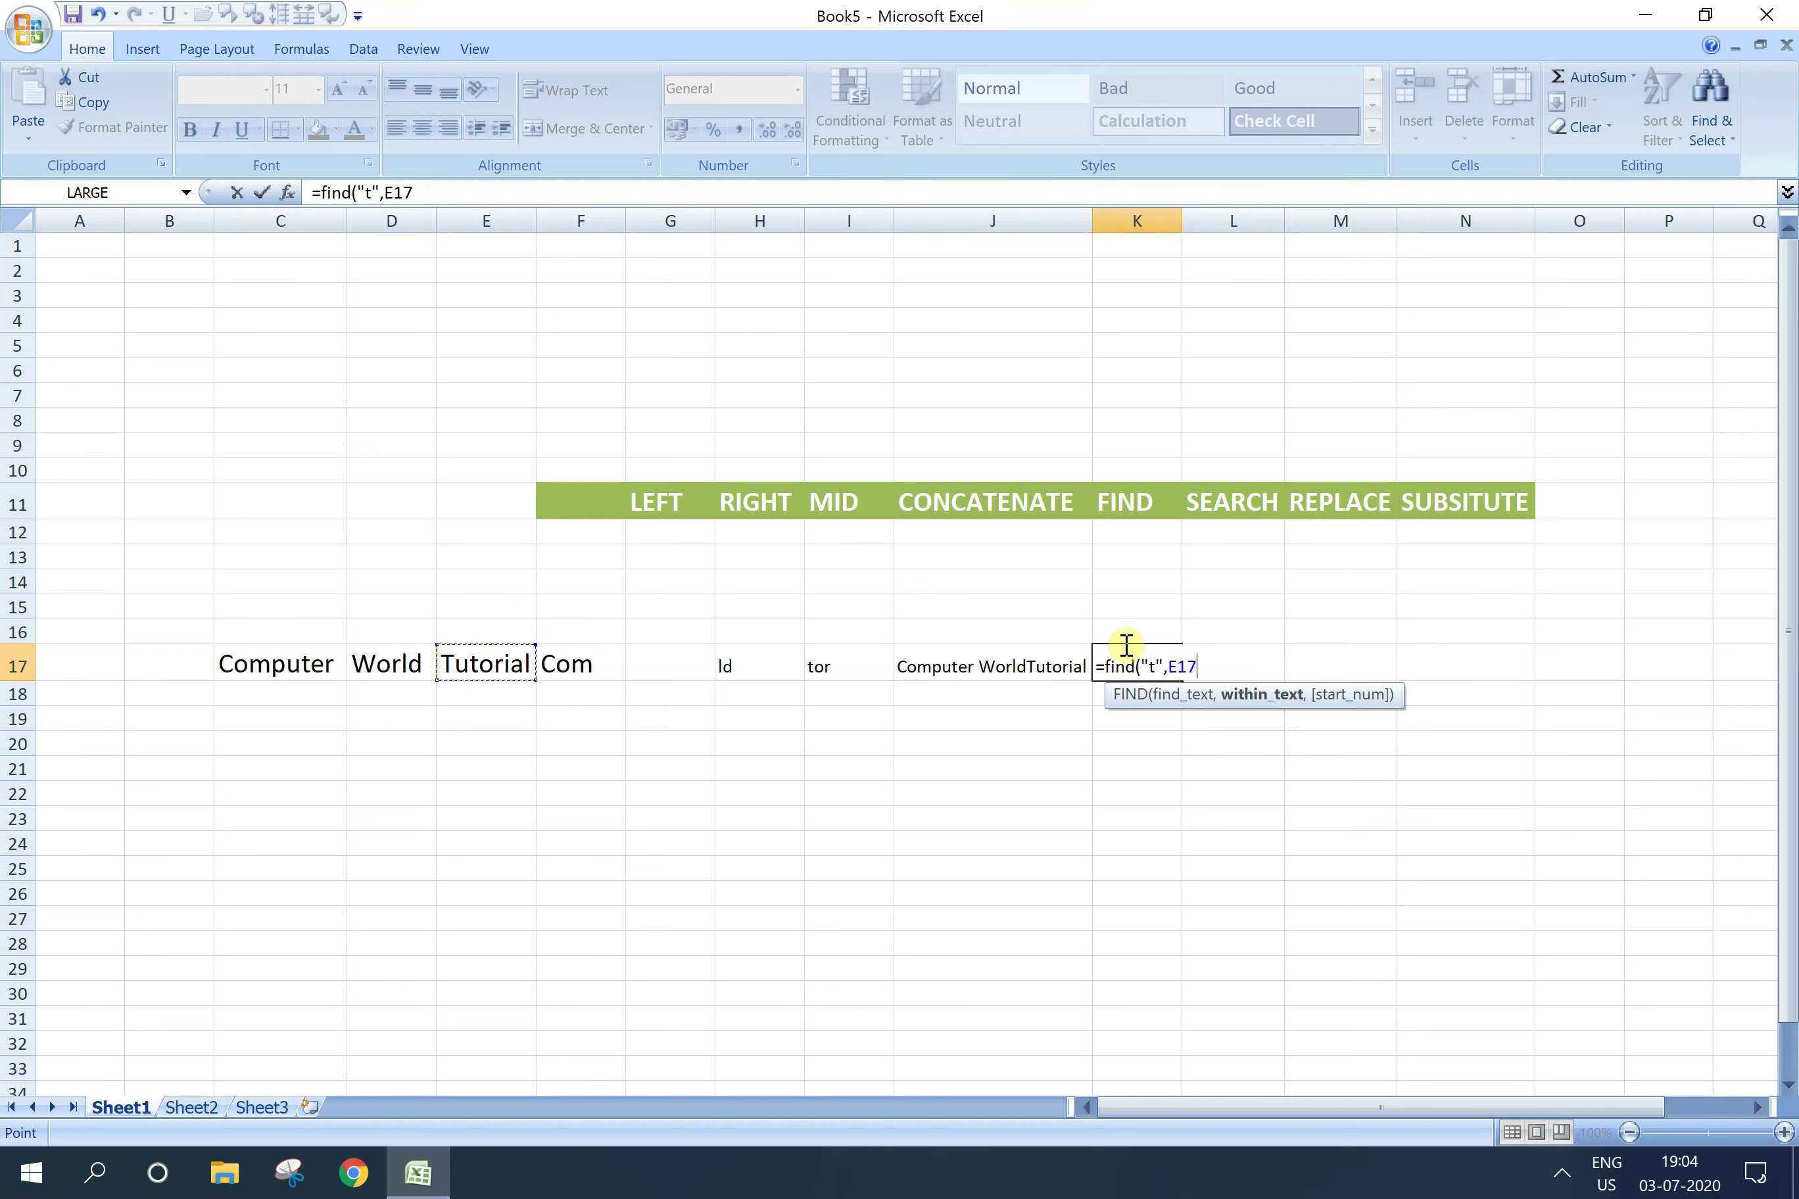
type(")")
key("Return")
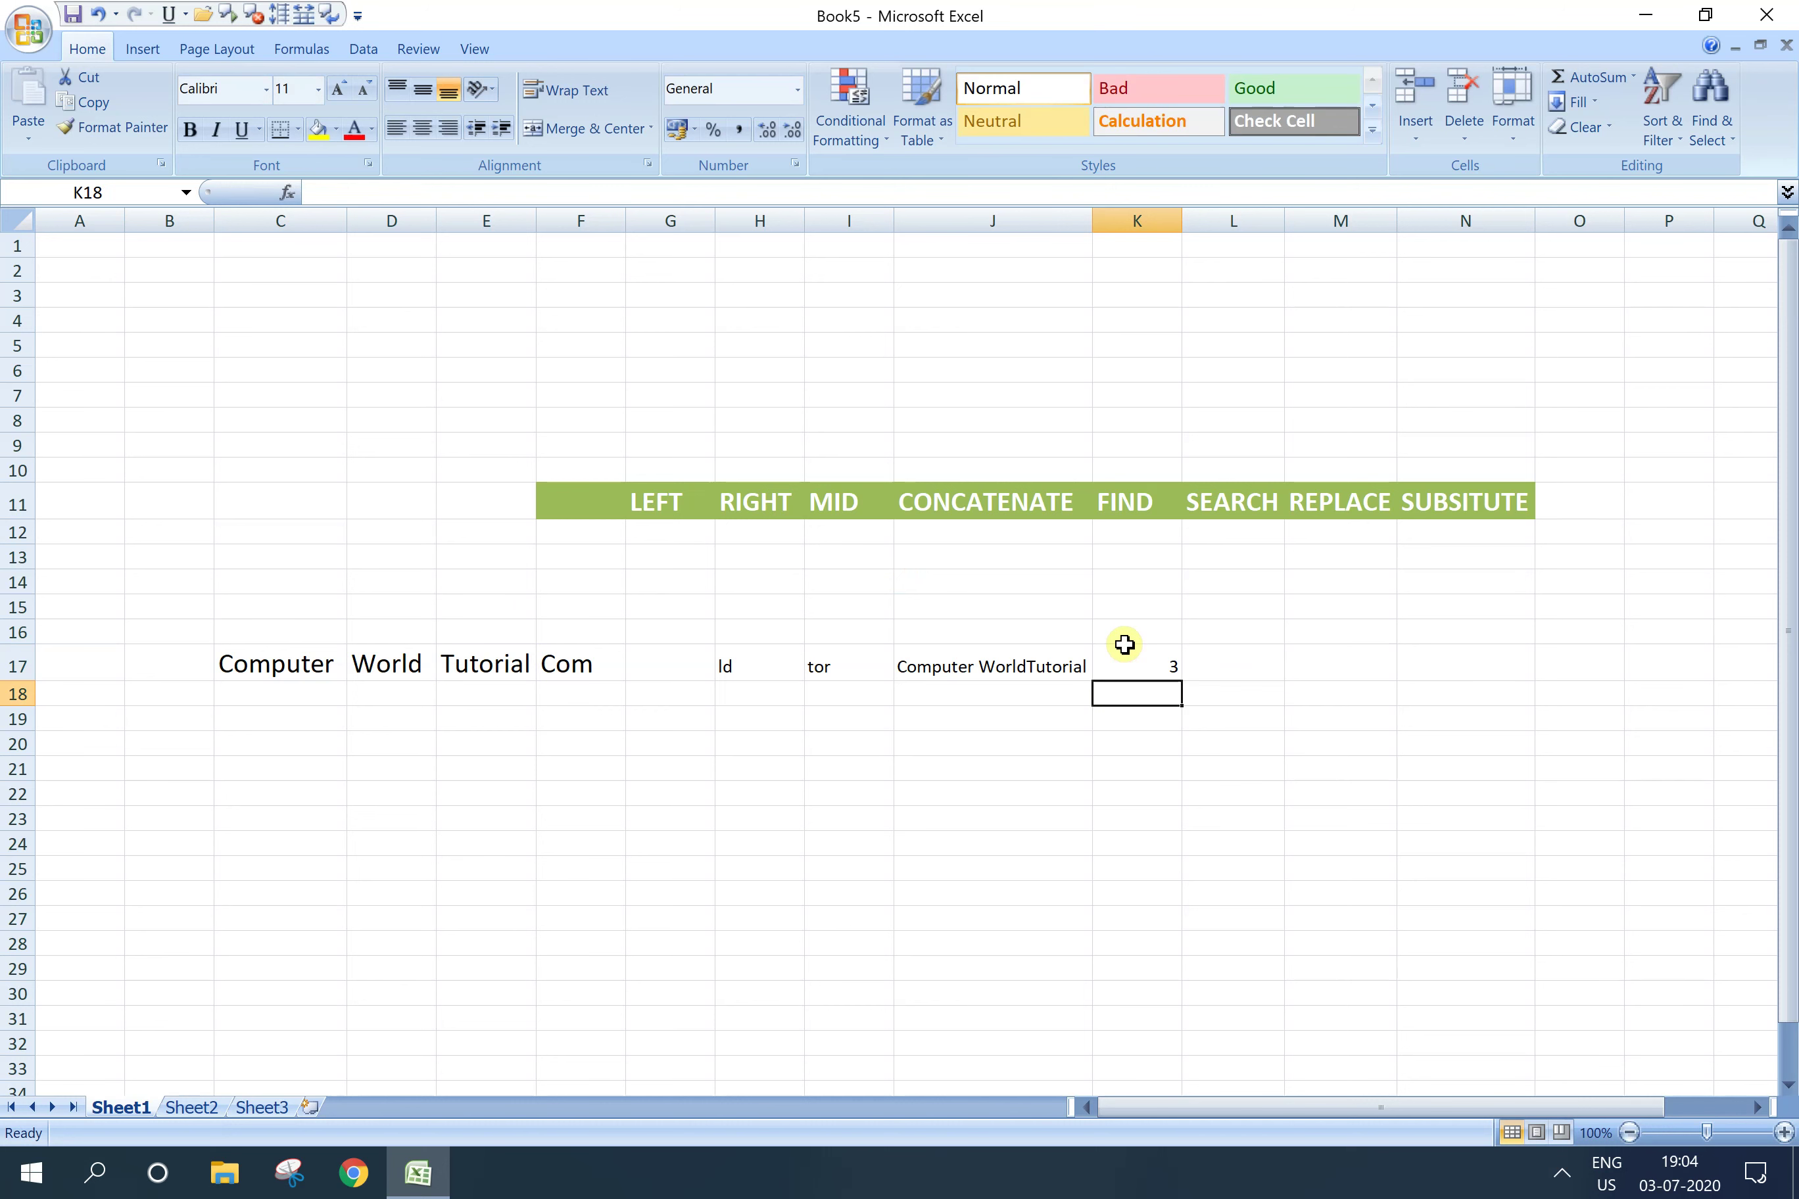
left_click(1156, 670)
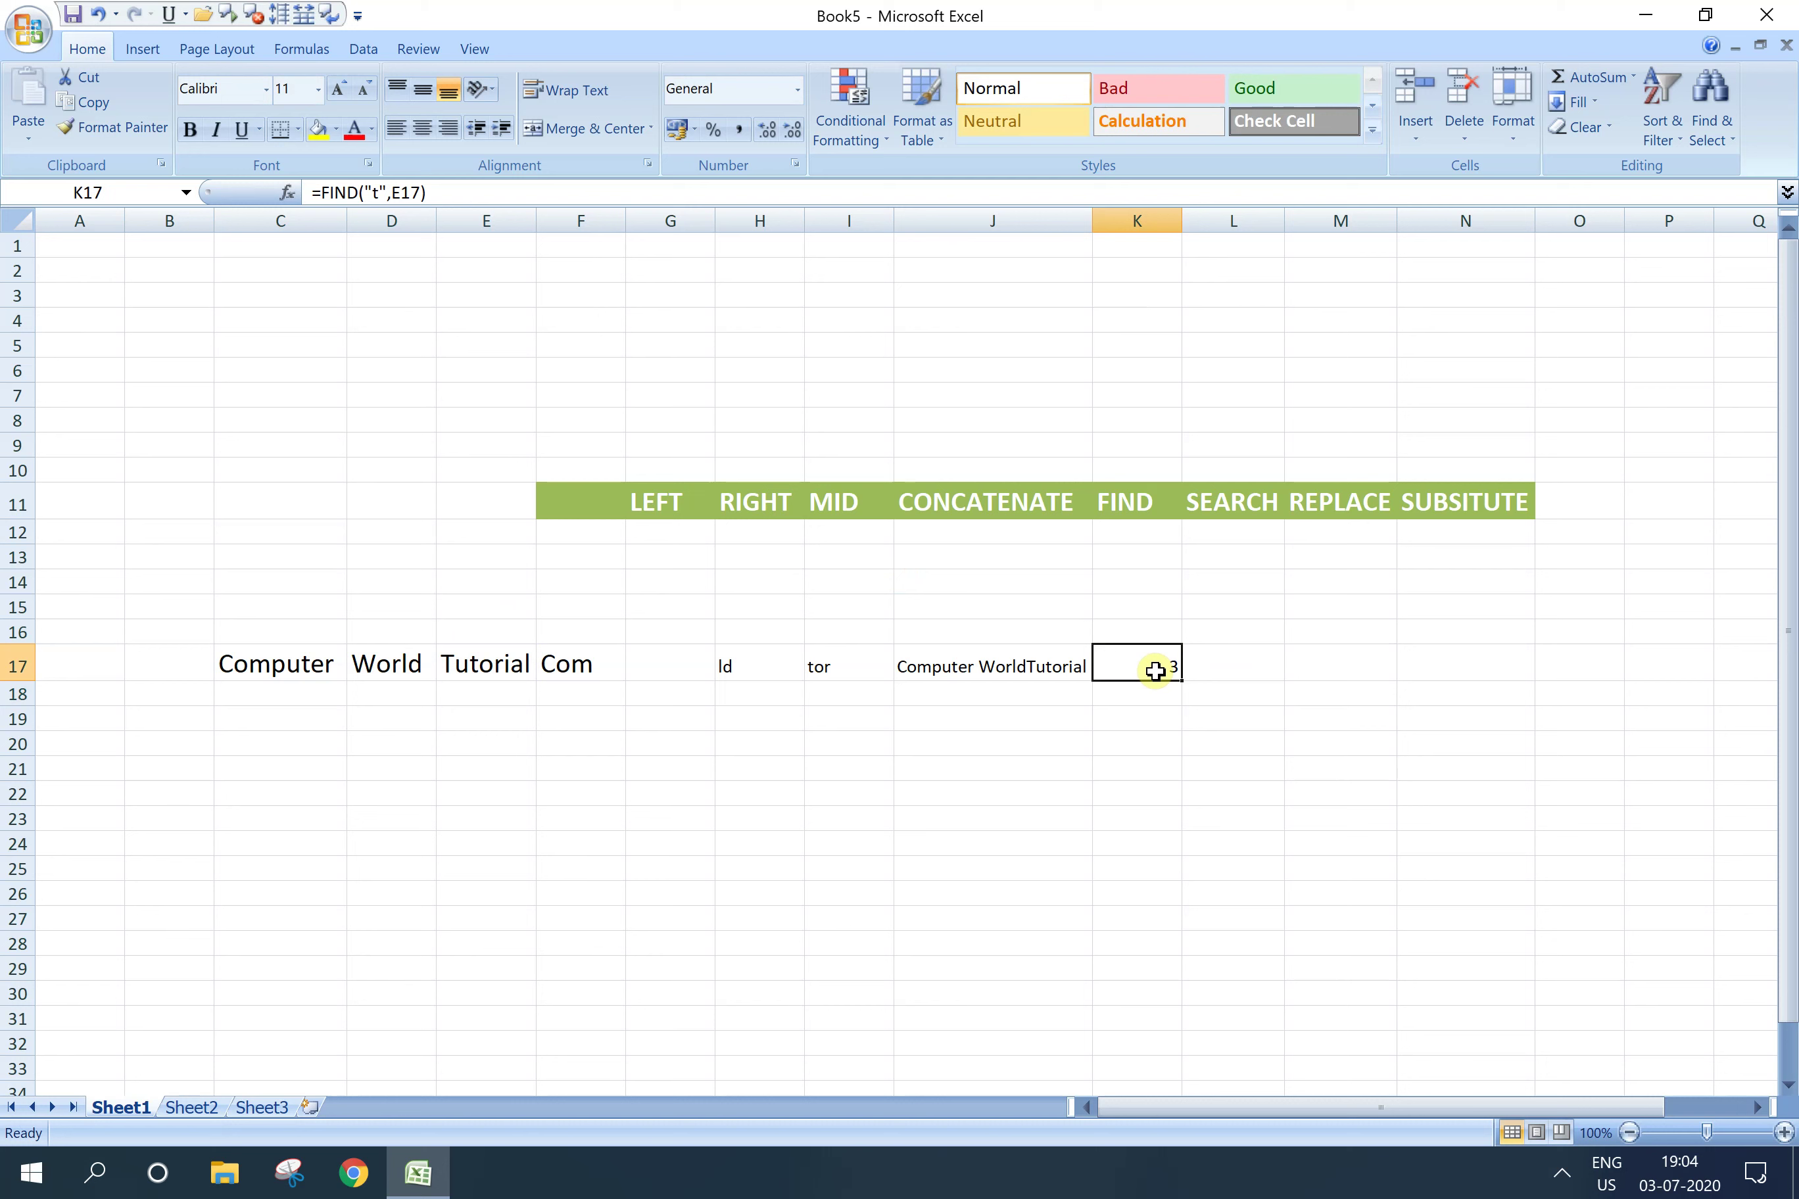
left_click(1134, 502)
left_click(1239, 511)
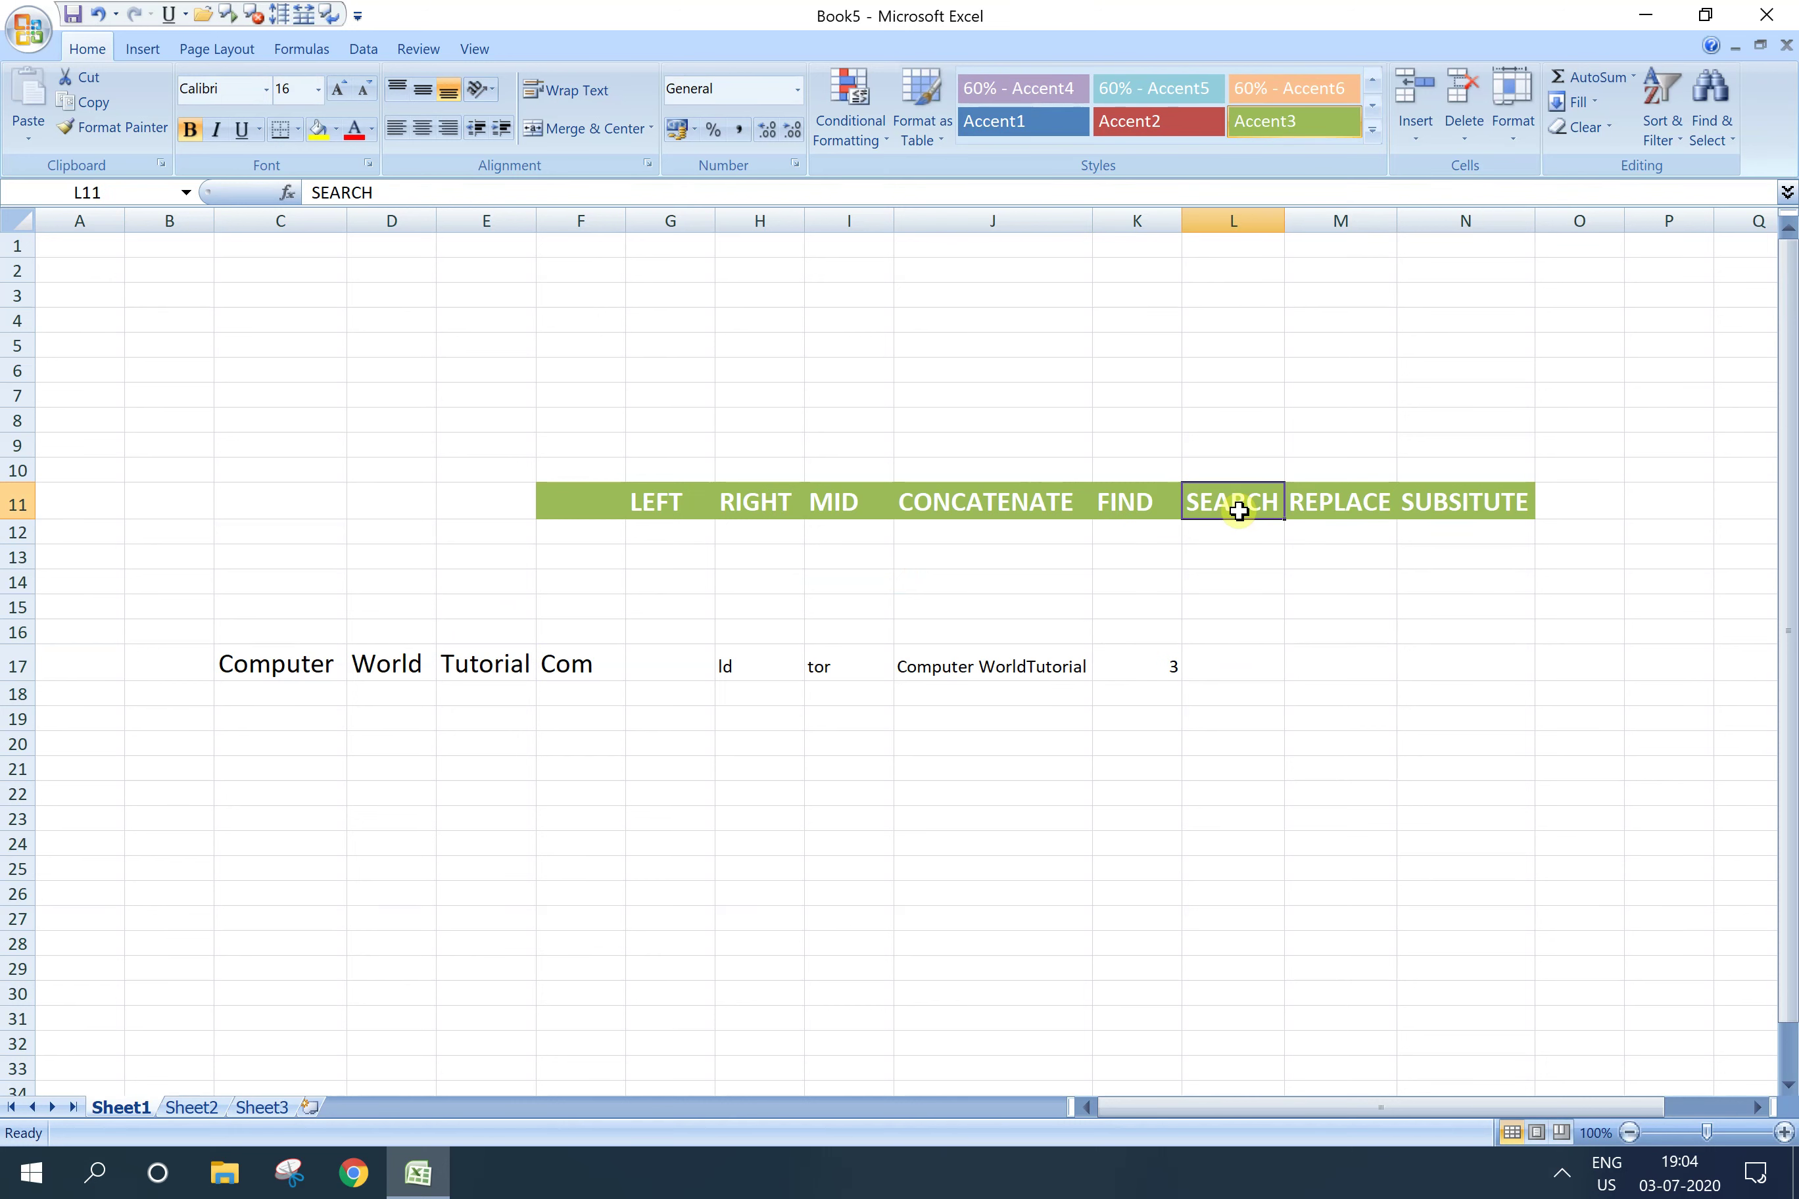
double_click(1211, 671)
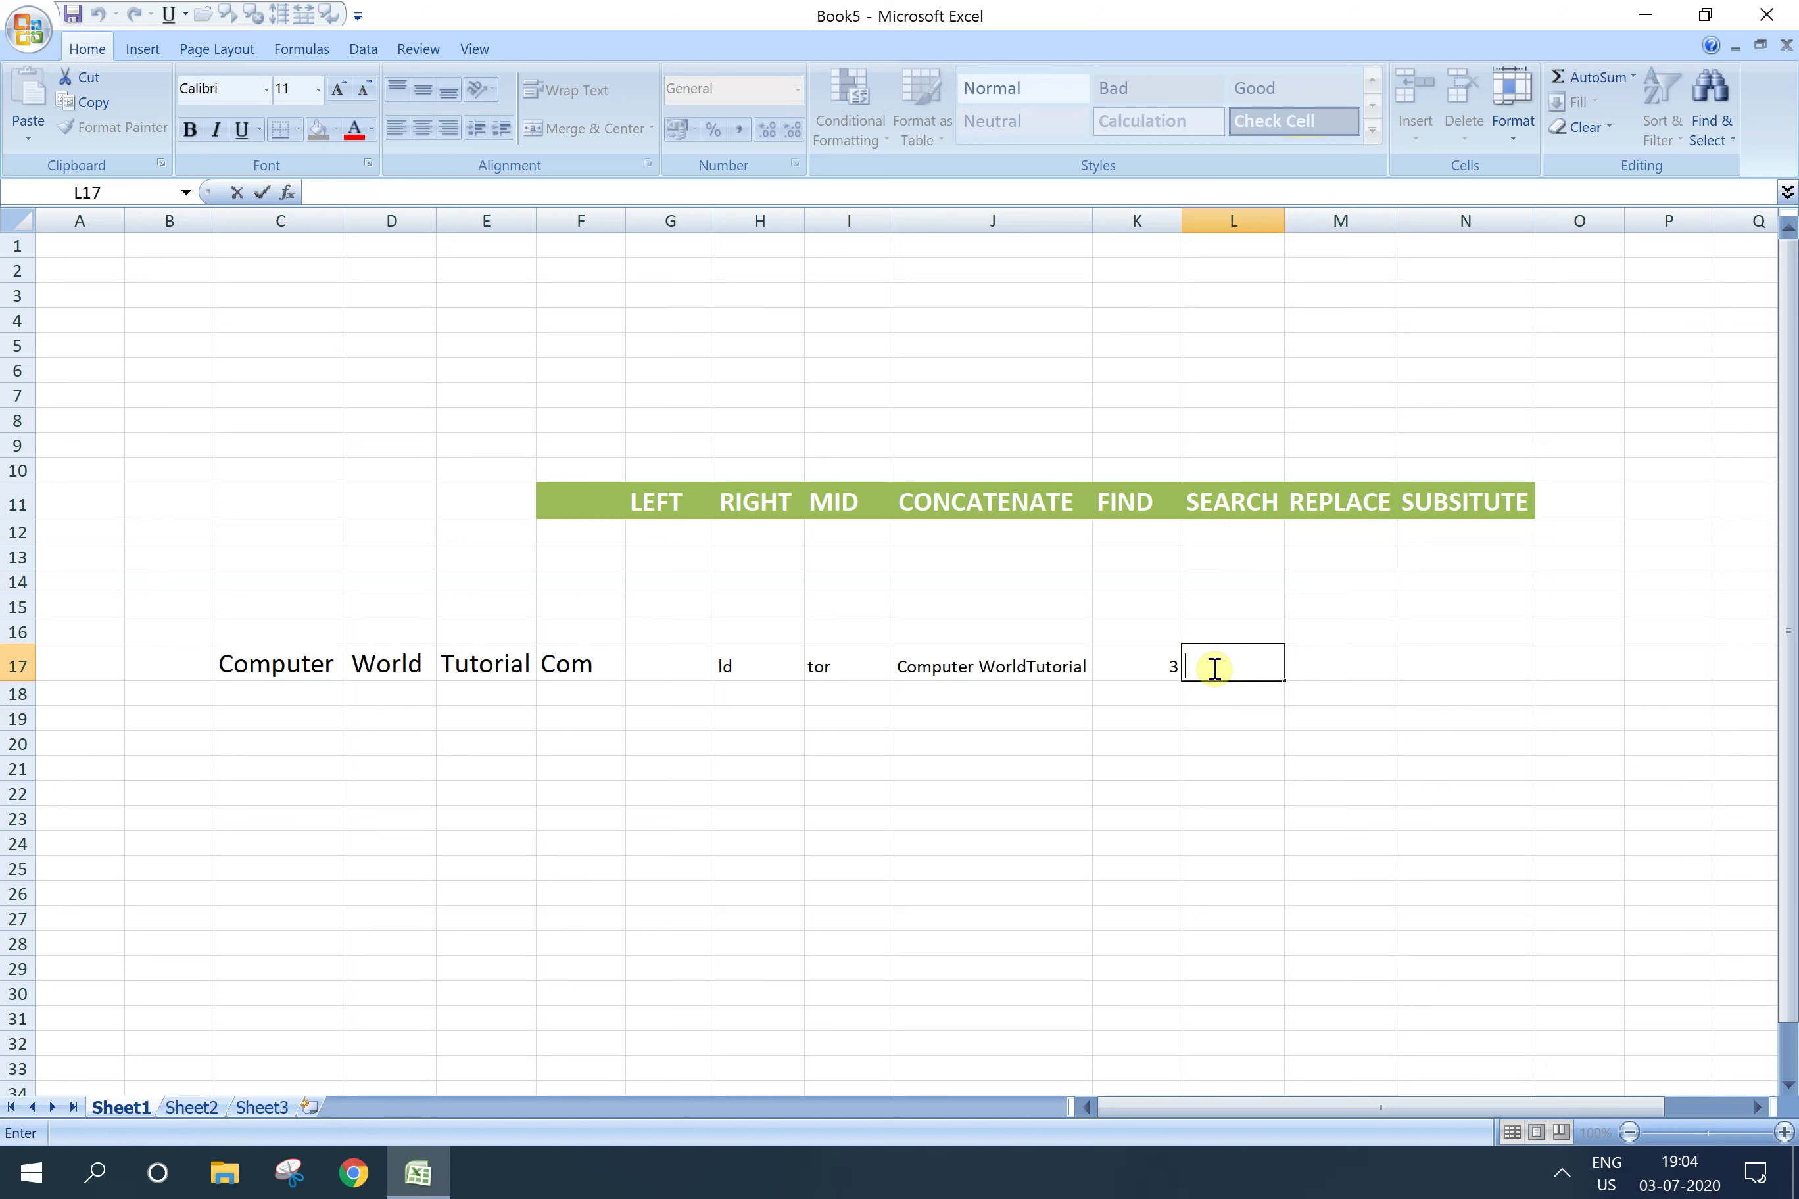
Step: Start the formula =SEARCH("t",E17 in L17 under SEARCH
type("=sear")
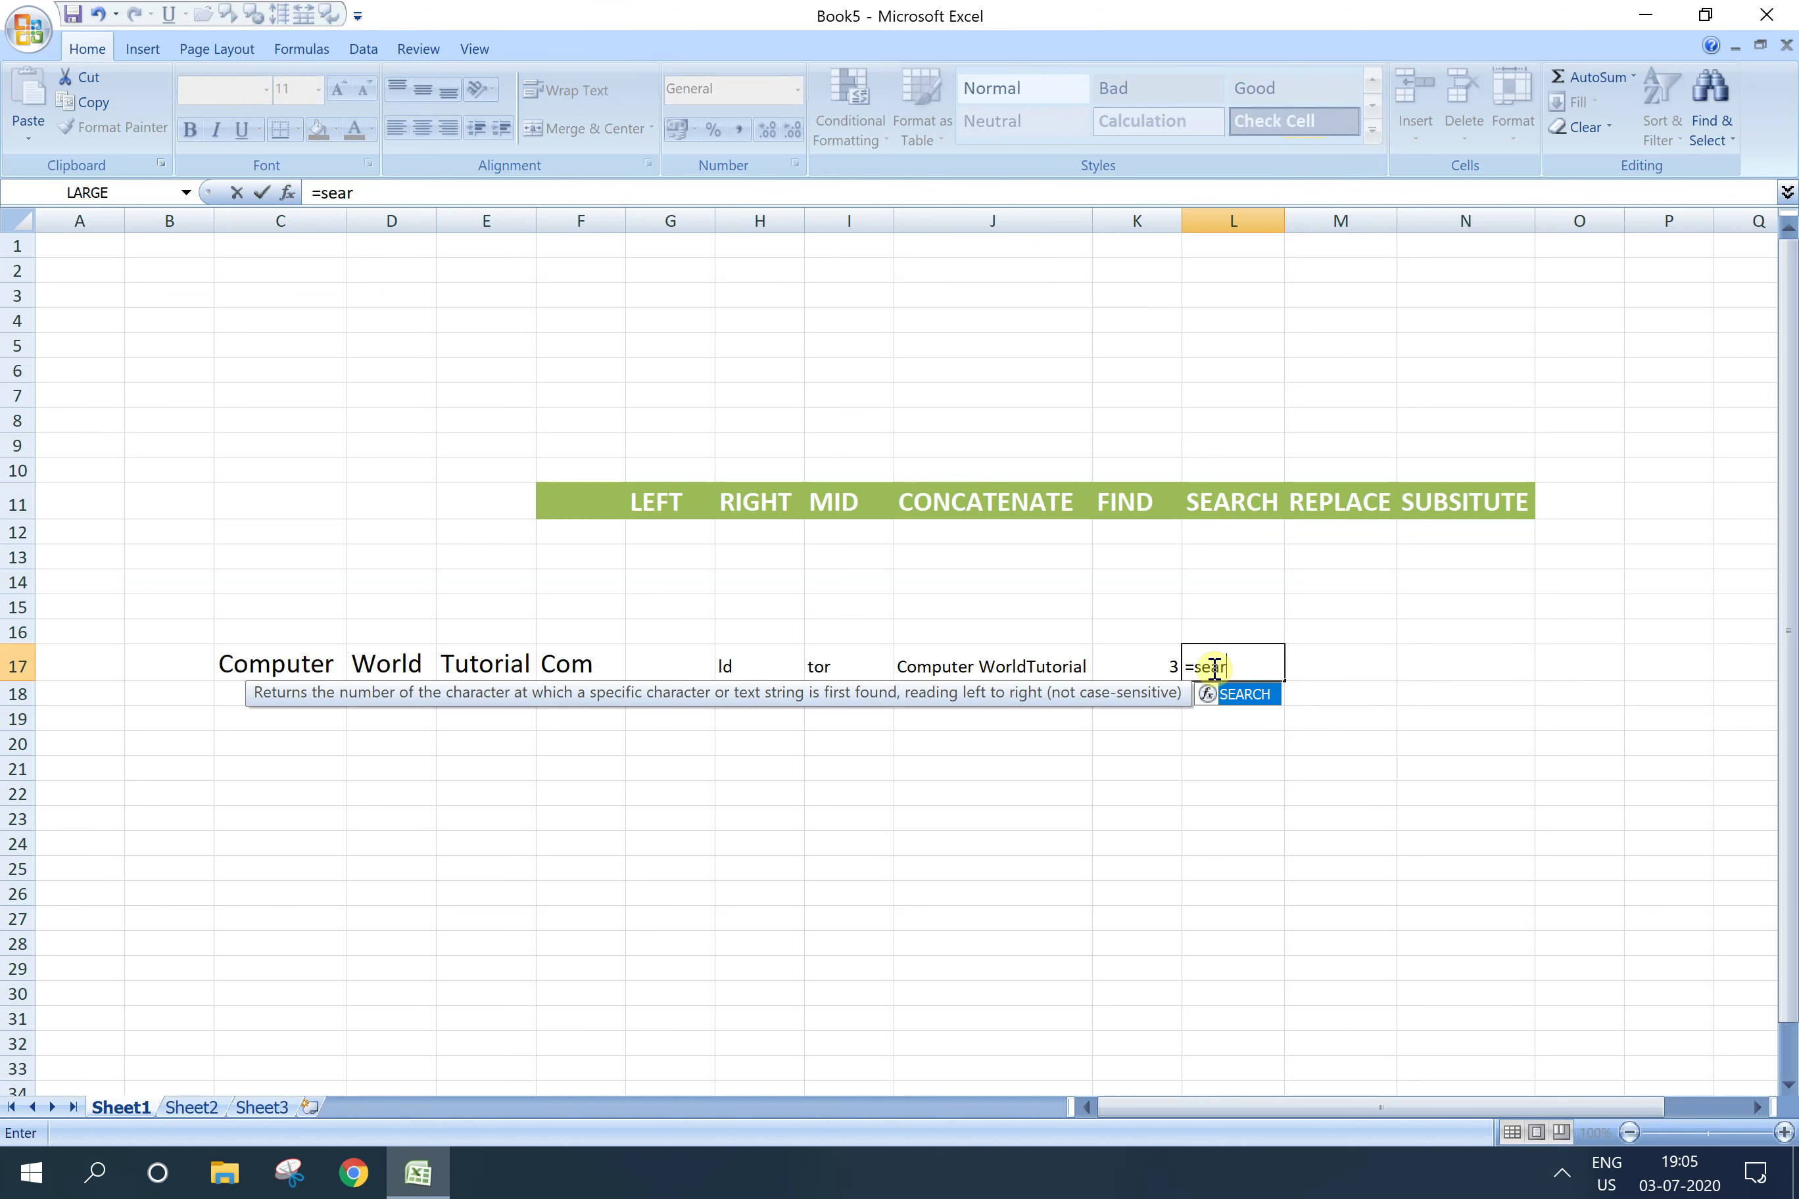
type("ch(")
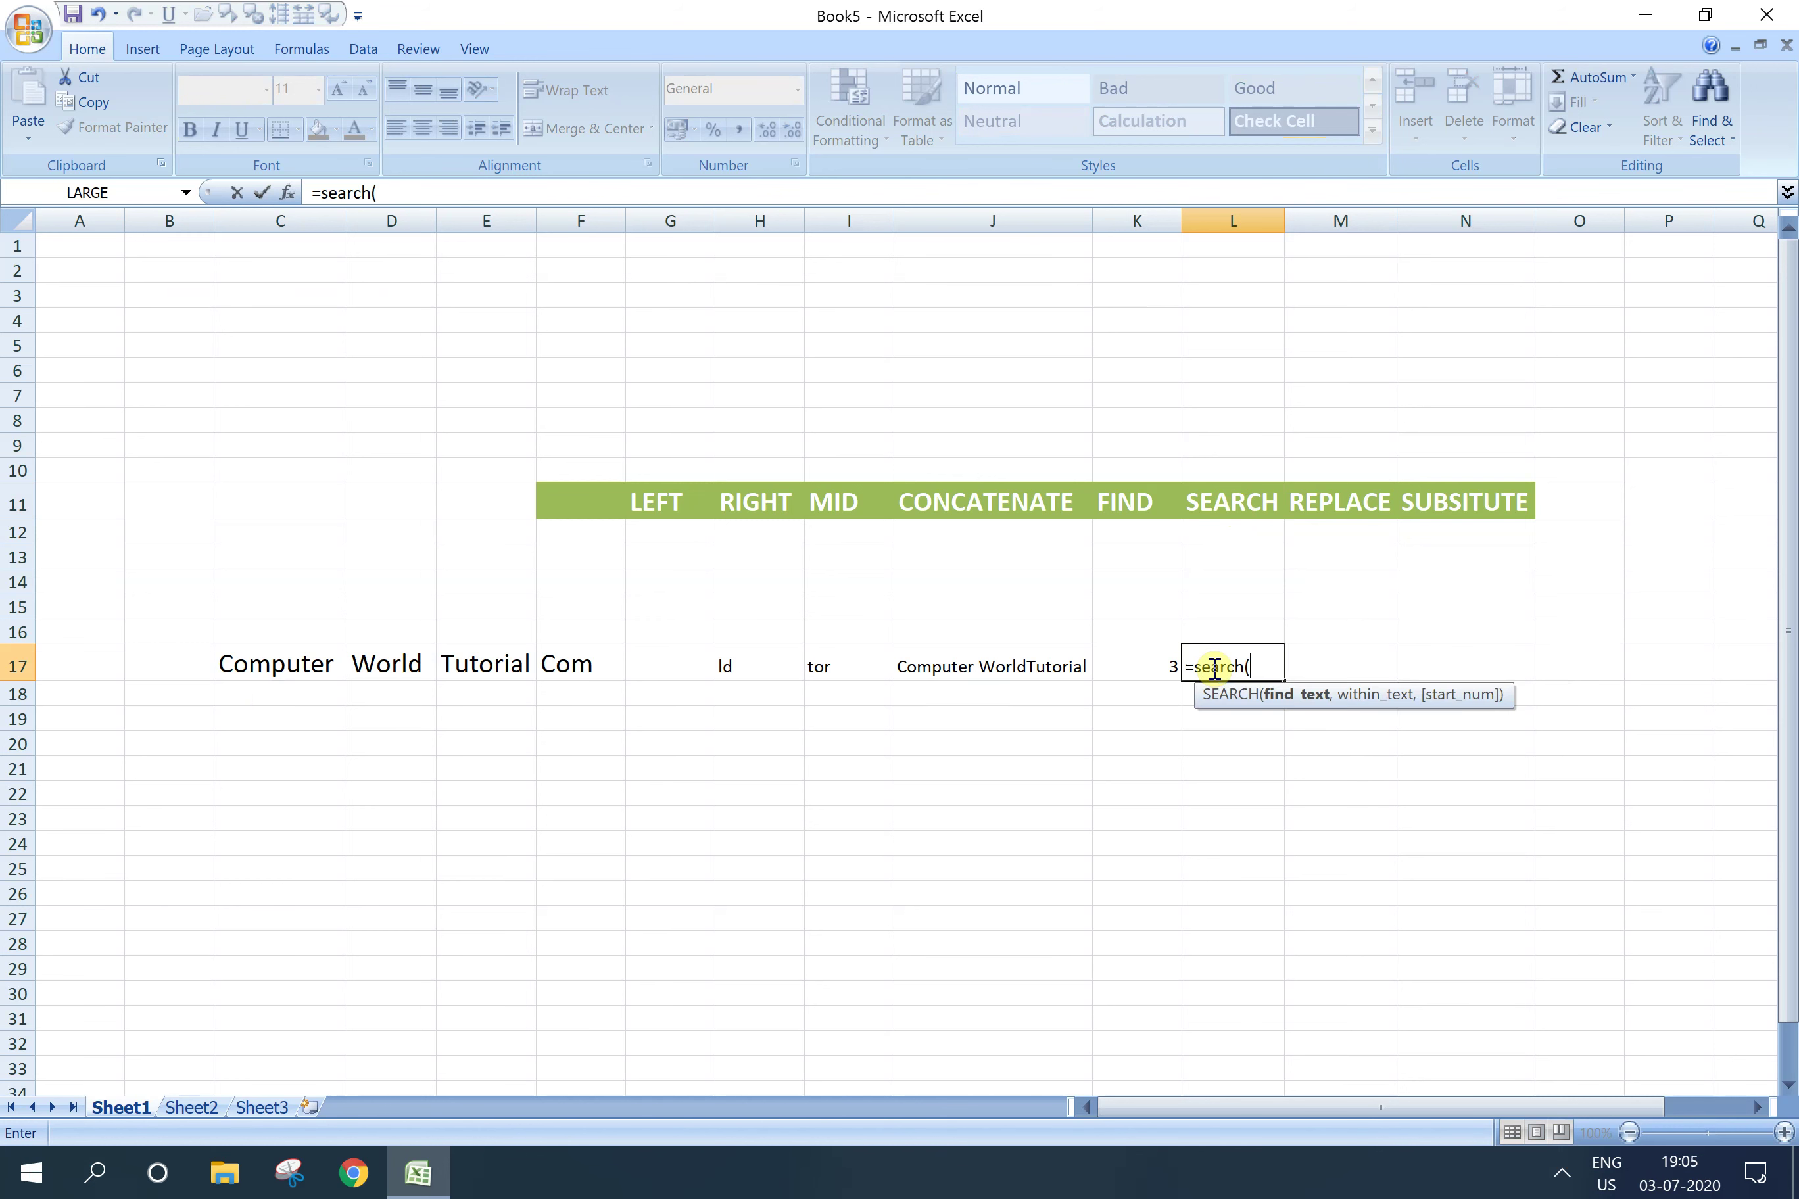
type("\"t\"")
type(",")
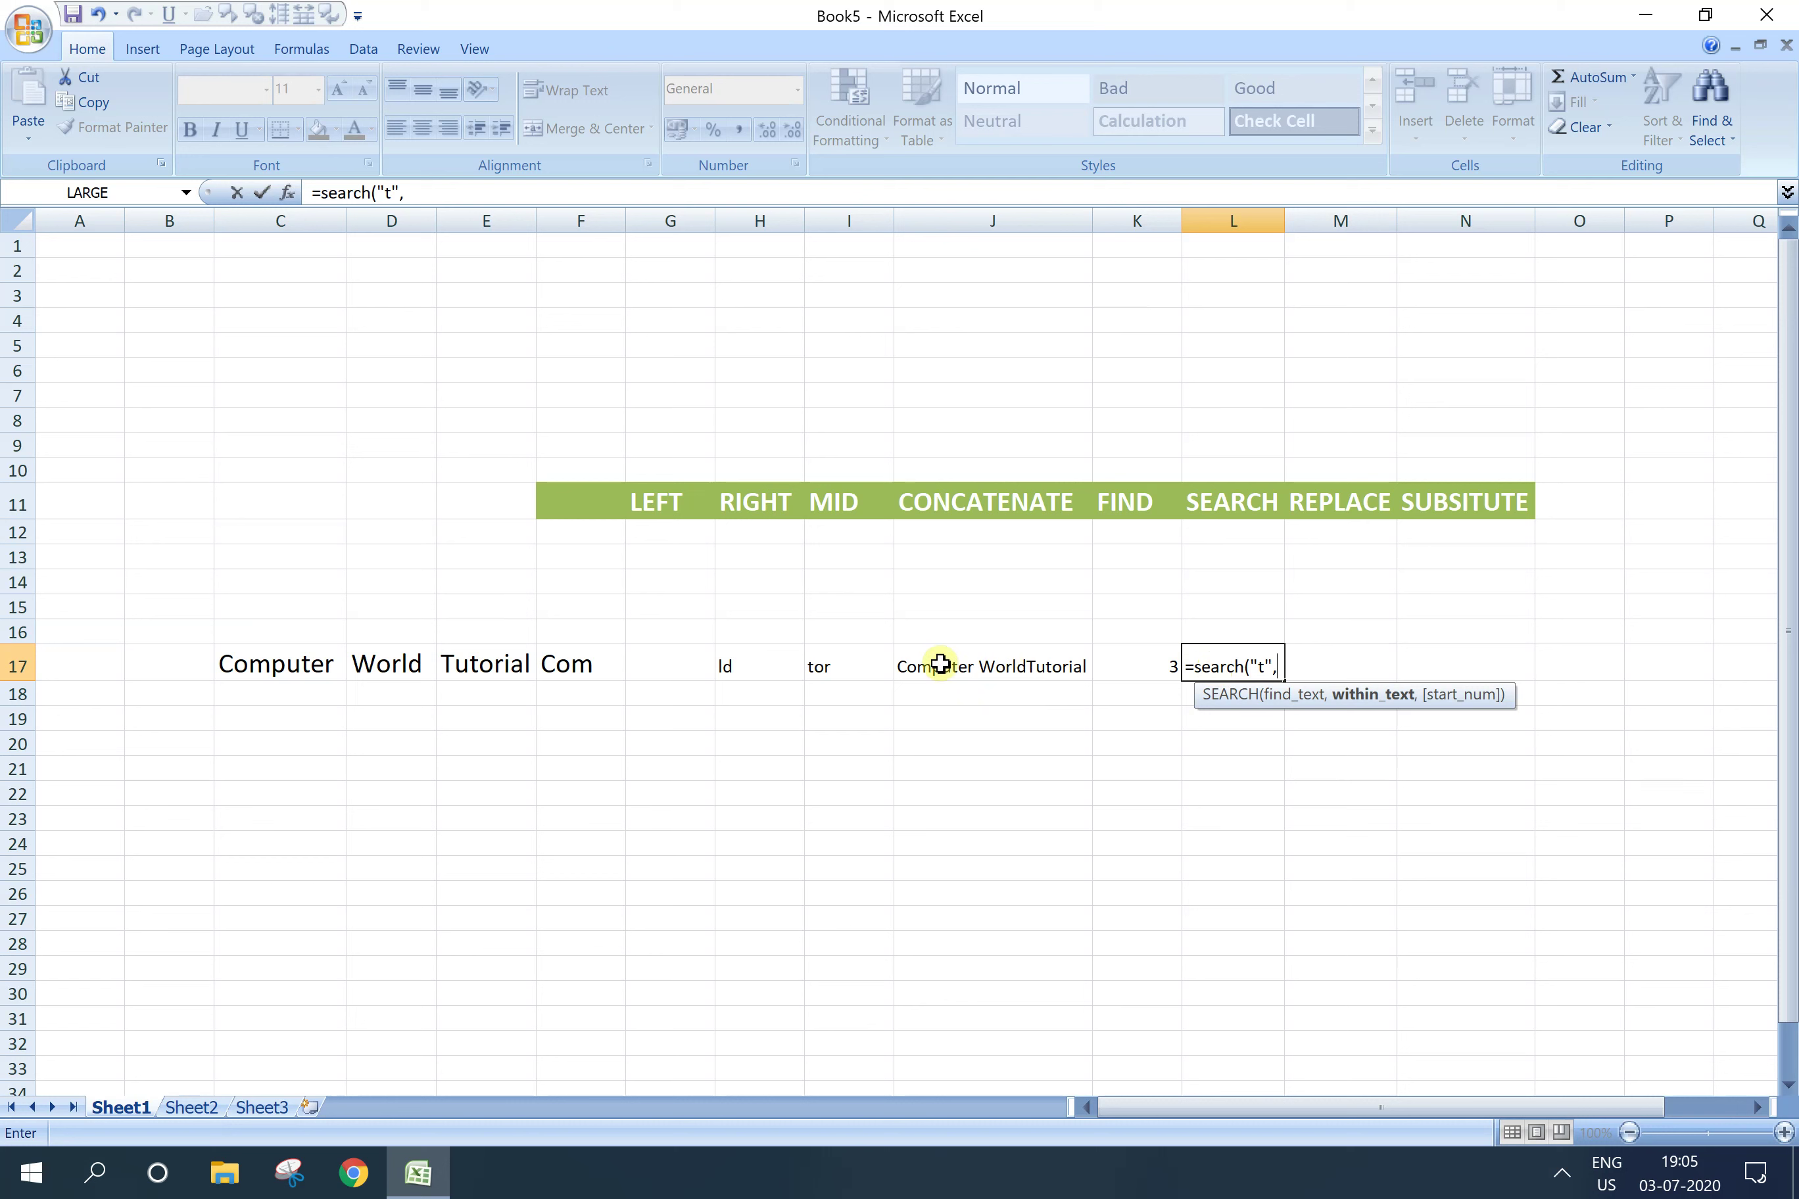
left_click(464, 667)
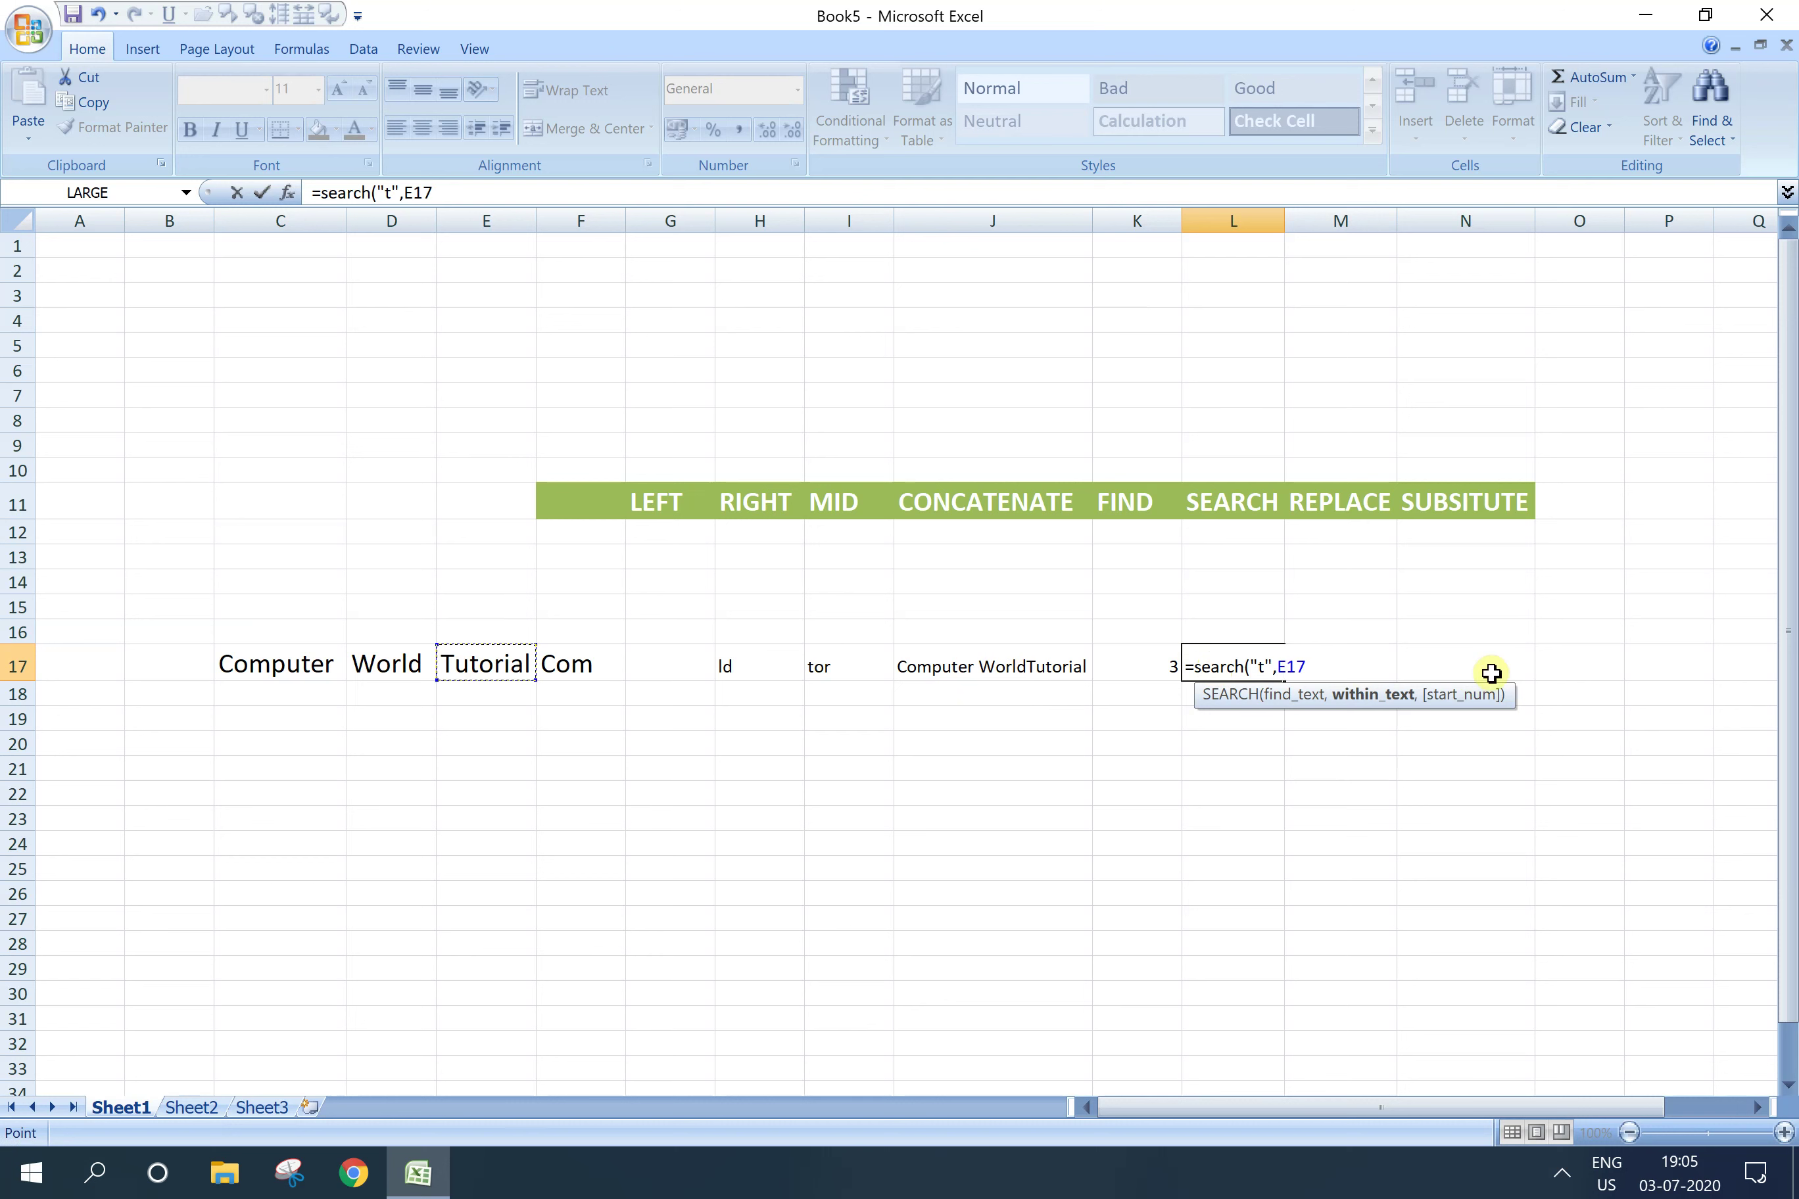
key("Return")
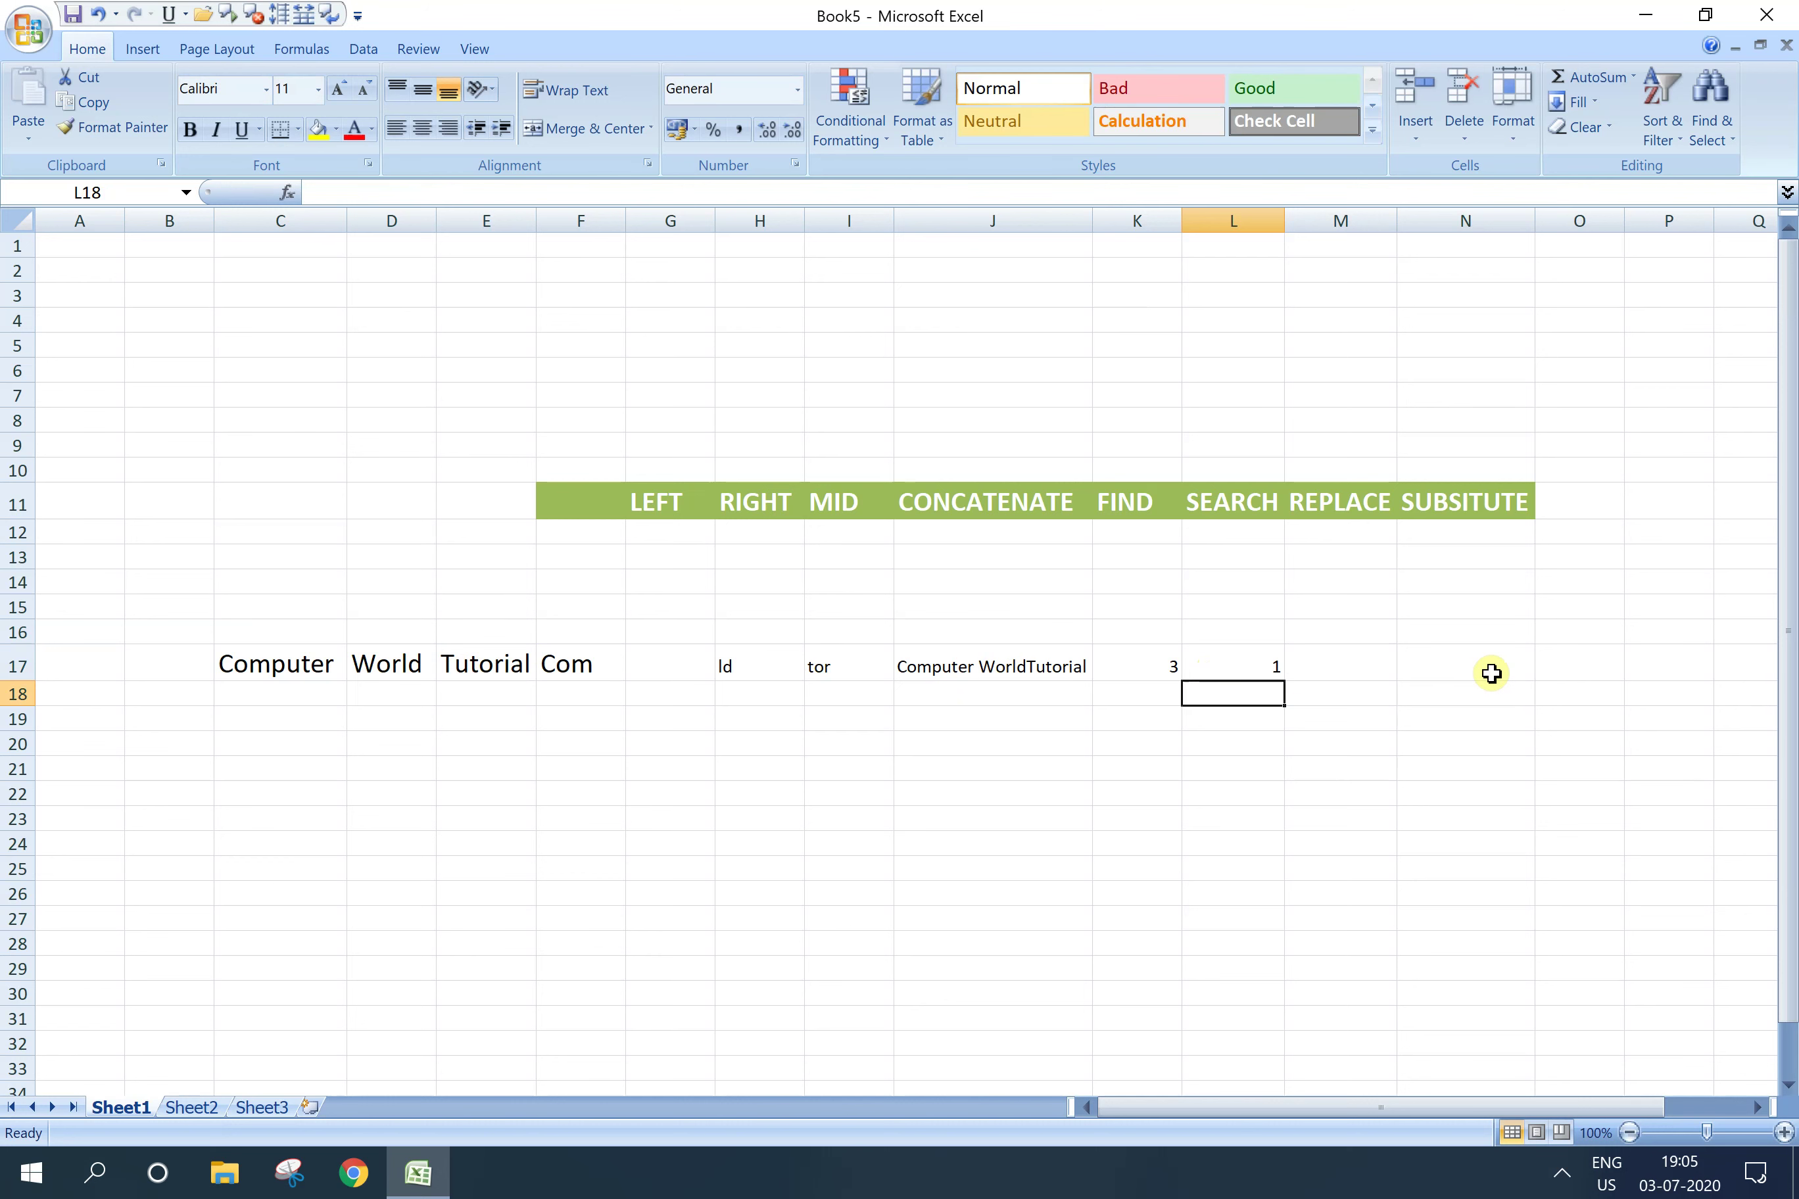
Step: Fix L17 to =SEARCH("t",E17) by removing the stray reference and extra equals sign
left_click(1147, 655)
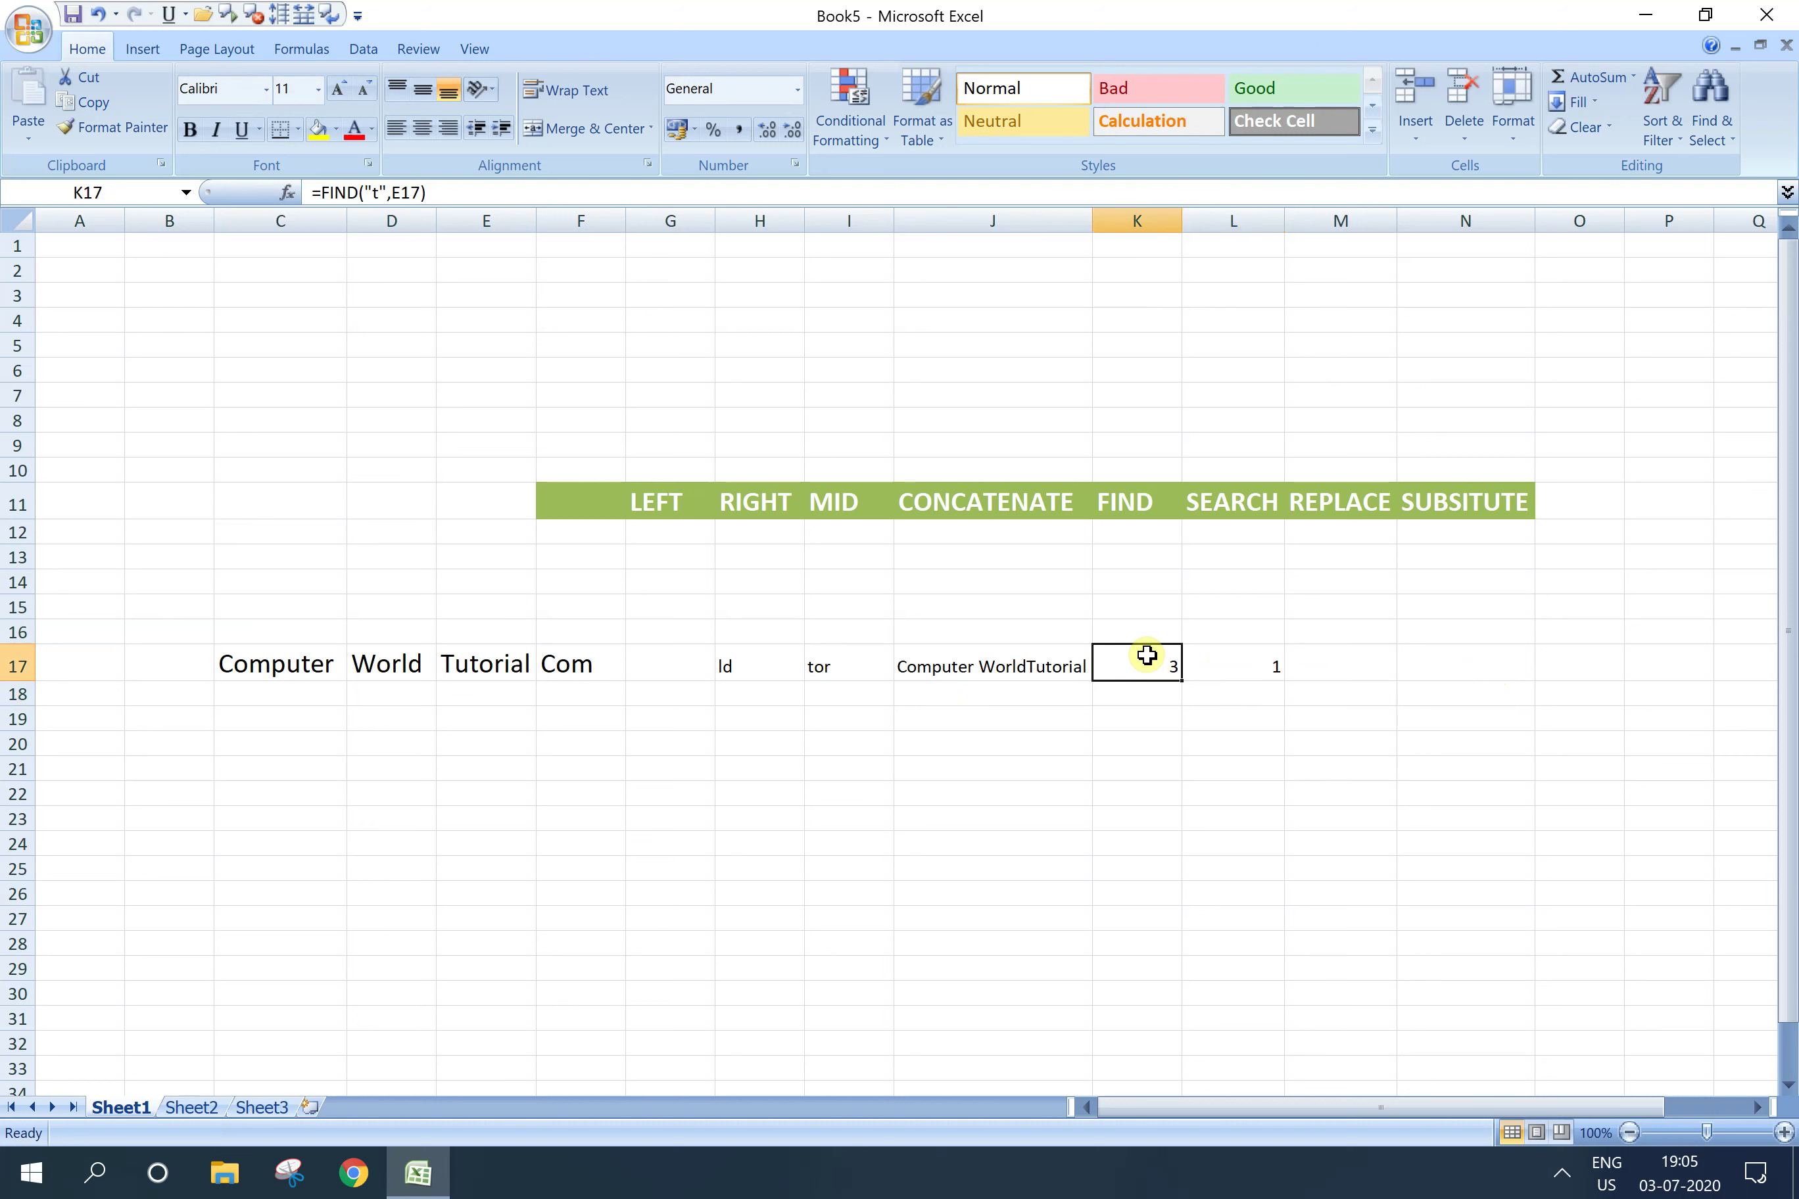
double_click(1247, 652)
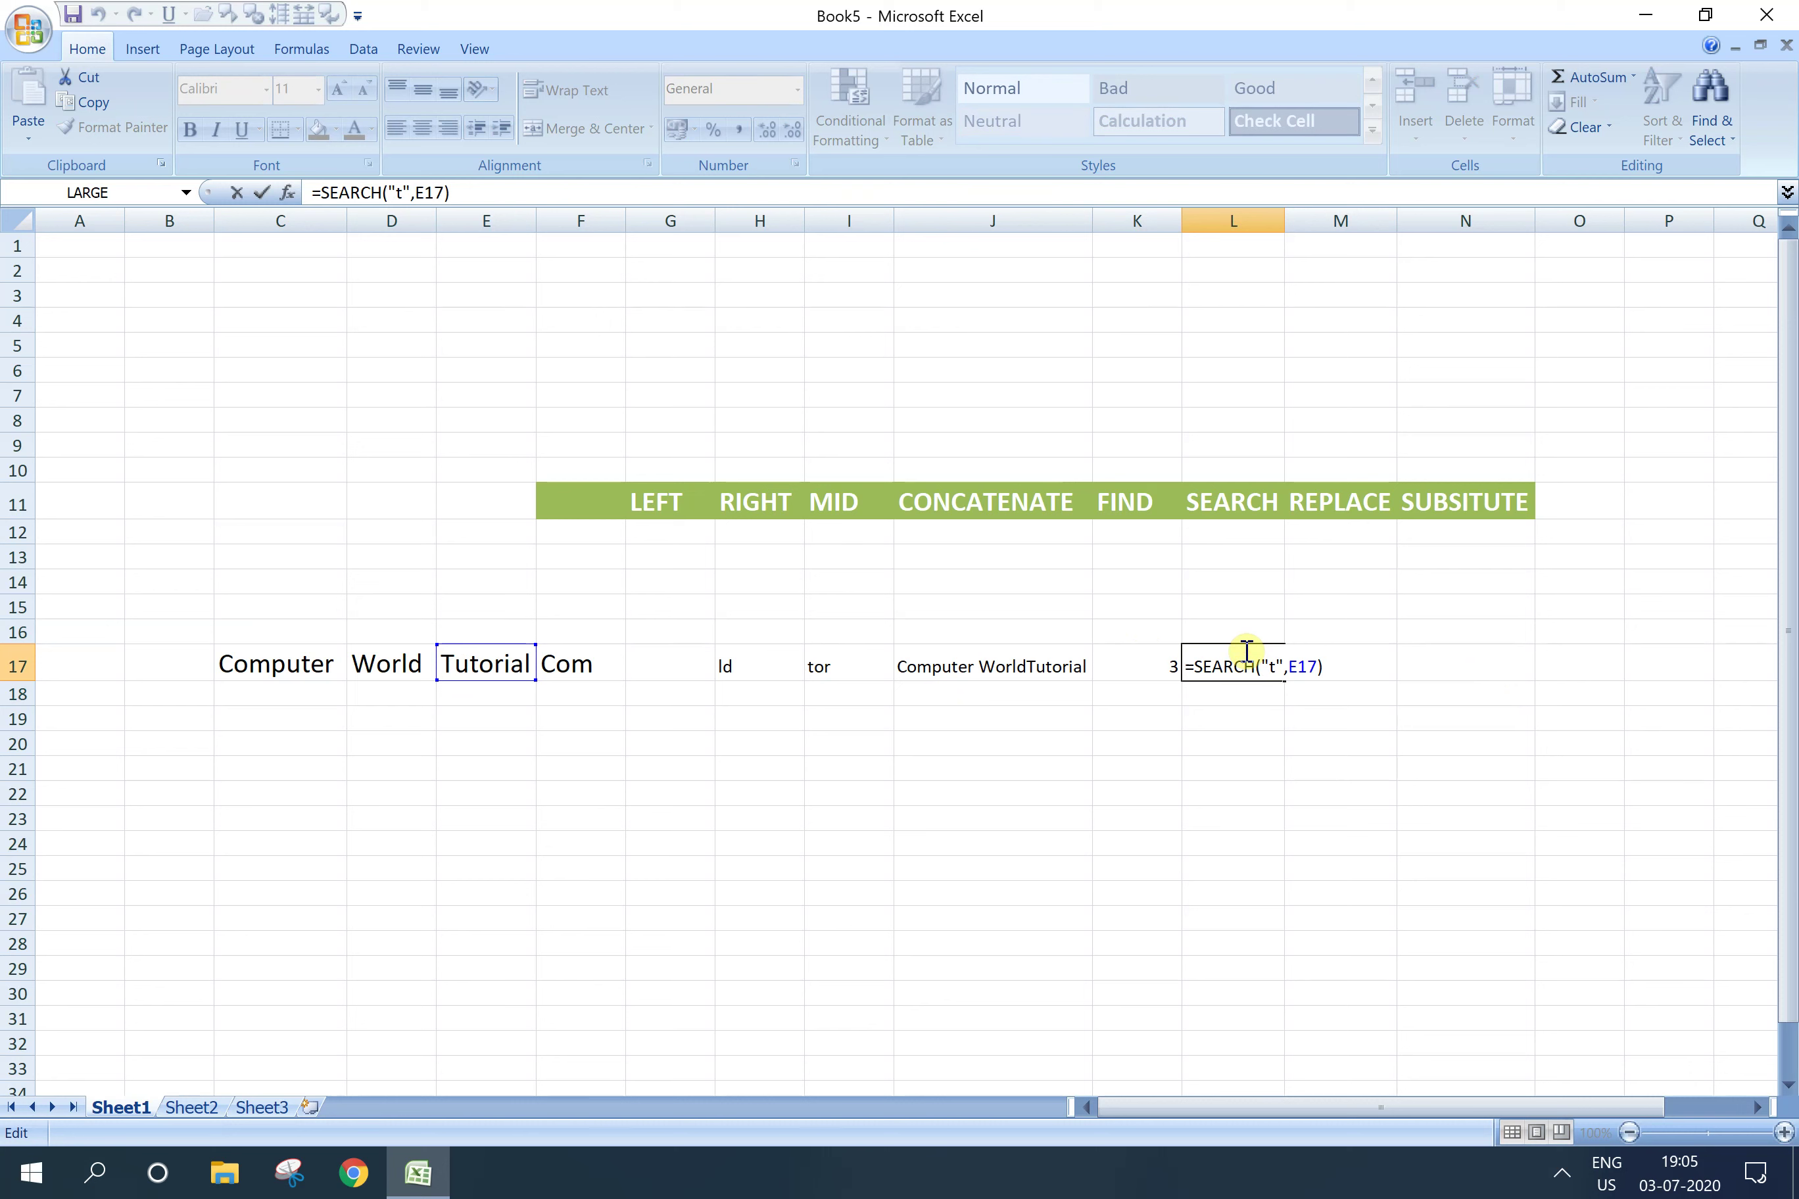
left_click(1366, 602)
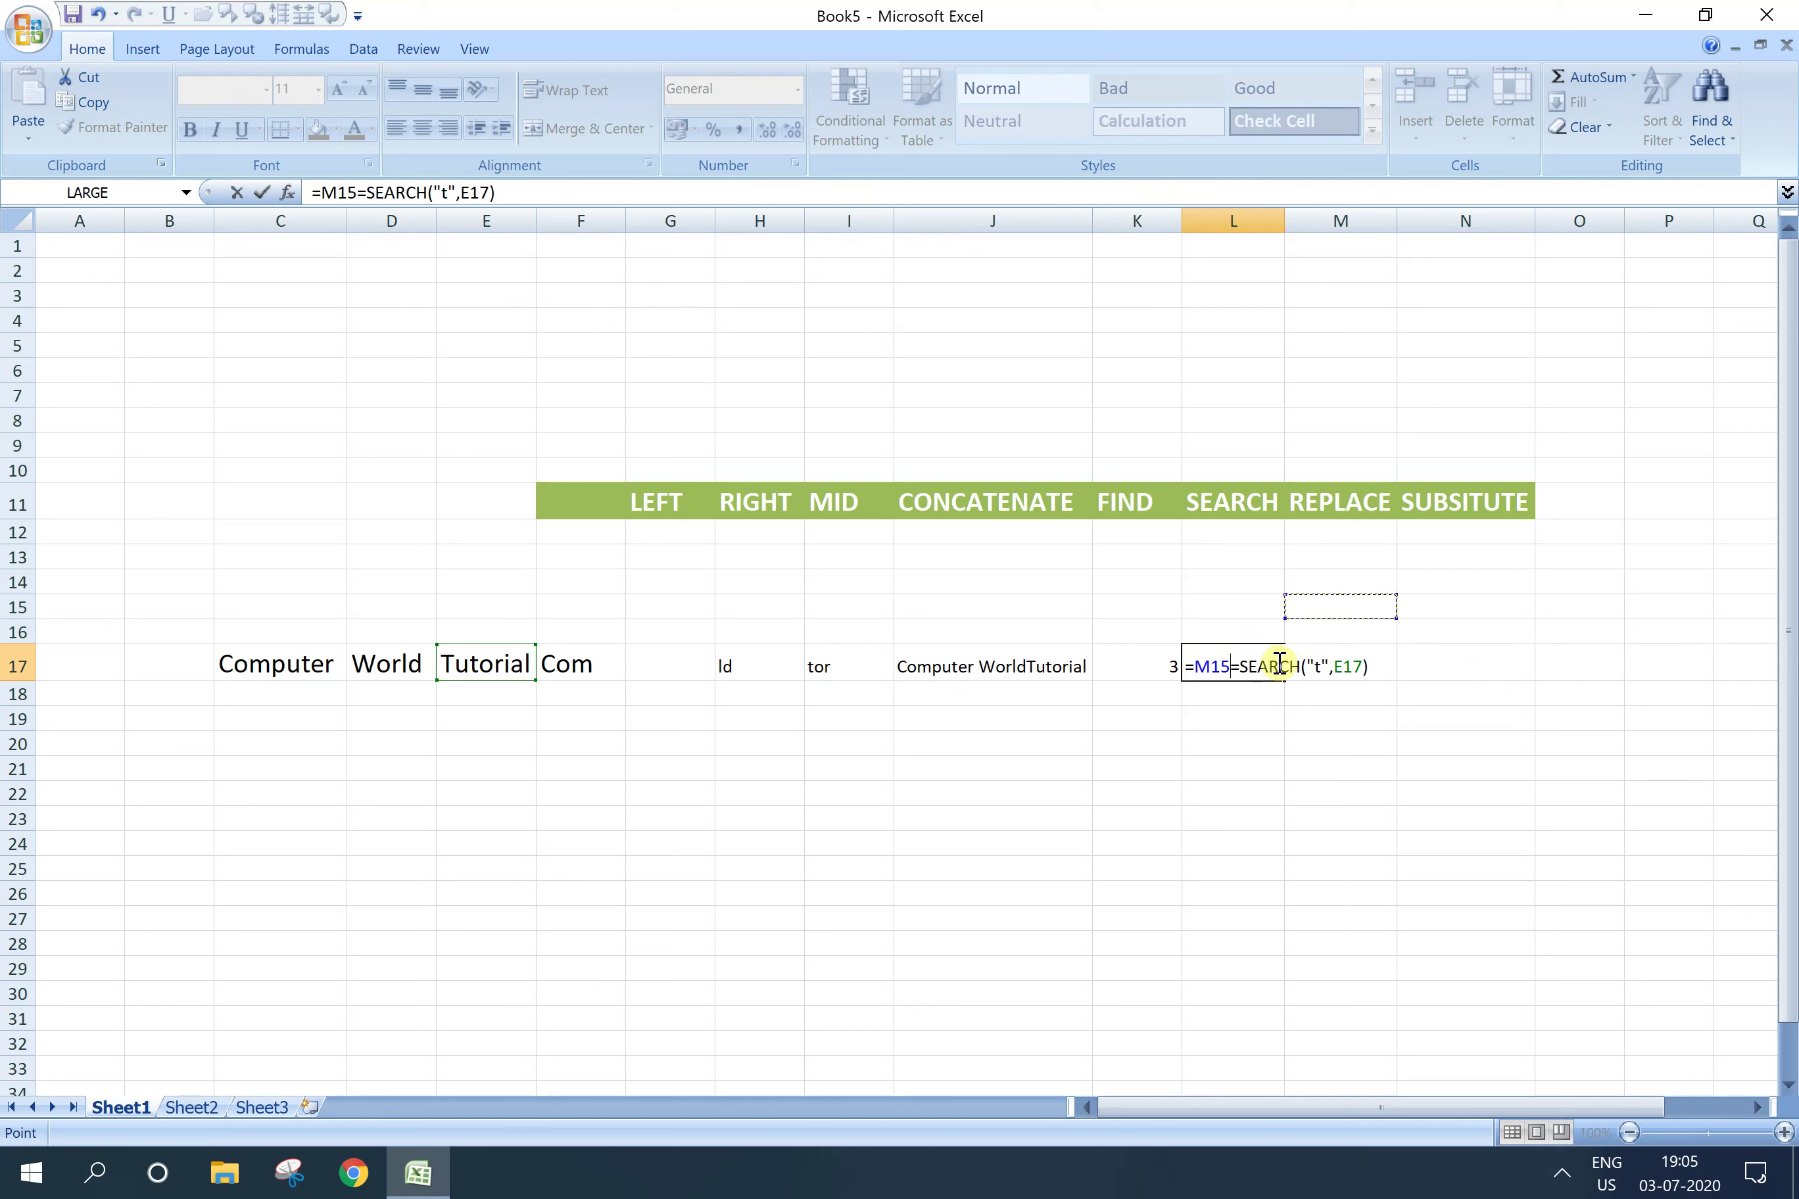
key("BackSpace")
key("BackSpace")
key("BackSpace")
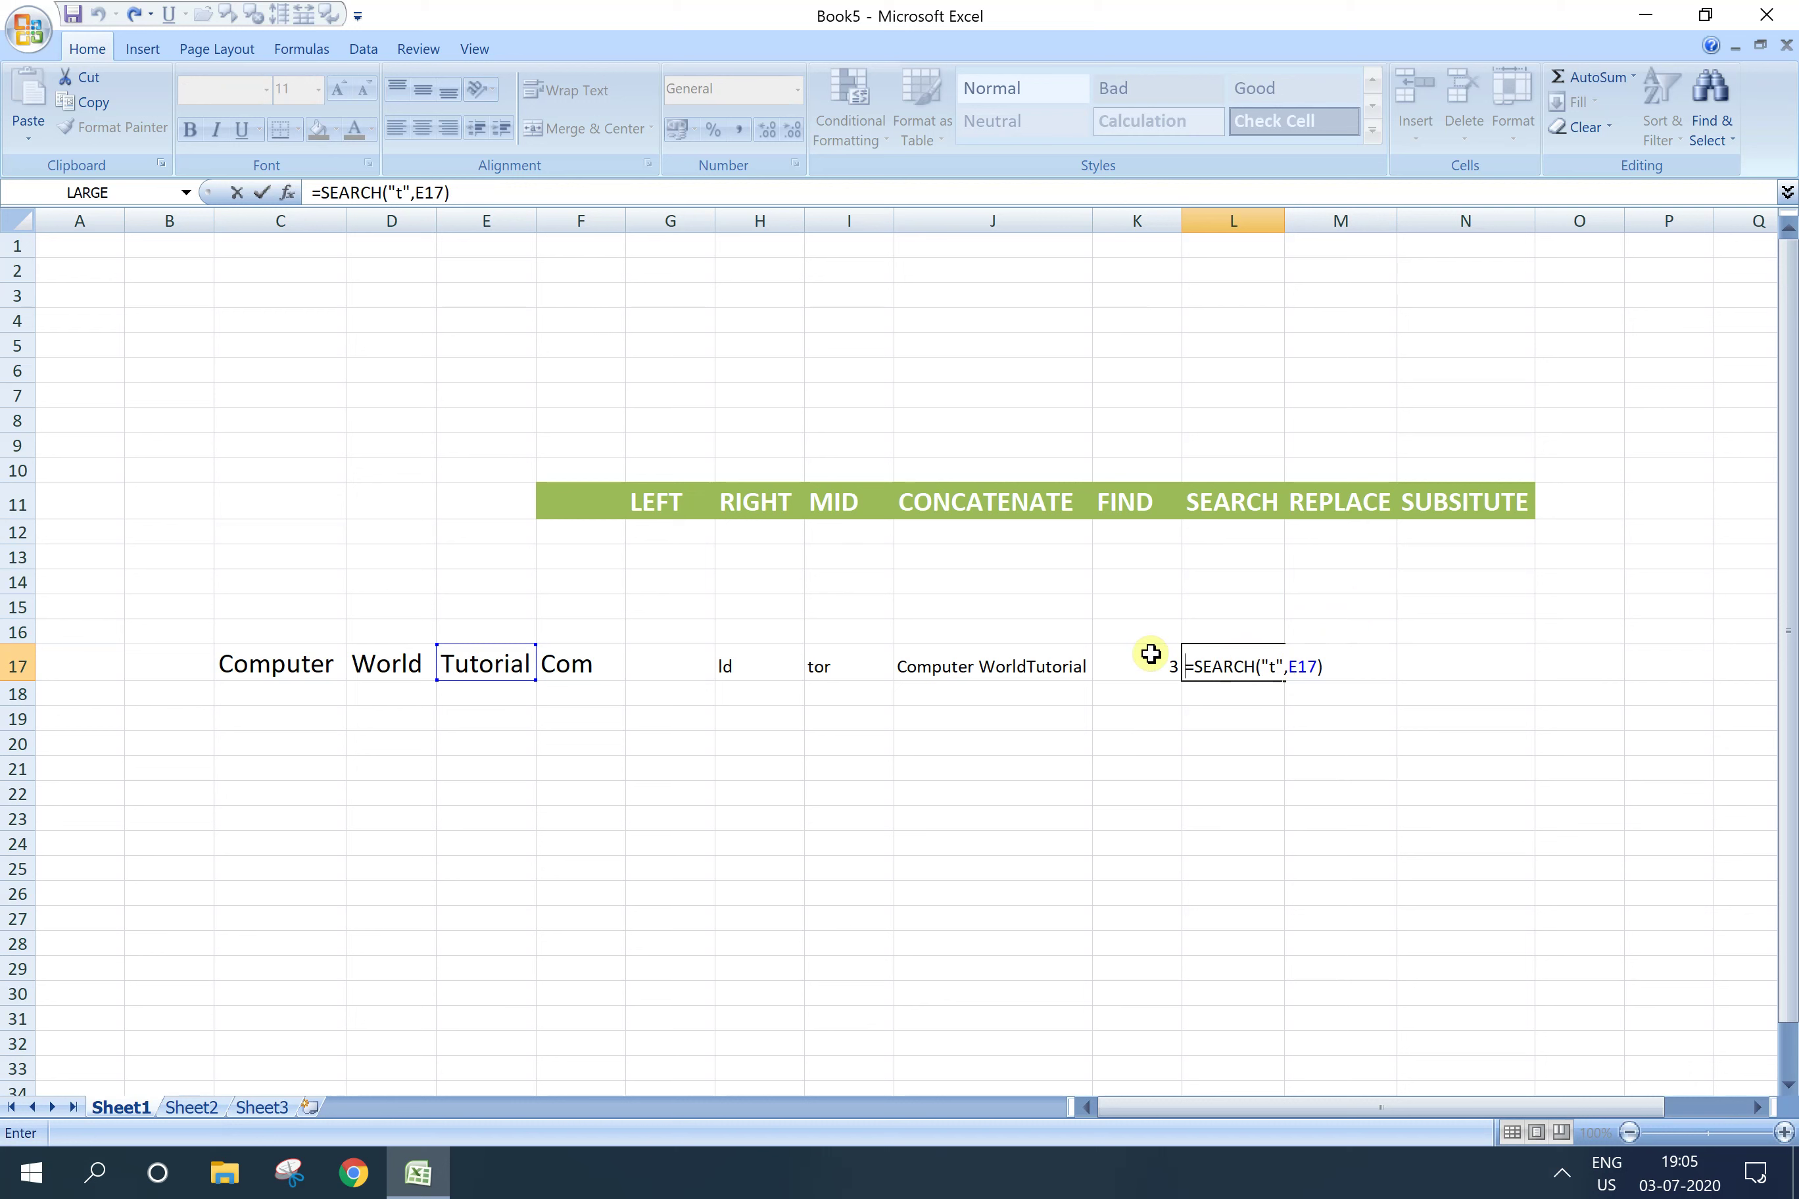
left_click(1150, 653)
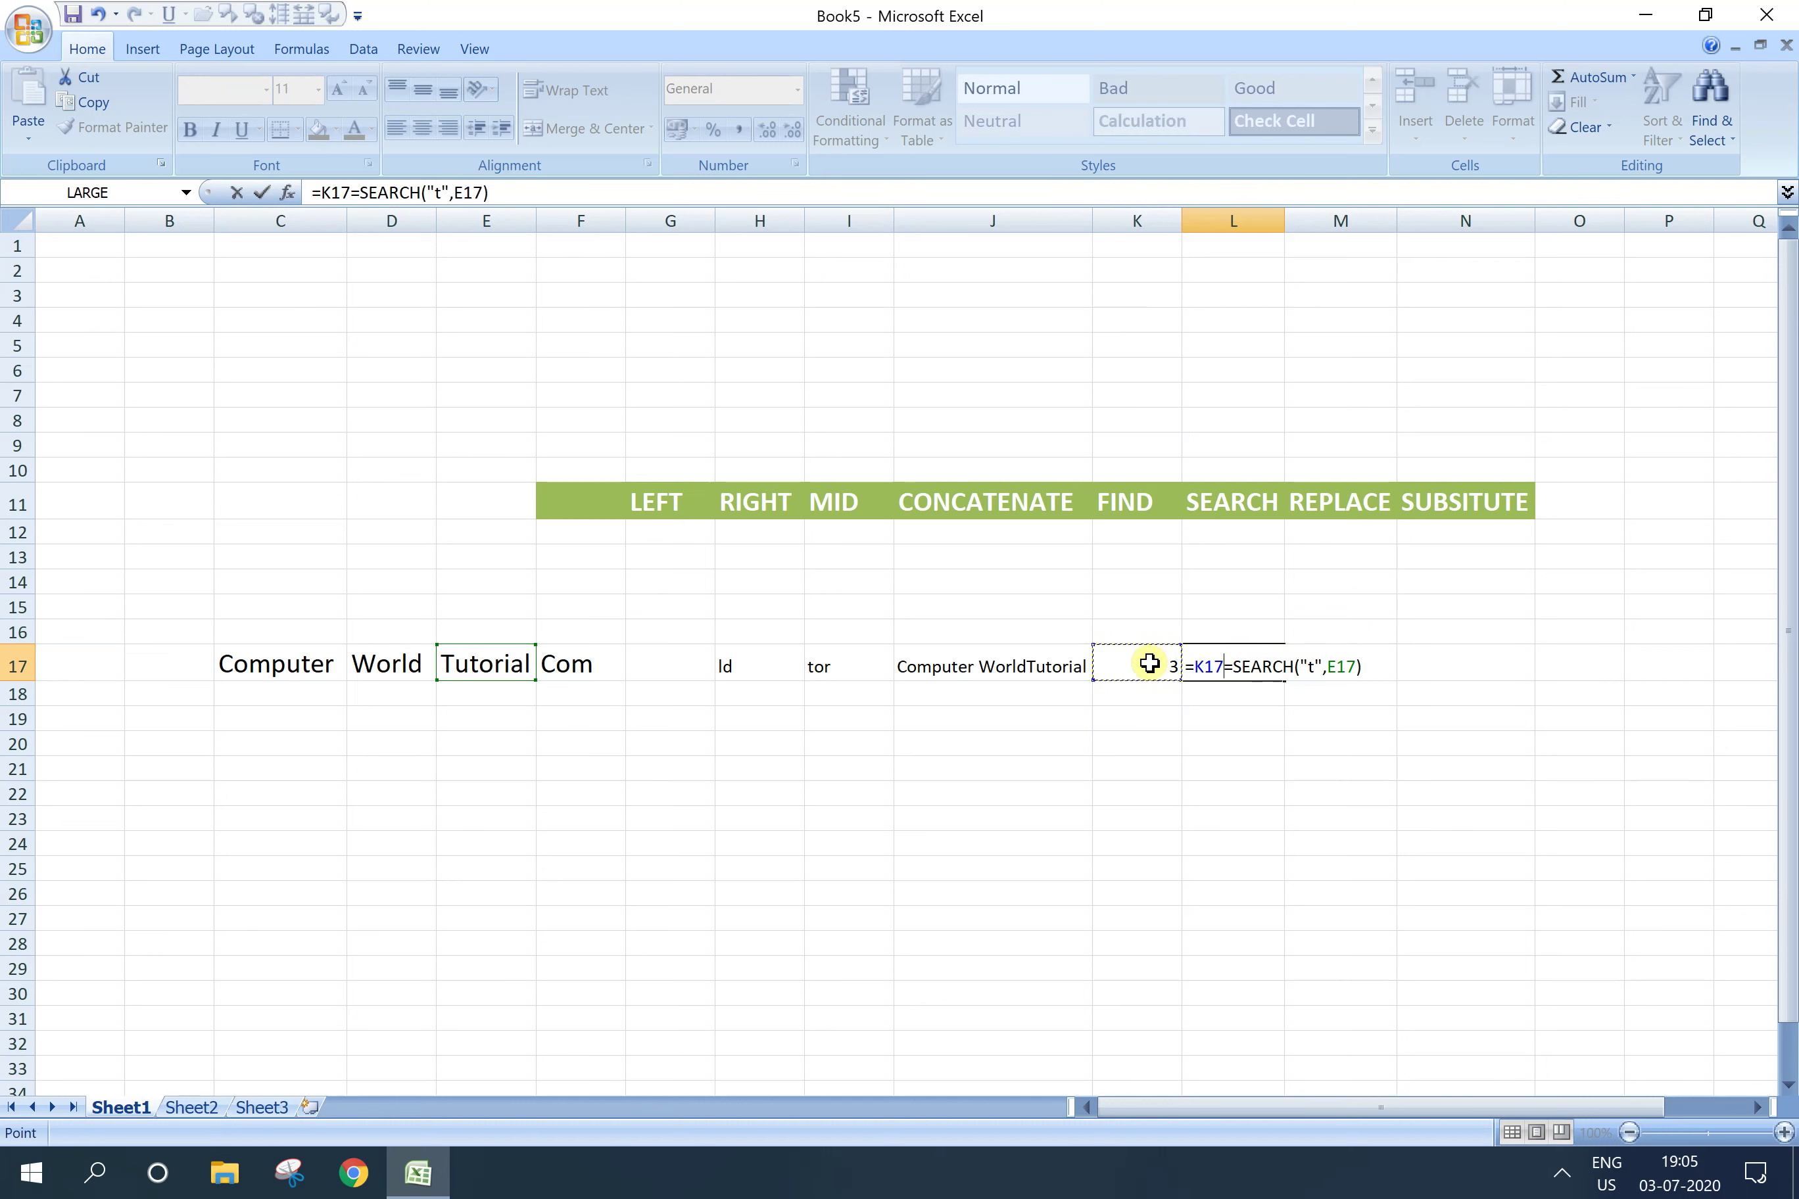
key("BackSpace")
key("BackSpace")
key("BackSpace")
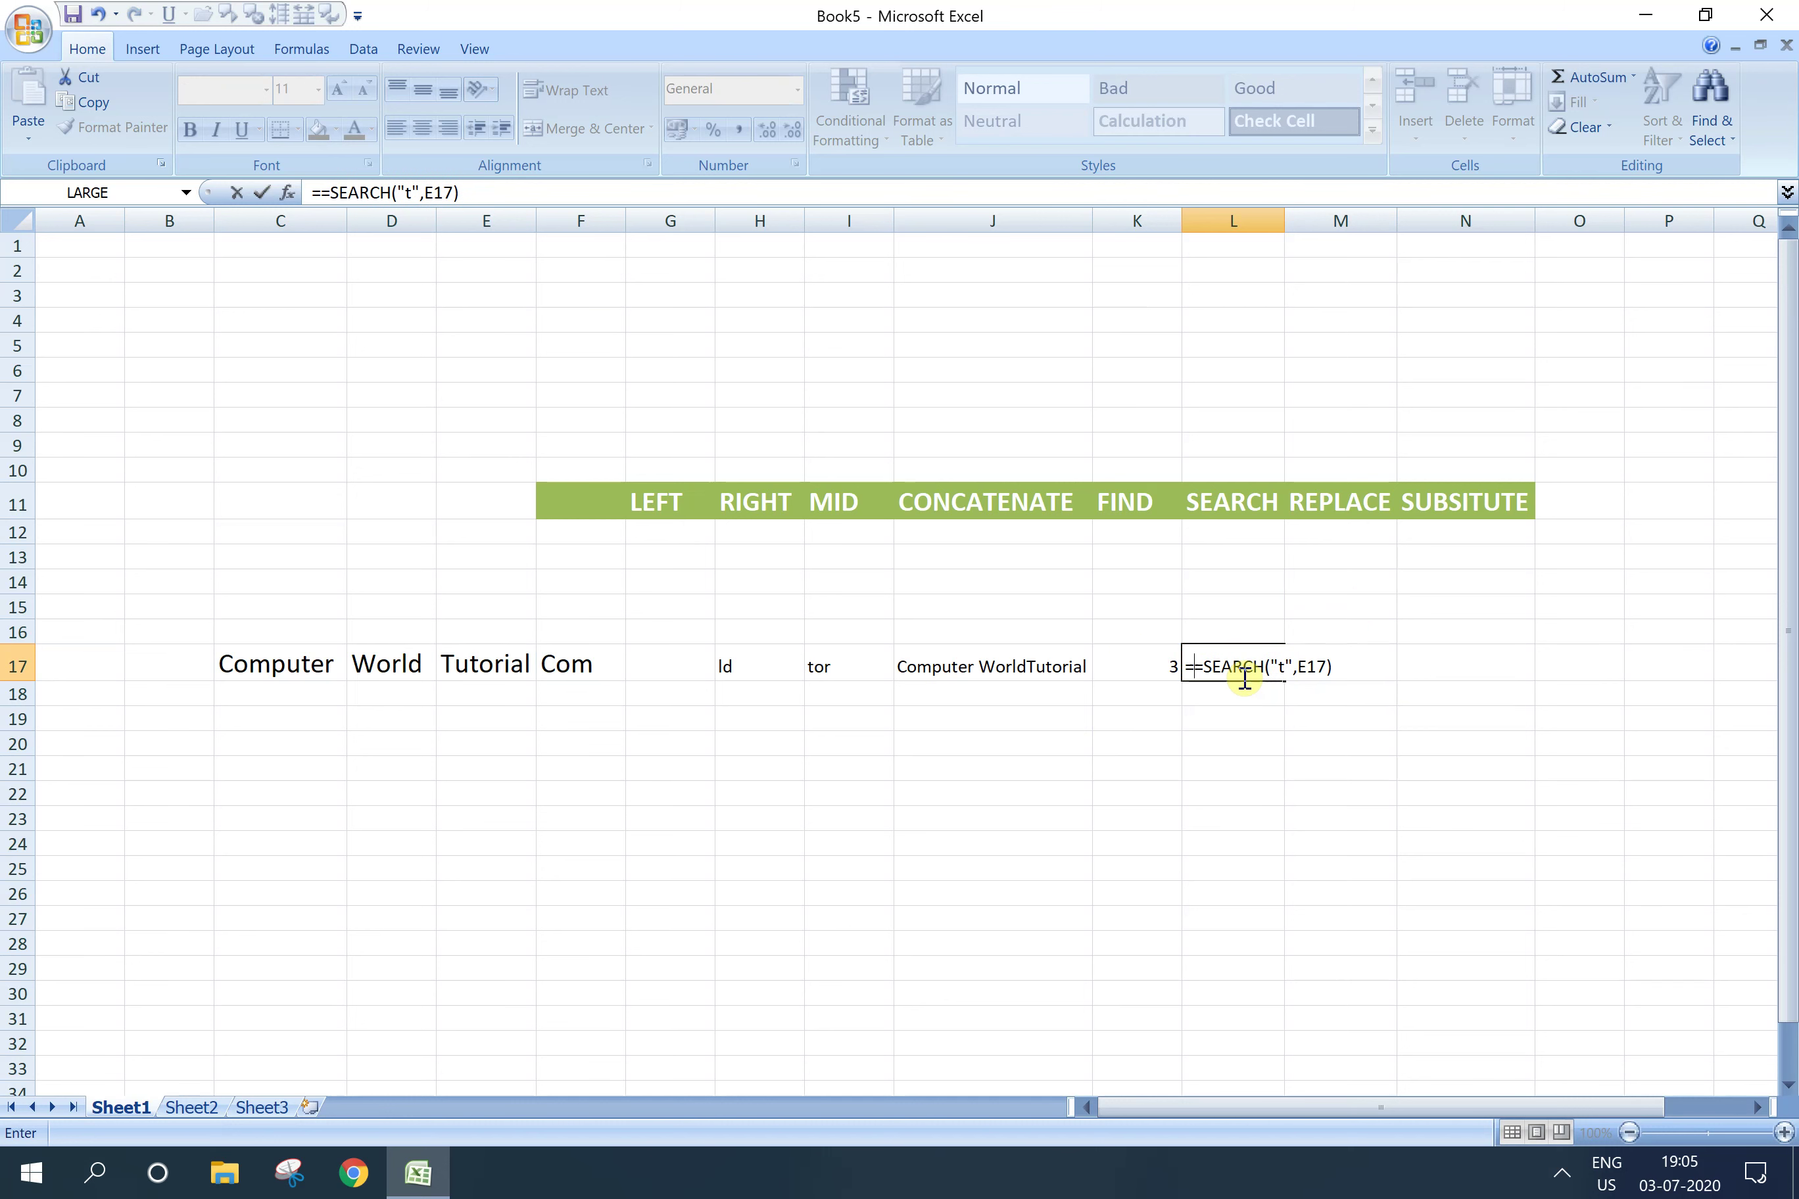
key("BackSpace")
left_click(1351, 674)
left_click(1338, 609)
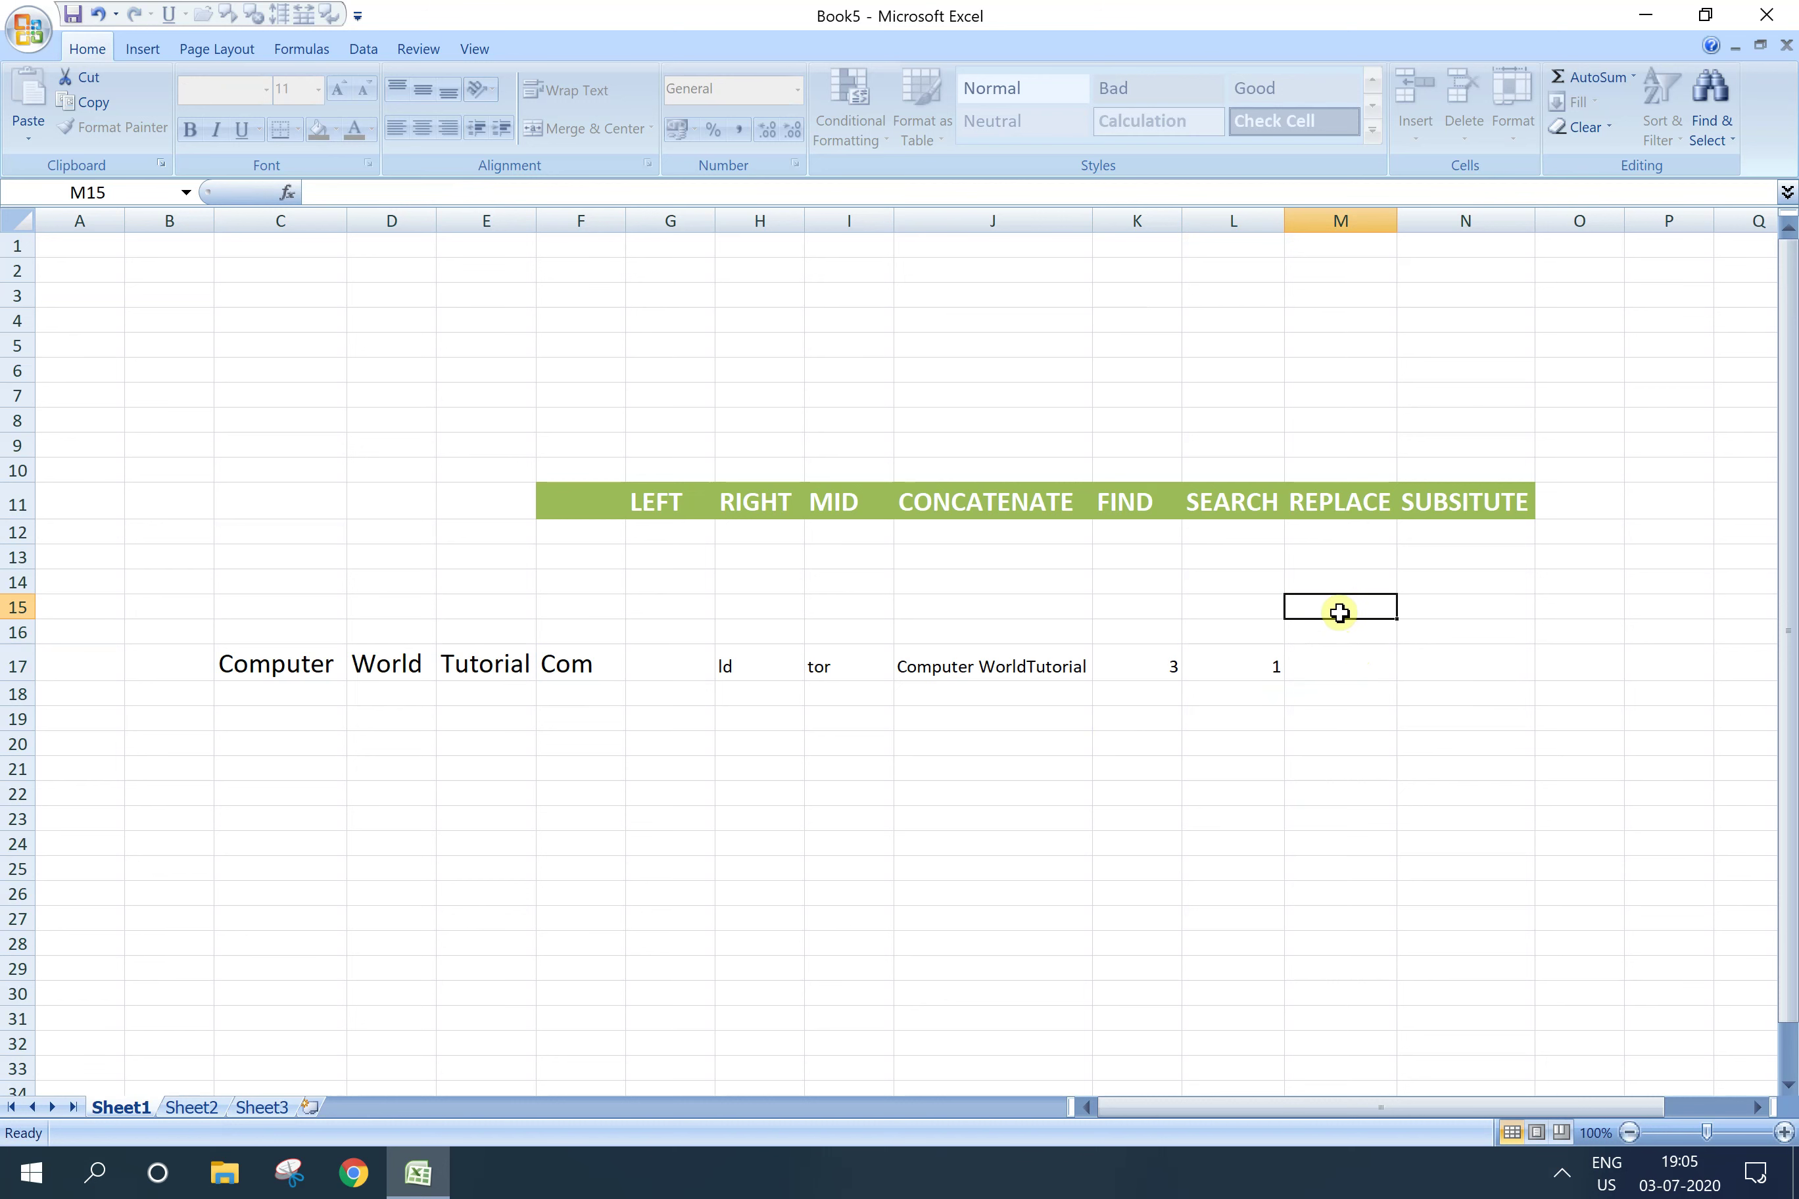
left_click(1342, 670)
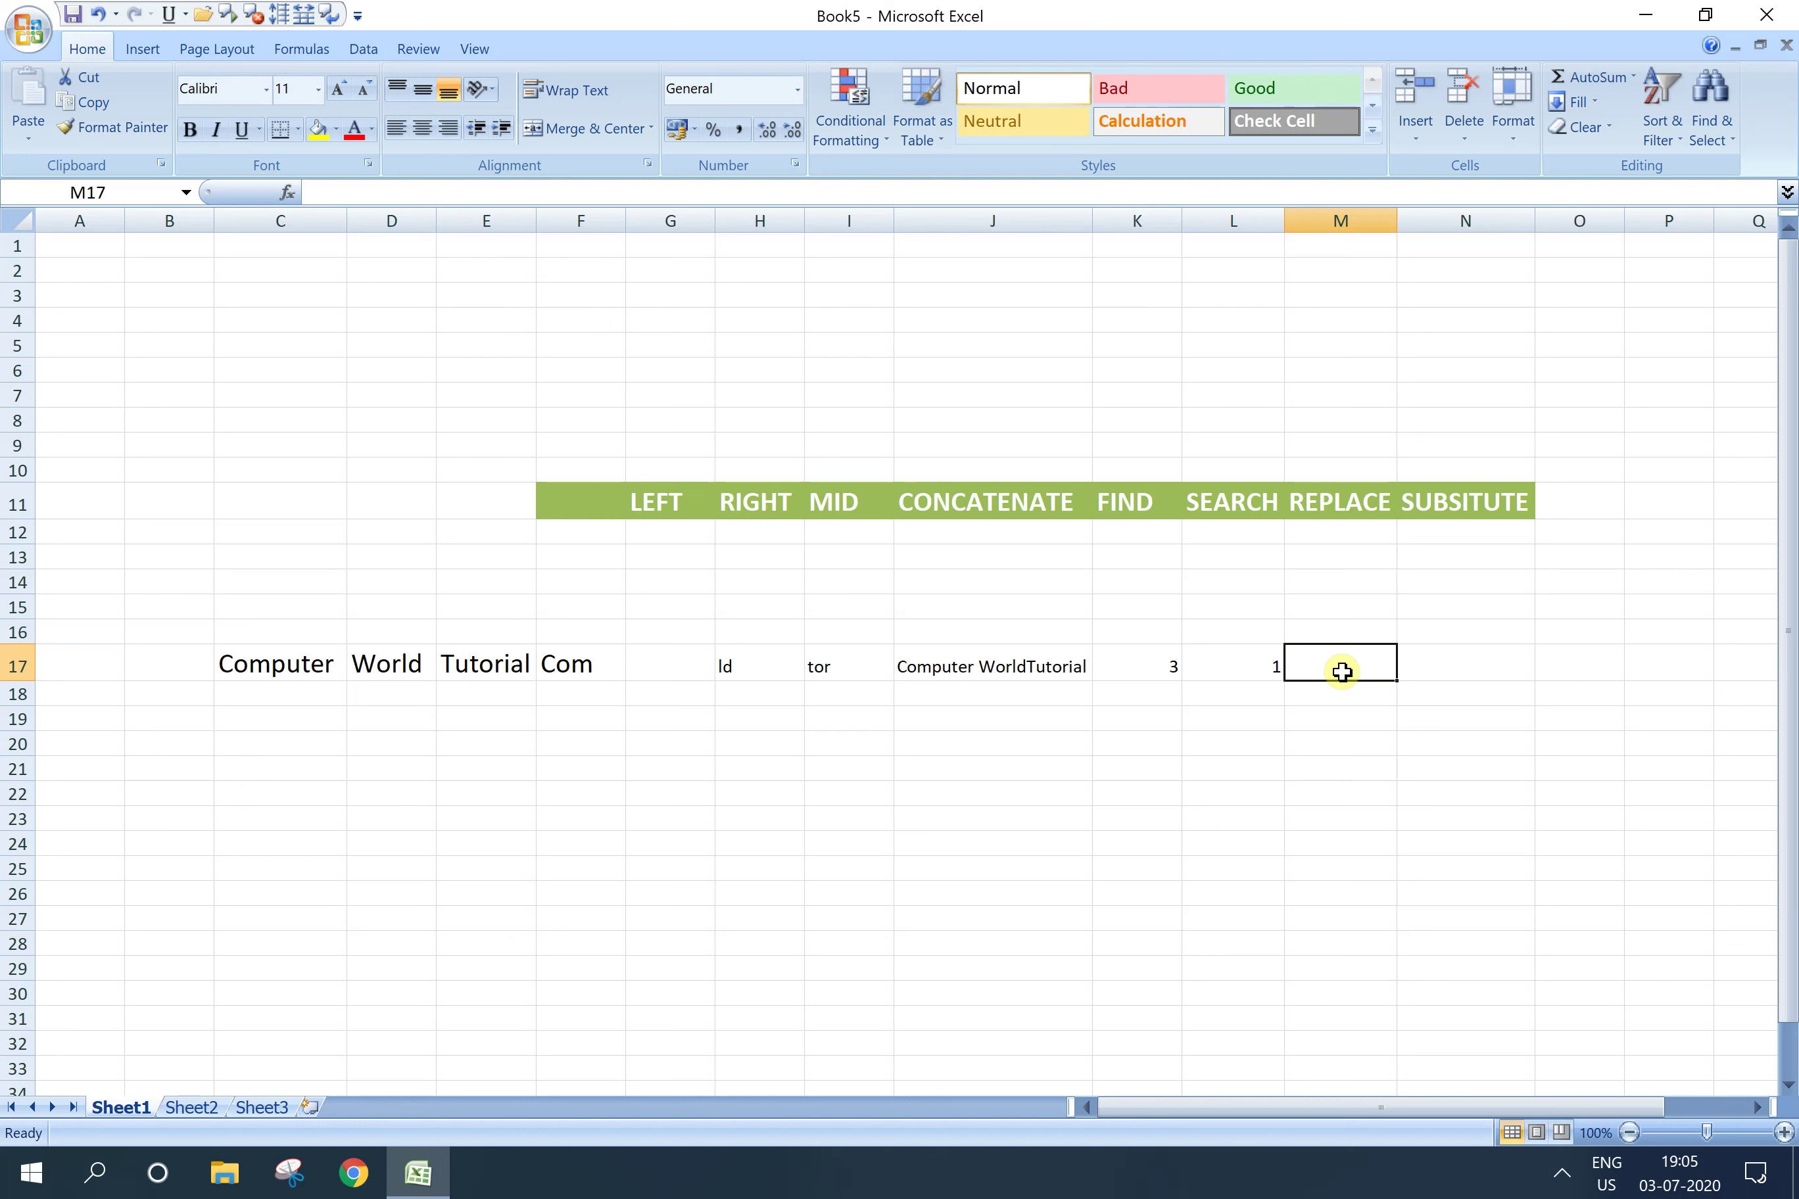
left_click(1257, 670)
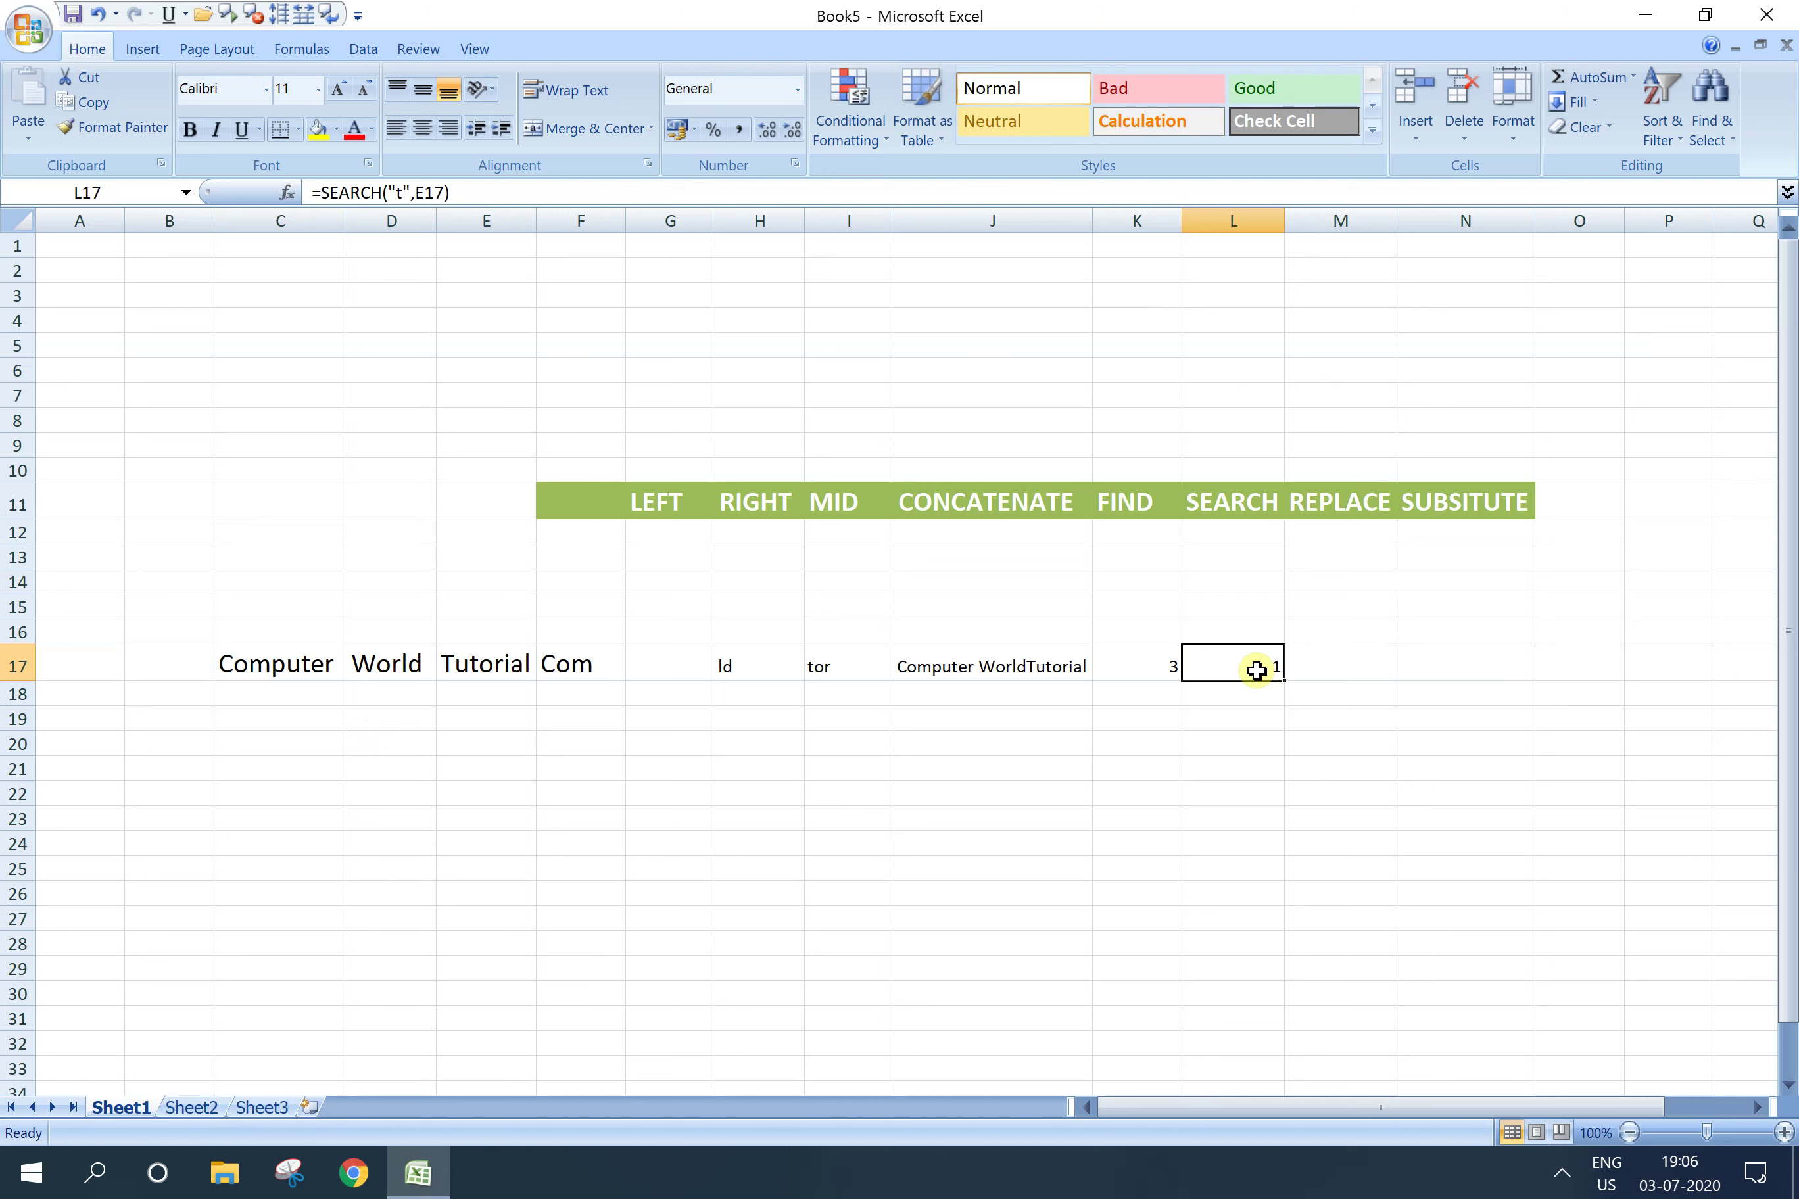
left_click(486, 674)
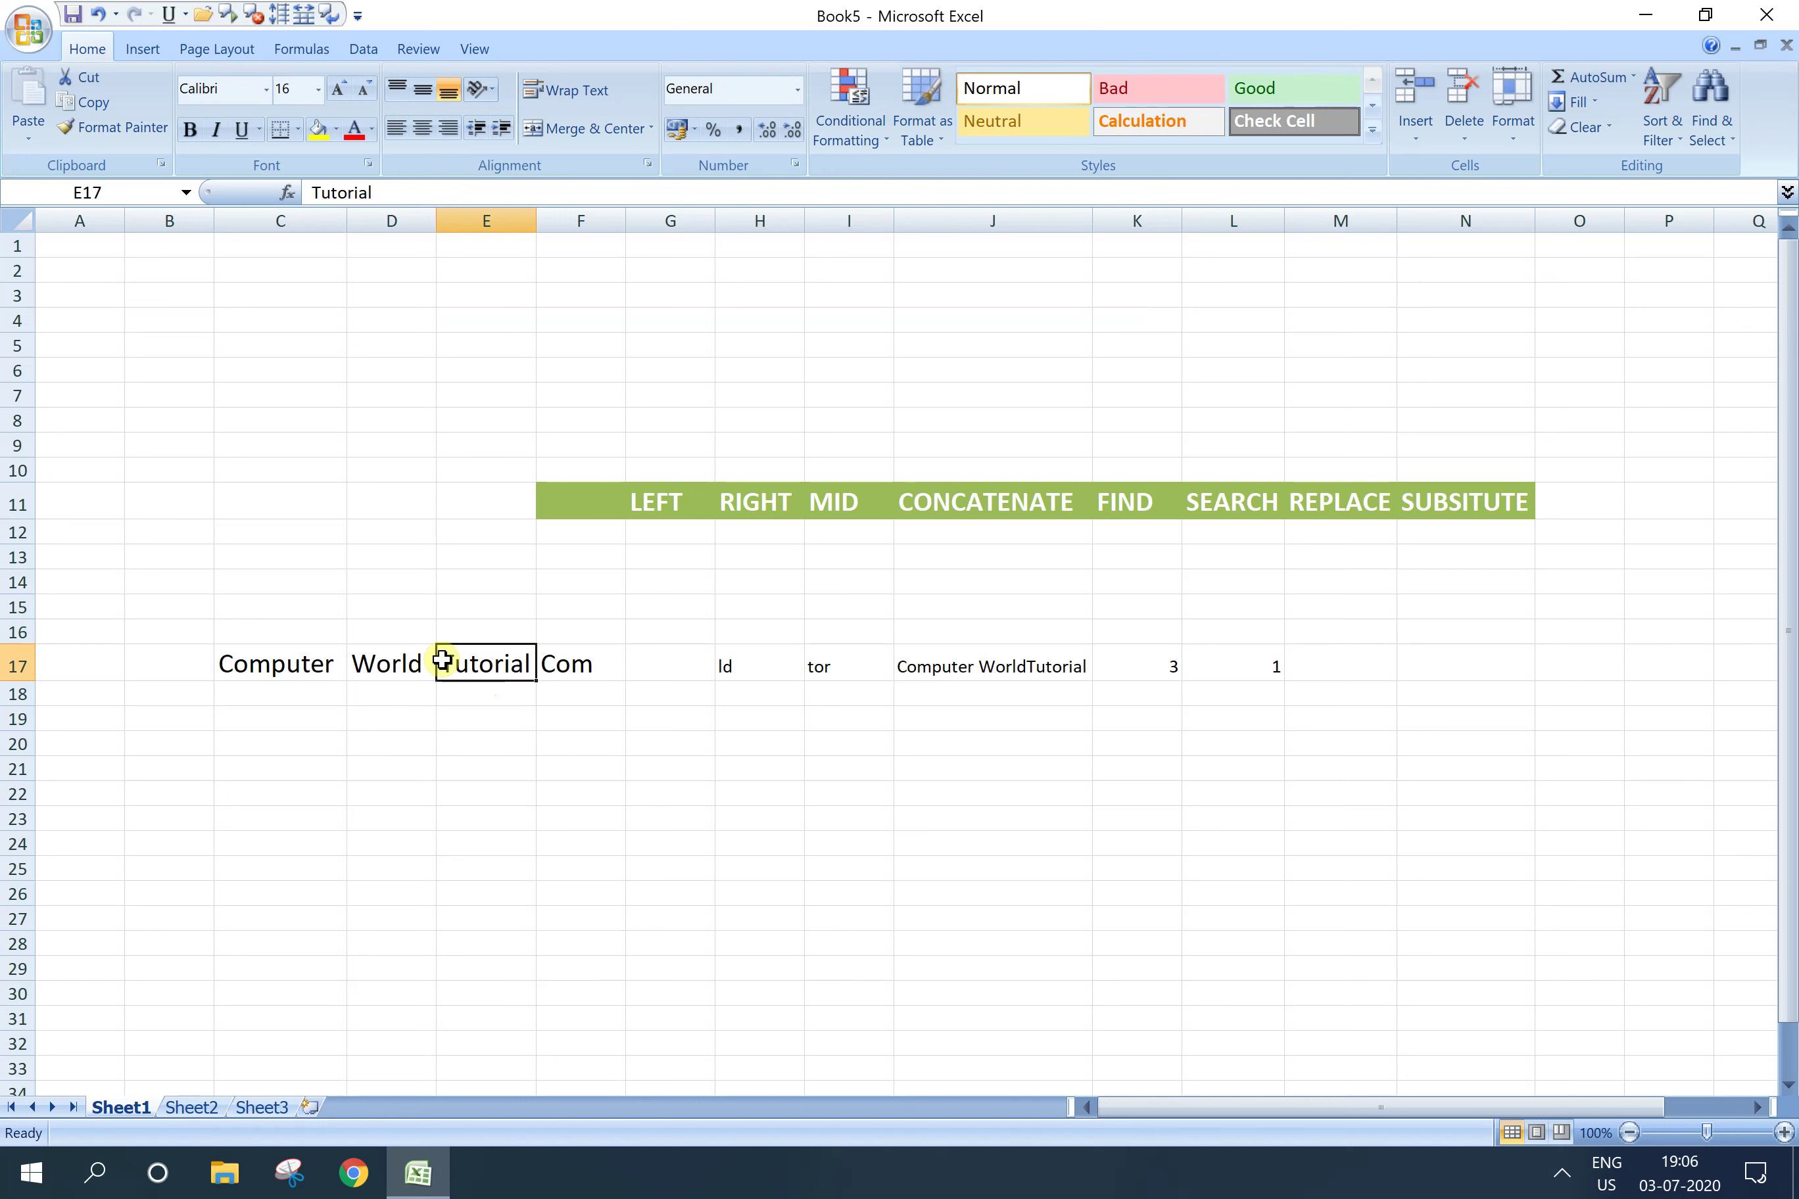
left_click(1255, 678)
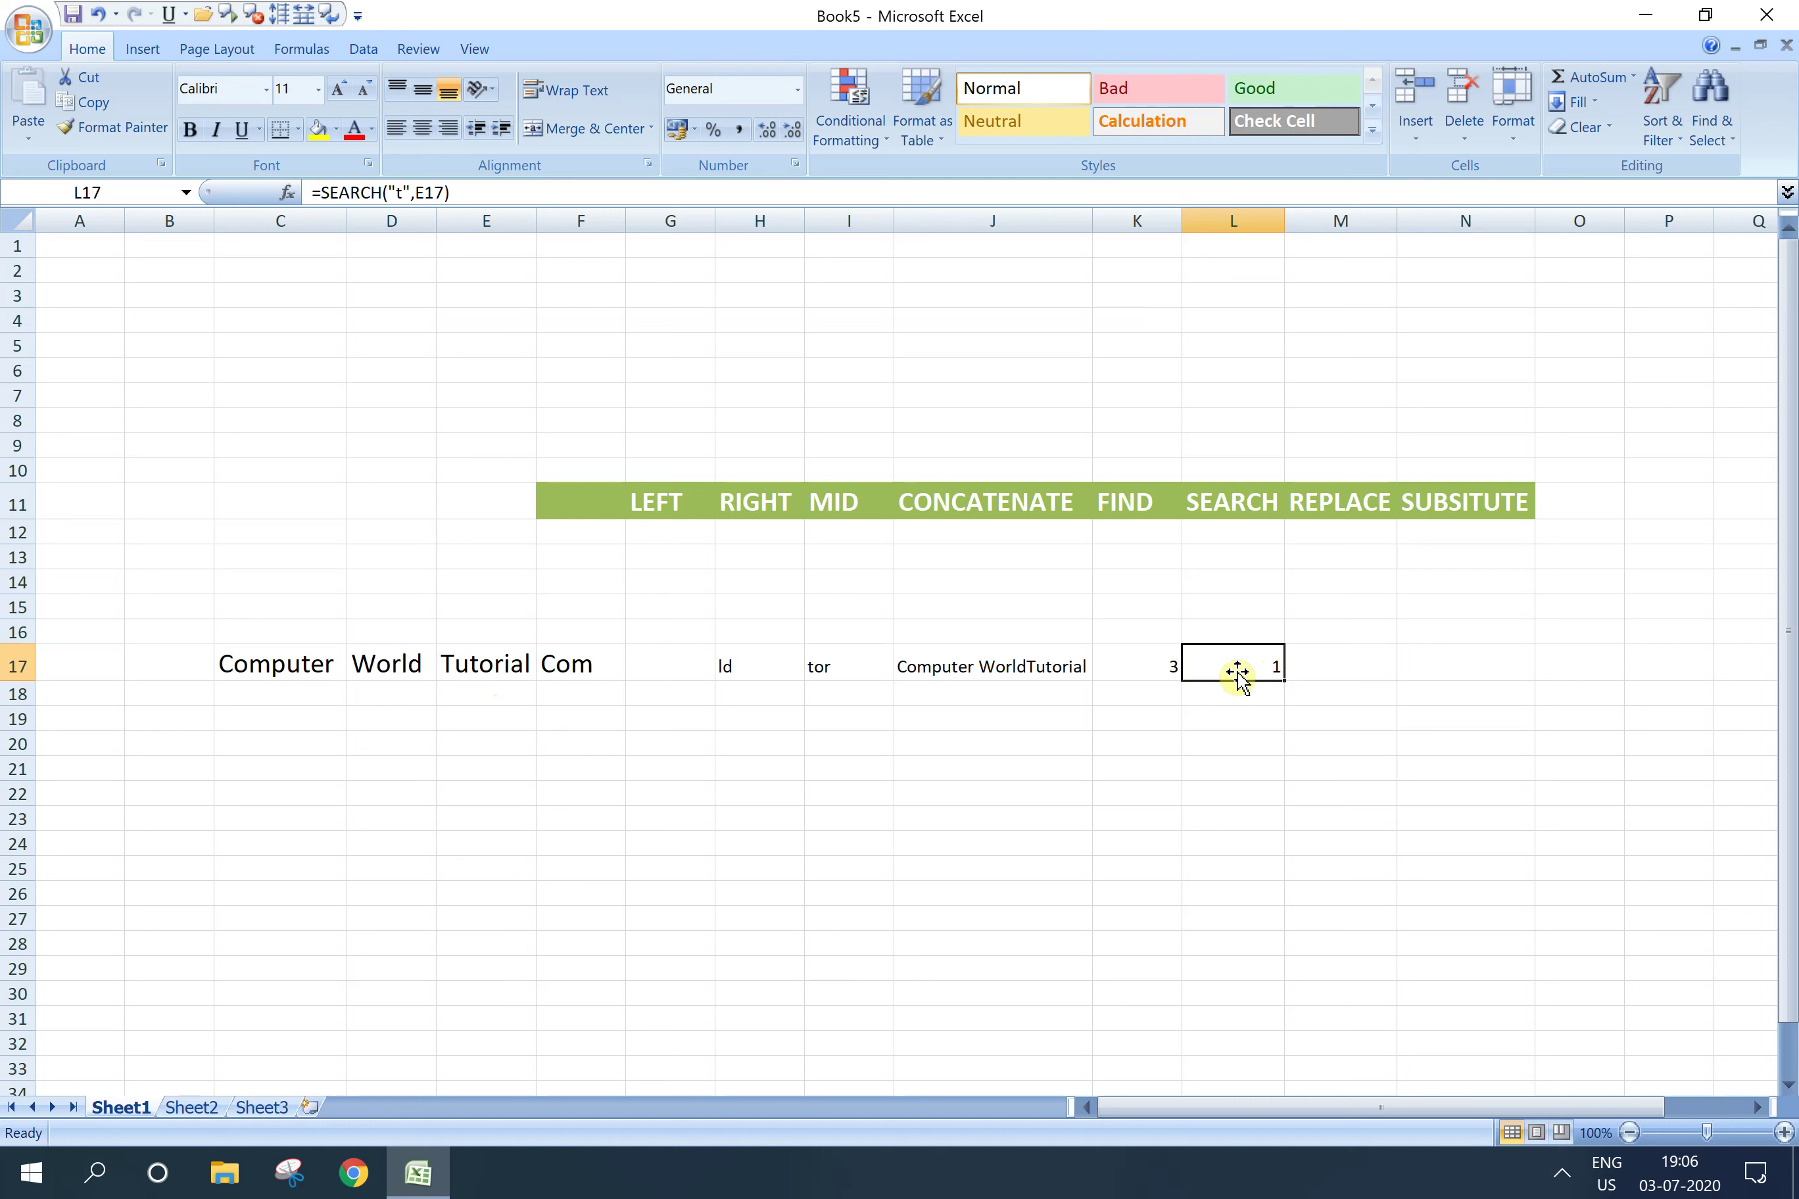
left_click(1162, 678)
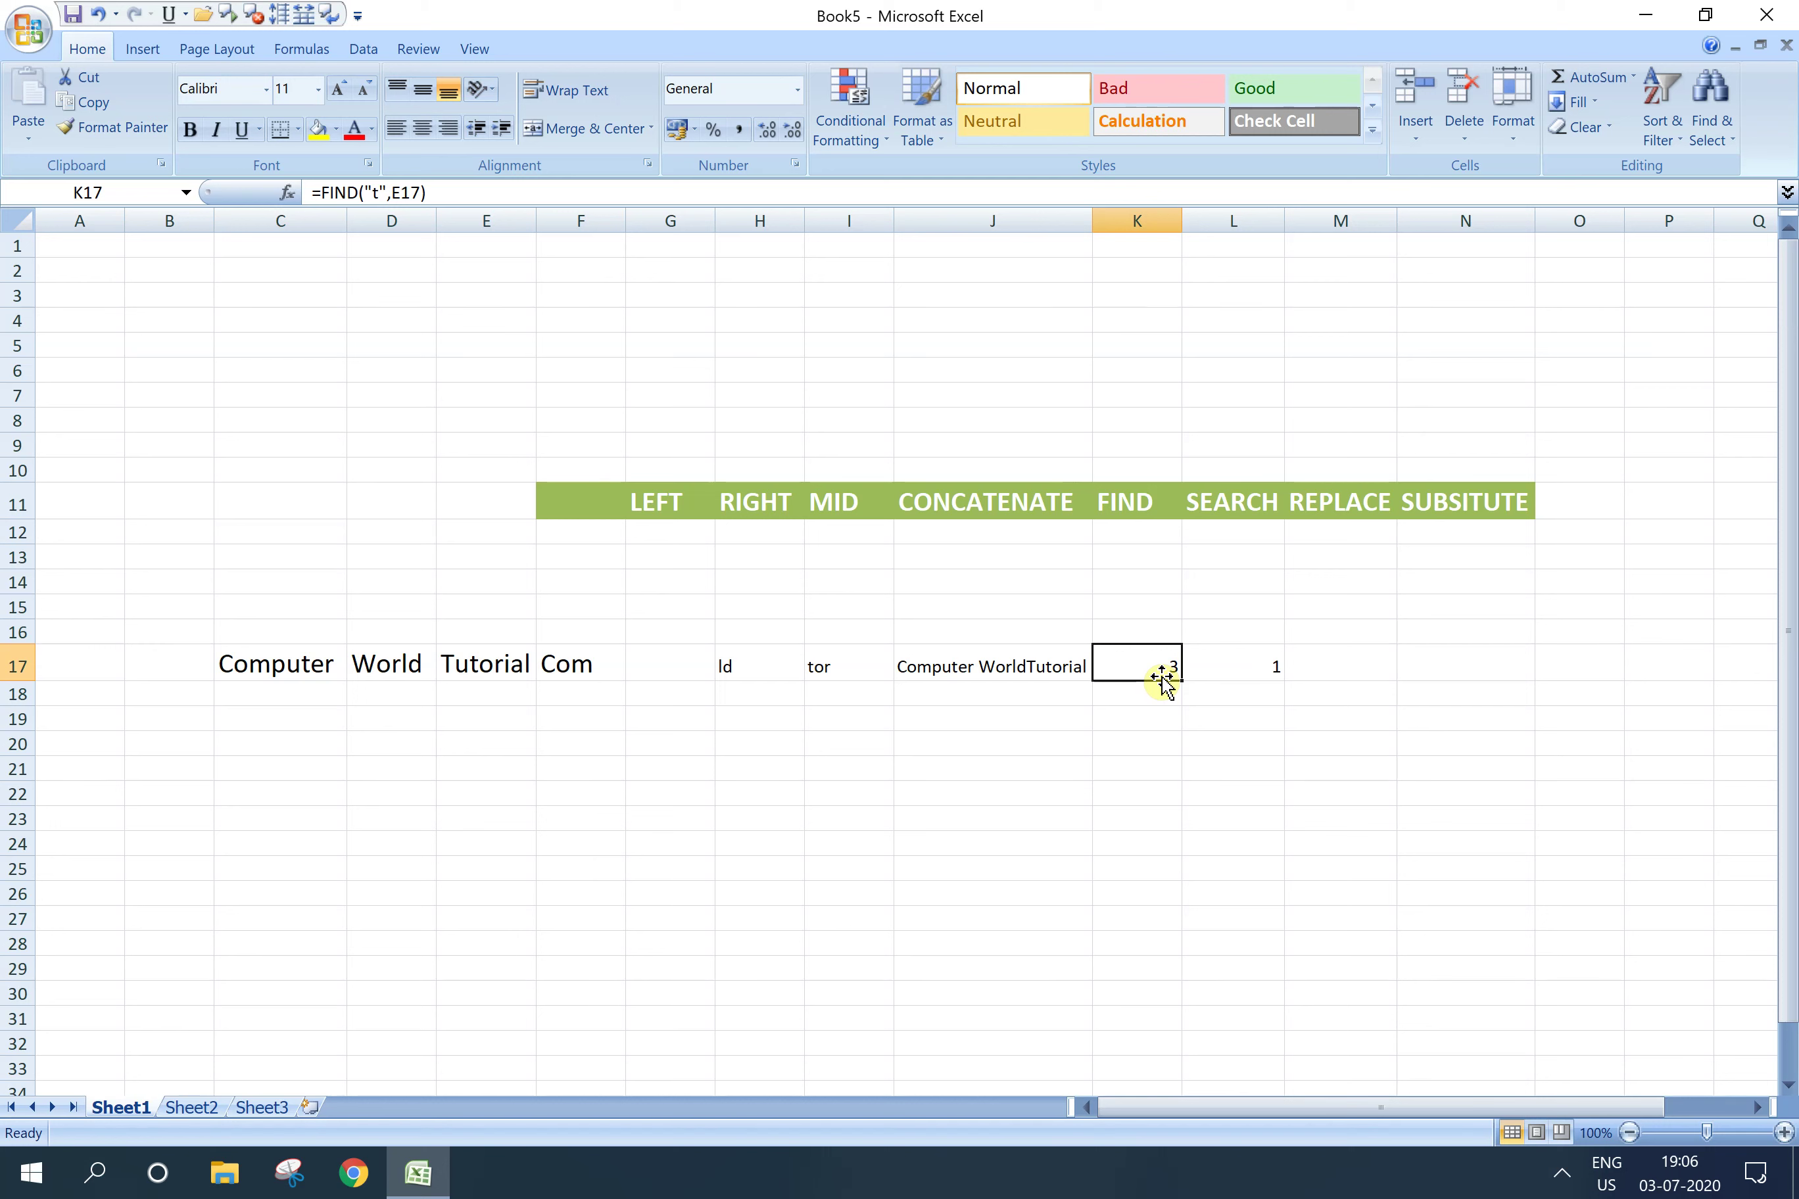
left_click(1336, 663)
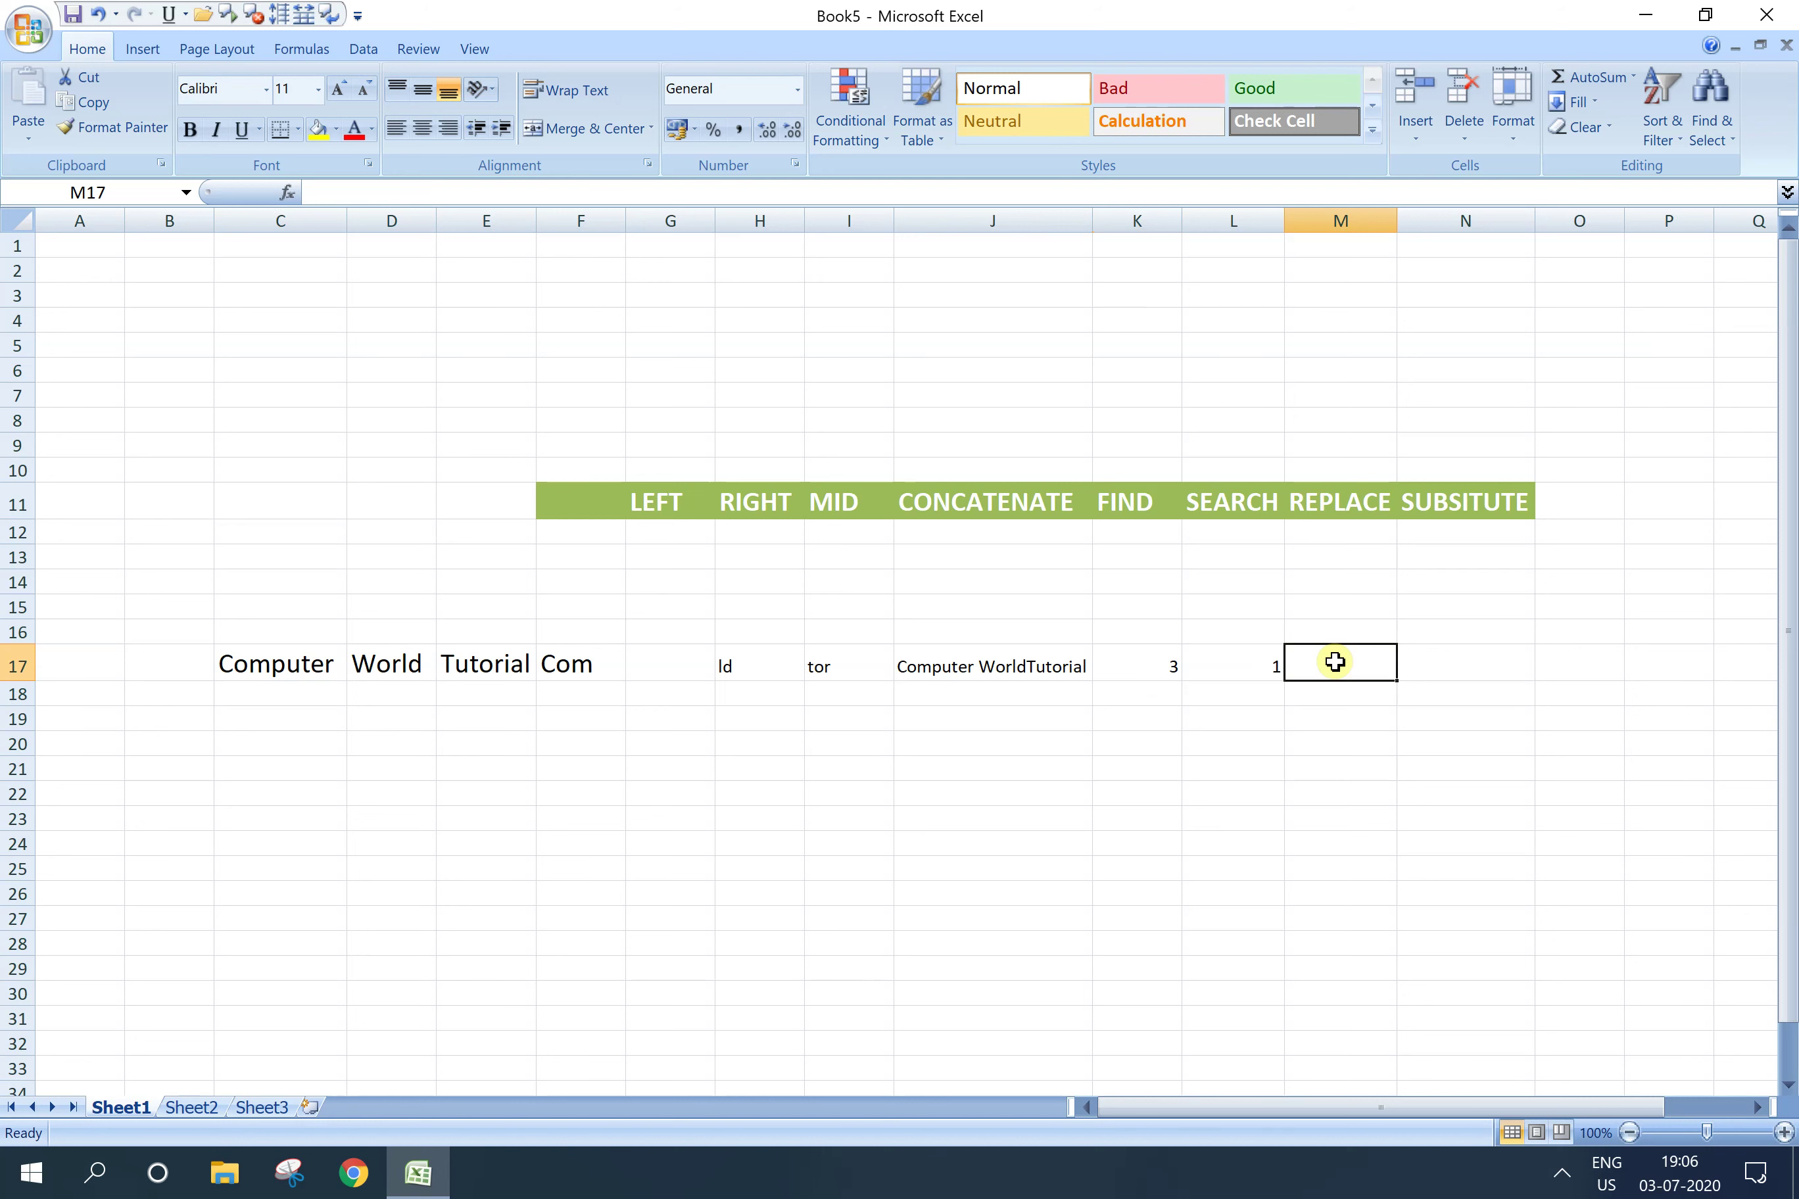
Step: Enter =REPLACE(E17,3,2,"com") in M17, turning 'Tutorial' into 'Tucomrial'
type("=repla")
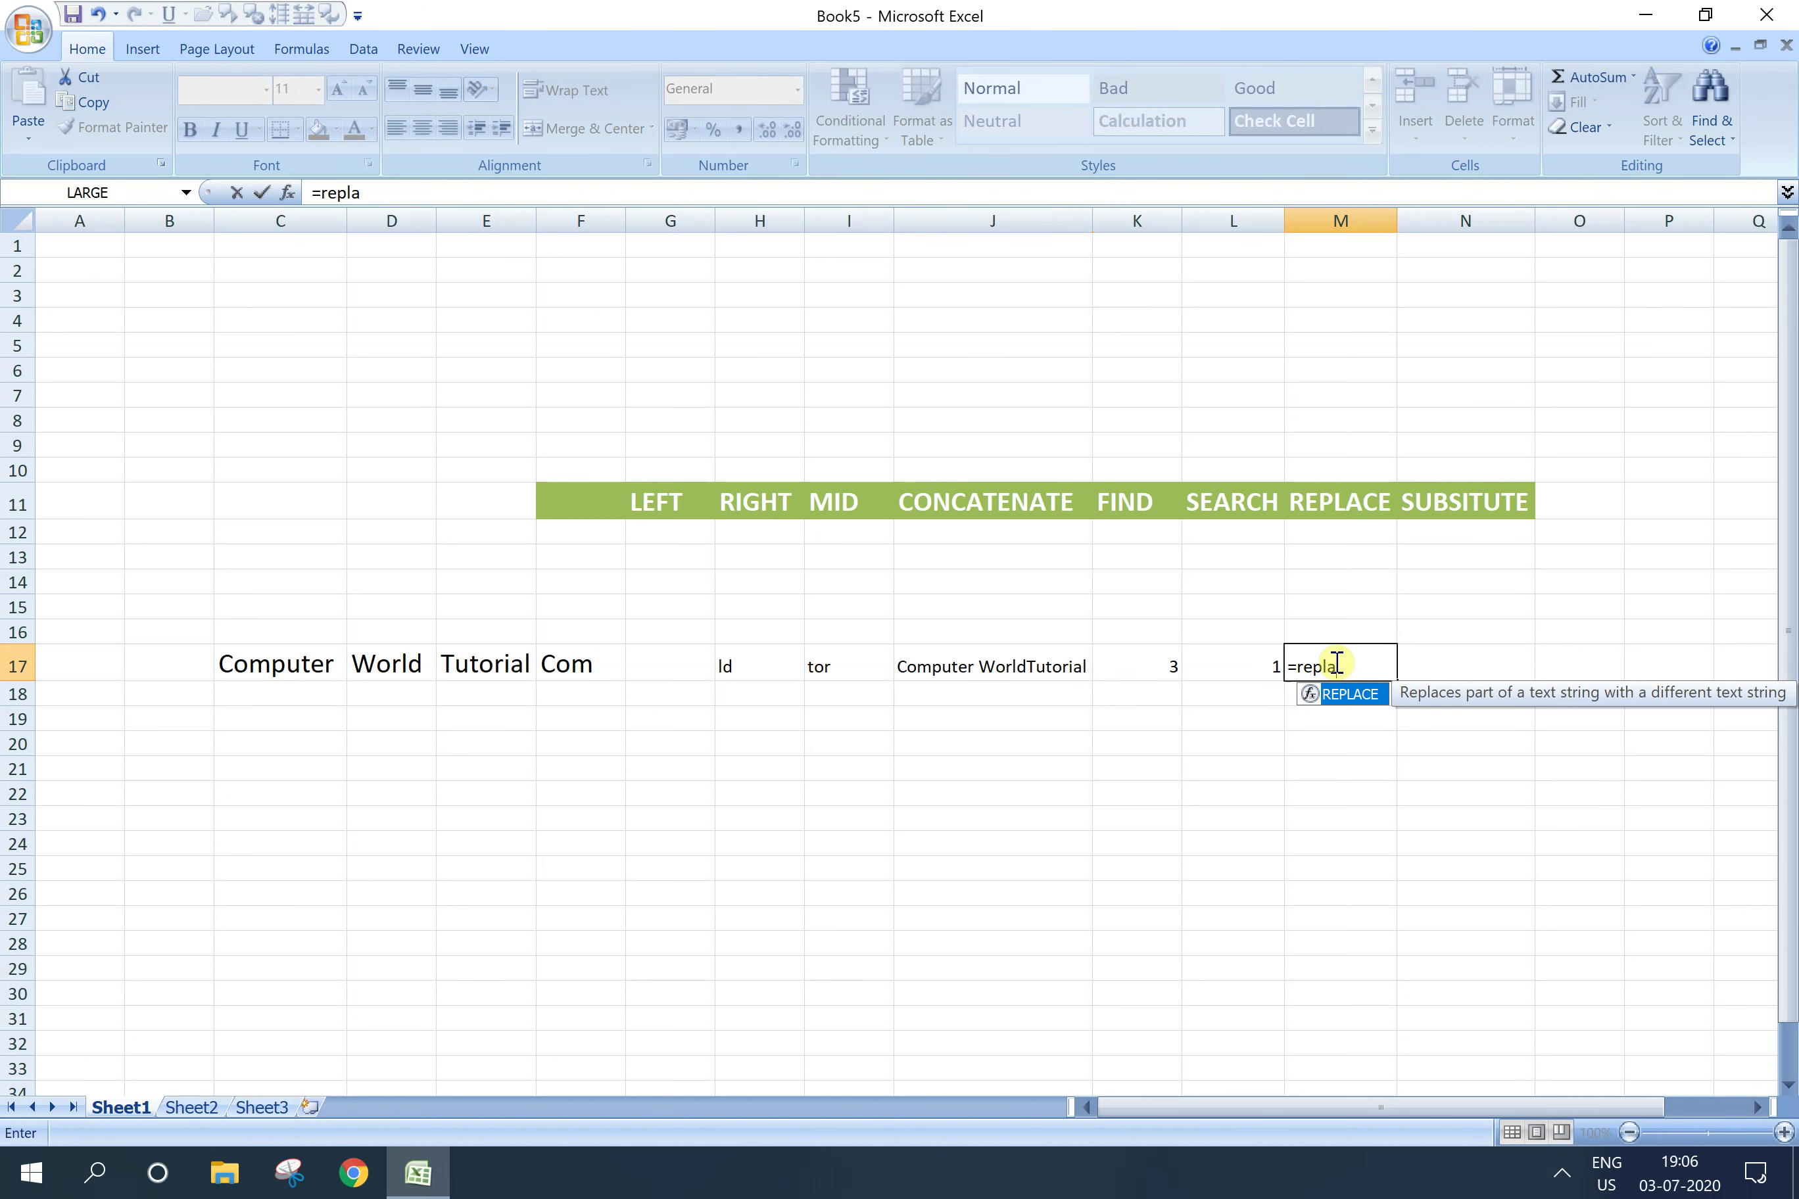
type("ce(")
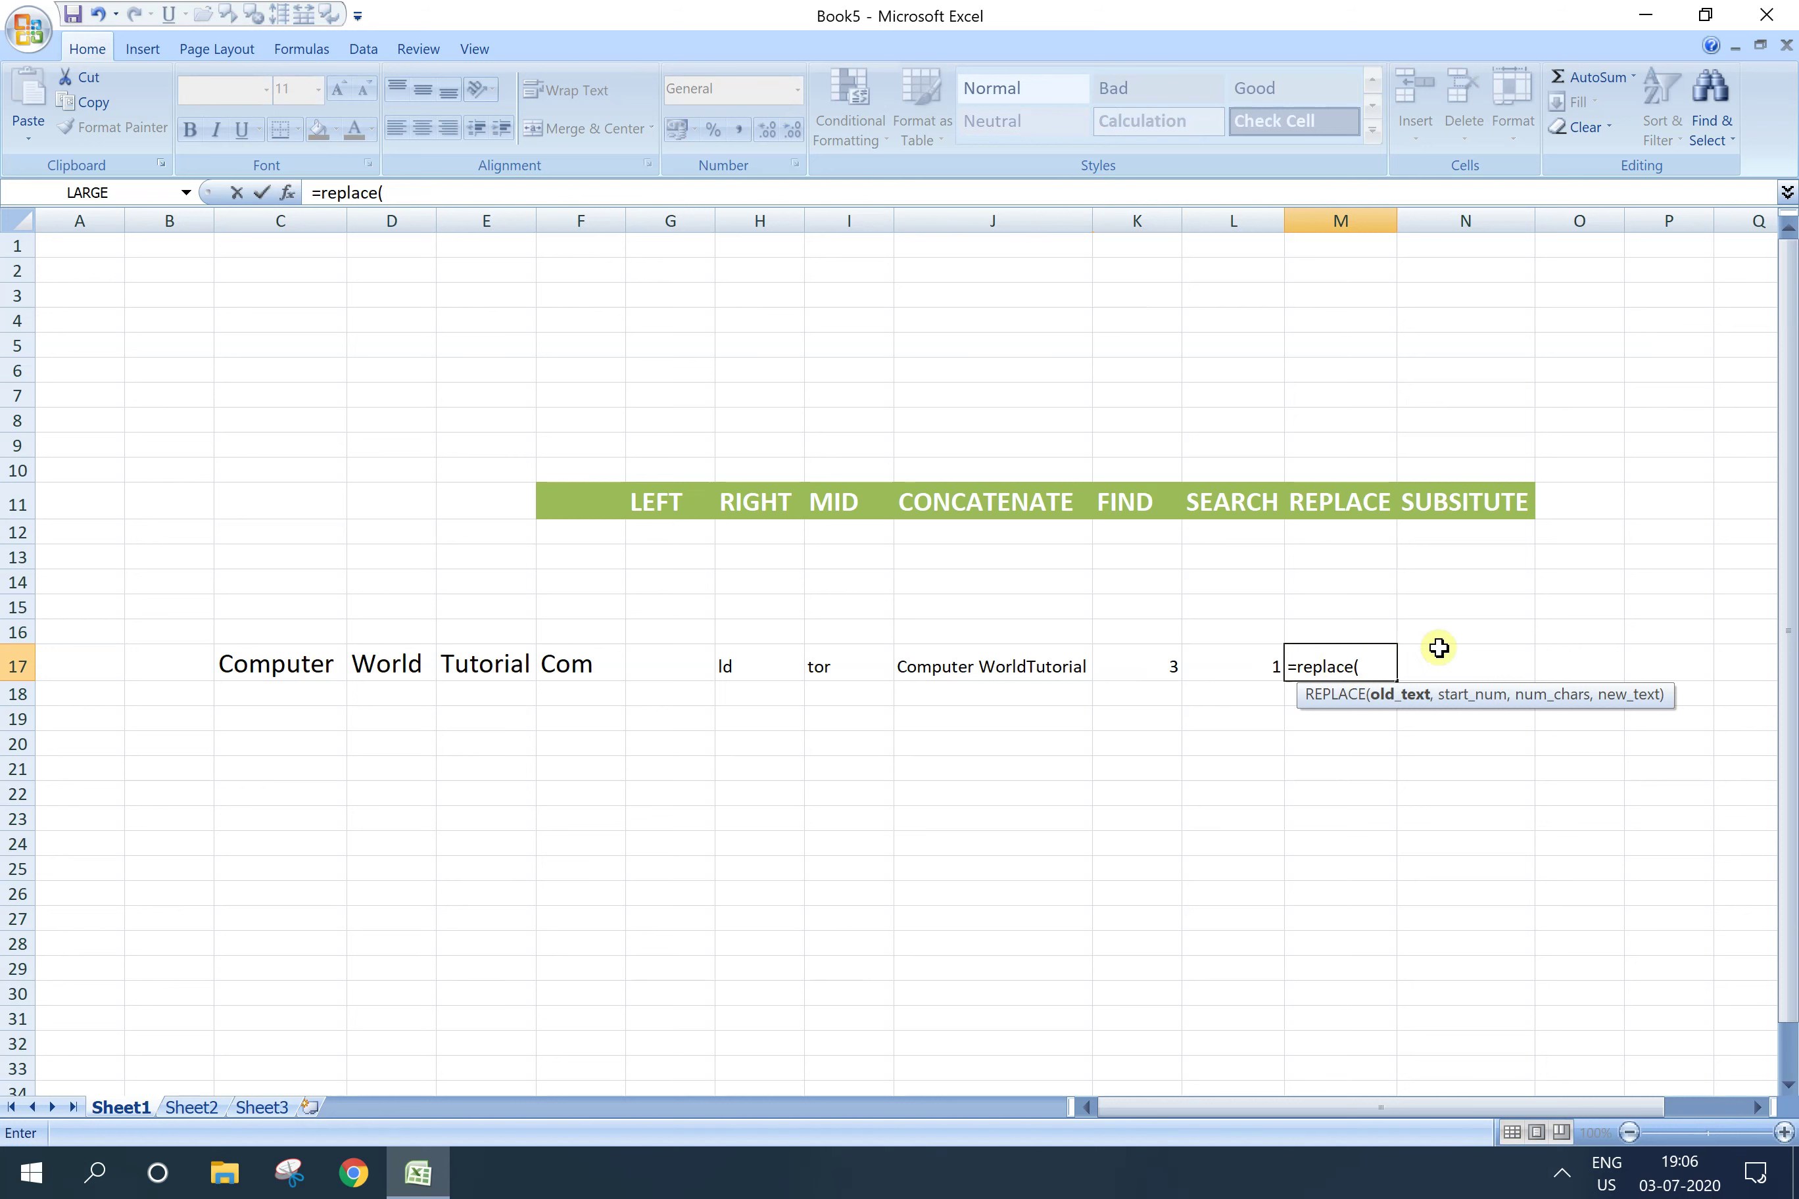
left_click(497, 669)
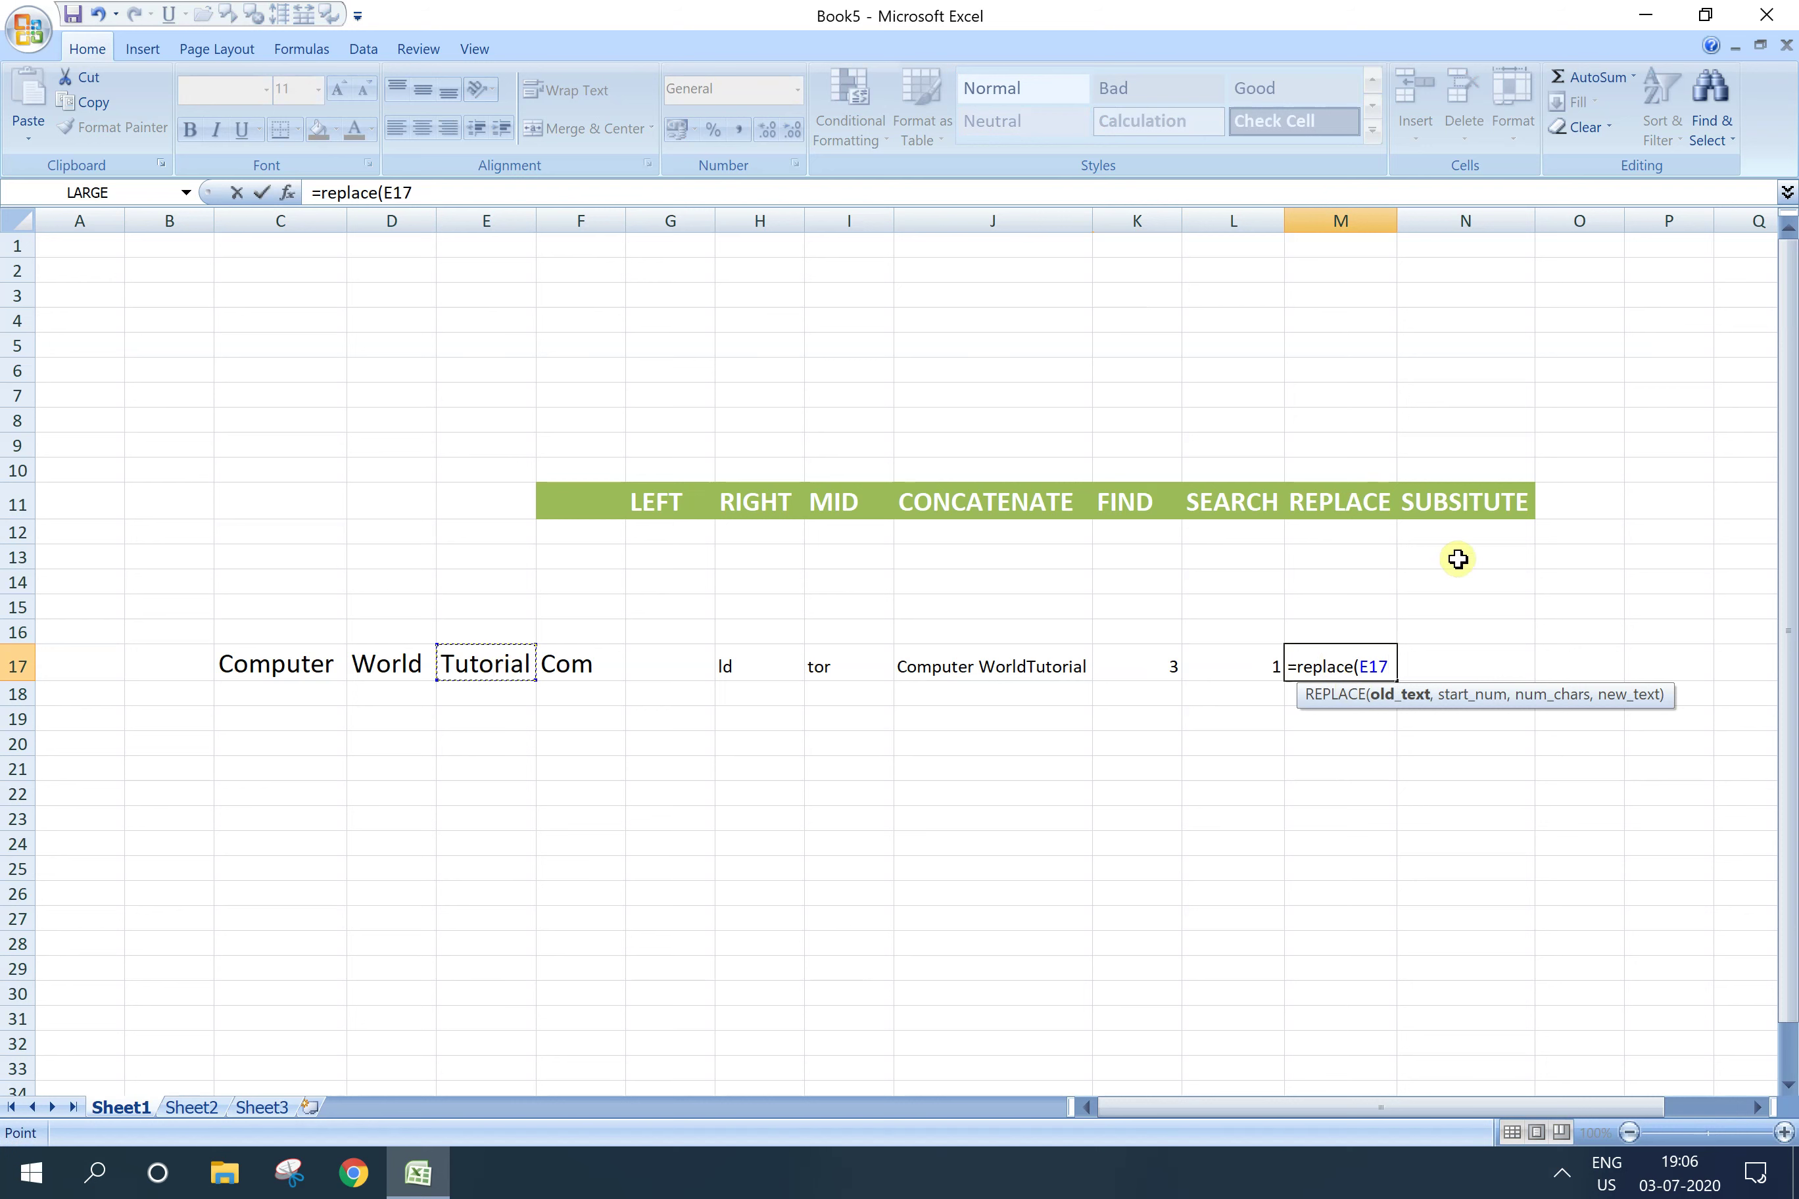
type(",")
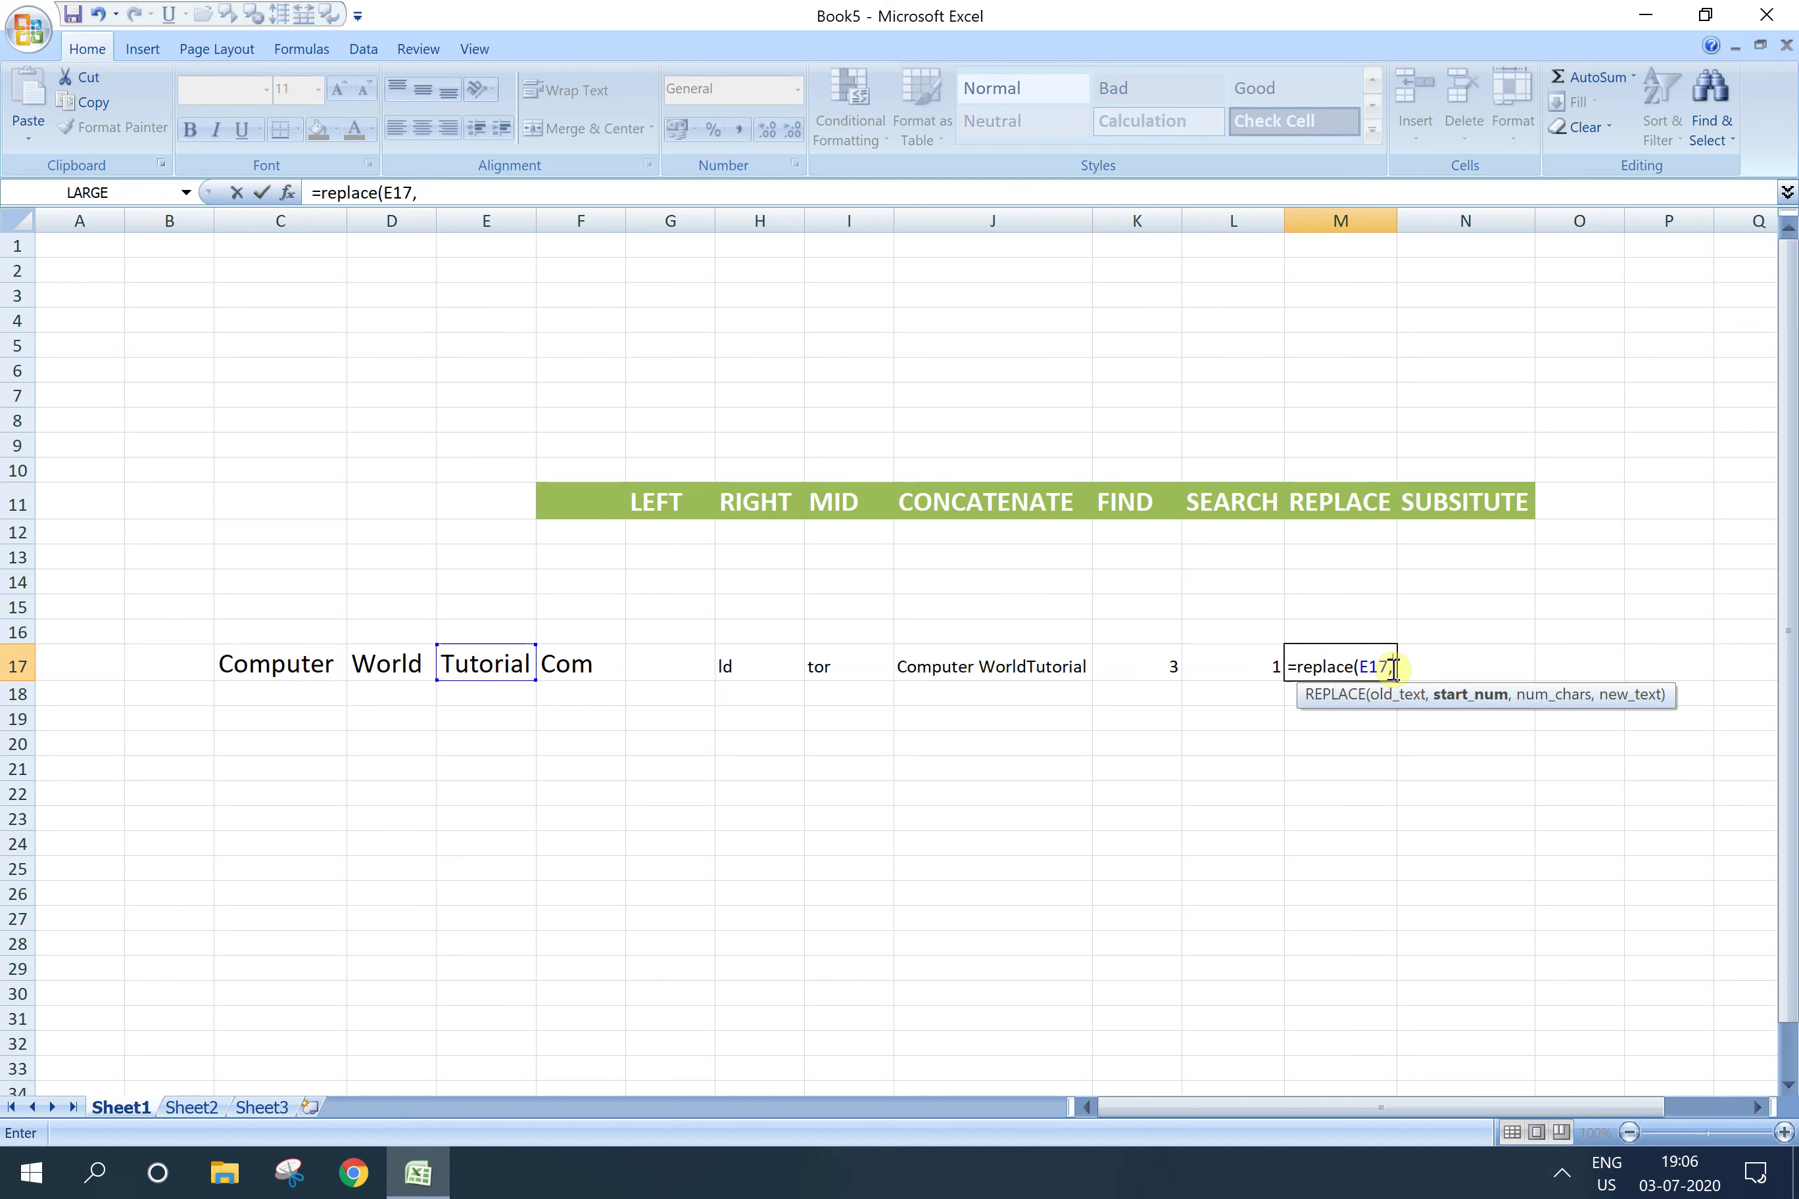
type("3,")
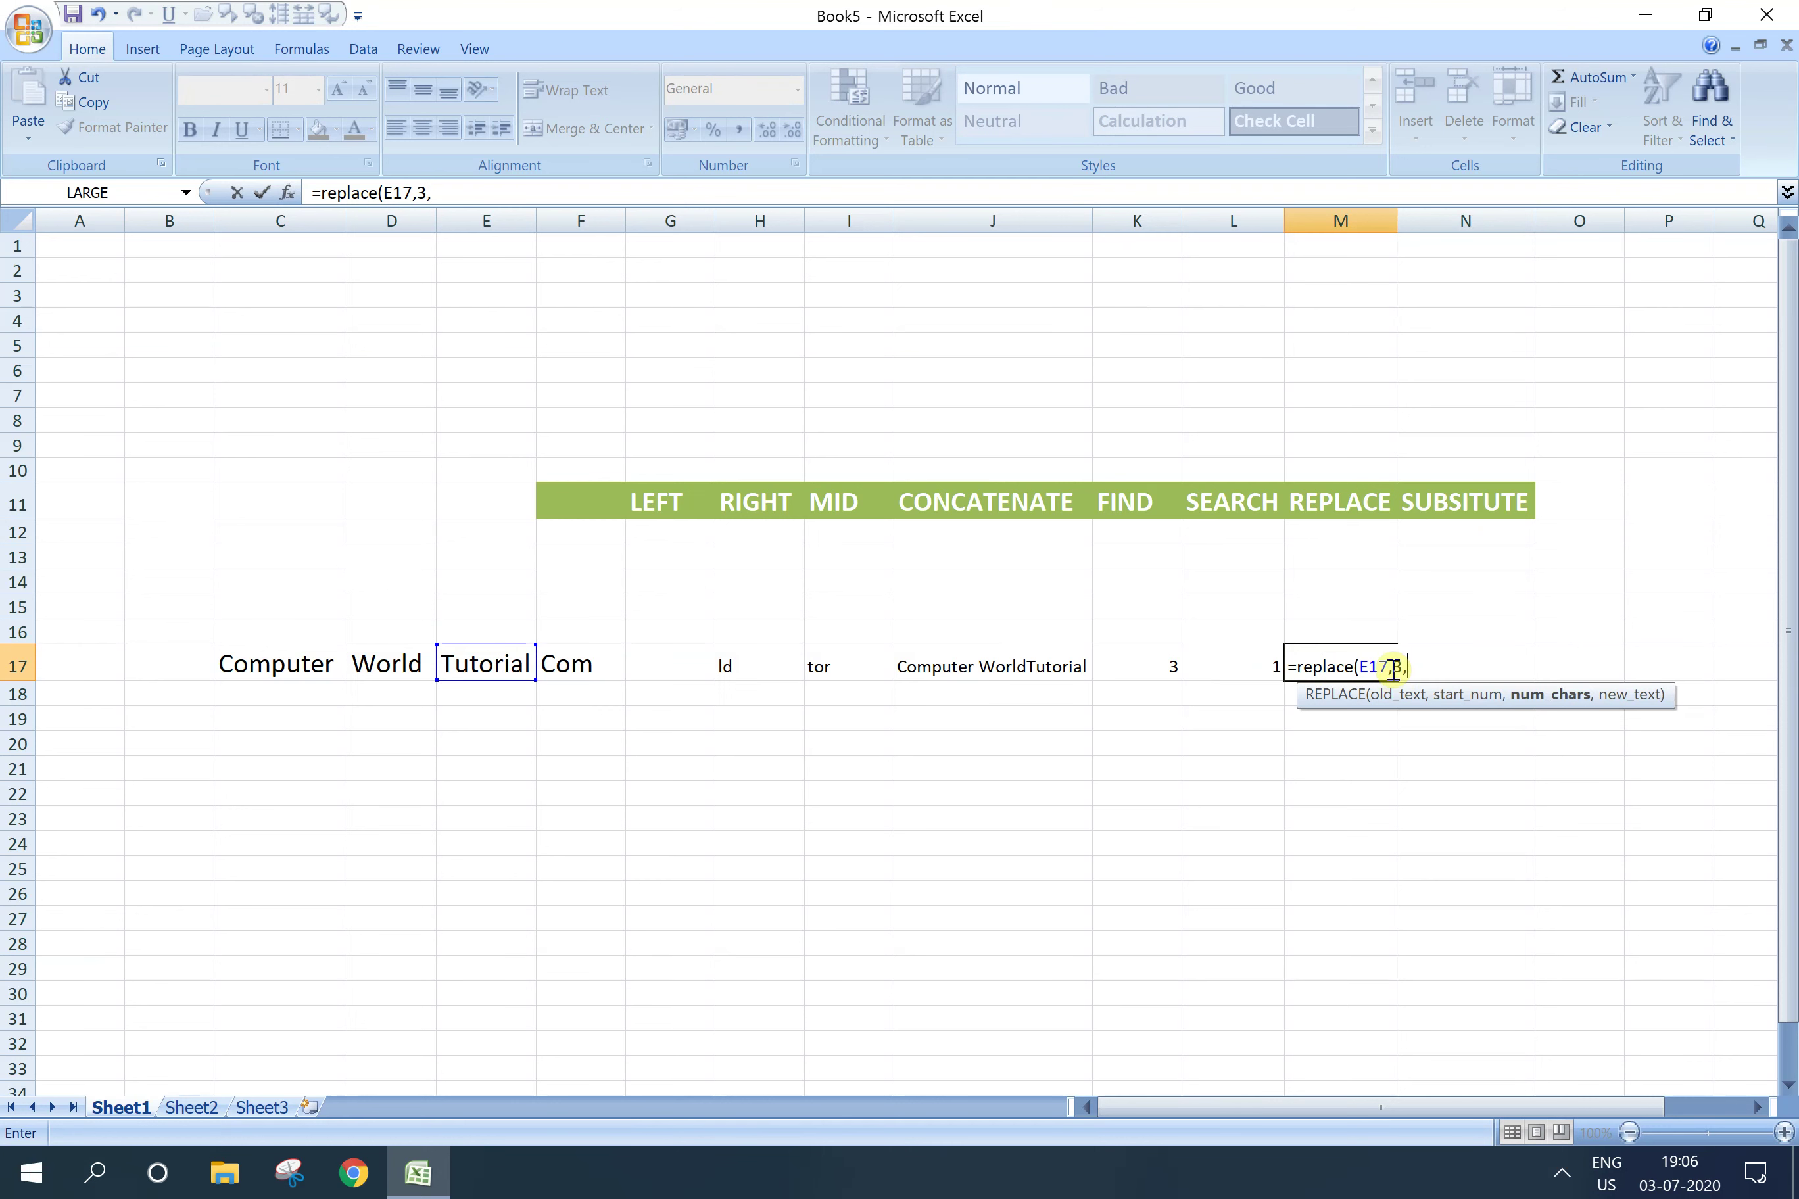
type("2,\"aza")
key("BackSpace")
key("BackSpace")
key("BackSpace")
type("com\")")
key("Return")
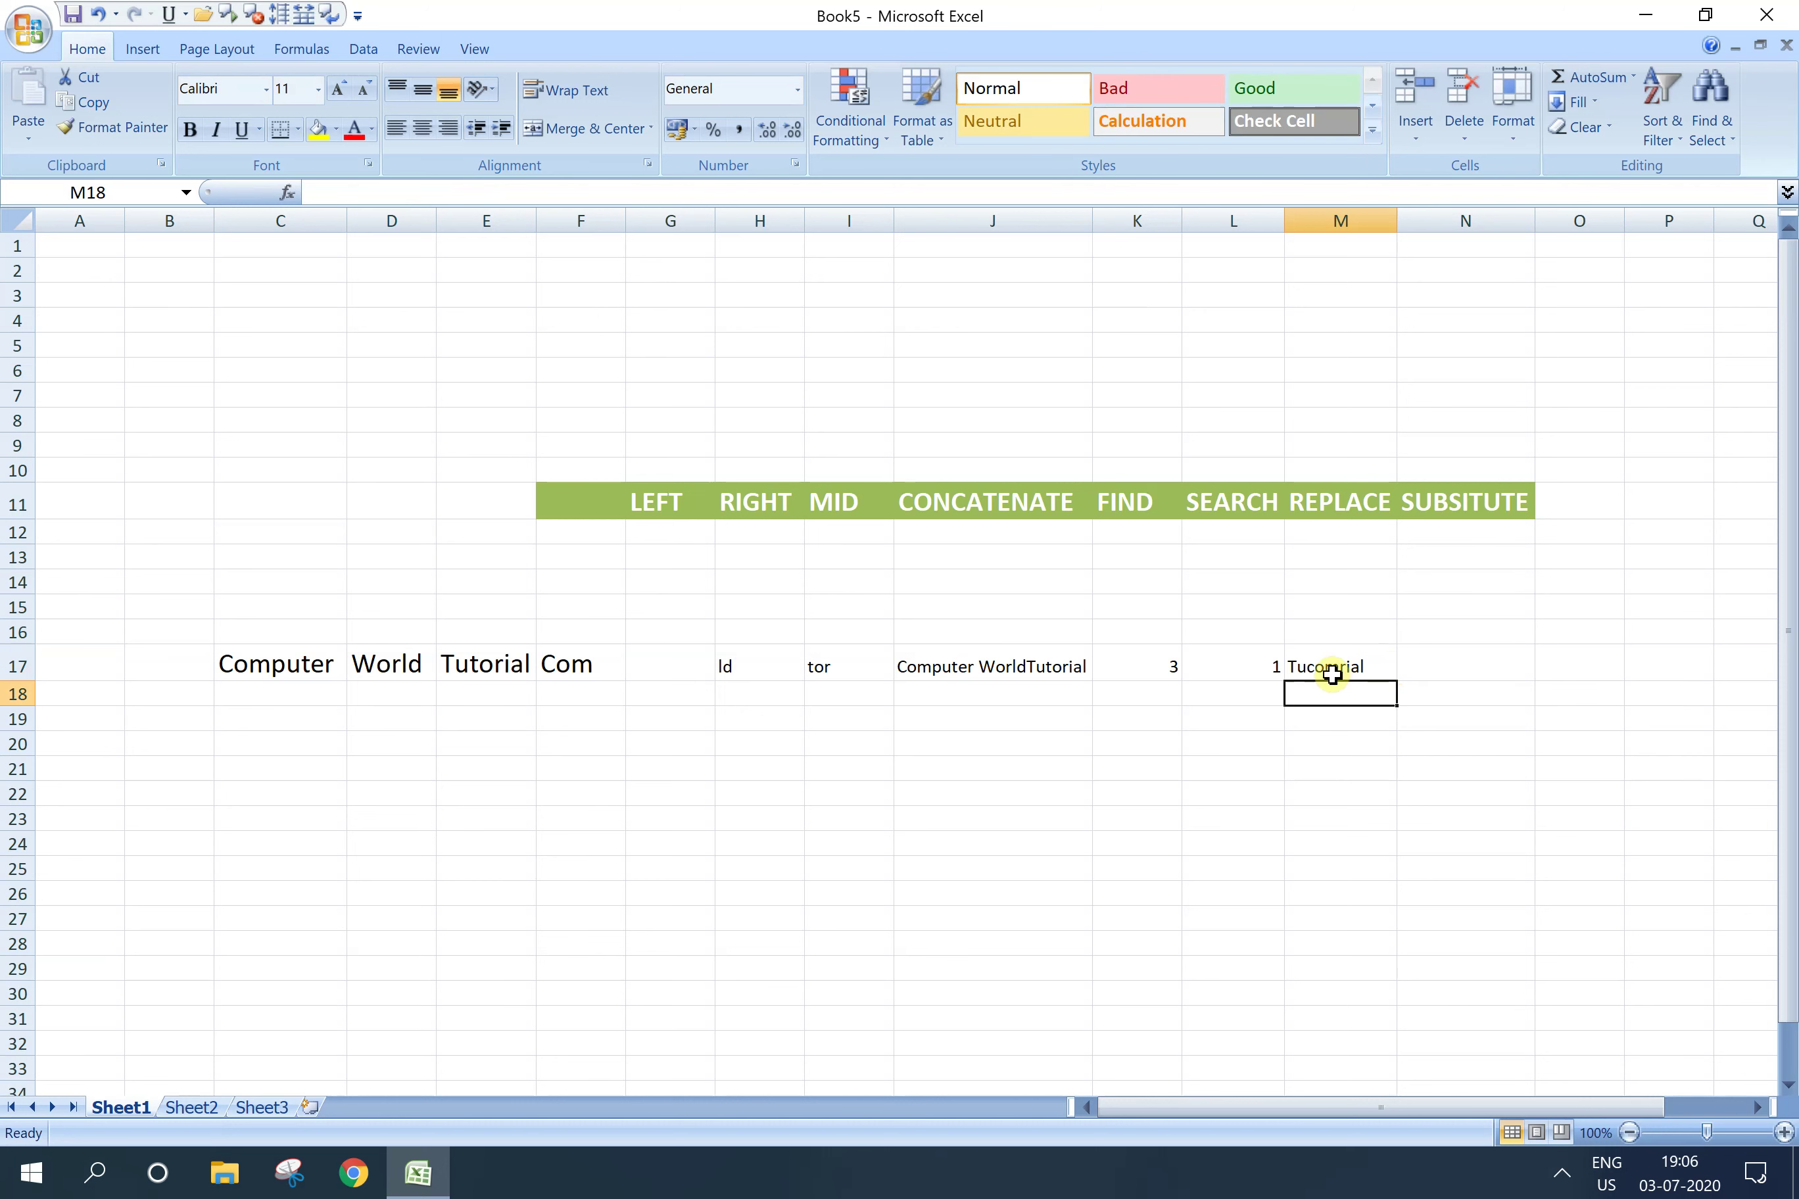
left_click(1350, 667)
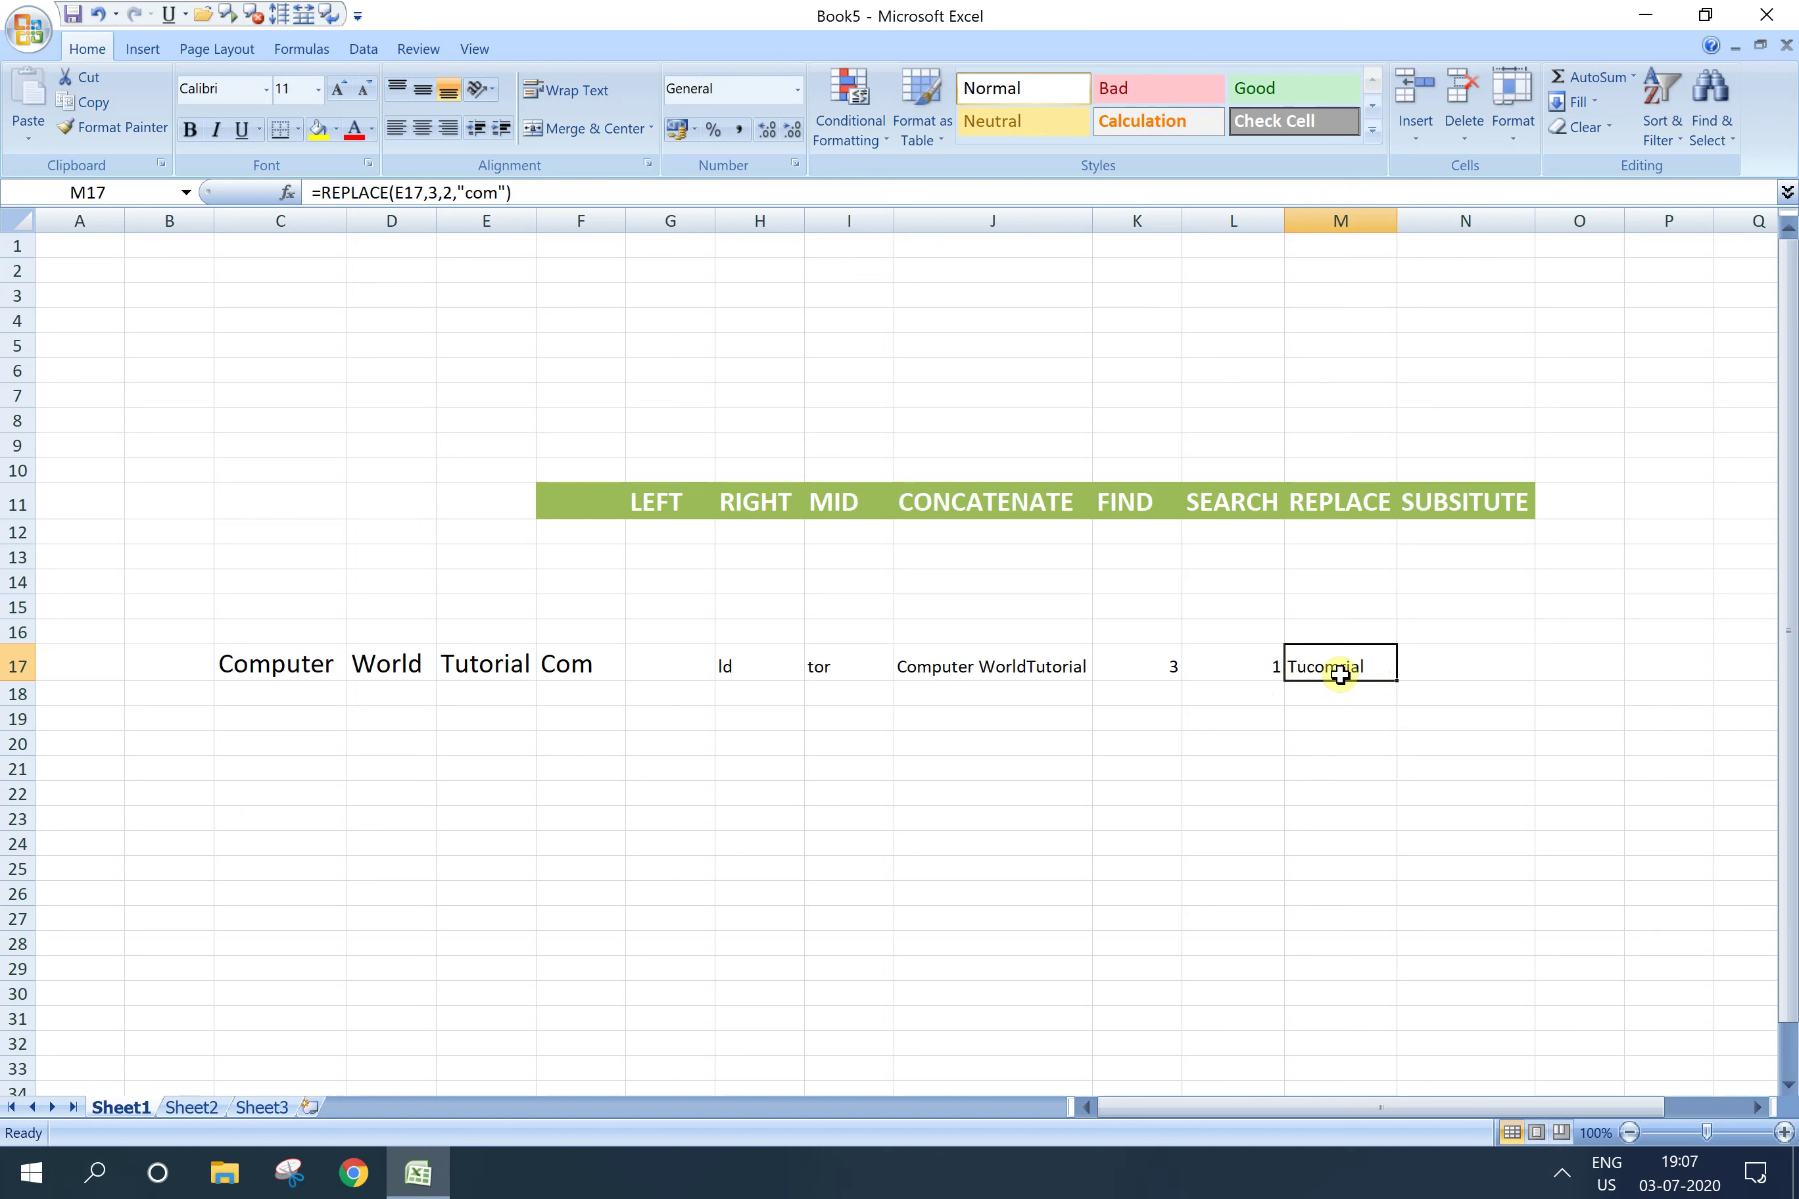
left_click(1450, 737)
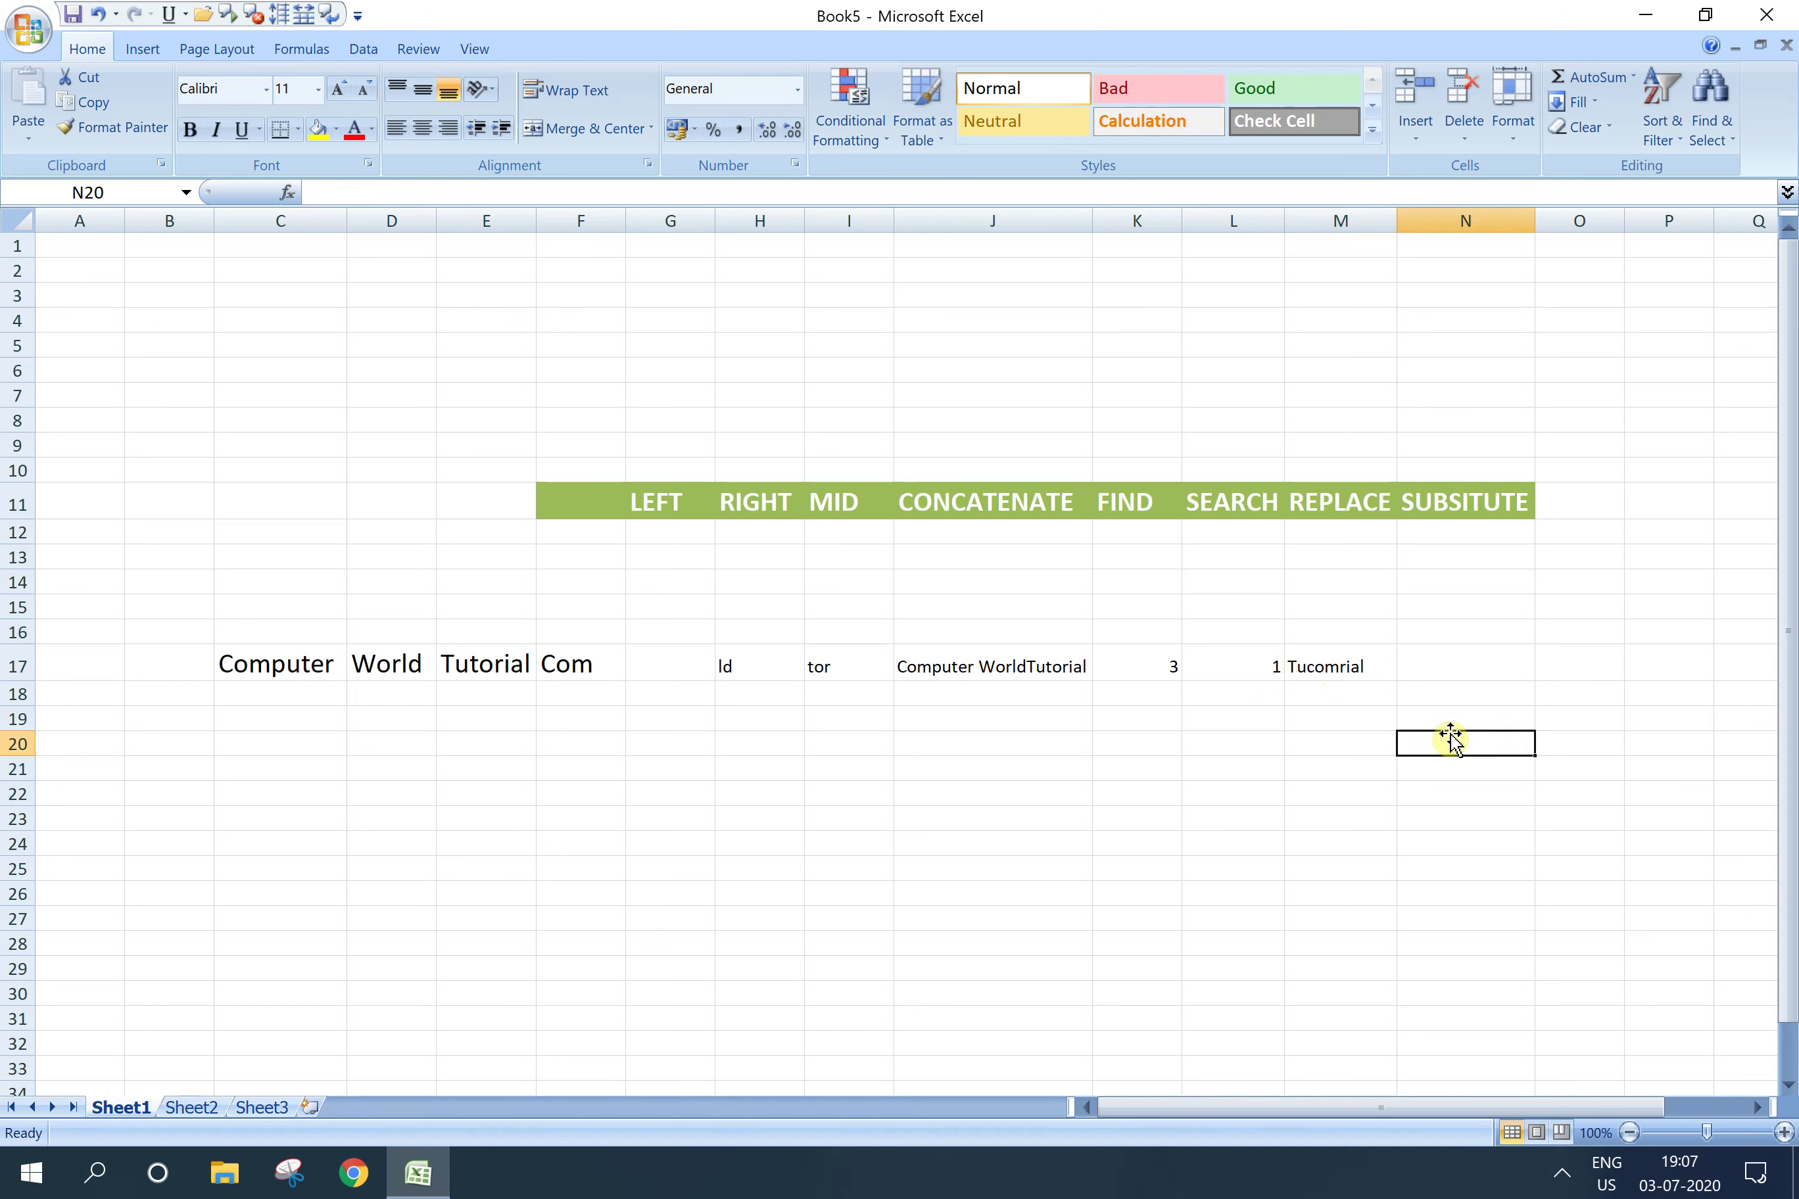
Step: Enter =SUBSTITUTE(E17,"t","M") in N17, turning 'Tutorial' into 'TuMorial'
left_click(1435, 678)
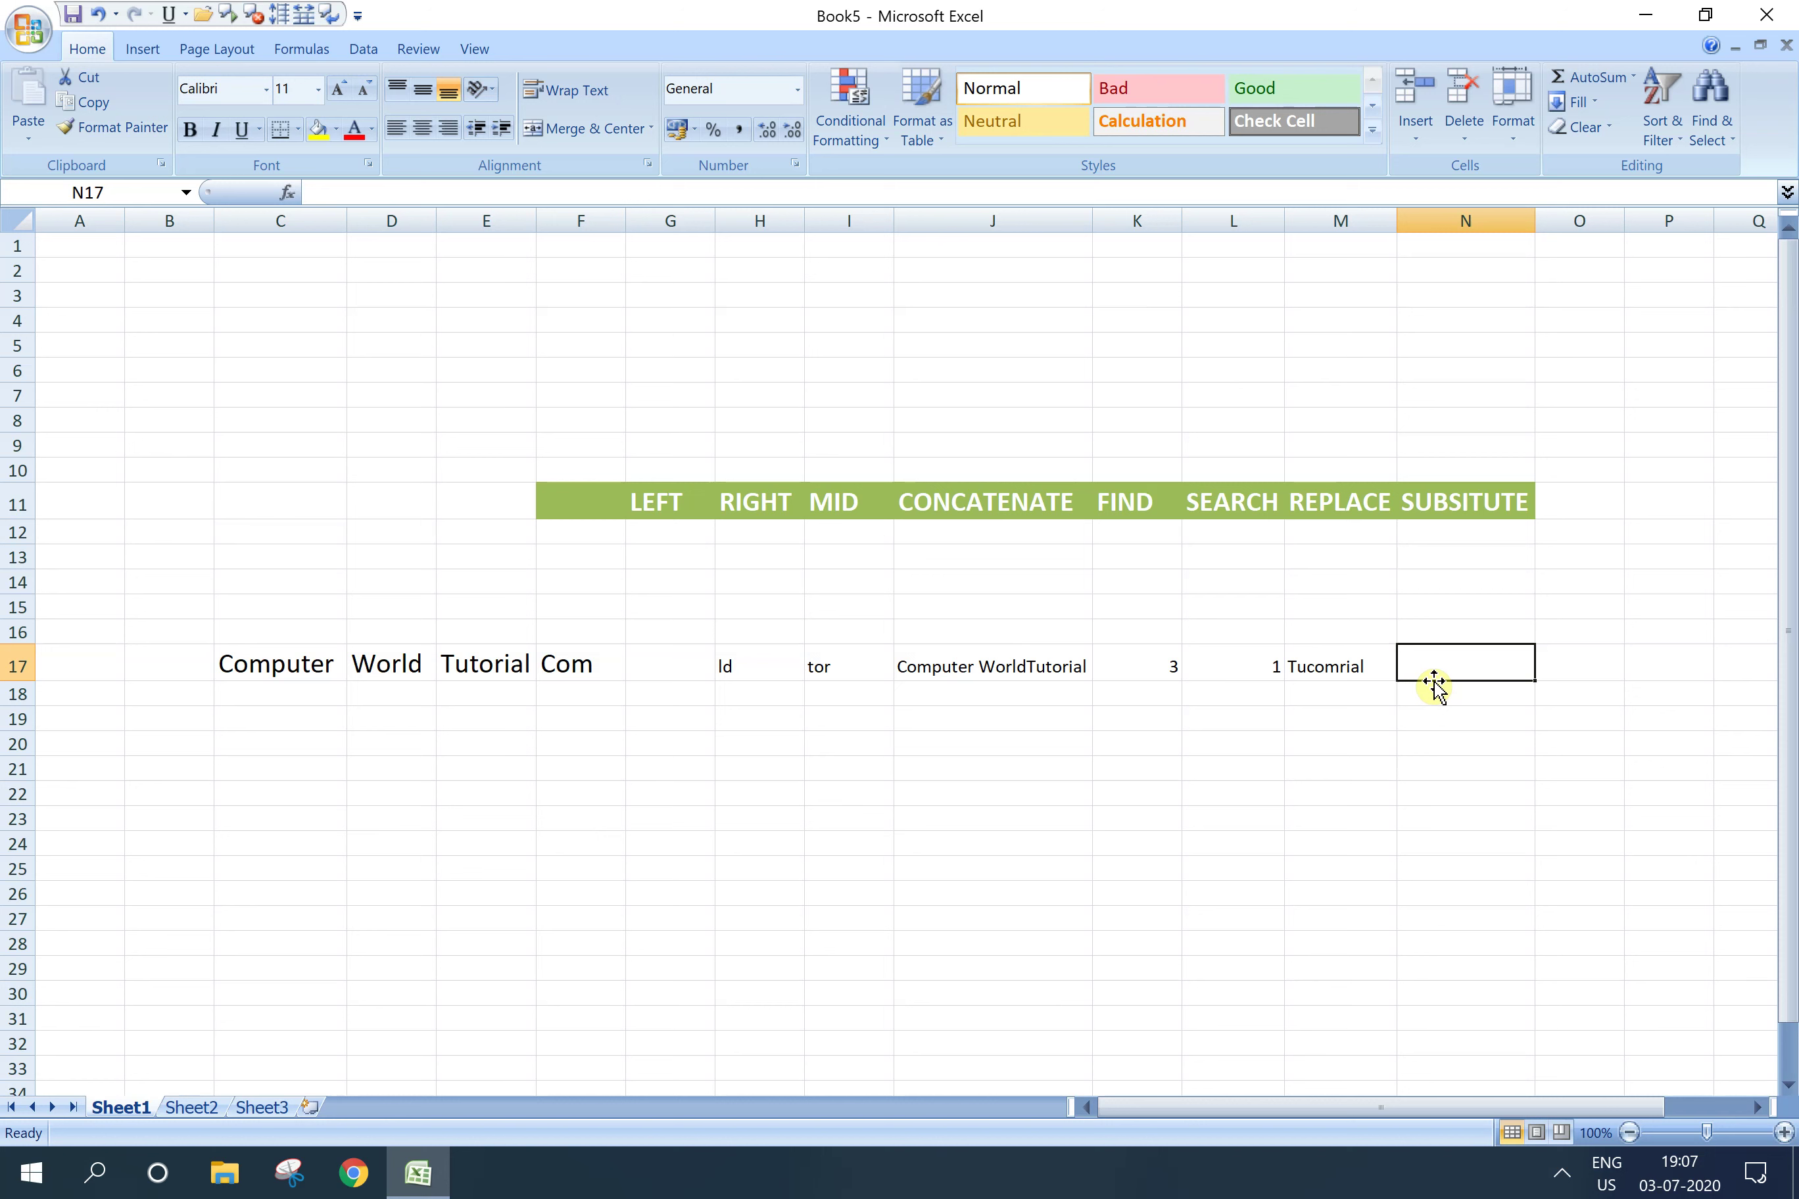
double_click(1416, 659)
type("=substitute")
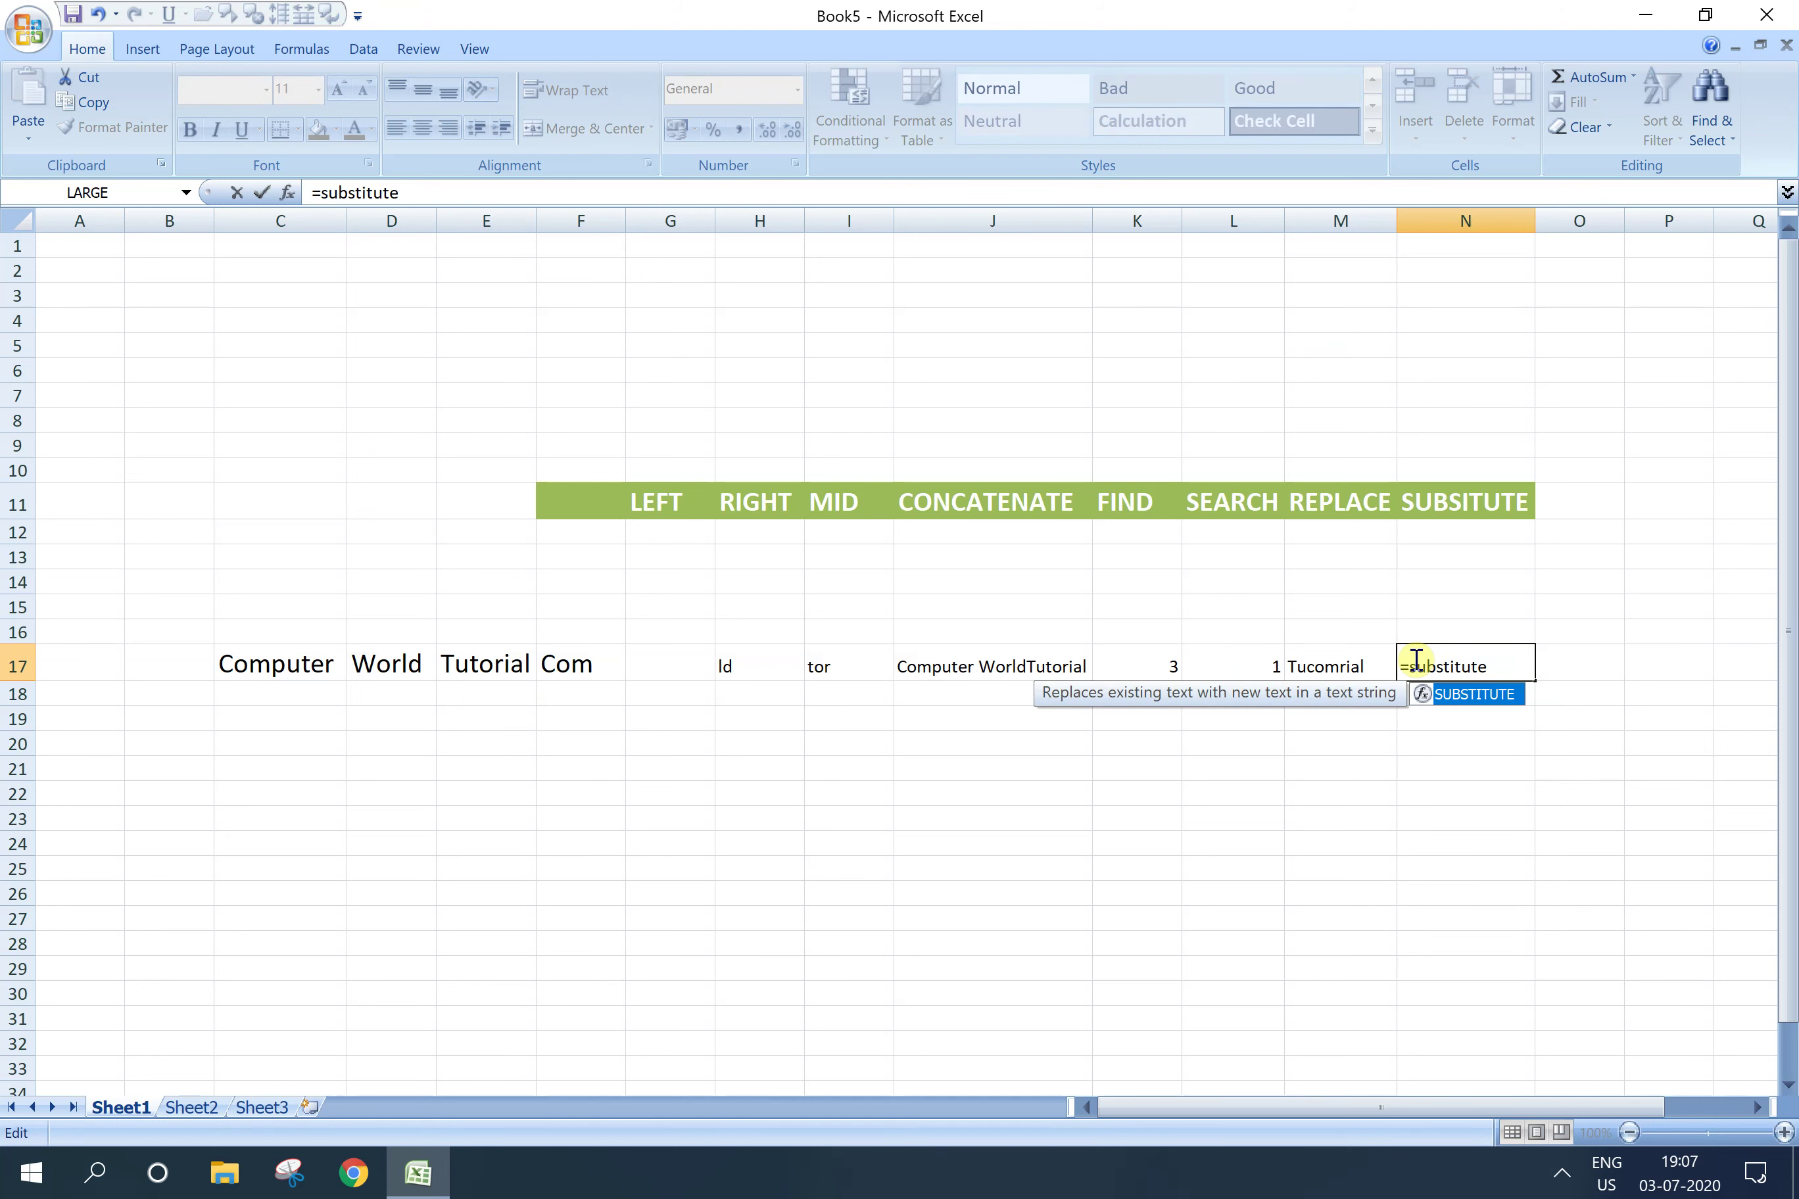
type("(")
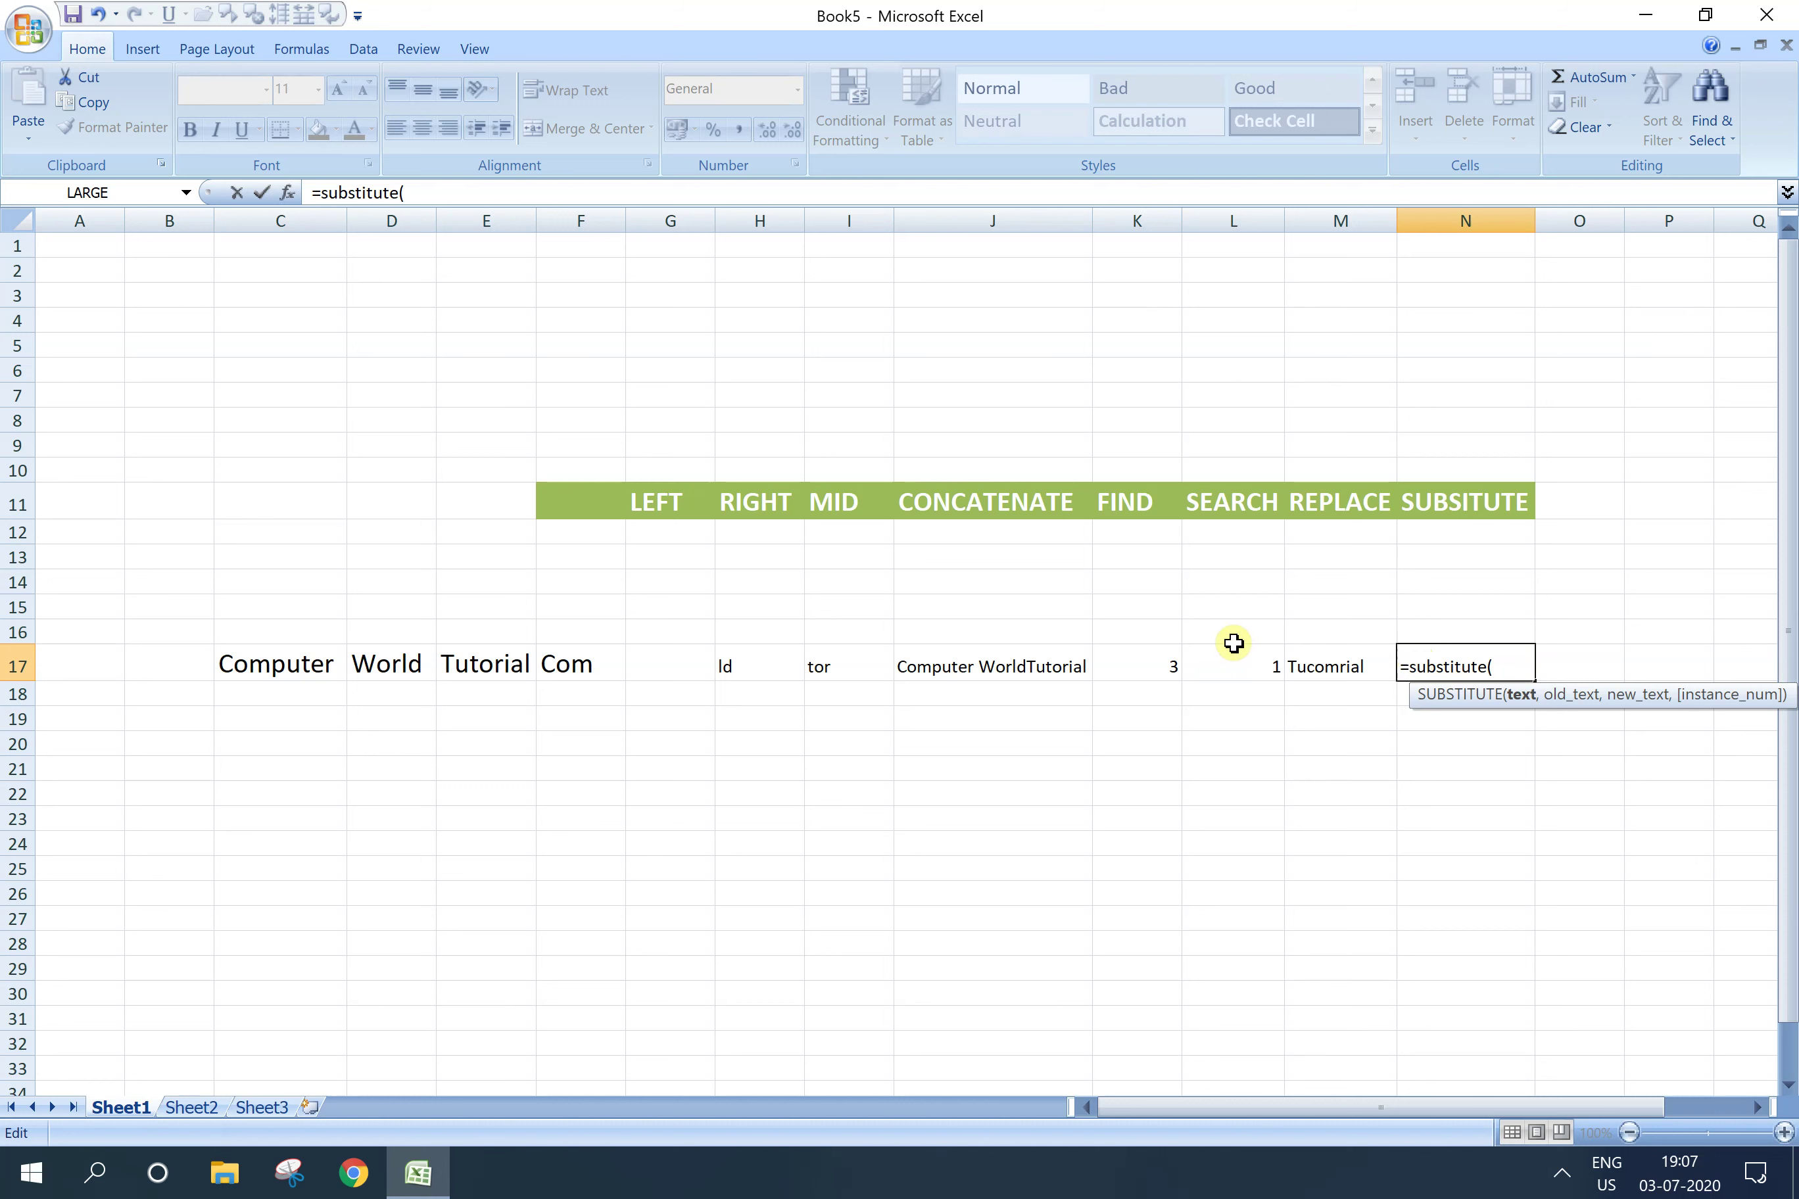
left_click(462, 667)
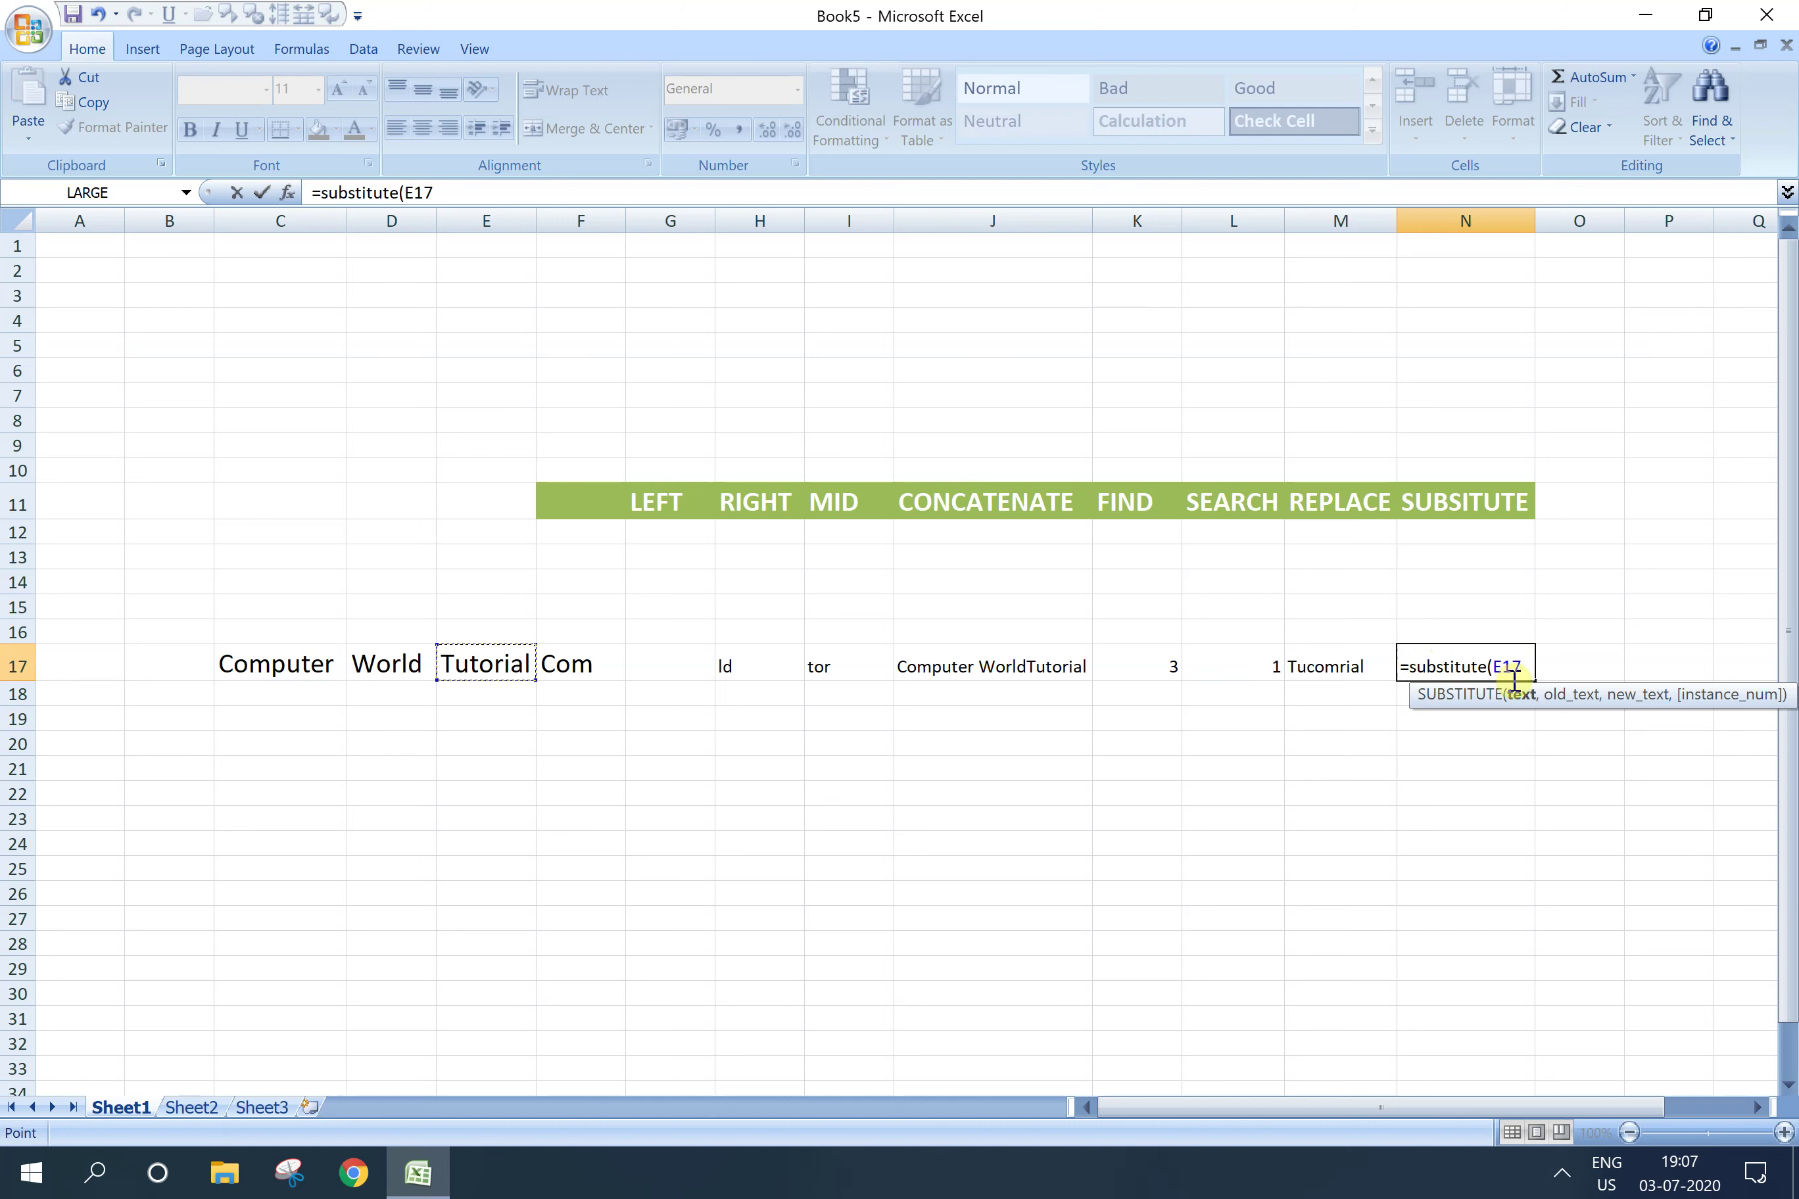
type(",")
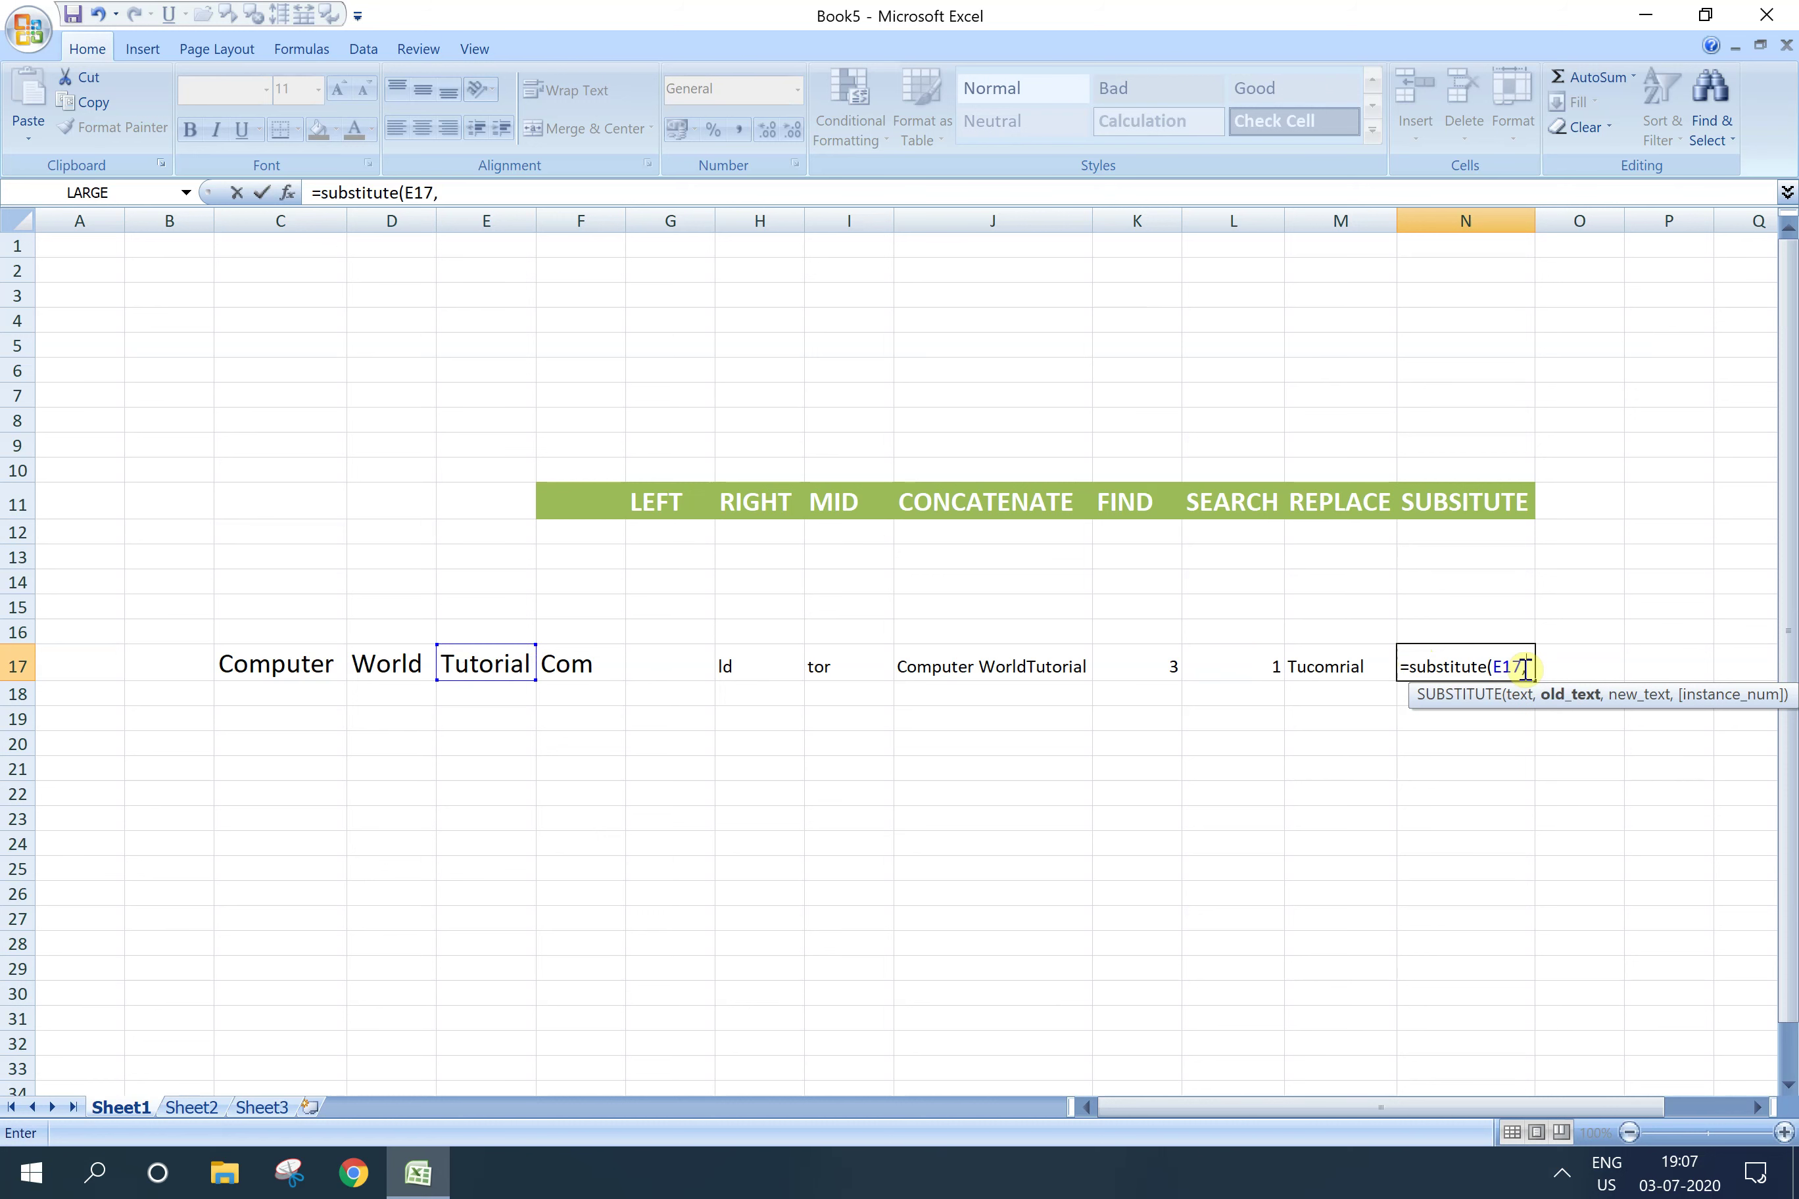
type("\"t")
type("\",\"M")
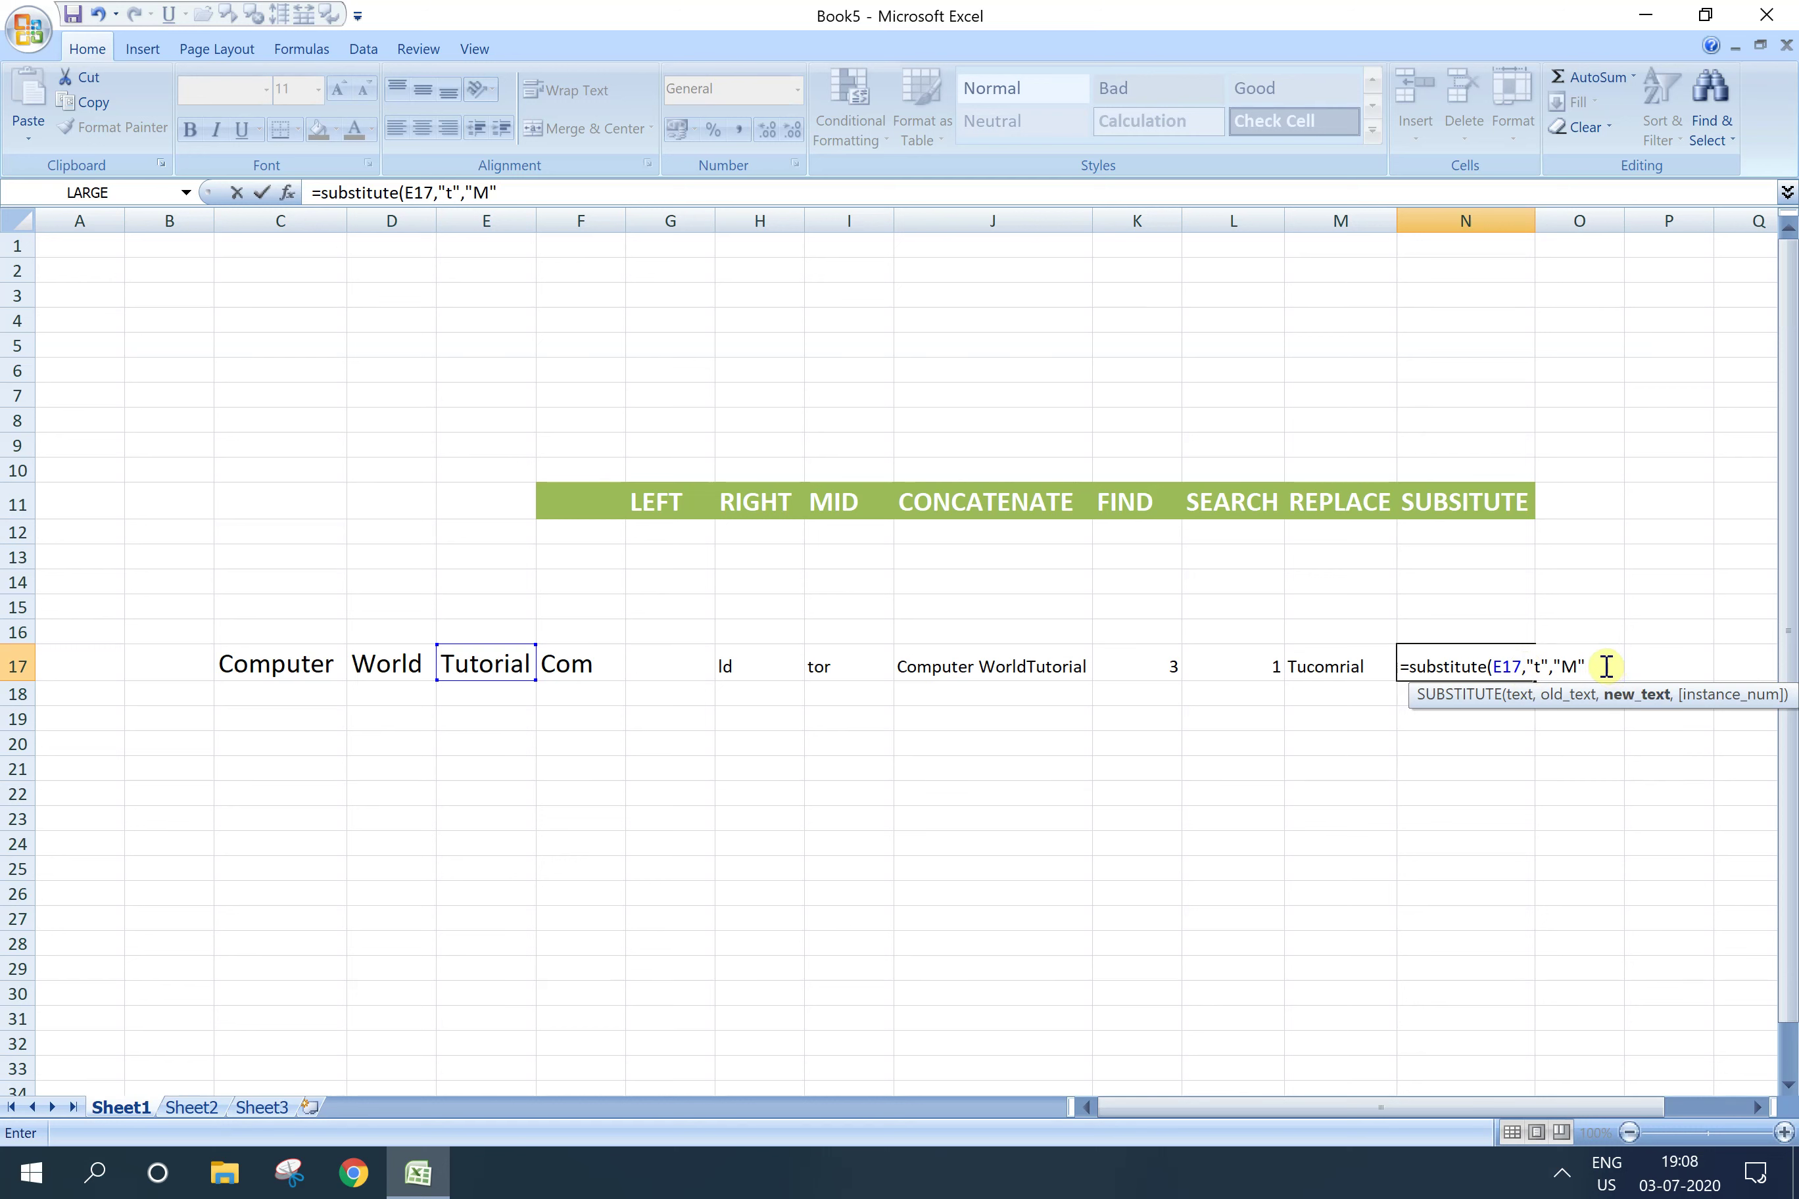
type(")")
key("Return")
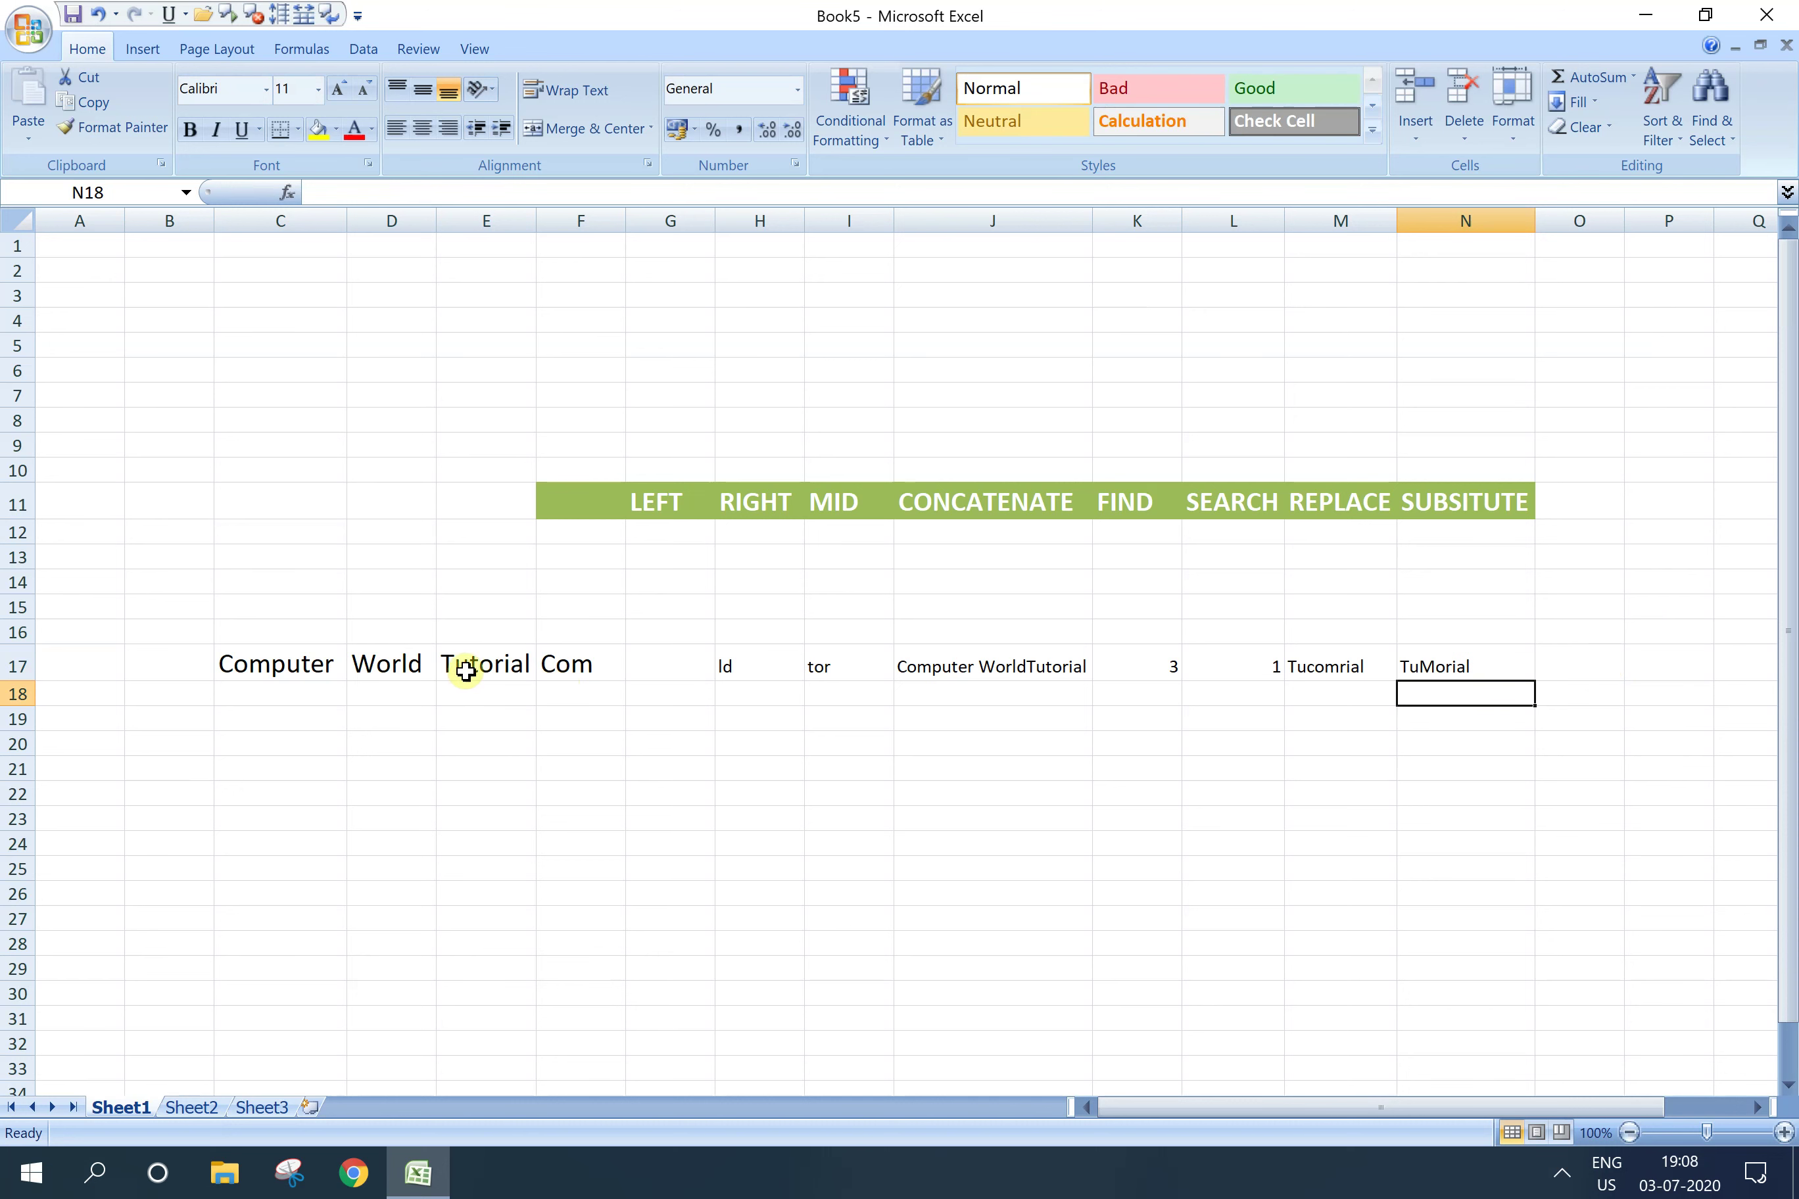
left_click(1433, 668)
left_click(1546, 667)
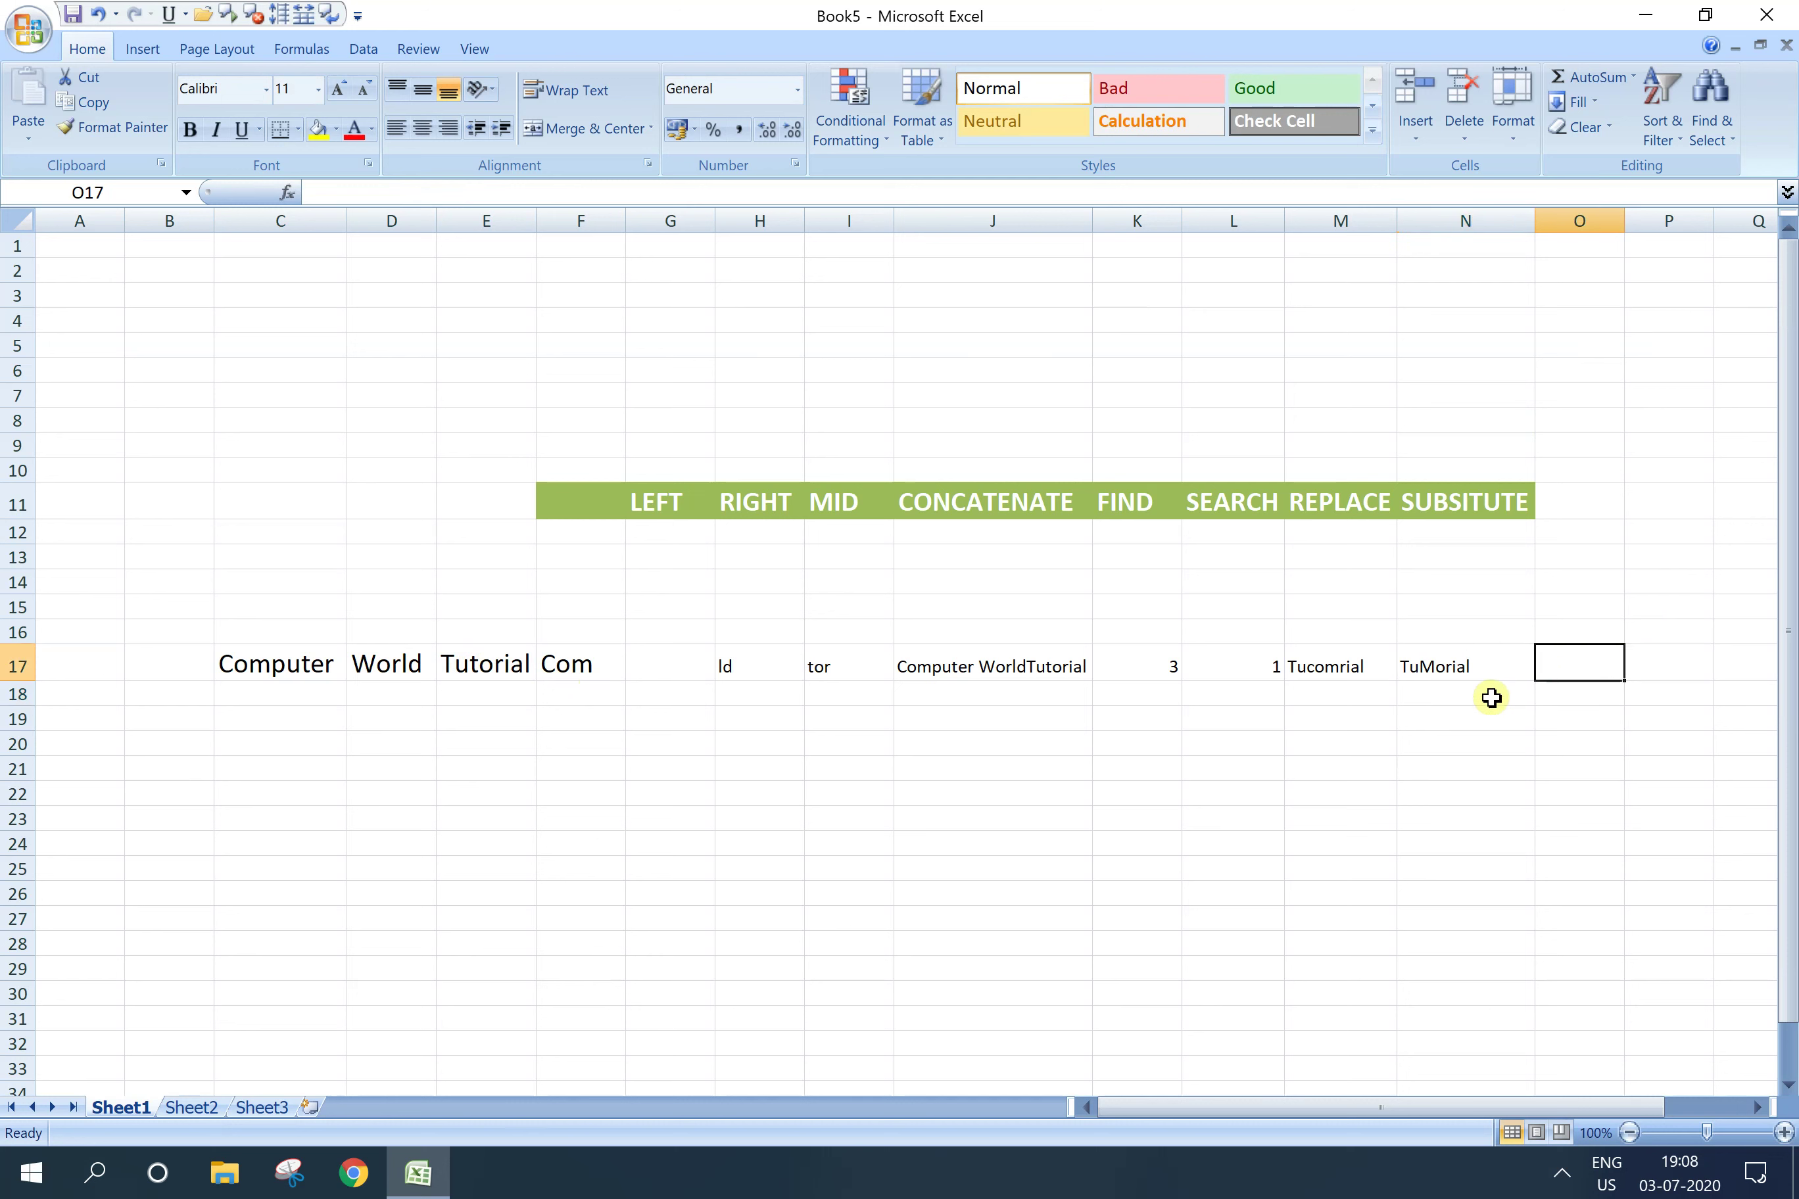